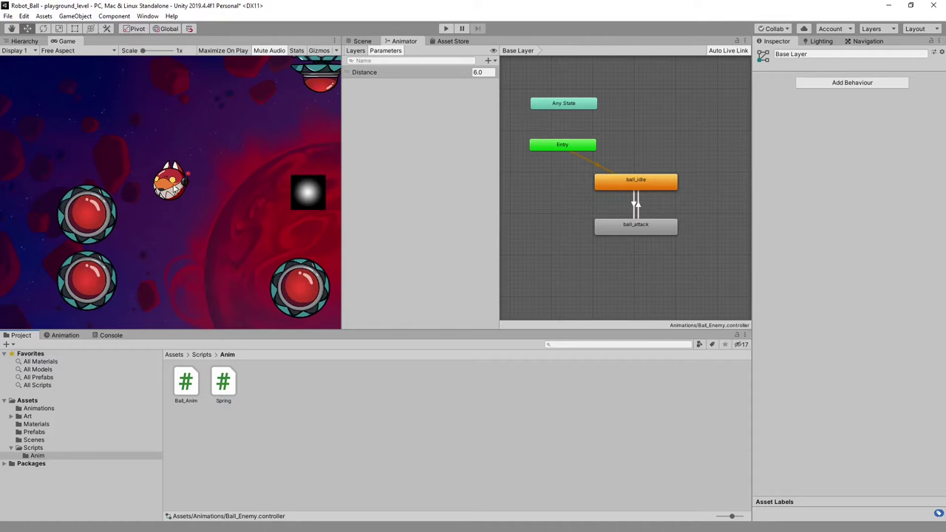
Show the scene and expand the BallEnemy's Ball_Robot_Sprites in the hierarchy to inspect its parts, starting with ball_headA
left_click(363, 41)
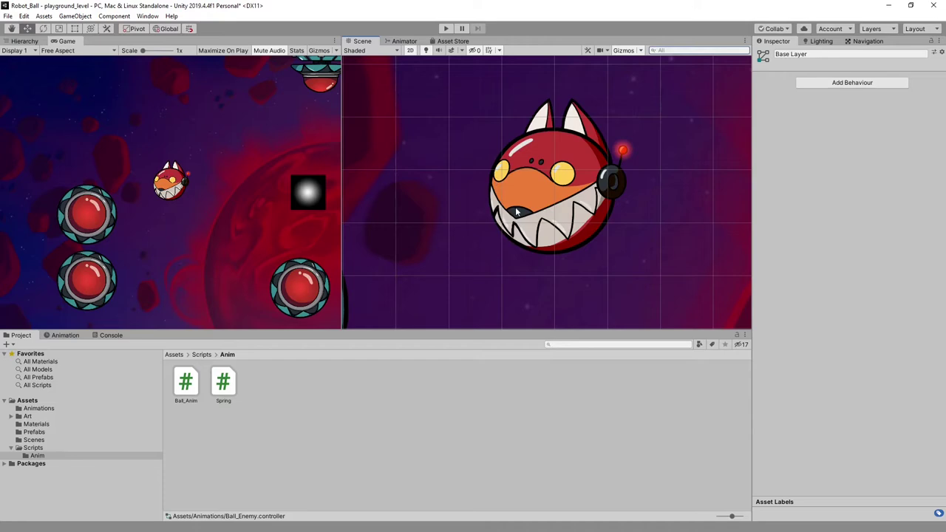
left_click(34, 43)
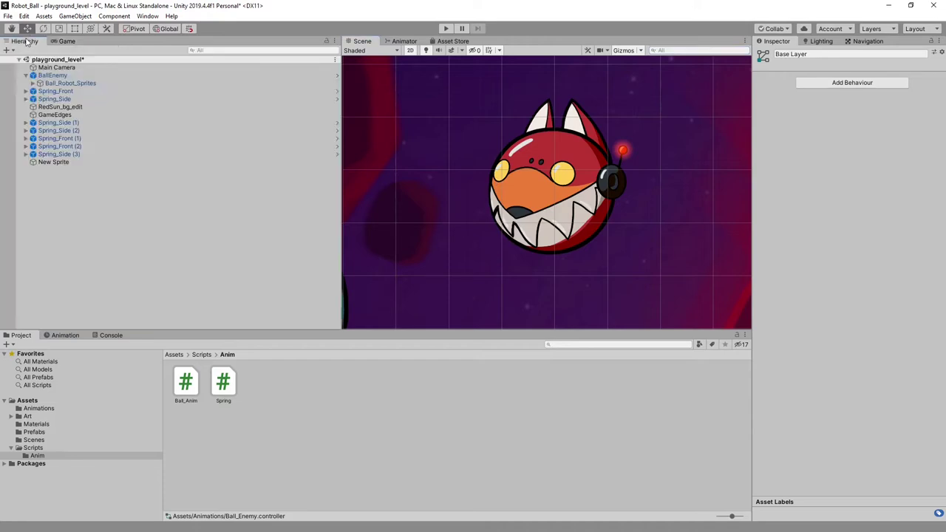
left_click(44, 76)
left_click(47, 84)
left_click(34, 83)
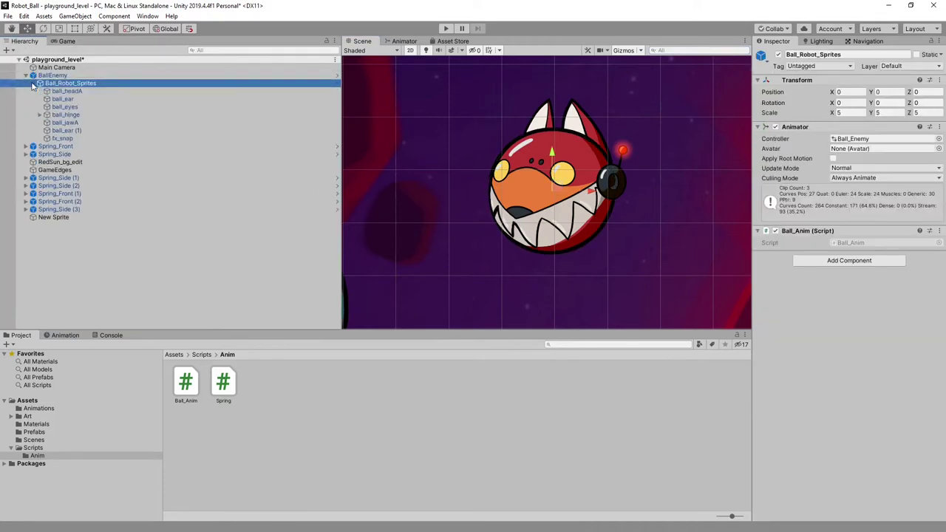
left_click(62, 91)
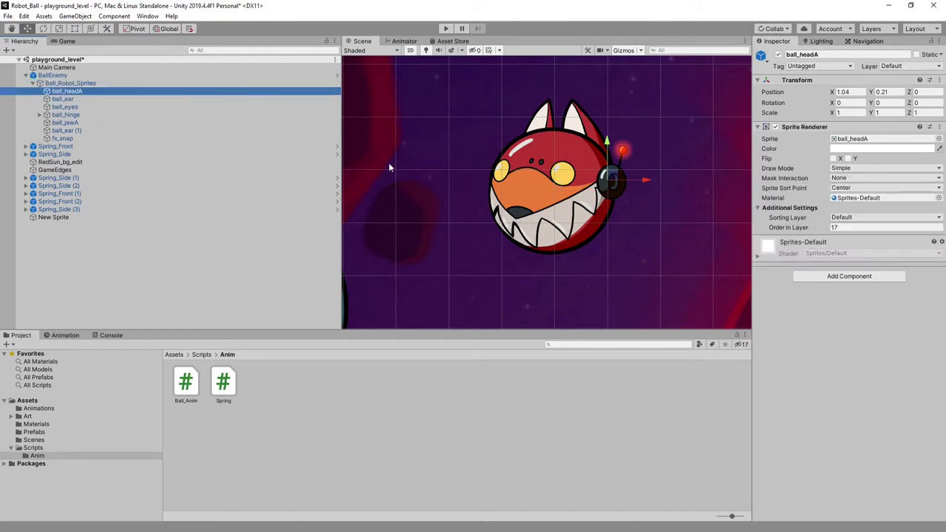
Try moving ball_hinge off the head to about X 2.0, Y -0.63, and undo the move
left_click(65, 115)
key("e")
key("w")
left_click_drag(636, 192, 677, 232)
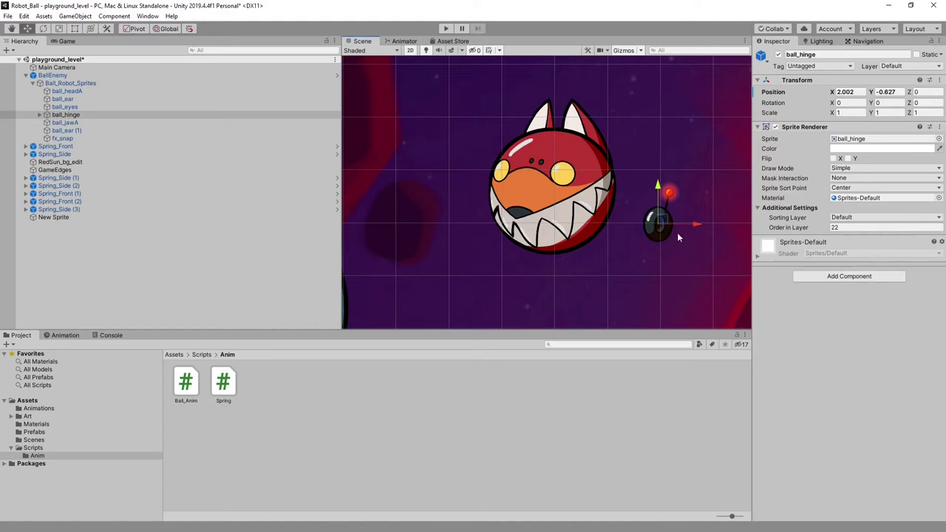
key("ctrl+z")
Try rotating ball_jawA around its pivot to open the mouth, and undo the rotation
left_click(70, 123)
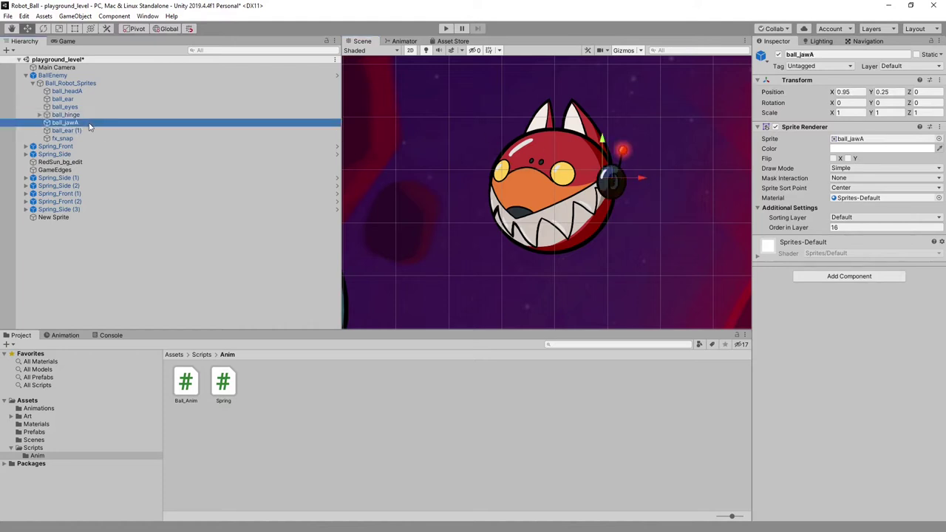
key("e")
left_click_drag(570, 197, 596, 233)
key("ctrl+z")
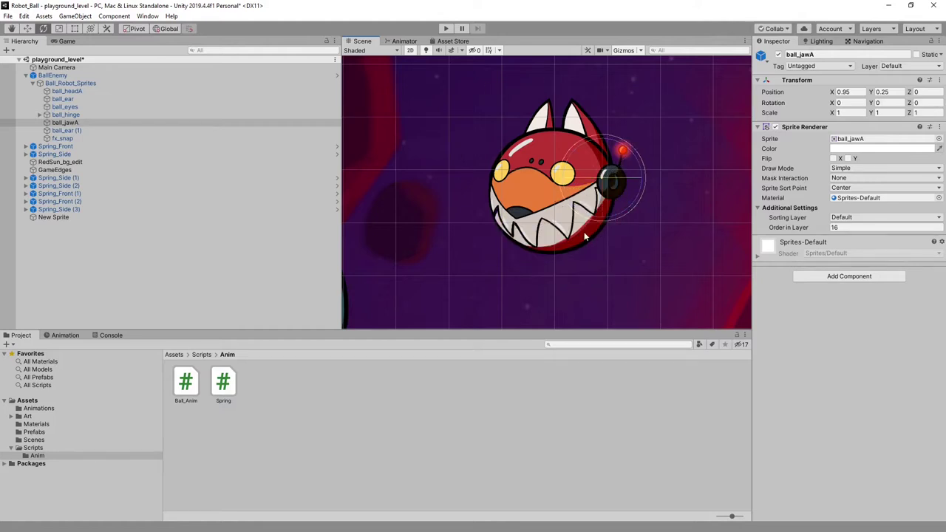
Try moving ball_eyes to about X -1.77, Y 0.7 with its Sprite Renderer enabled, and undo both changes
left_click(65, 107)
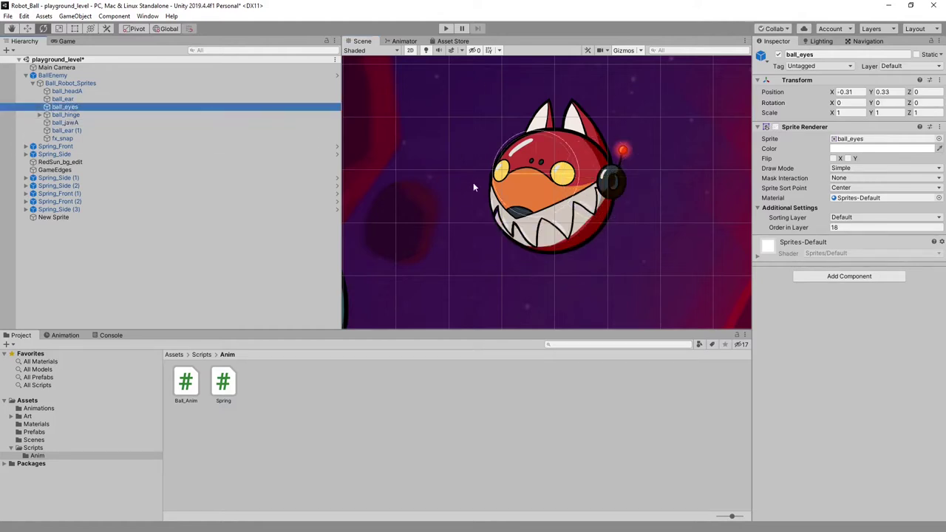
key("w")
left_click_drag(540, 169, 462, 150)
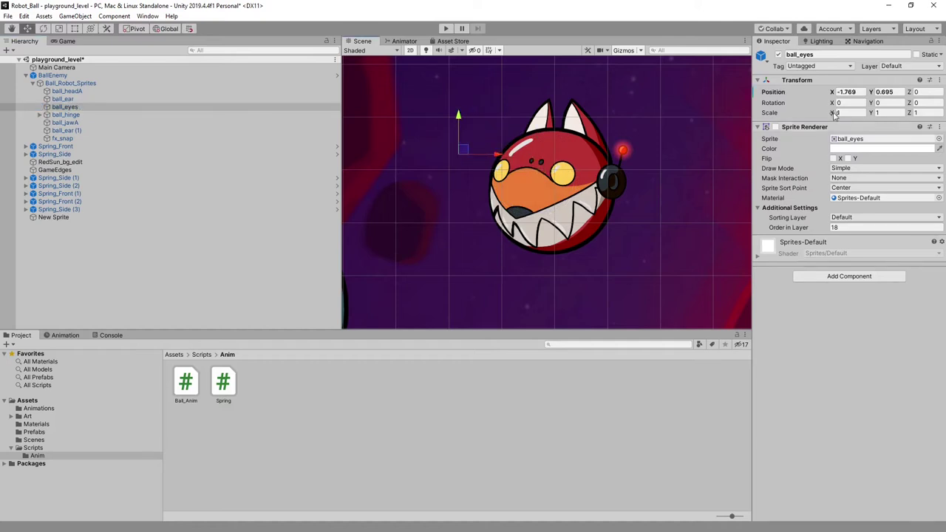
left_click(775, 126)
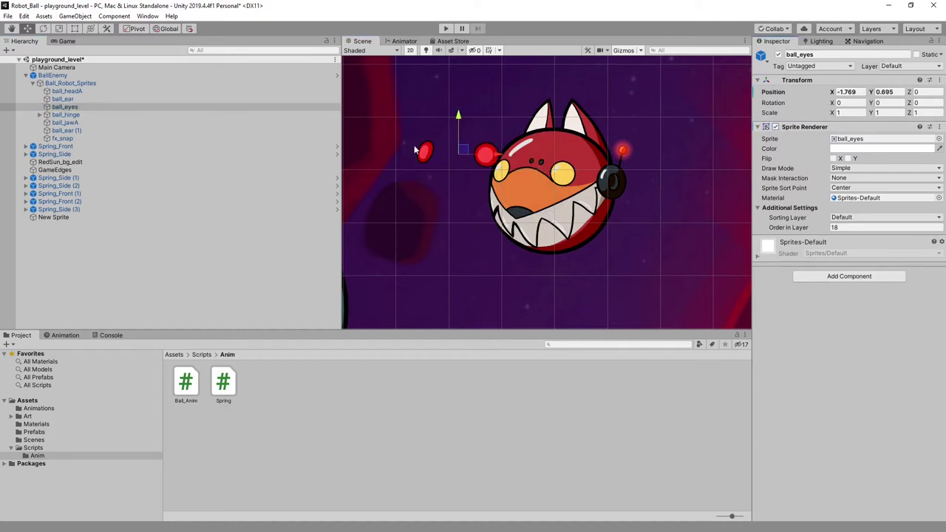
key("ctrl+z")
key("ctrl+z")
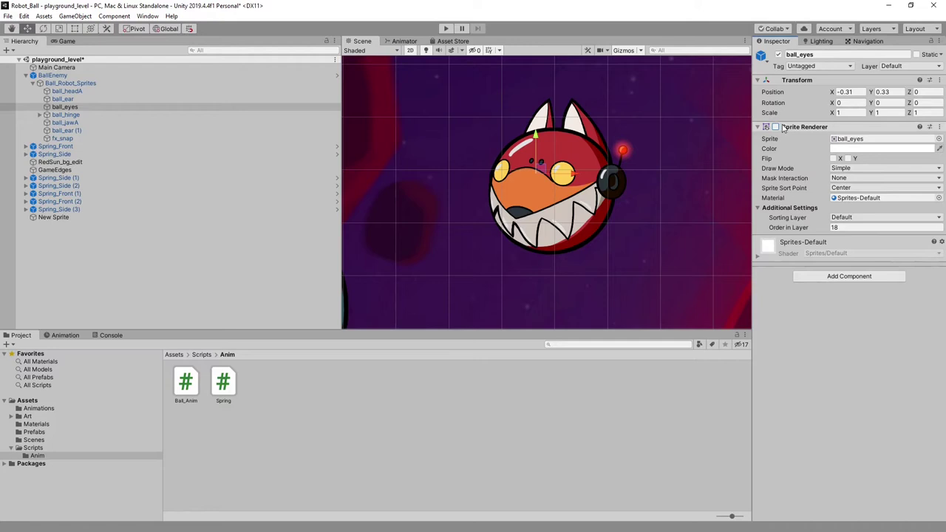
Toggle the Sprite Renderer of ball_eyes on and off again to preview the red eyes in place
left_click(775, 128)
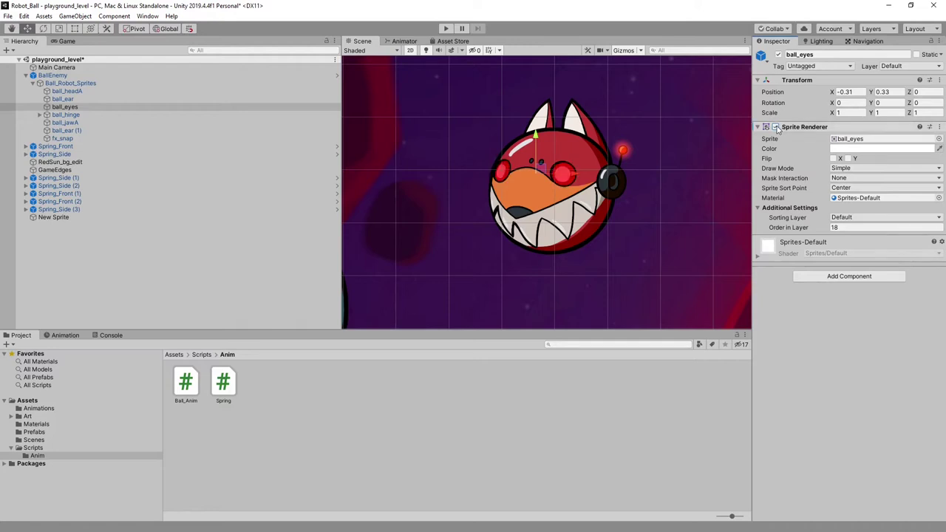
left_click(775, 127)
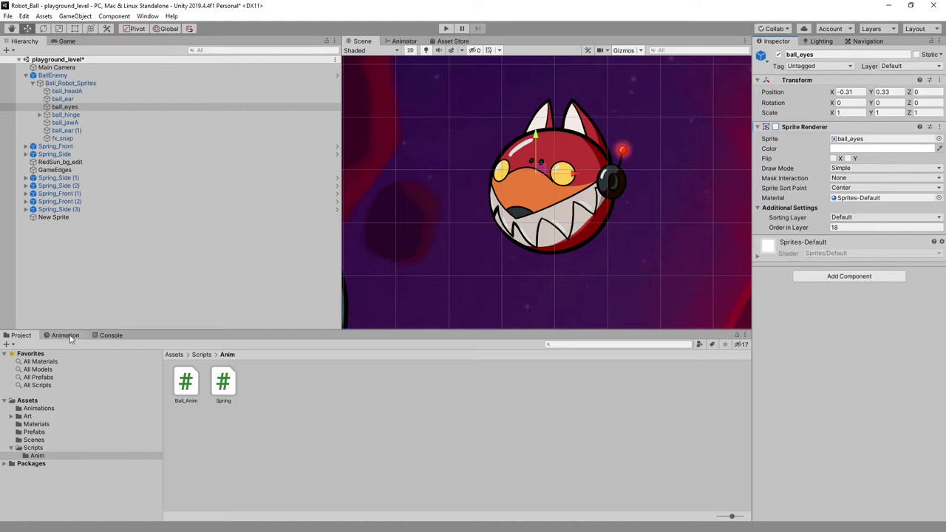
Go to the Assets root and look over the Animations, Art, Materials, Prefabs, Scenes and Scripts folders
left_click(175, 355)
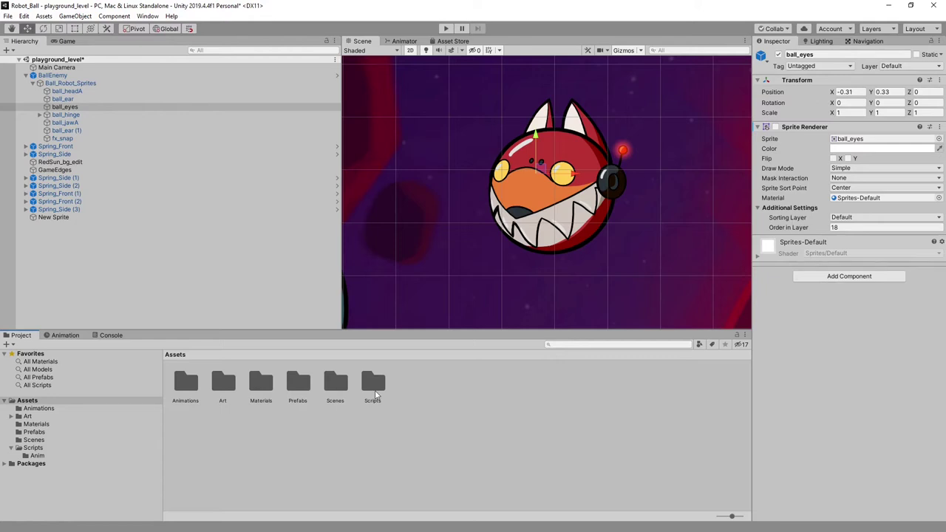
left_click(185, 384)
left_click(234, 383)
left_click(260, 383)
left_click(297, 383)
left_click(337, 382)
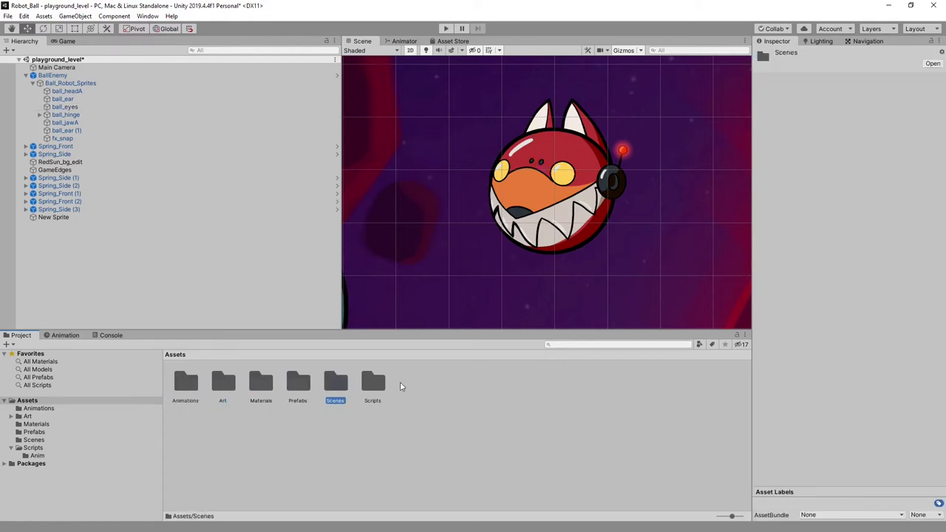
left_click(375, 383)
left_click(349, 434)
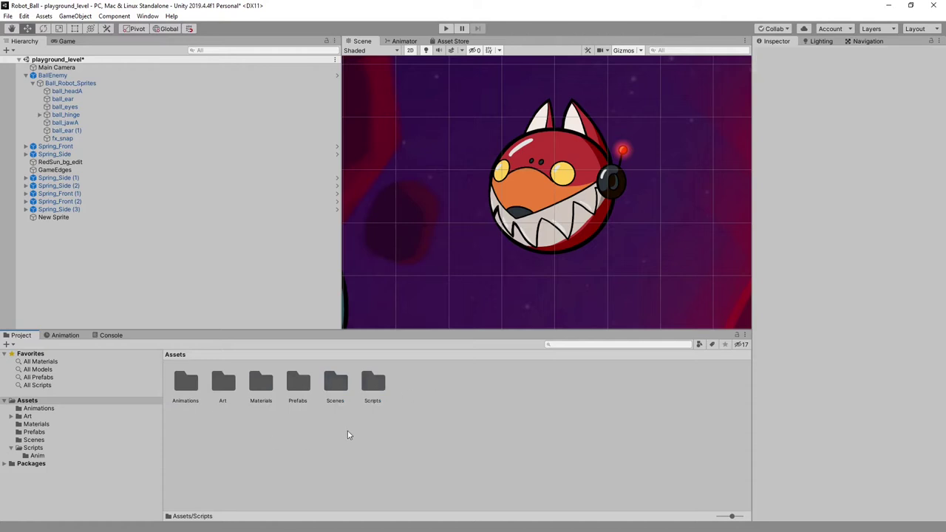
Open the Animations folder and inspect its ball and spring animation clips and the animator controllers
double_click(190, 381)
left_click(187, 382)
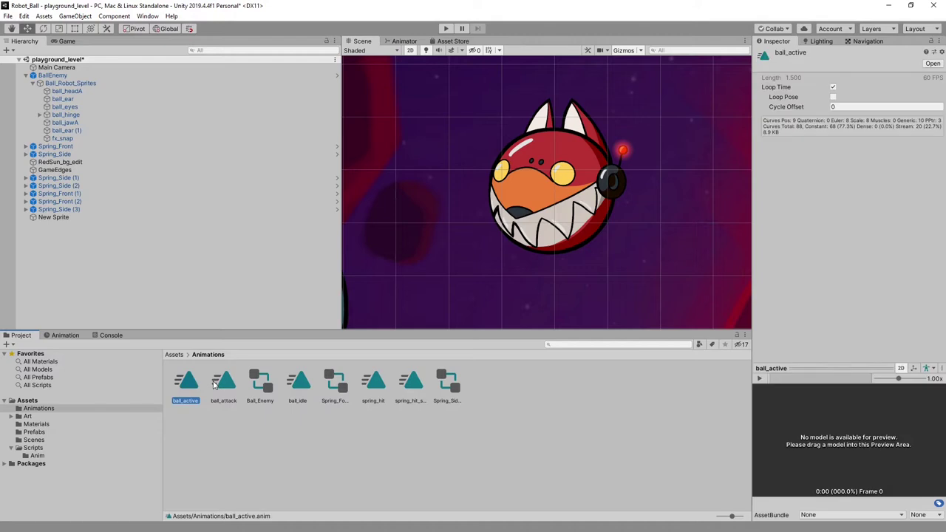
left_click(226, 382)
left_click(300, 381)
left_click(375, 383)
left_click(412, 383)
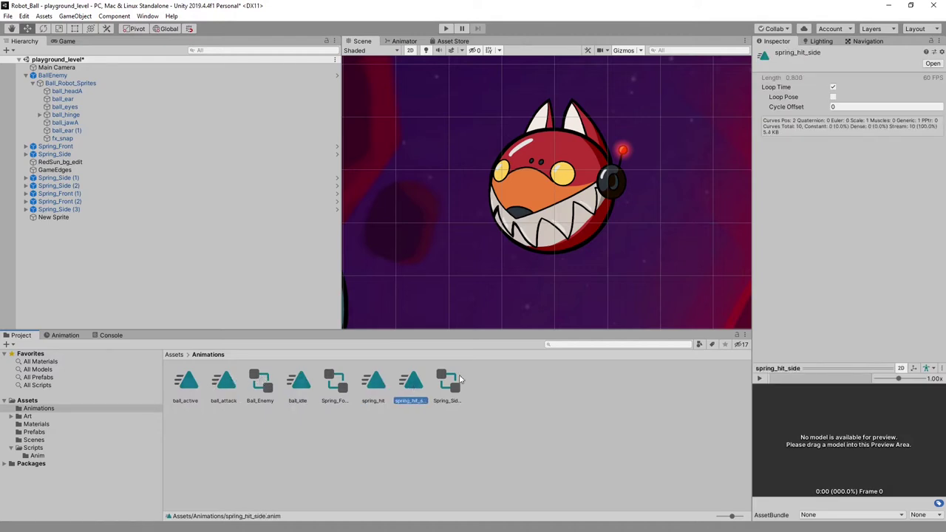
left_click(334, 382)
left_click(271, 381)
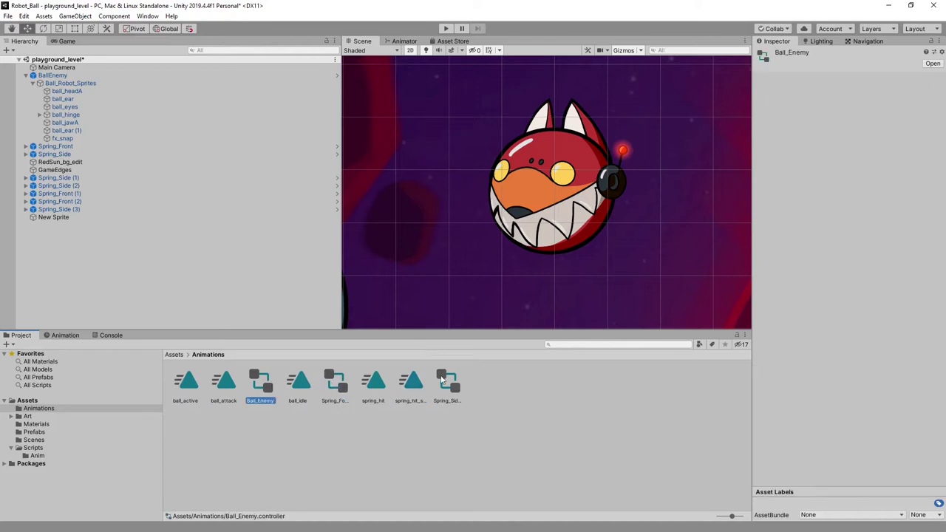
left_click(449, 382)
Go through the ball and spring clips once more, comparing ball_active and ball_attack with the Ball_Enemy controller
left_click(227, 382)
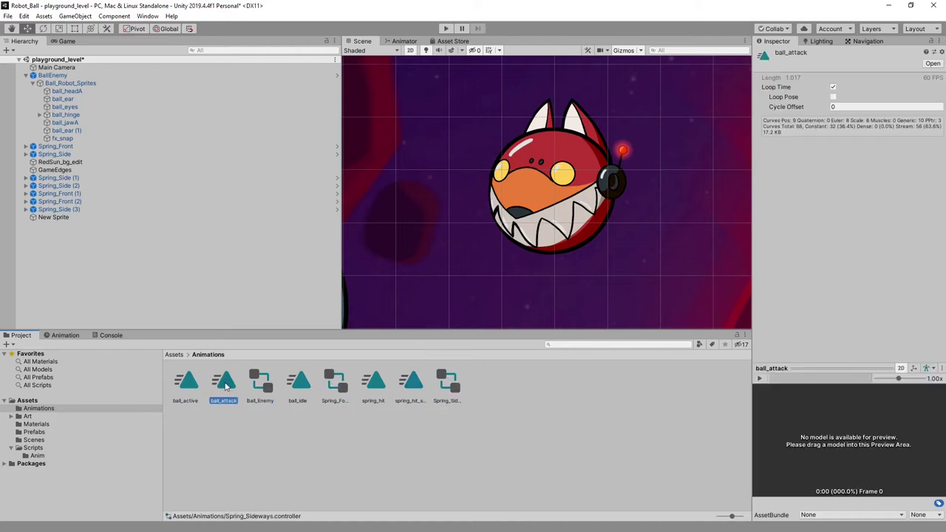
left_click(190, 382)
left_click(229, 383)
left_click(303, 383)
left_click(371, 383)
left_click(414, 383)
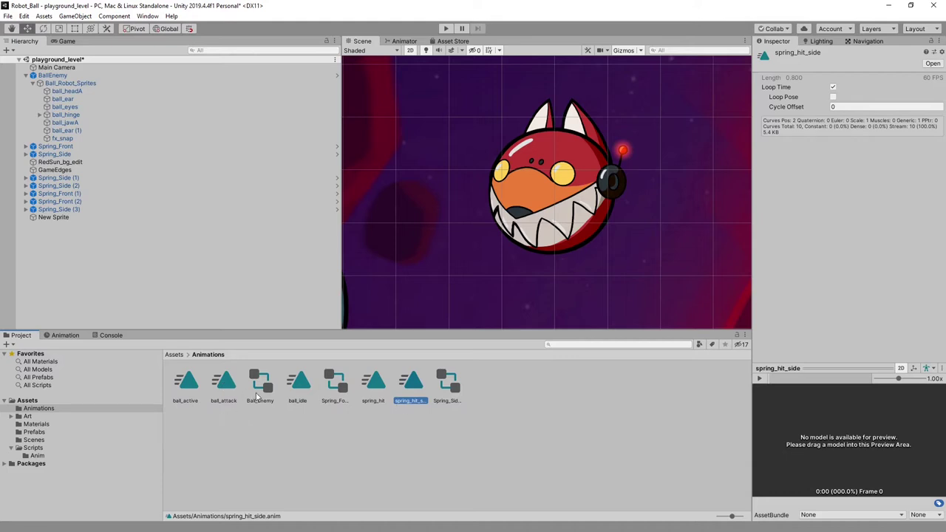
left_click(190, 389)
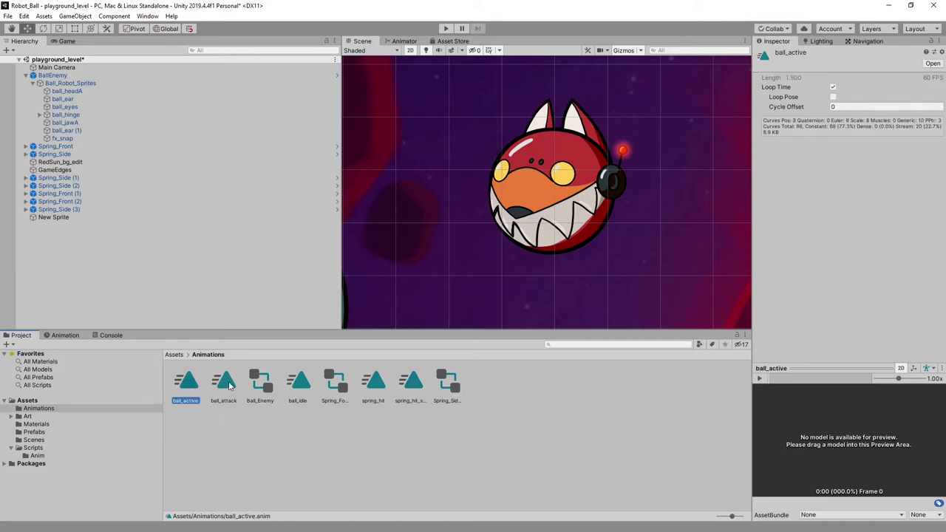
left_click(225, 386)
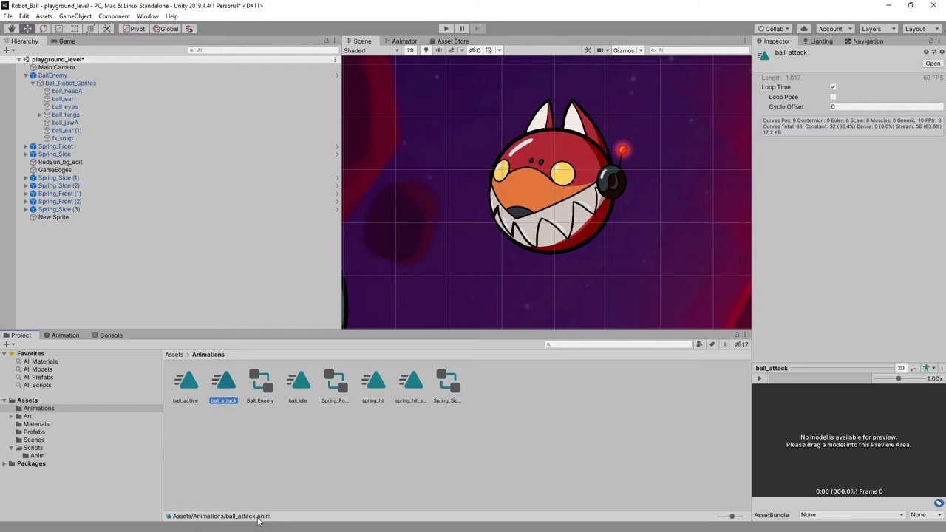
left_click(271, 378)
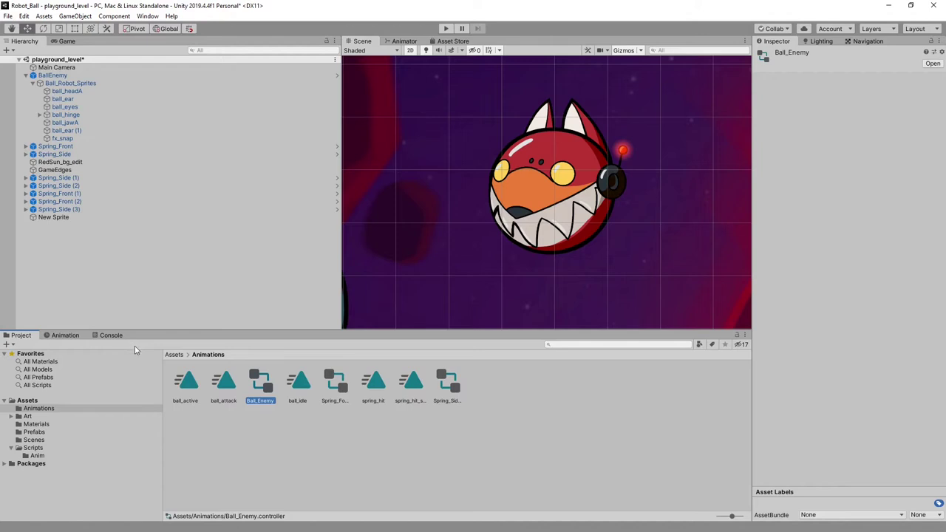
Inspect the RedSun_bg_edit background in the Art folder and open its Enemies subfolder
left_click(178, 356)
left_click(224, 385)
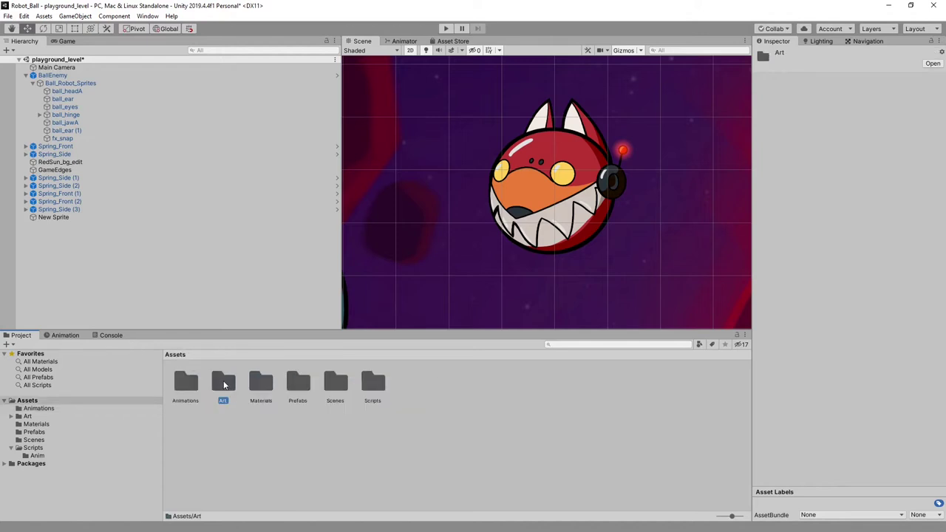
double_click(224, 385)
left_click(225, 382)
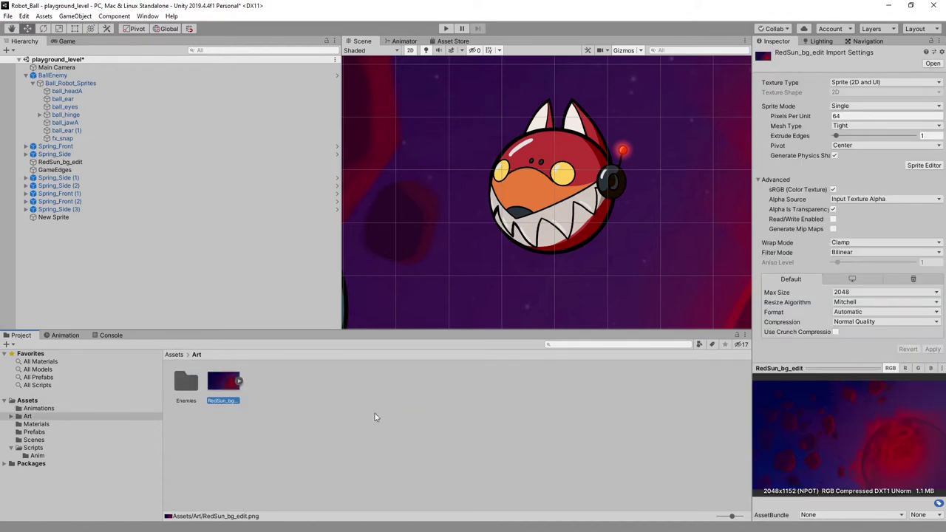
double_click(190, 383)
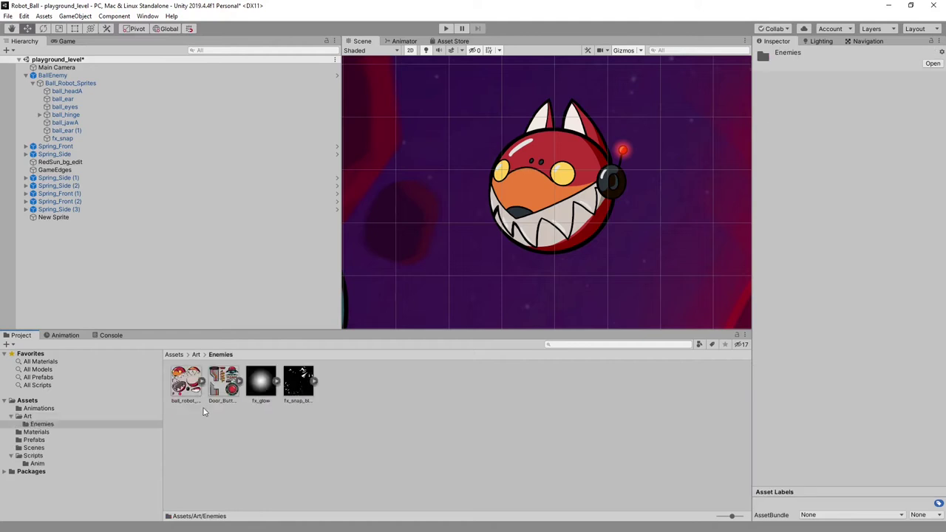
Inspect the fx_glow, fx_snap and Door_Button_Bumper_Sprites textures in the Enemies folder
left_click(260, 381)
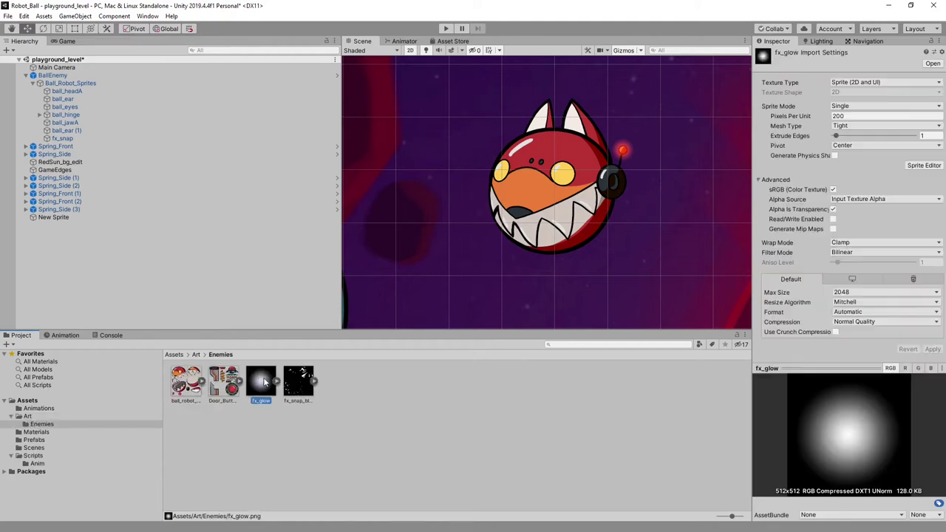
left_click(291, 375)
left_click(221, 383)
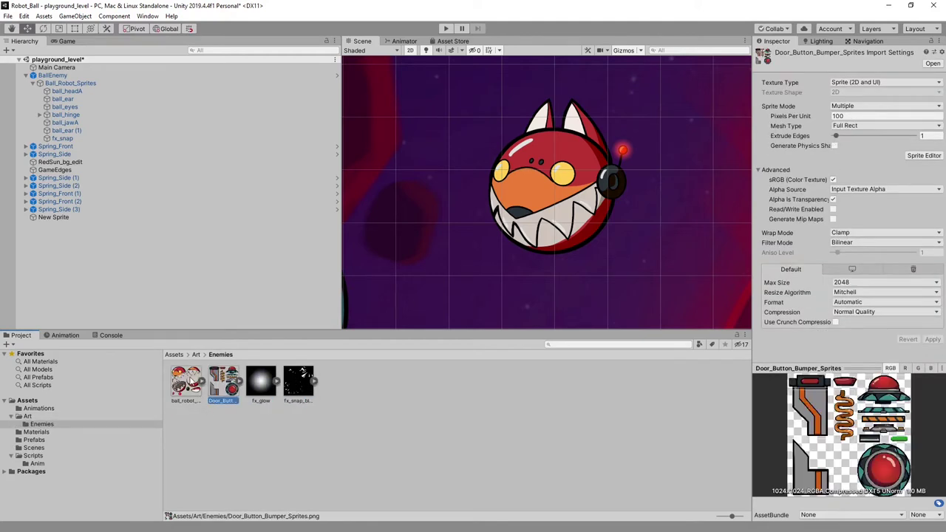
Select the ball_robot_sheet texture and enlarge its preview in height and width to examine the sprite parts
left_click(191, 381)
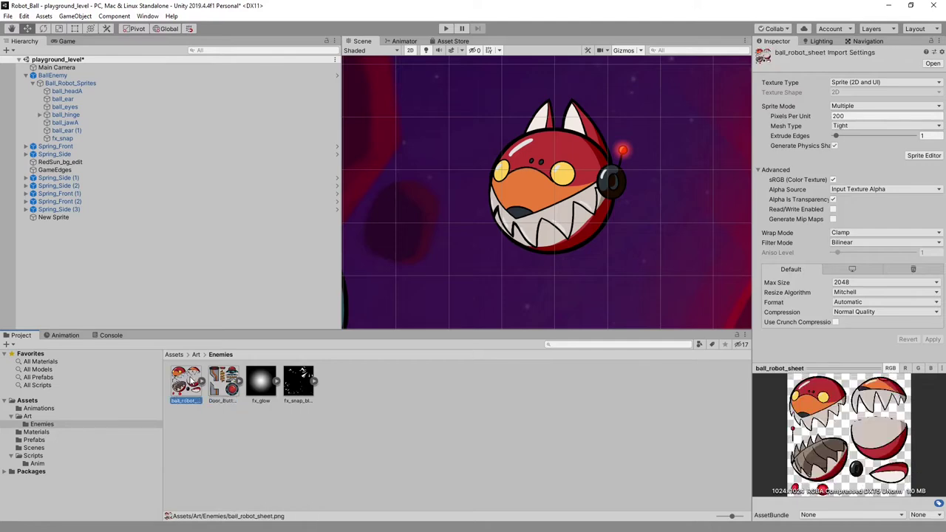
left_click_drag(783, 368, 783, 215)
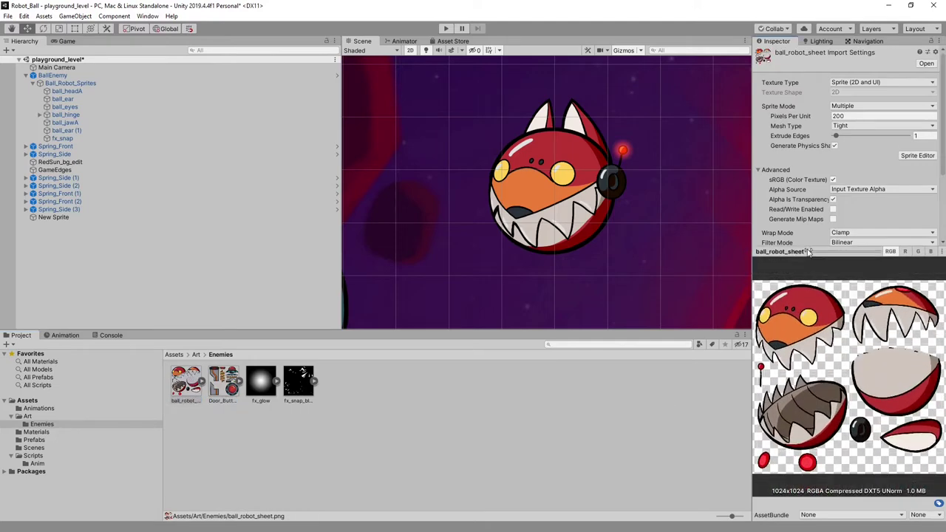
left_click_drag(751, 298, 603, 311)
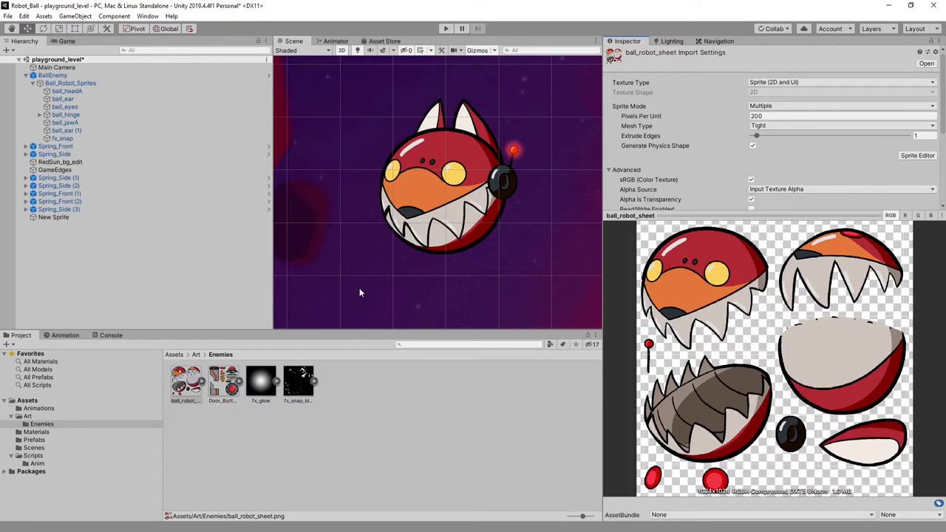
Try rotating ball_hinge on the robot's head, and undo the rotation
left_click(71, 117)
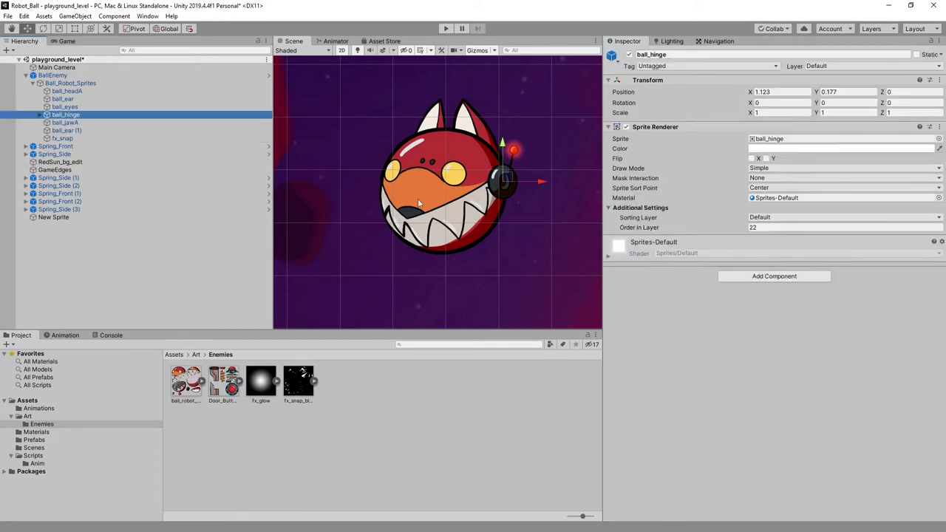
key("e")
left_click_drag(472, 204, 499, 224)
key("ctrl+z")
Try rotating ball_jawA about 26 degrees around Z and shifting it slightly, and undo both changes
left_click(130, 123)
left_click_drag(510, 226, 502, 201)
key("w")
mouse_move(494, 142)
left_mouse_down()
mouse_move(491, 198)
mouse_move(492, 152)
left_mouse_up()
key("ctrl+z")
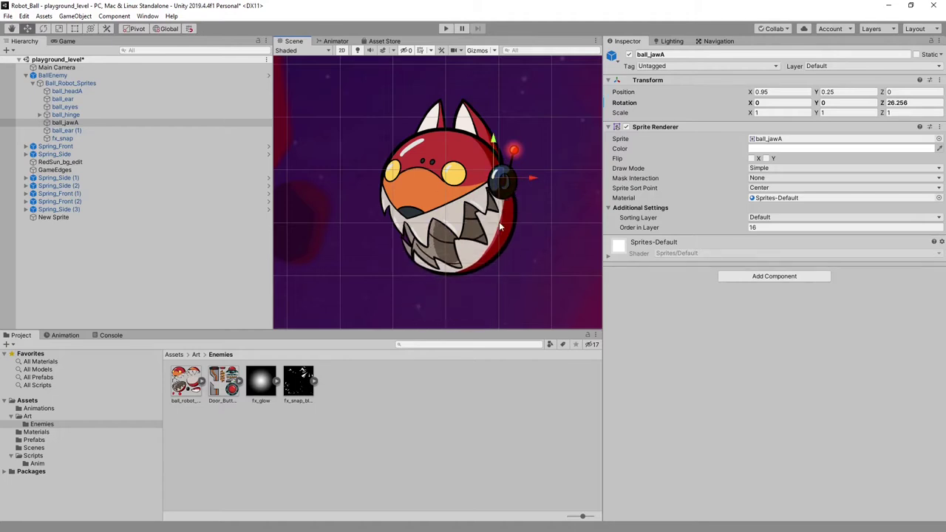
key("ctrl+z")
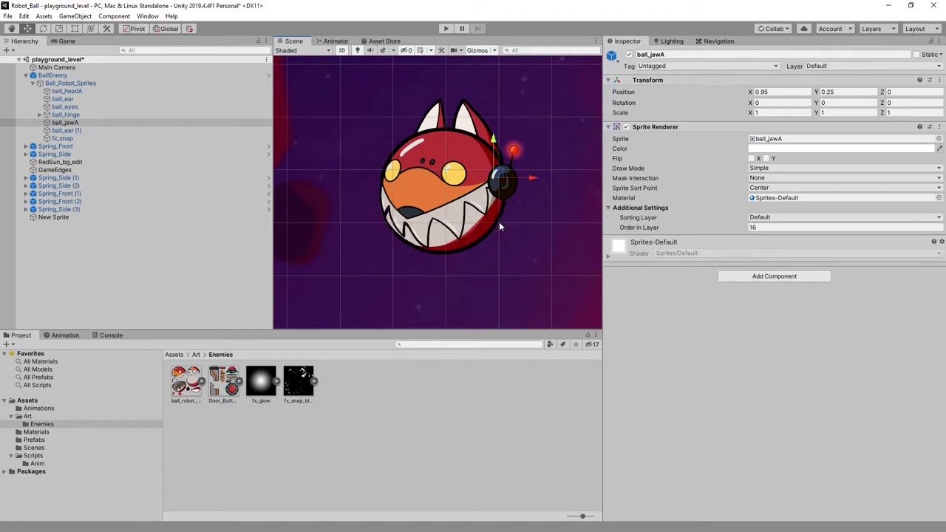
Open ball_robot_sheet in the Sprite Editor, inspect individual slices and pivots such as ball_jawA and ball_headA, and close the editor
left_click(193, 386)
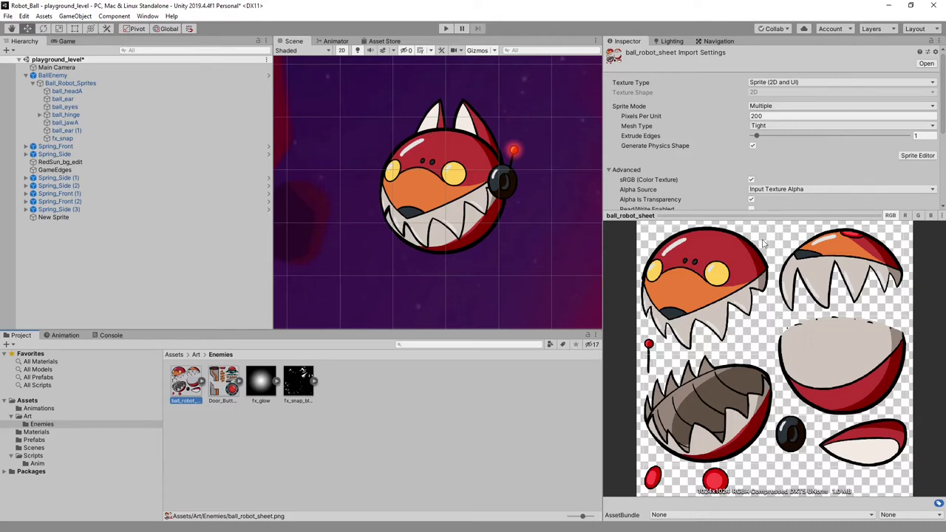
left_click_drag(766, 213, 763, 315)
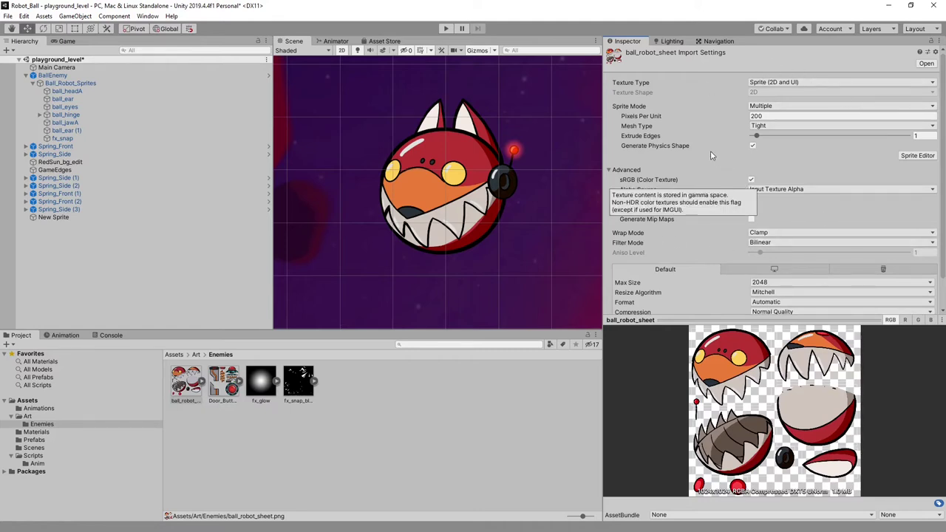
left_click(917, 156)
left_click(601, 148)
left_click(595, 277)
left_click(357, 404)
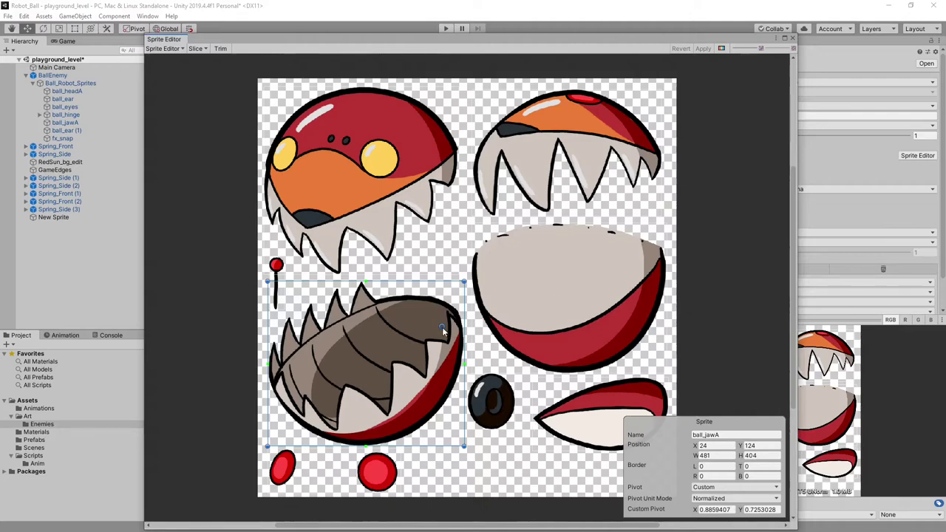
left_click(601, 294)
left_click(577, 126)
left_click(374, 140)
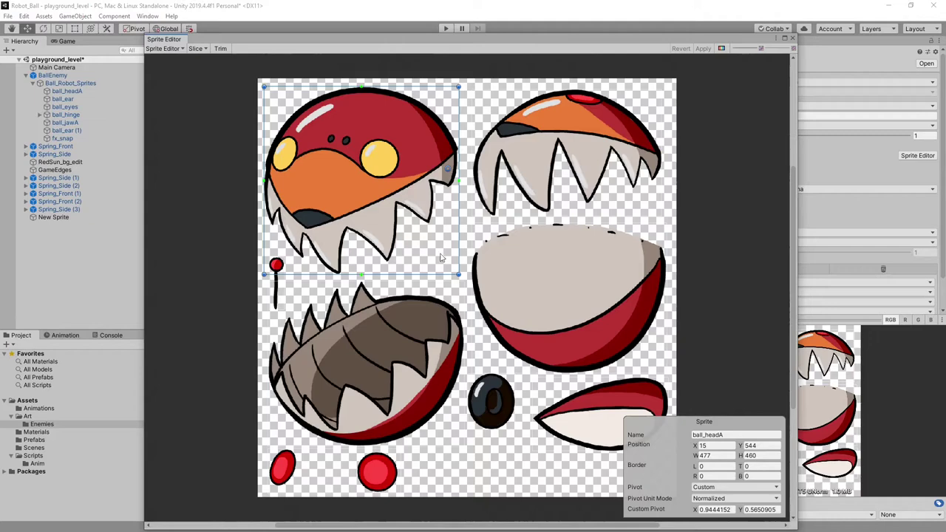
left_click(792, 37)
Narrow the Inspector, show a widened Game view beside the Scene view, and start play mode
left_click_drag(601, 260, 728, 260)
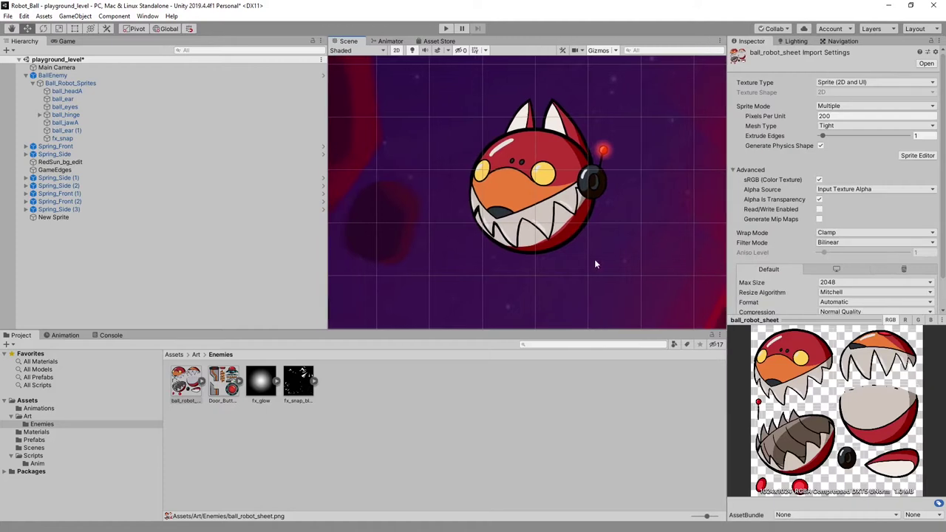
left_click(67, 41)
left_click_drag(330, 179, 378, 179)
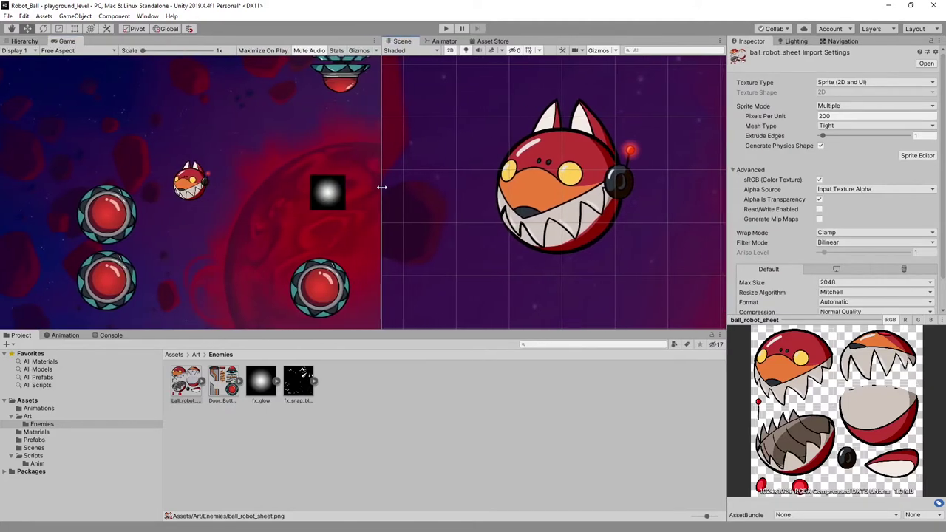
left_click(446, 28)
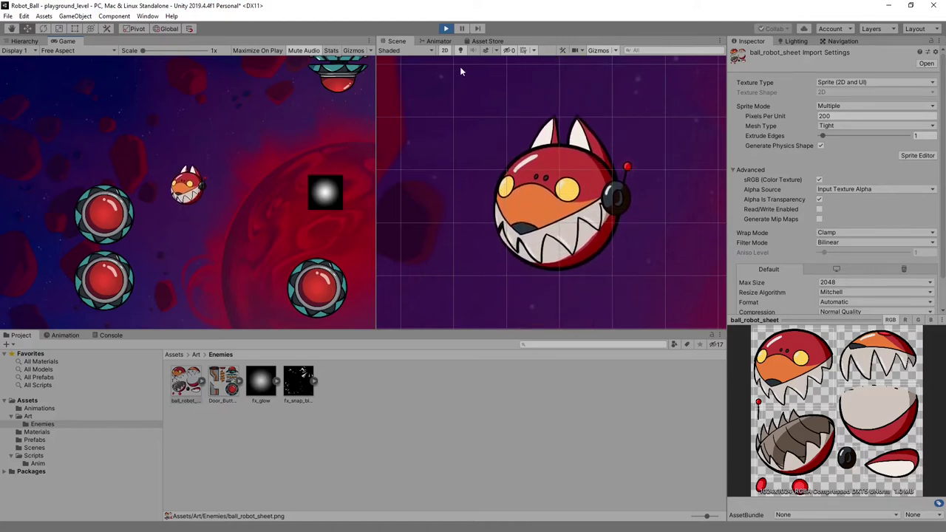
Bring up the Animator graph and the Animation timeline, and look up the available animation windows
left_click(436, 42)
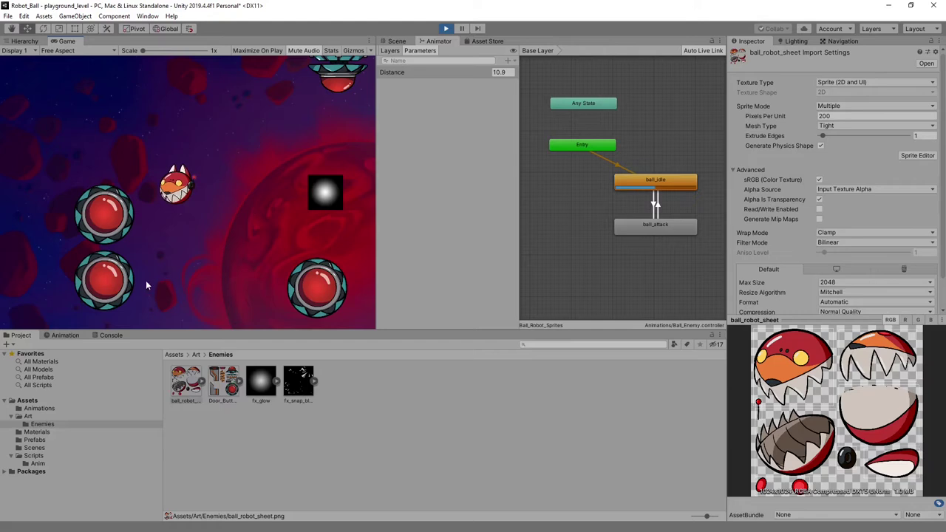
left_click(69, 335)
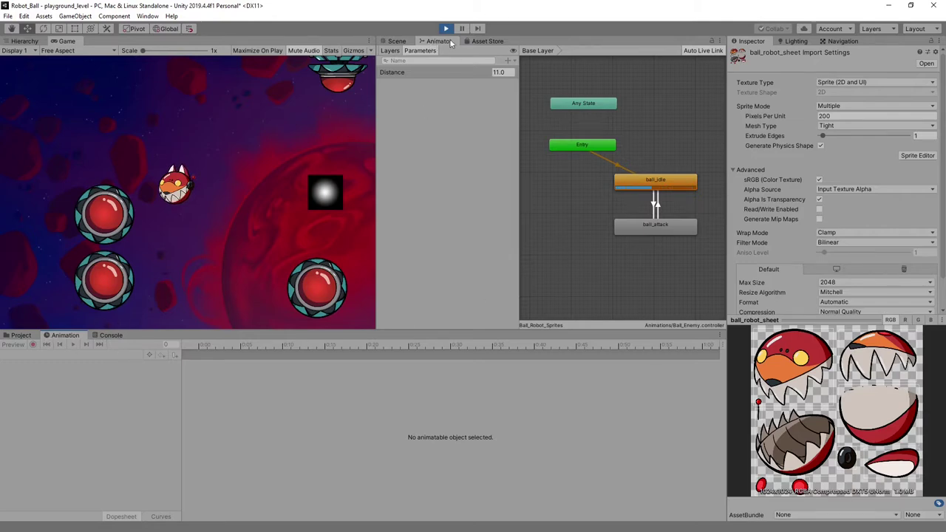
left_click(565, 218)
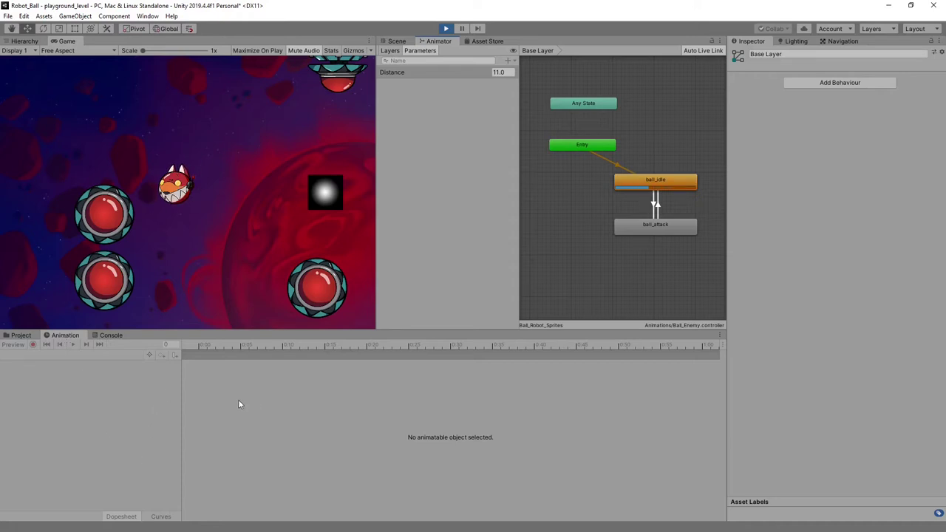
left_click(148, 16)
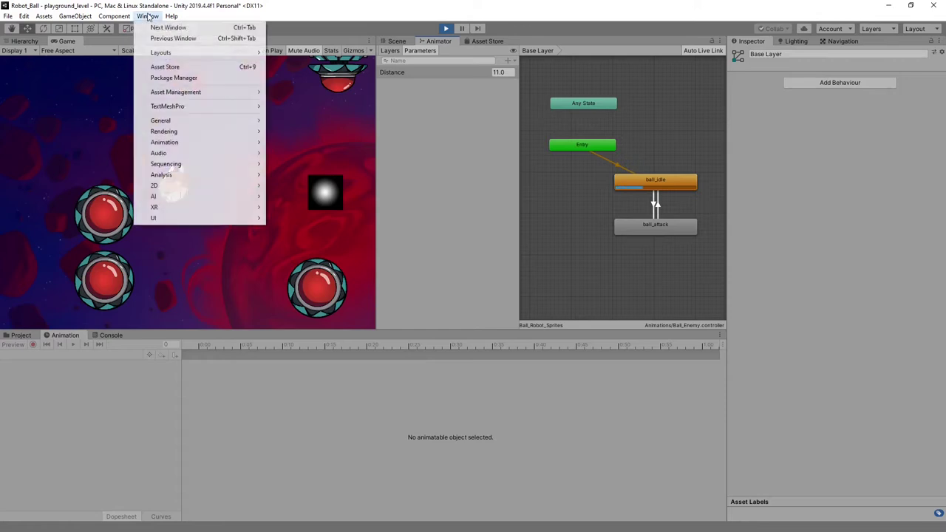
mouse_move(215, 148)
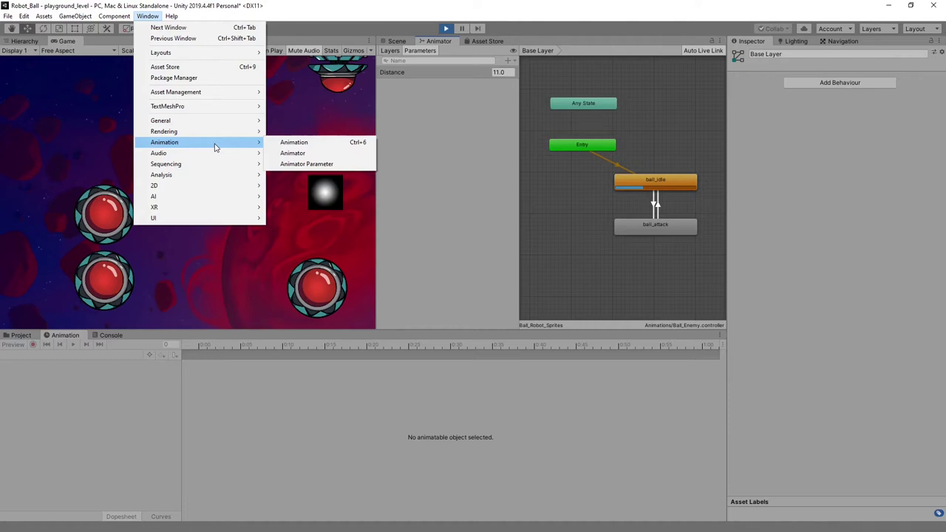
left_click(306, 163)
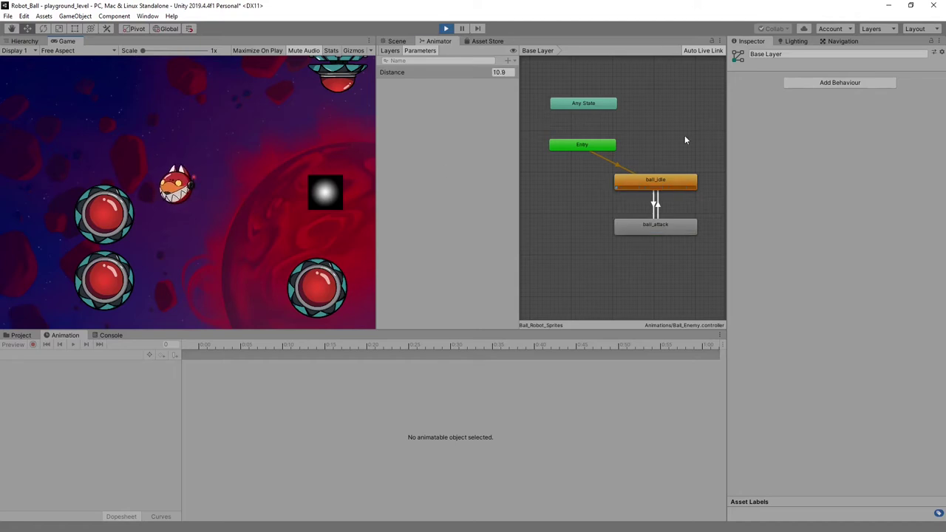
Select the ball_idle state and open its blend tree to examine how Distance drives ball_active and ball_idle
left_click(669, 182)
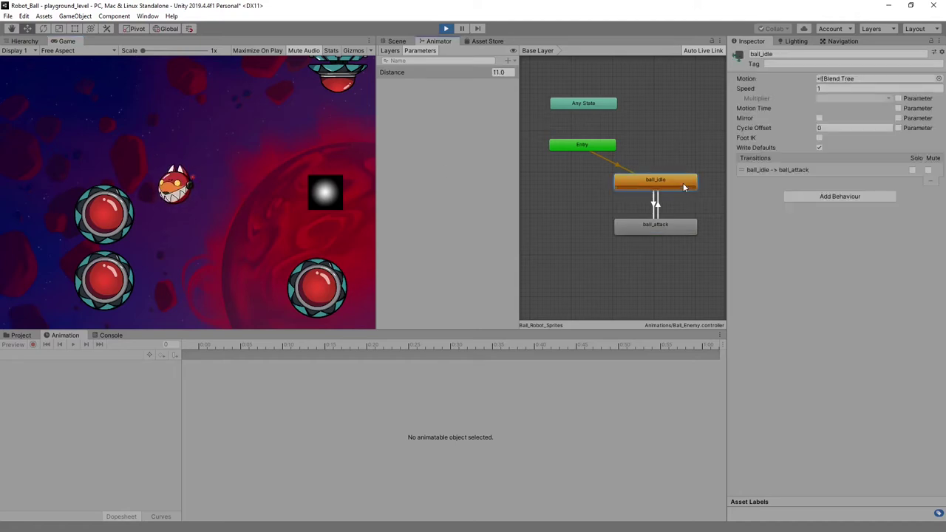
middle_click_drag(672, 155, 653, 155)
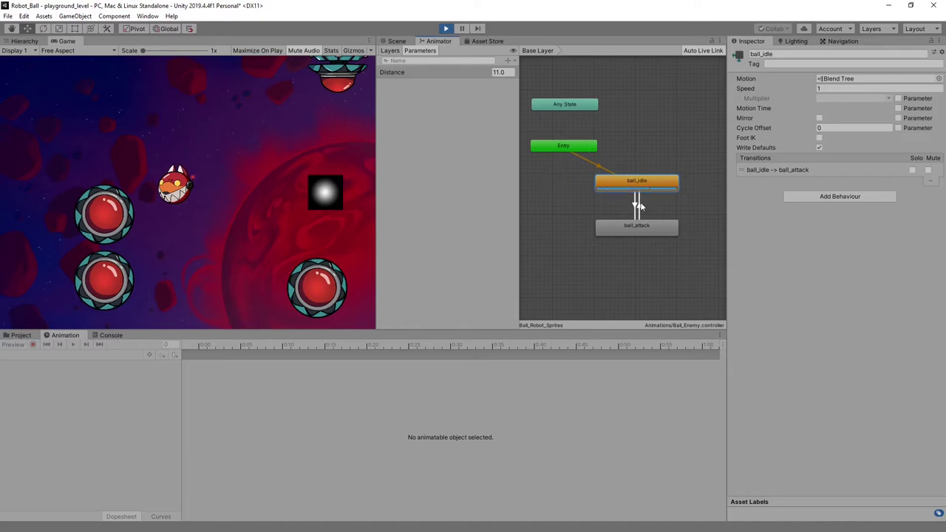
scroll(643, 182, "down", 1)
double_click(643, 182)
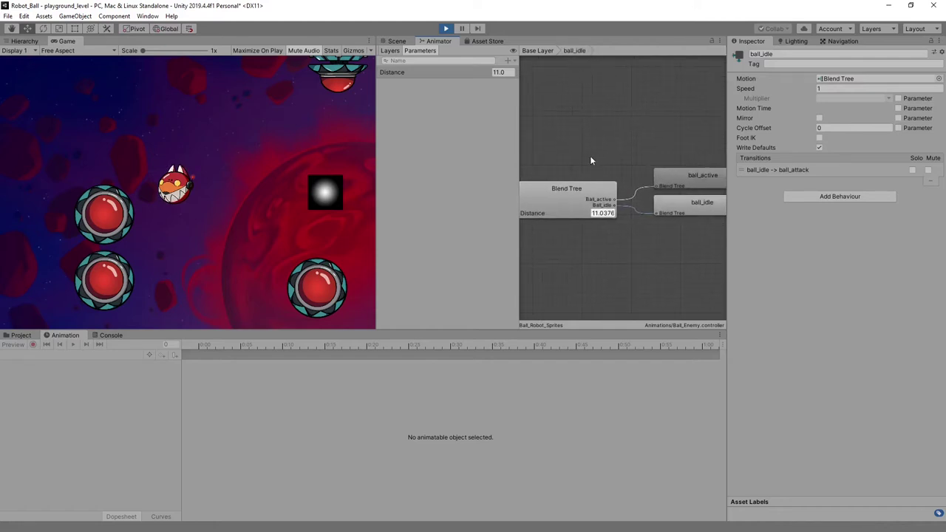
scroll(535, 157, "down", 3)
left_click_drag(520, 151, 482, 151)
scroll(533, 204, "up", 3)
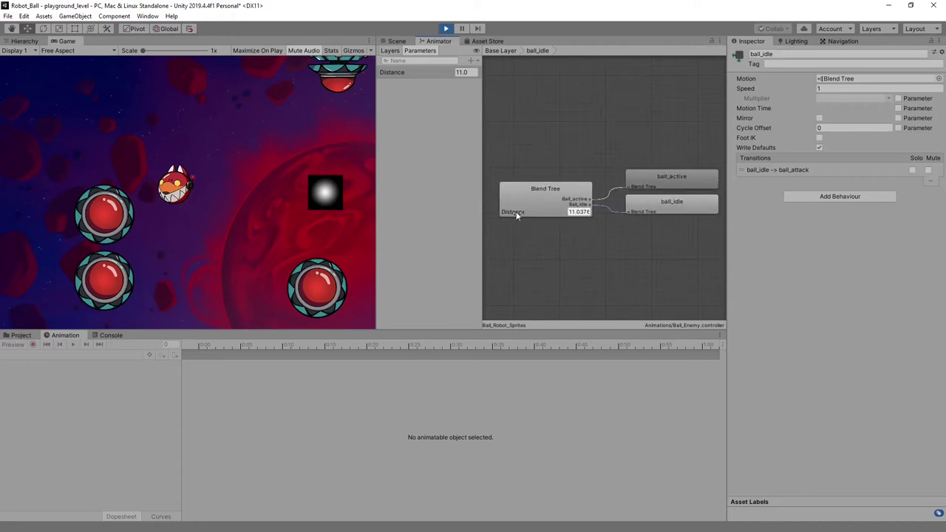
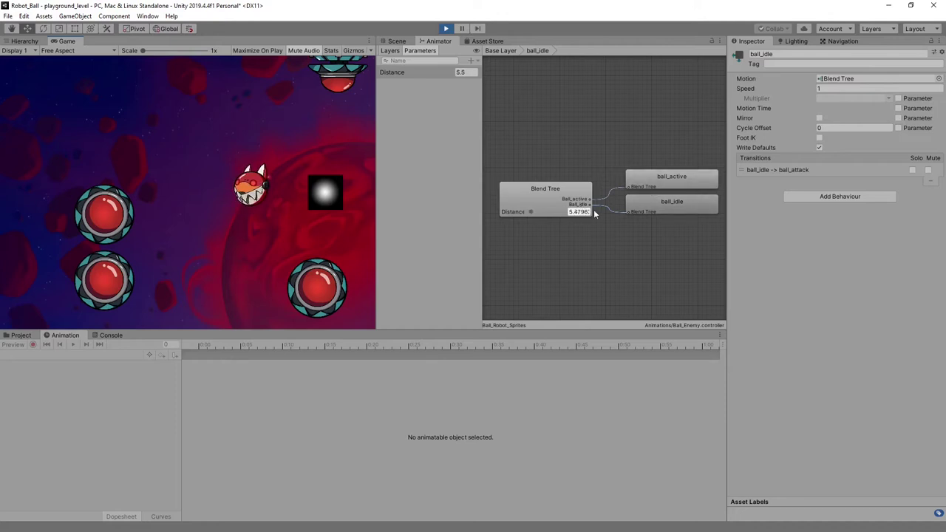
Return to the Base Layer and examine the transition conditions between ball_idle and ball_attack in both directions
left_click(501, 50)
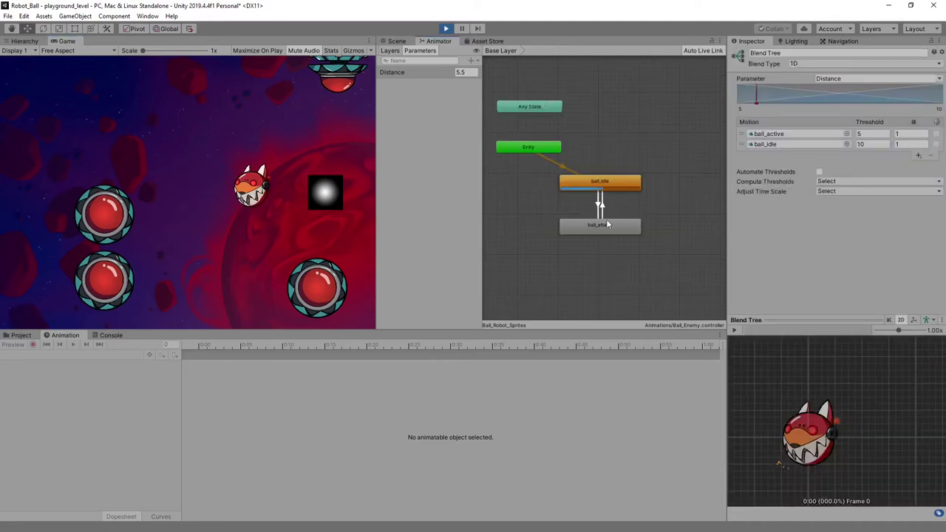
left_click(601, 210)
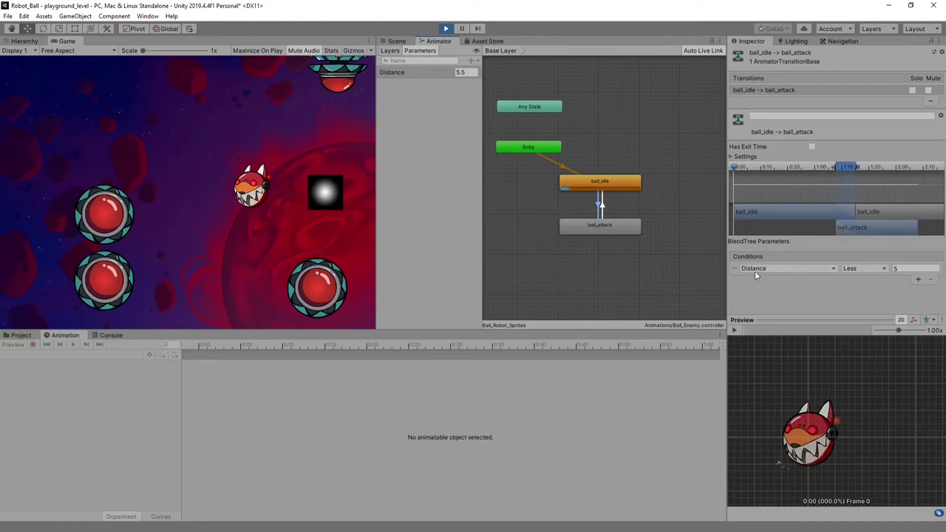
left_click(601, 204)
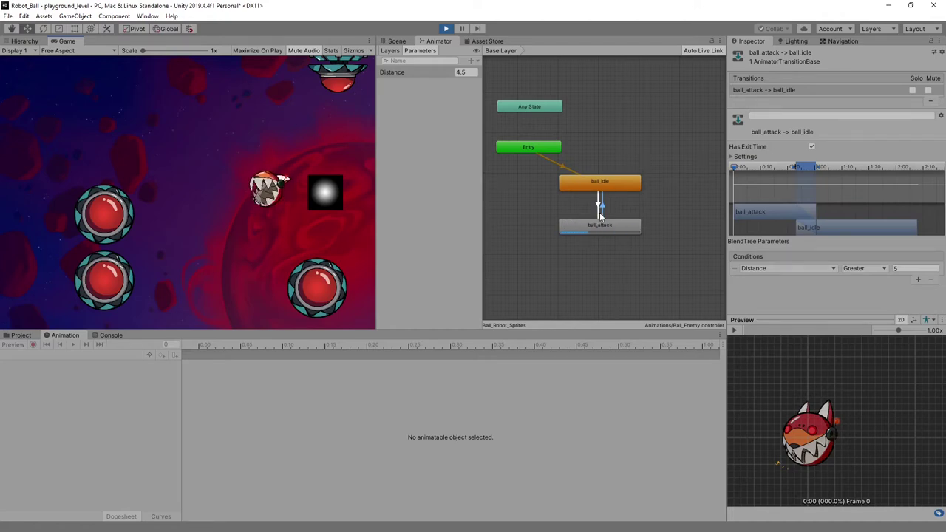
scroll(600, 199, "up", 4)
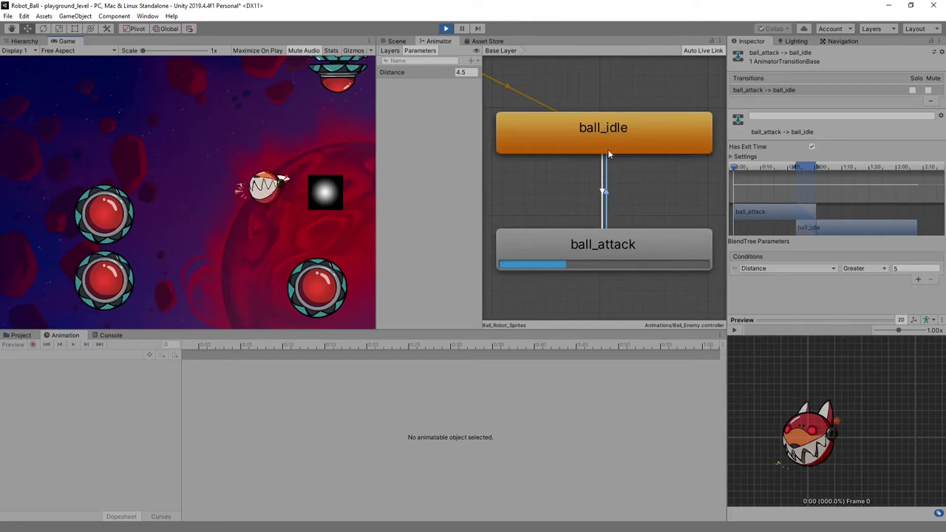
scroll(577, 186, "down", 2)
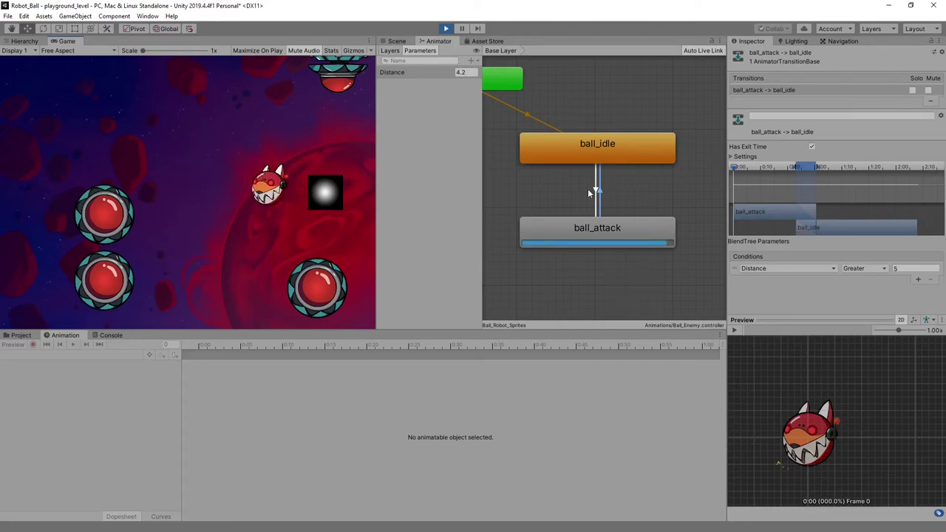
scroll(588, 189, "down", 3)
scroll(524, 196, "up", 1)
middle_click_drag(522, 178, 543, 202)
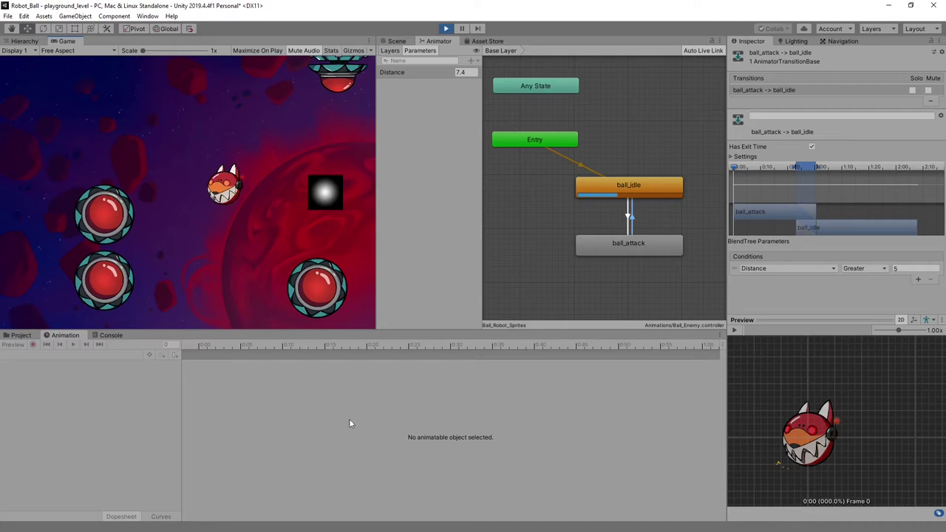
Stop play mode and bring back the Hierarchy and the Scene view
left_click(446, 28)
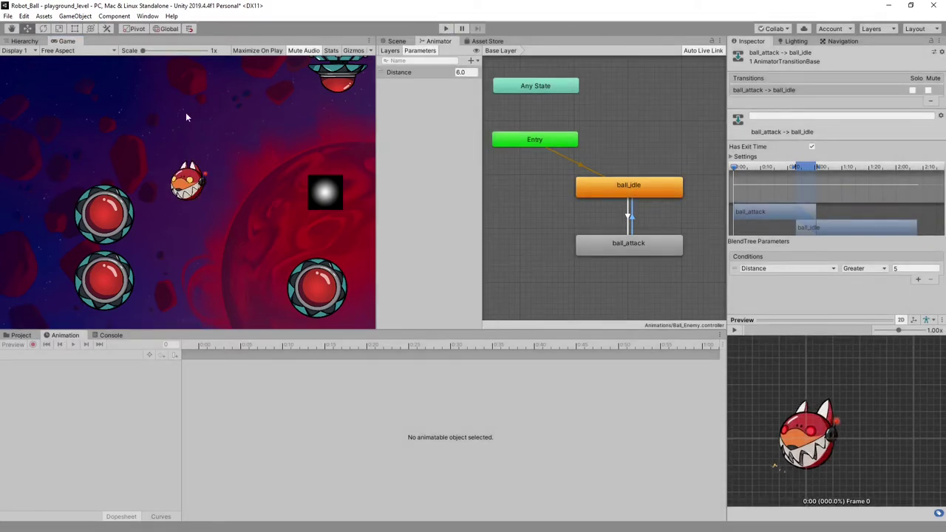
left_click(22, 41)
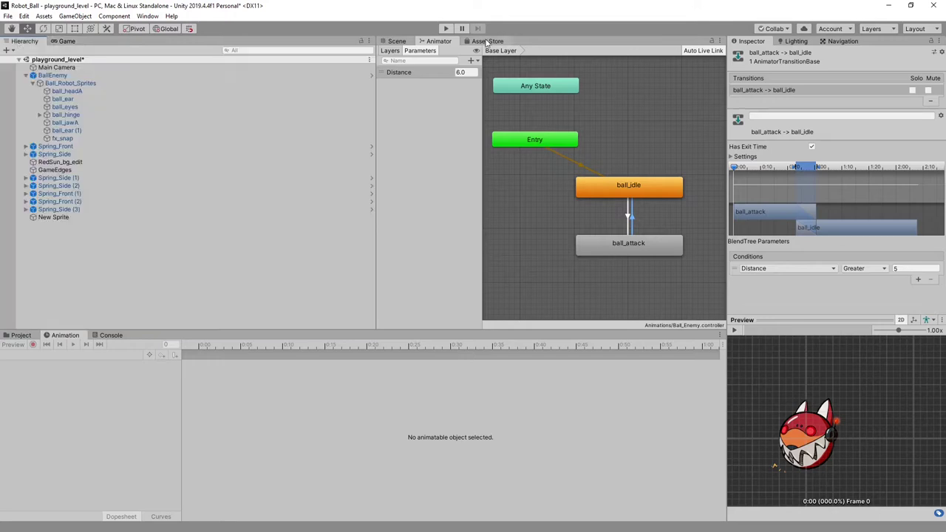
left_click(394, 41)
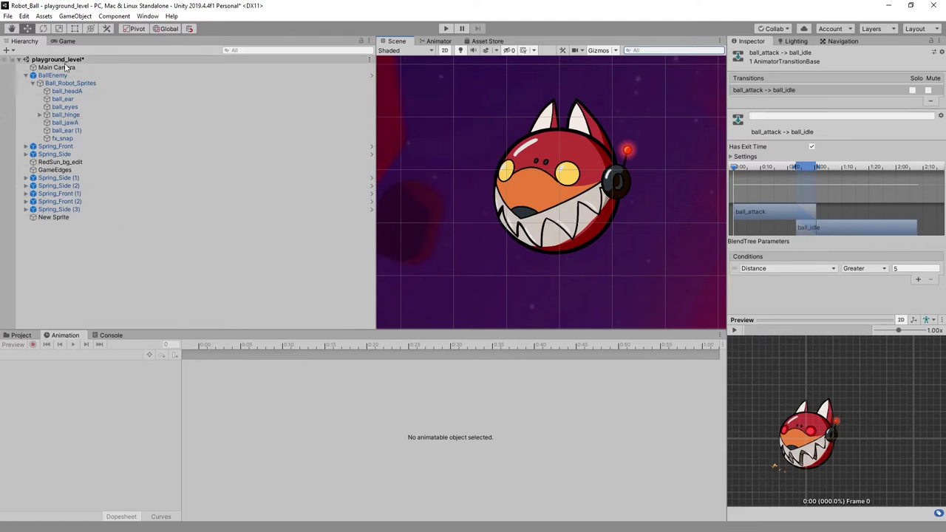
Inspect the components on BallEnemy and Ball_Robot_Sprites, and check the Animator graph belonging to the sprites object
left_click(56, 75)
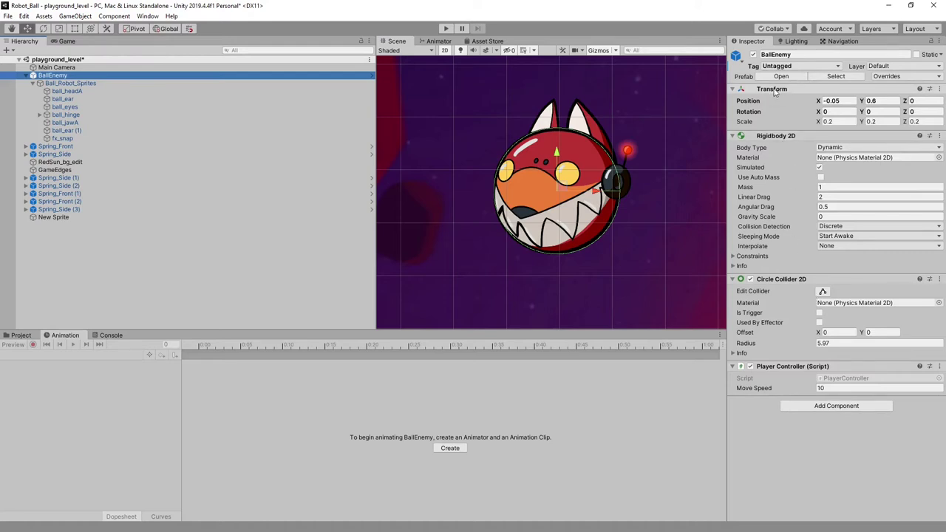
left_click(790, 54)
key("Return")
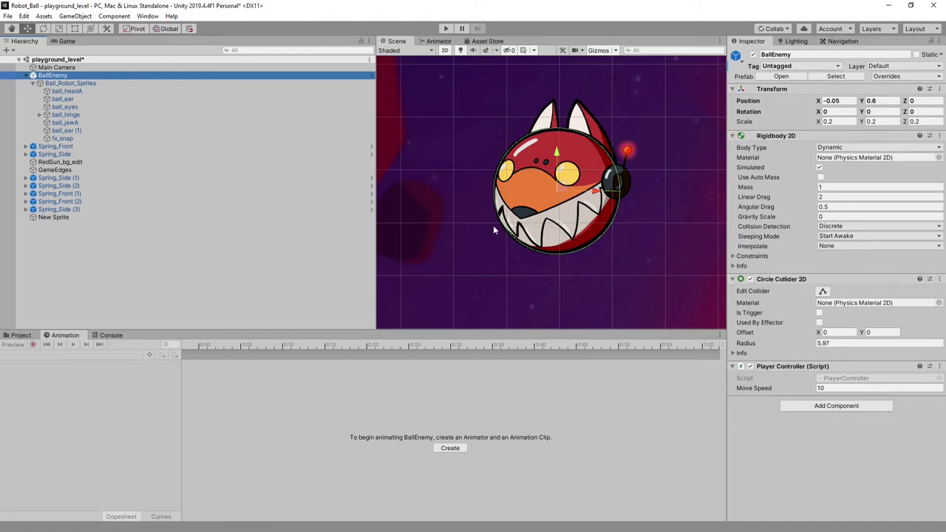
left_click(95, 84)
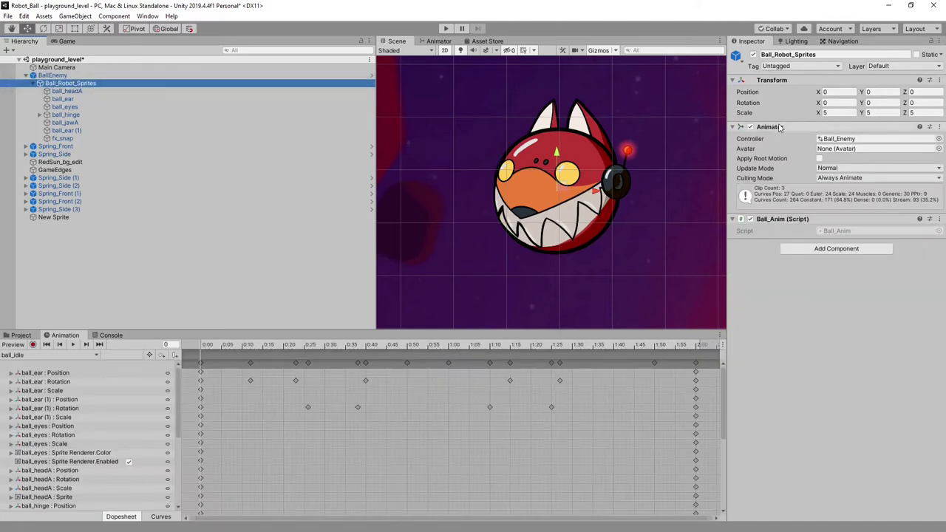
left_click(437, 42)
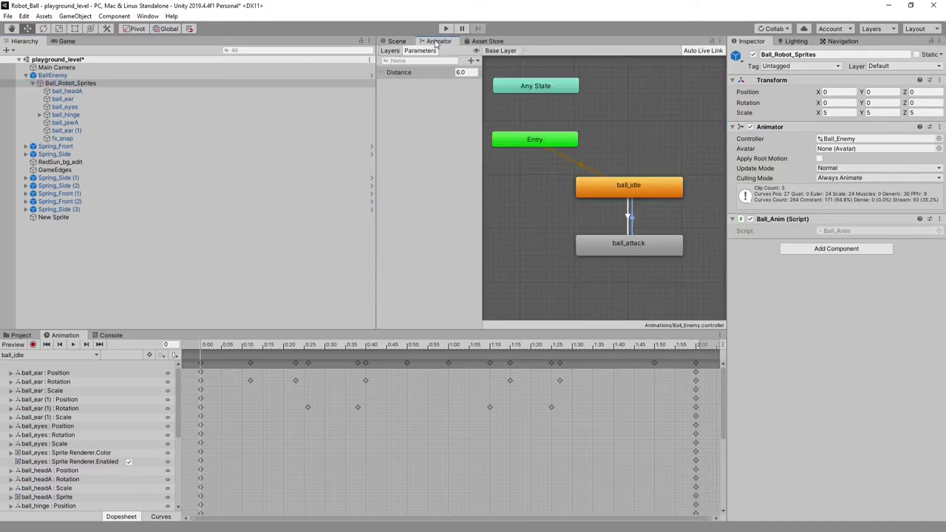
left_click(397, 42)
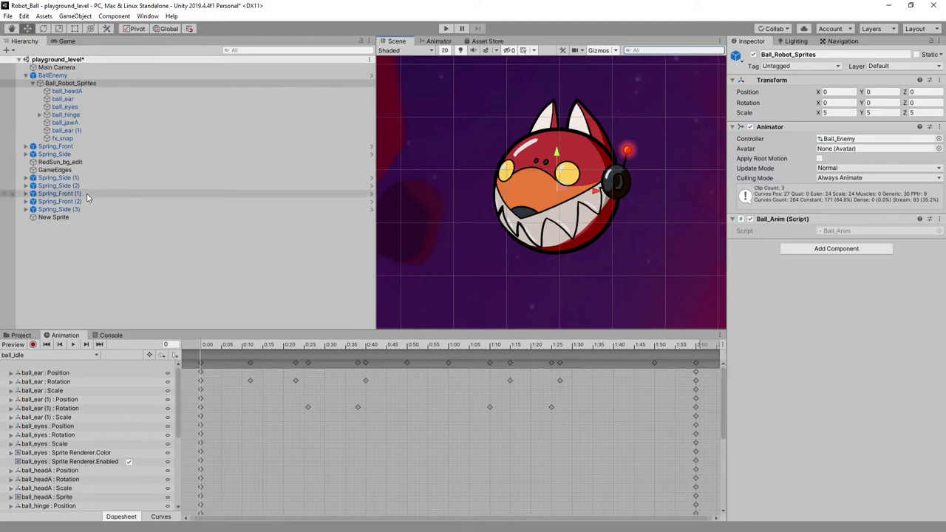
Select the child sprites of Ball_Robot_Sprites in turn, from ball_headA to fx_snap, and inspect their Sprite Renderer settings
left_click(82, 90)
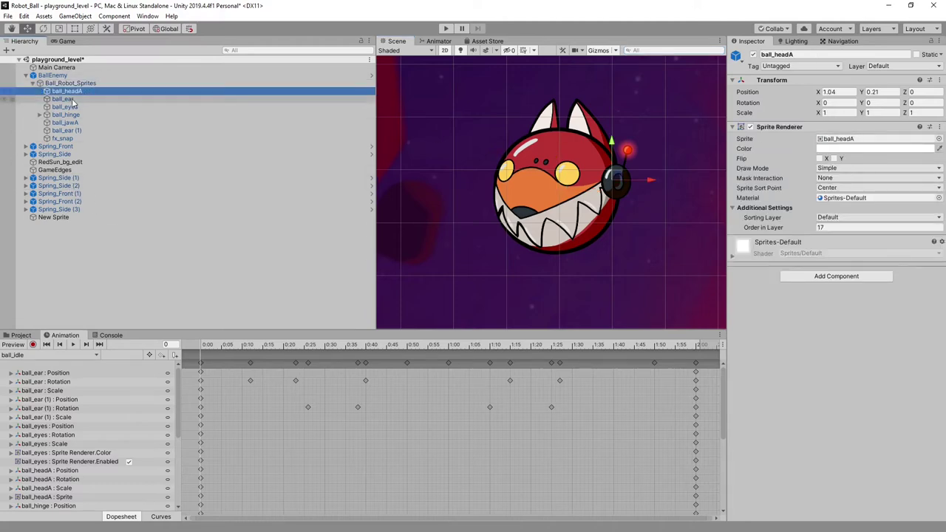
left_click(72, 99)
left_click(71, 107)
left_click(66, 114)
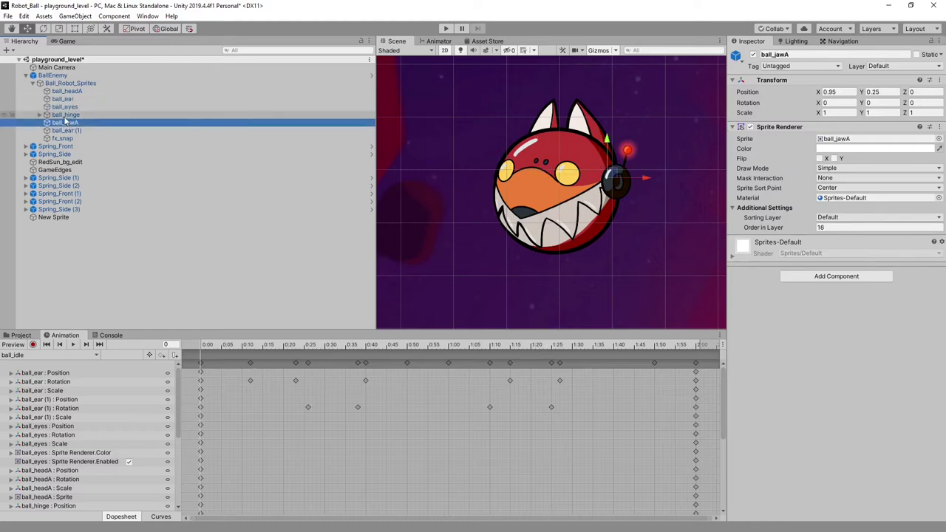
left_click(65, 131)
left_click(63, 139)
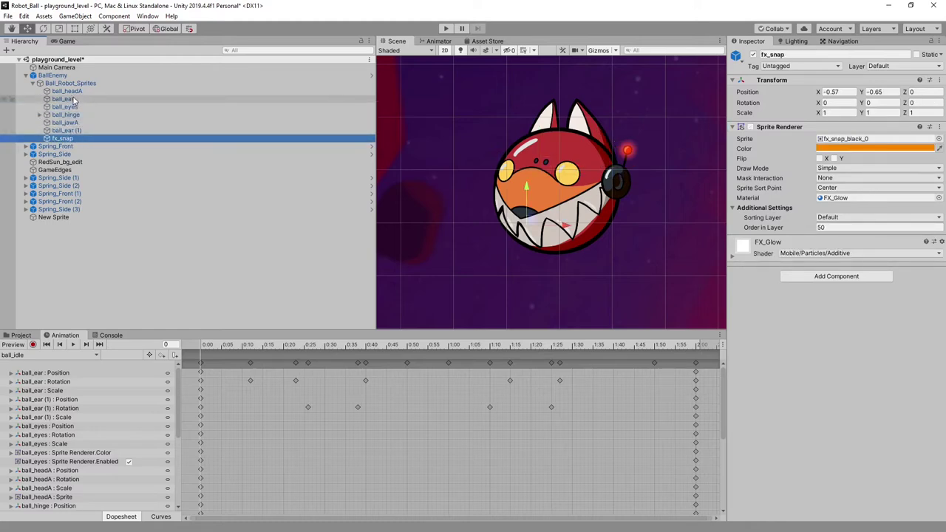
Compare the components of BallEnemy and Ball_Robot_Sprites, and enlarge the Animation window with Ball_Robot_Sprites selected
left_click(53, 76)
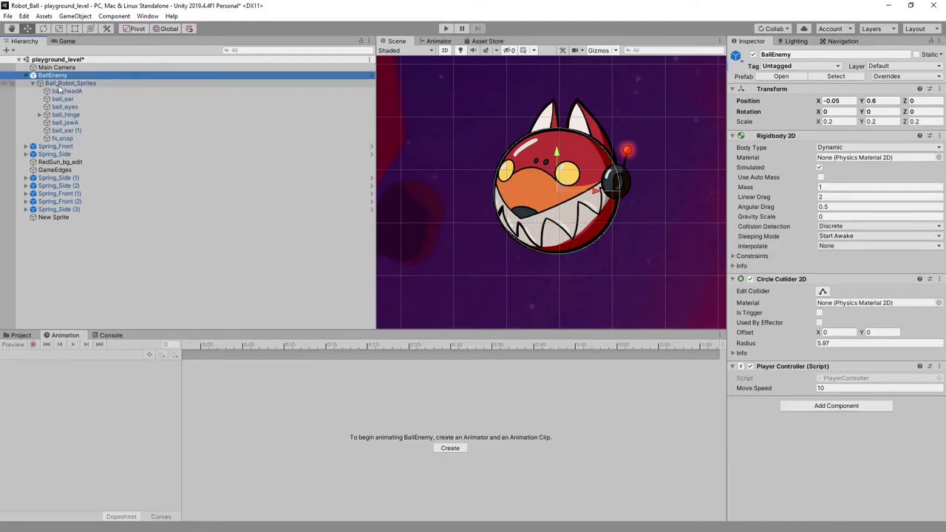
left_click(62, 84)
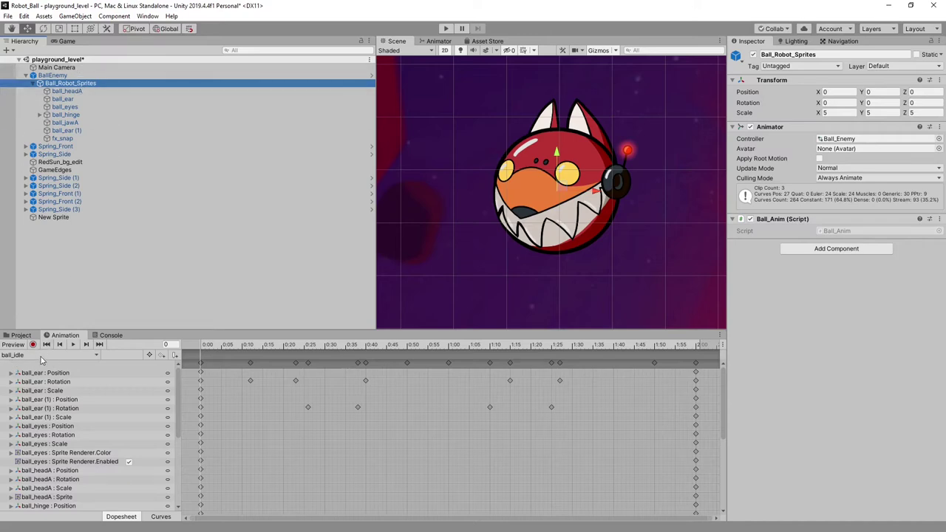
left_click(53, 75)
left_click(66, 84)
left_click_drag(196, 330, 197, 303)
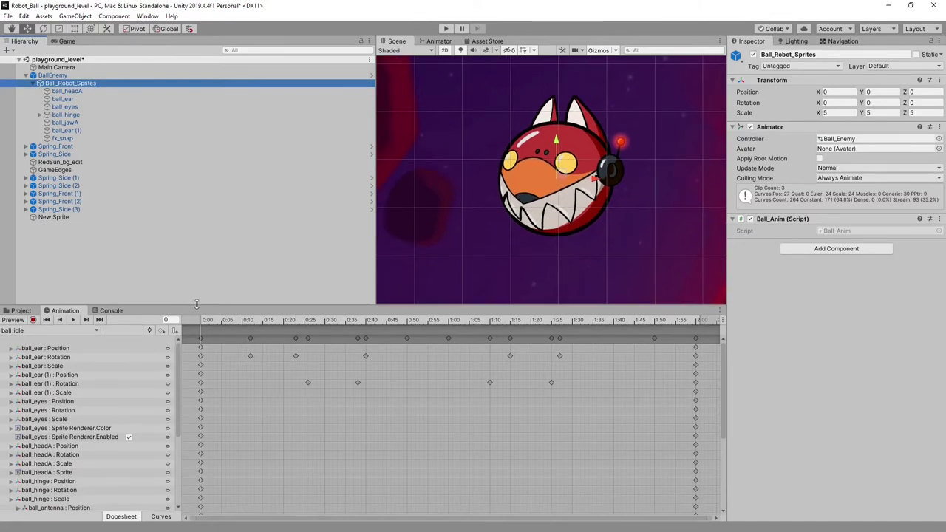
View the ball_idle clip as curves, and return to the dopesheet with all its keyframes framed
left_click(160, 517)
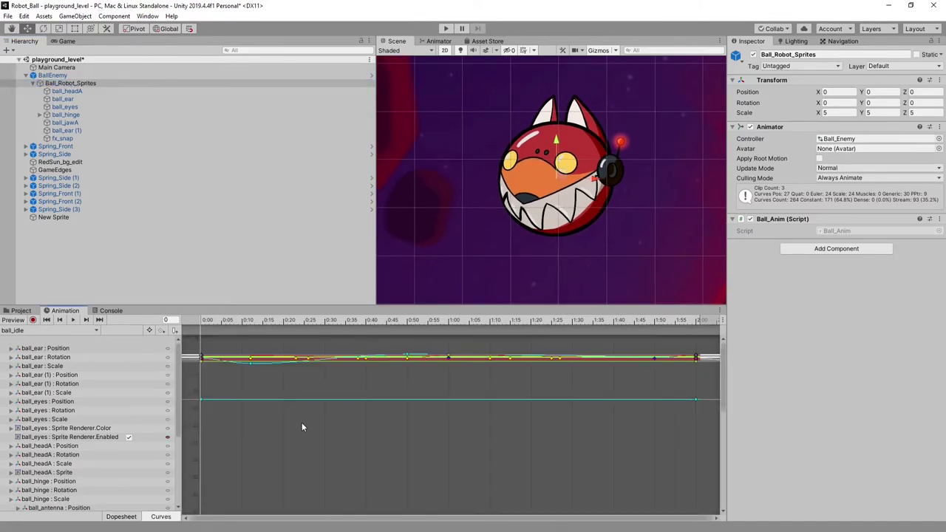
key("f")
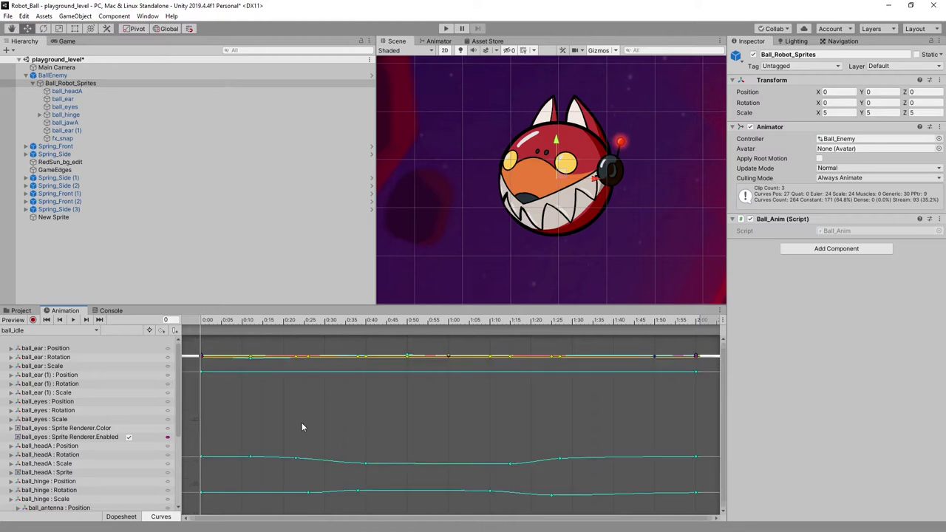
left_click(119, 517)
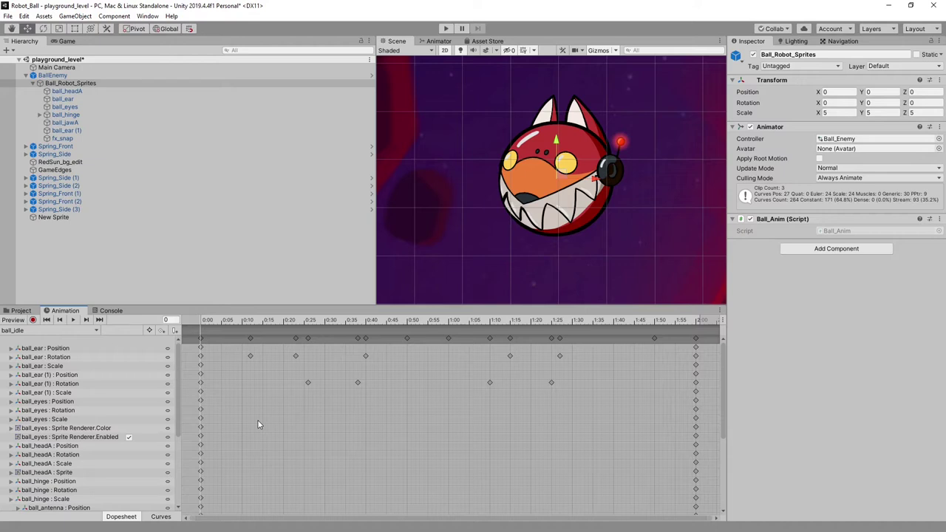
key("f")
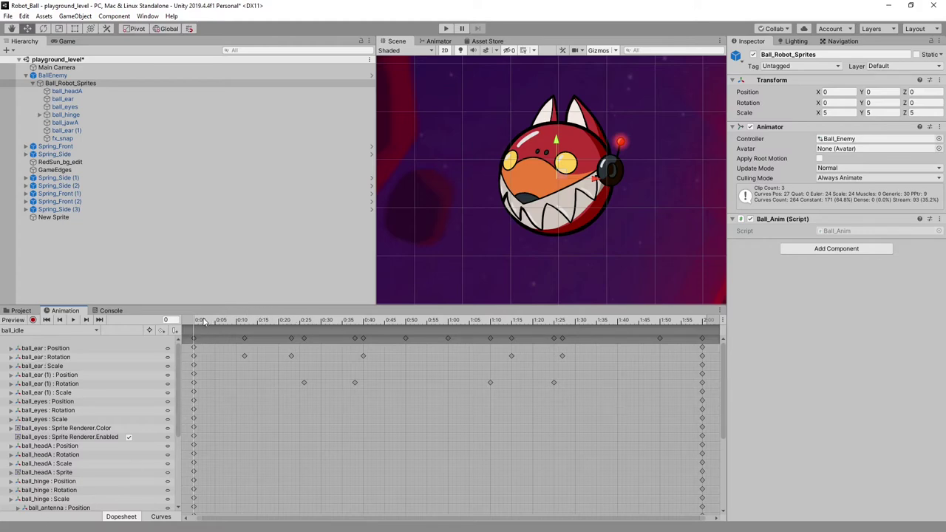
Preview the ball_idle clip from frame 0, and play the ball_active clip on the robot
left_click_drag(205, 321, 164, 318)
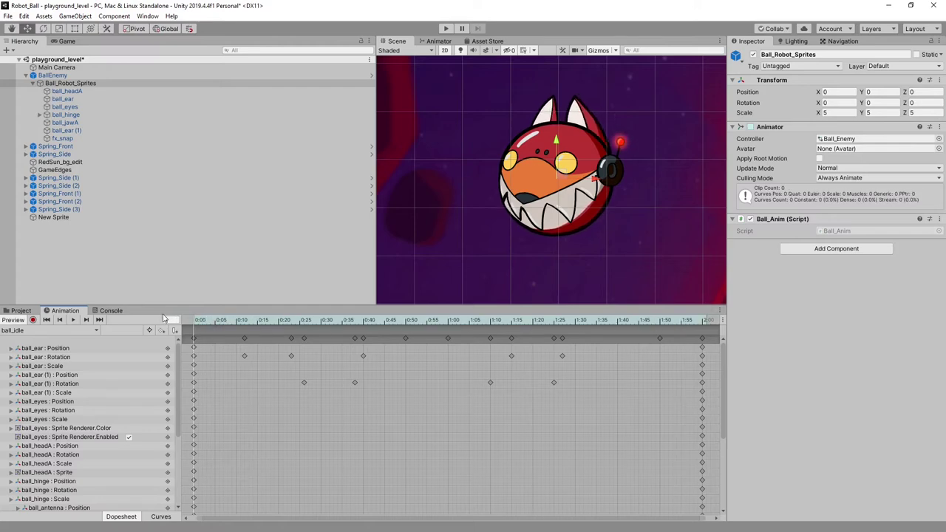
left_click(72, 320)
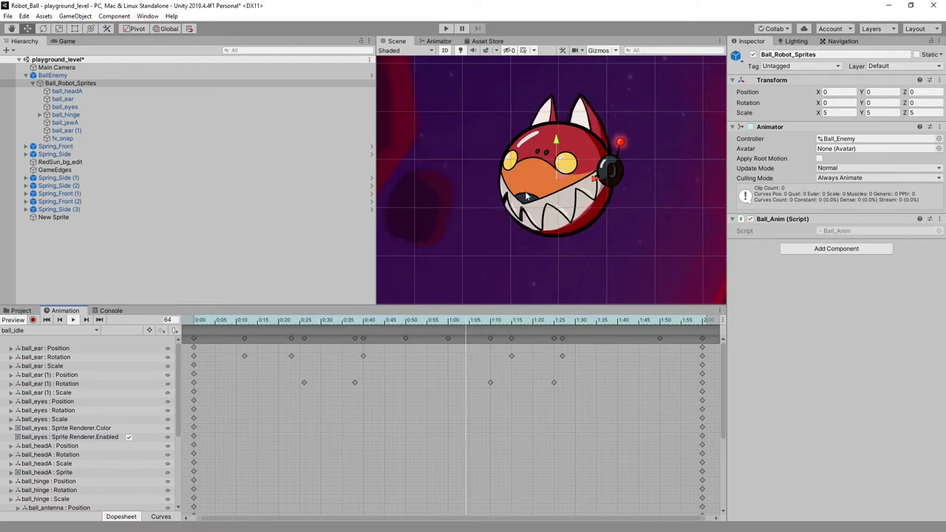
left_click(35, 330)
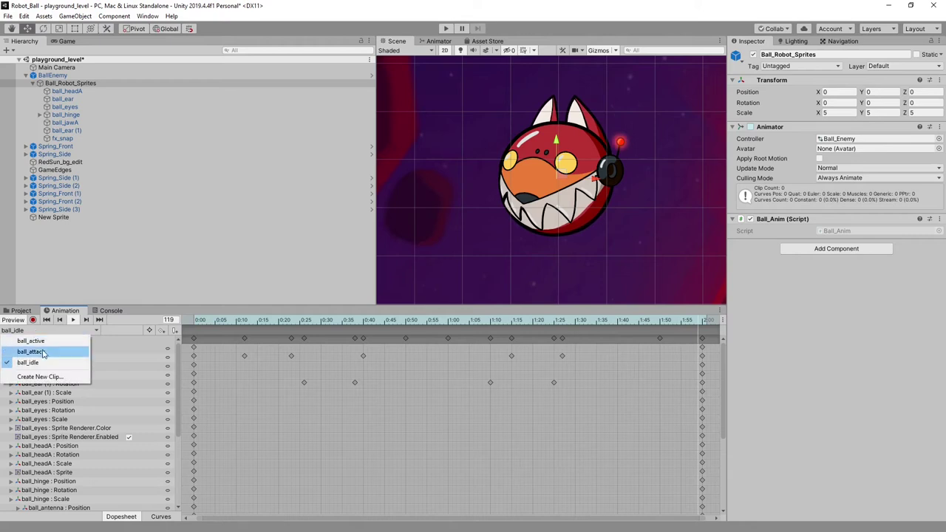
left_click(31, 341)
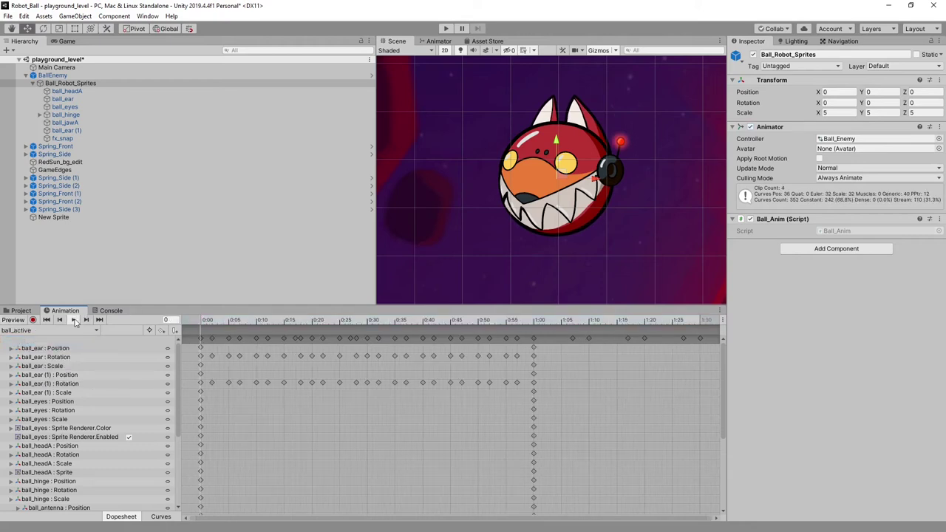
left_click(73, 320)
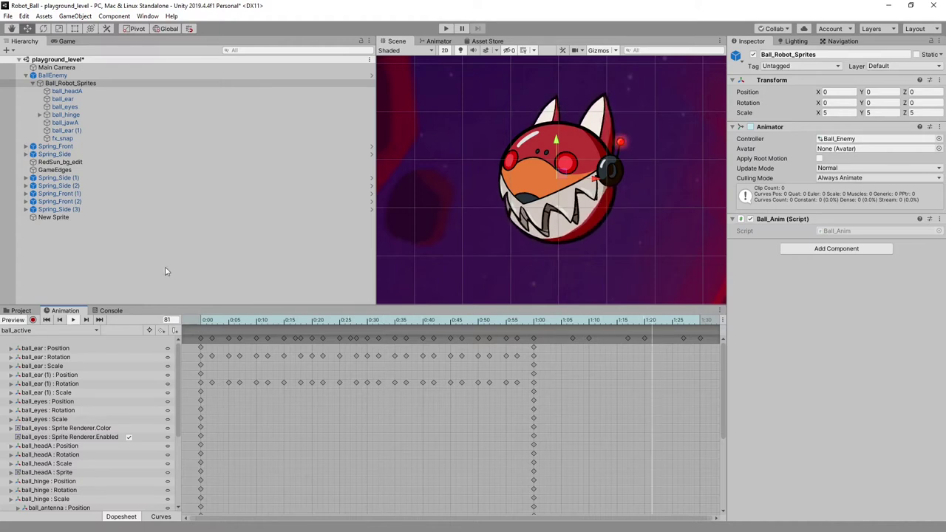
Switch back to the ball_idle clip and play it again for comparison with ball_active
left_click(45, 331)
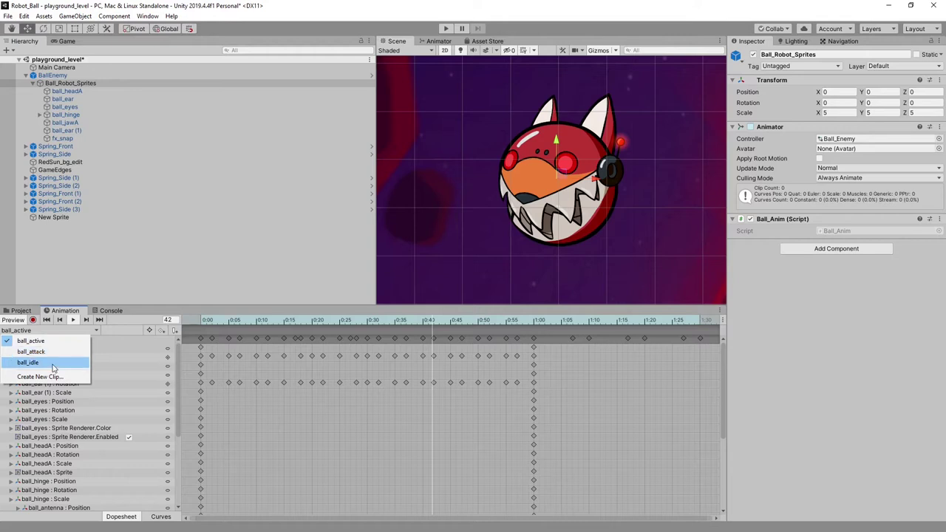
left_click(29, 363)
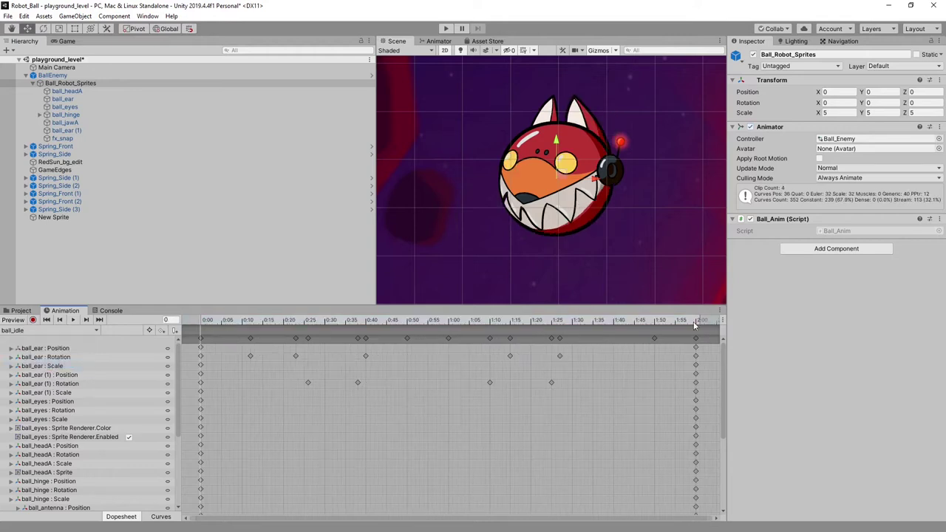
left_click(74, 320)
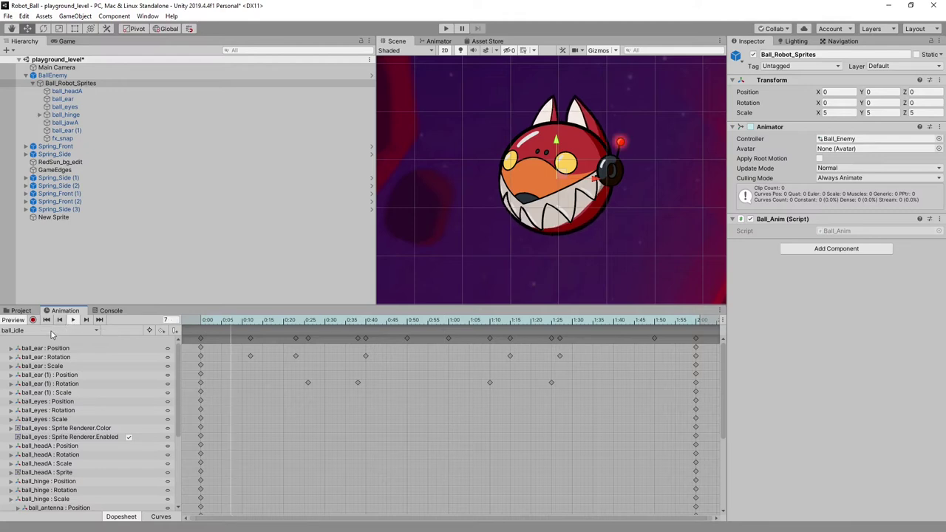
Play the ball_active clip once more and examine how its keyframes are spread from 0:00 to 1:30
left_click(44, 331)
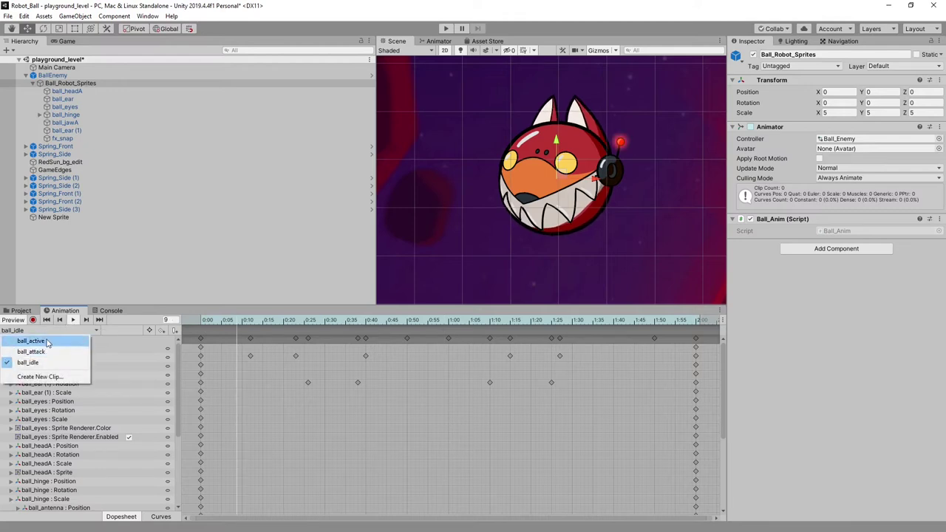
left_click(30, 341)
left_click(74, 320)
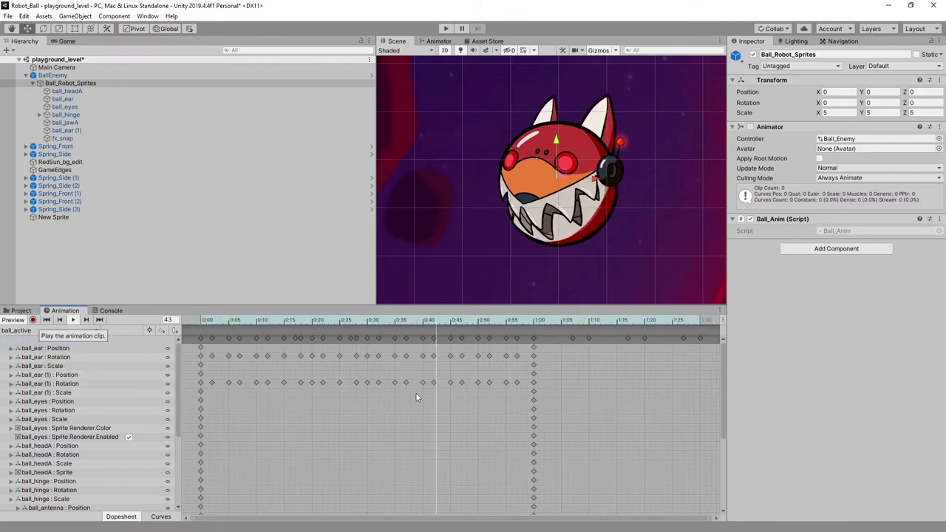
scroll(454, 390, "down", 2)
scroll(454, 390, "down", 1)
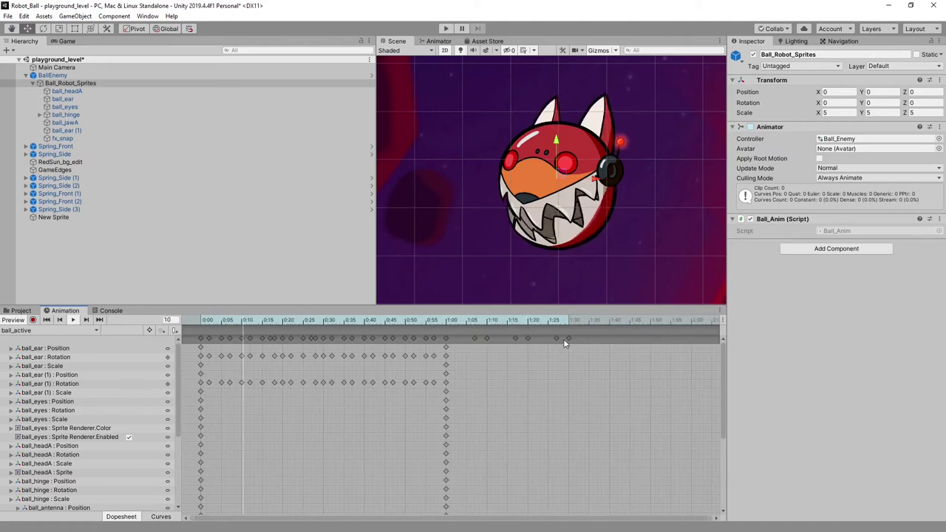
scroll(278, 391, "up", 1)
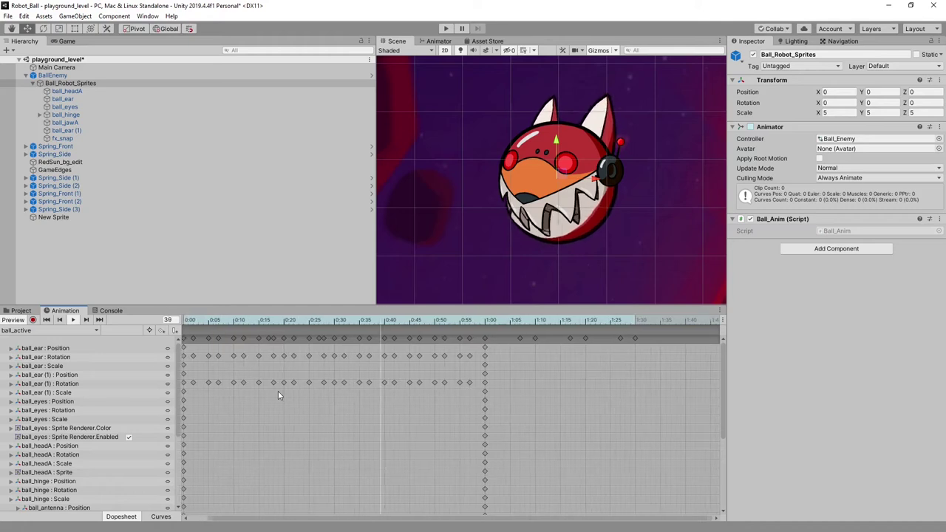
left_click_drag(320, 524, 270, 522)
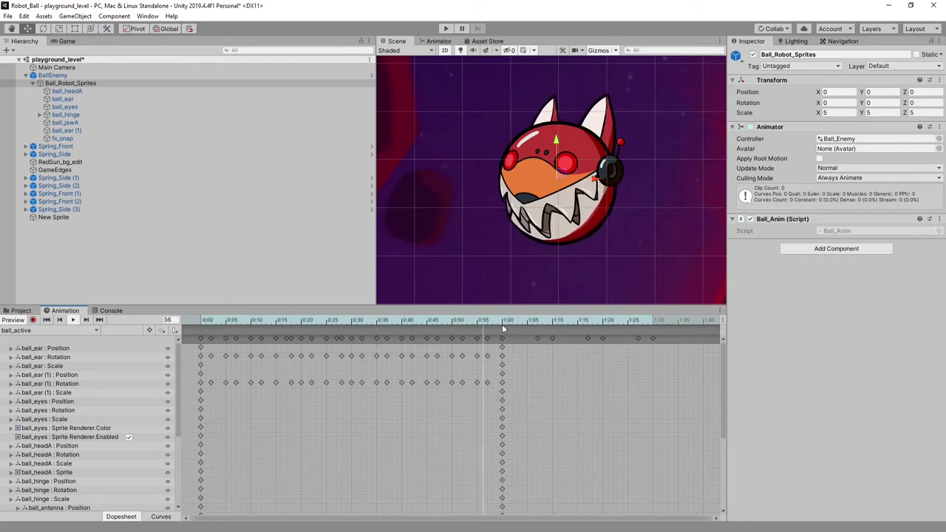
Play the ball_attack clip and scrub it to frame 15 to inspect the bite pose
left_click(68, 331)
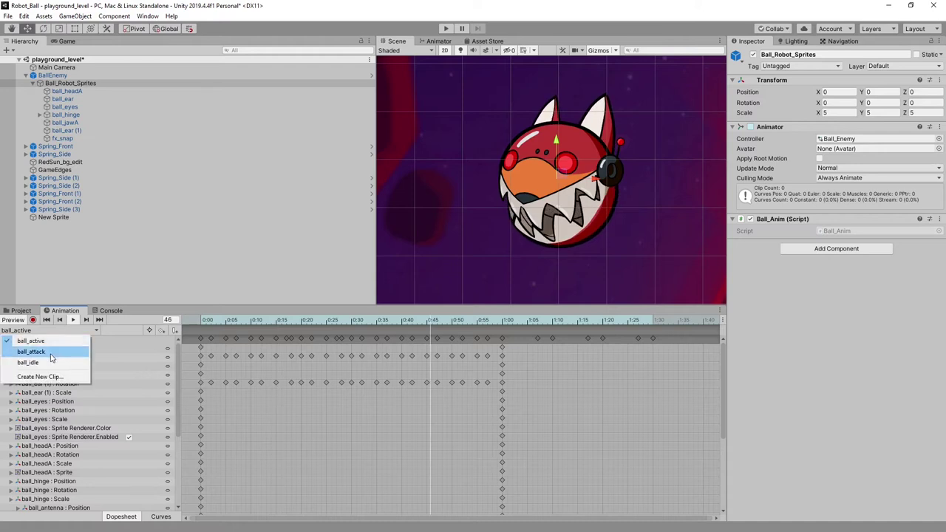
left_click(52, 355)
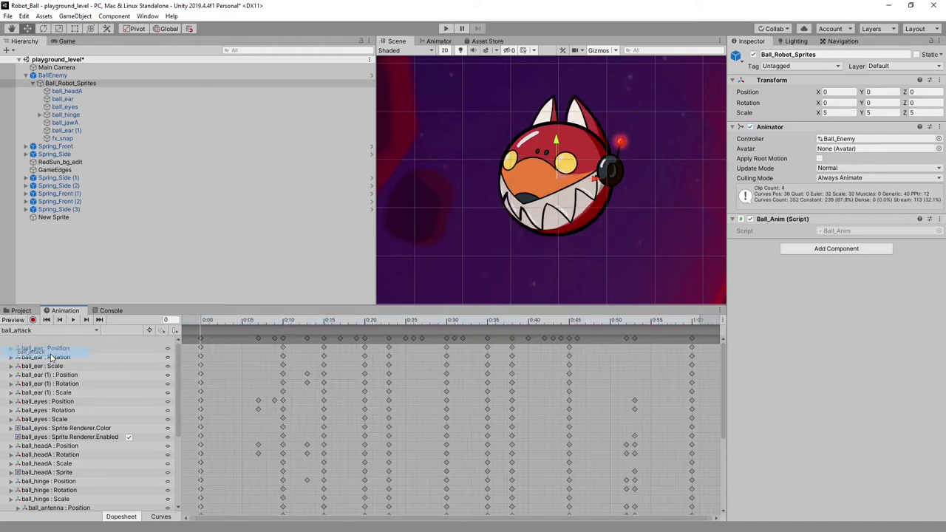
left_click(72, 320)
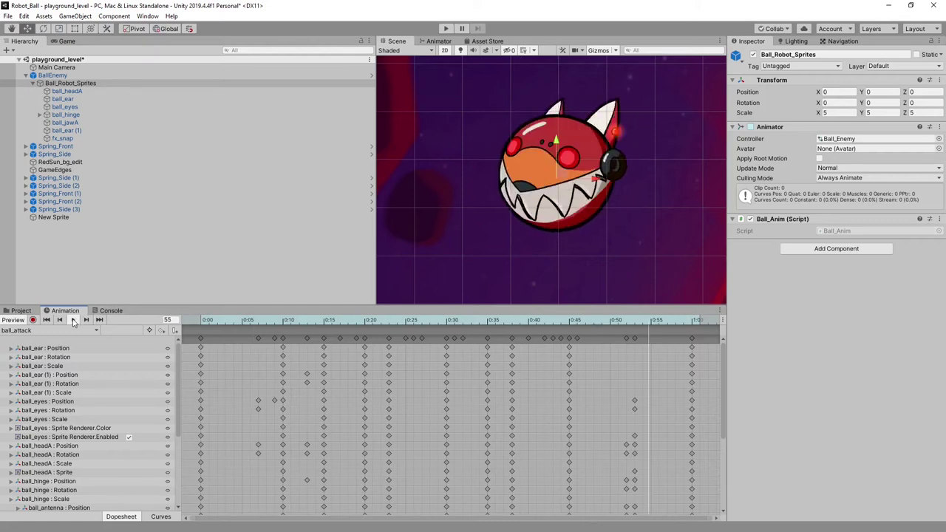
left_click_drag(259, 323, 322, 330)
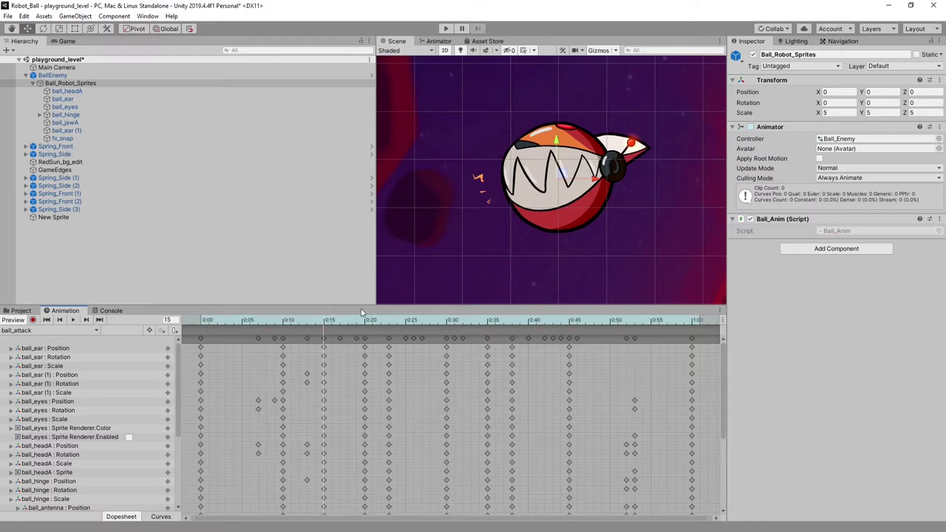
Reselect Ball_Robot_Sprites and preview its ball_idle clip
left_click(569, 214)
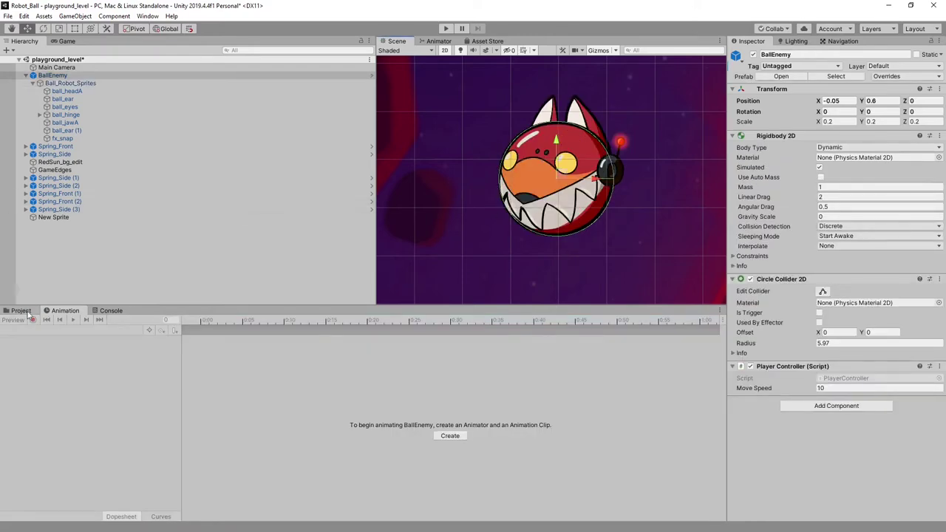
left_click(64, 83)
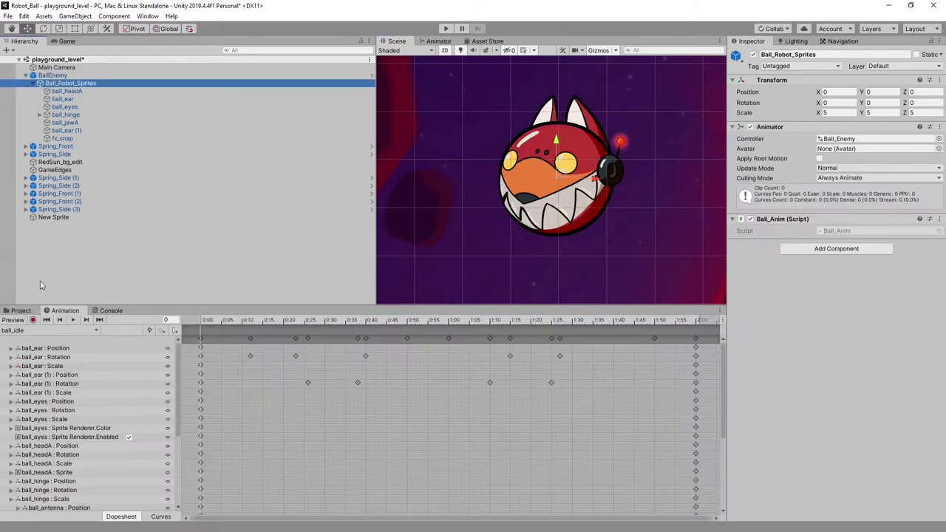
left_click(73, 320)
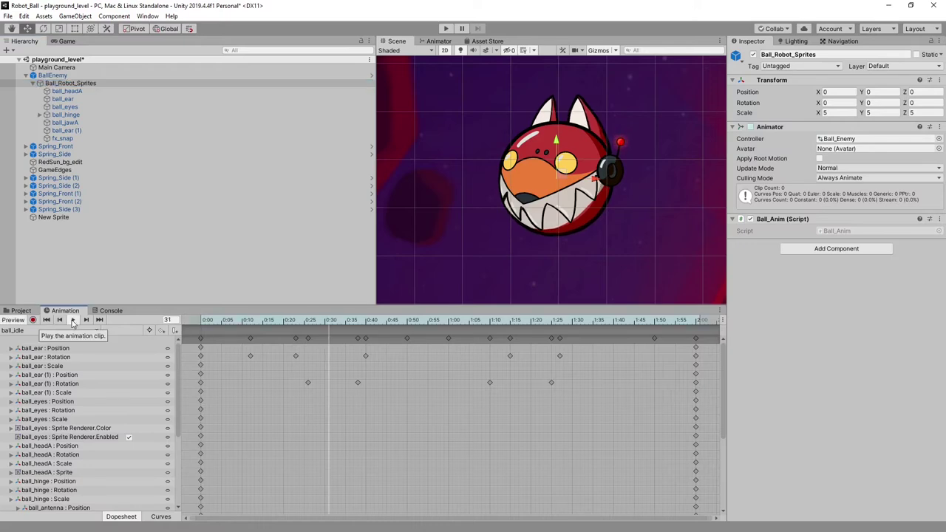
Play the ball_attack clip again and scrub back to the closed-jaw pose at frame 23
left_click(53, 331)
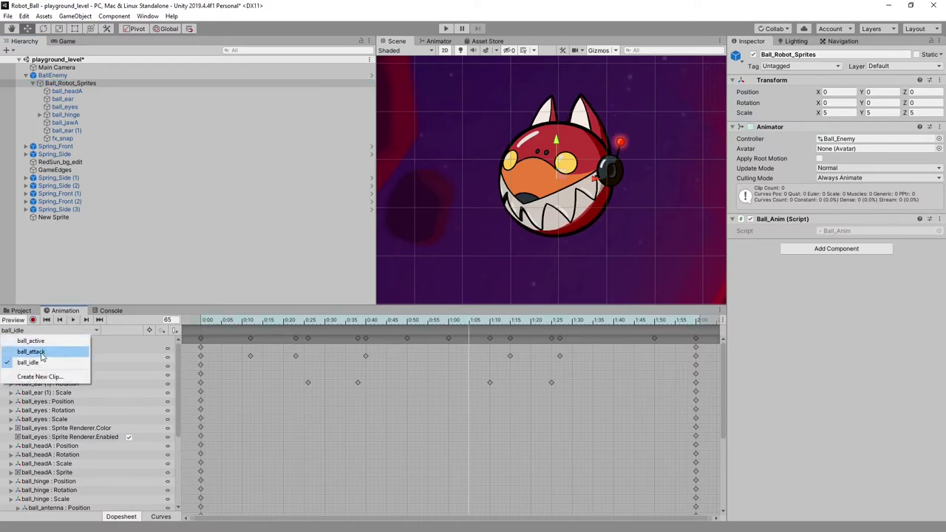
left_click(33, 349)
left_click(72, 320)
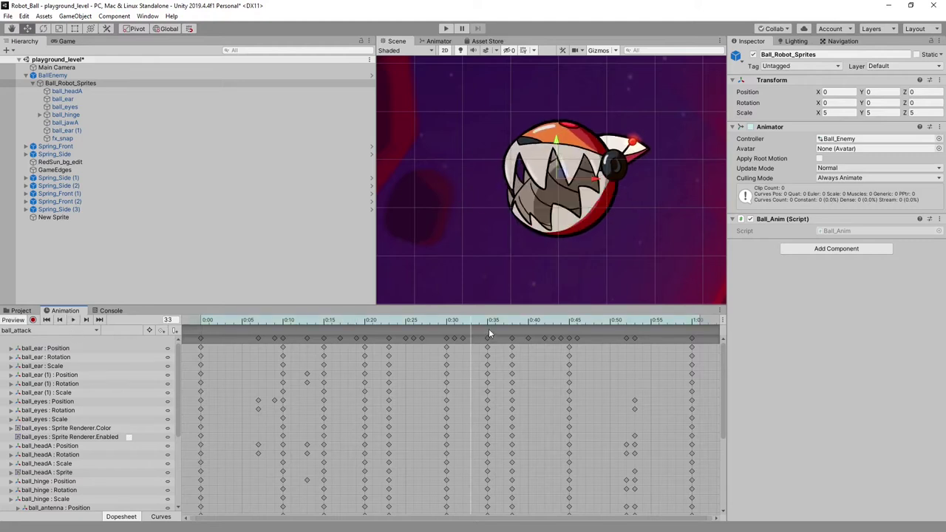
left_click_drag(489, 329, 389, 323)
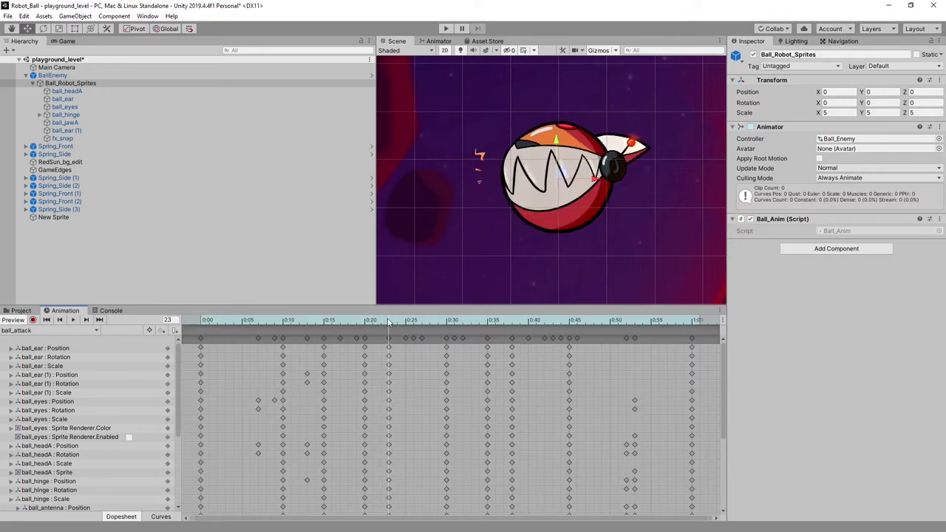
Inspect ball_jawA's rotation and sprite at frame 23 with the Rotate tool active, and compare them with frame 20
left_click(74, 122)
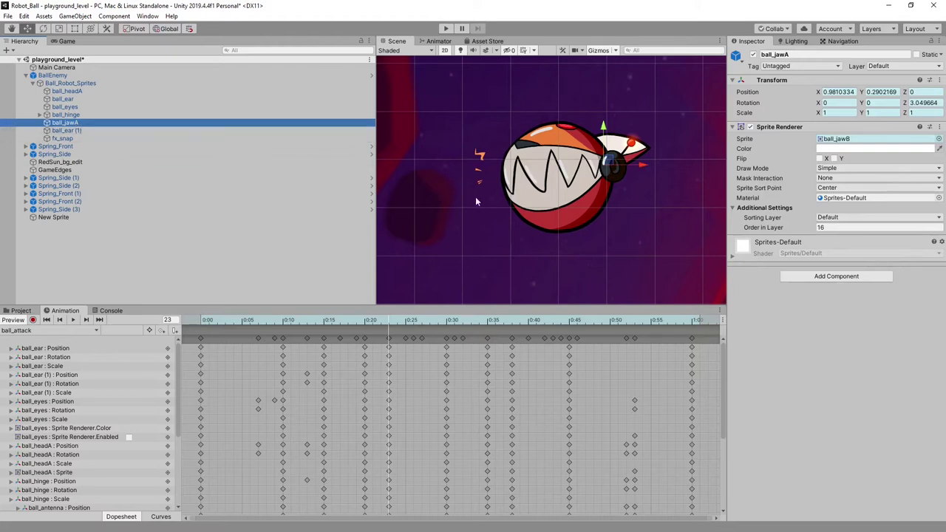
key("e")
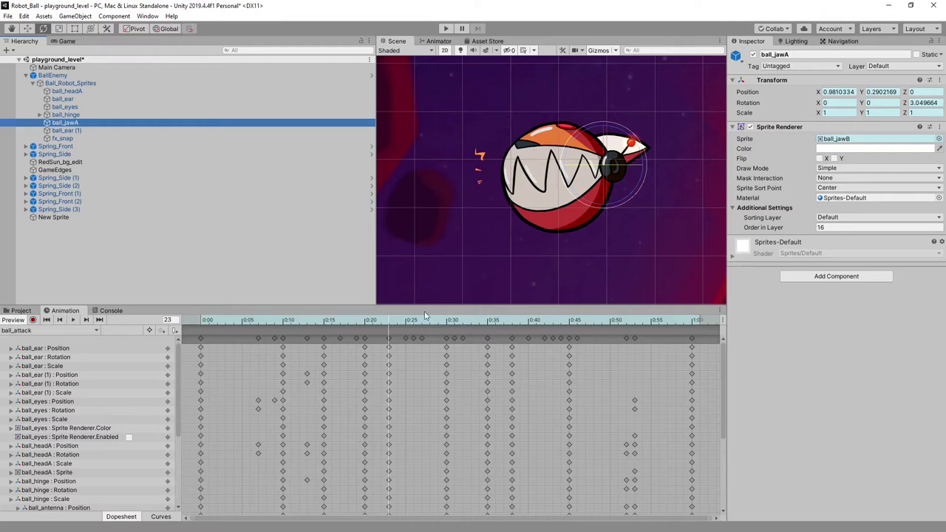
left_click(368, 321)
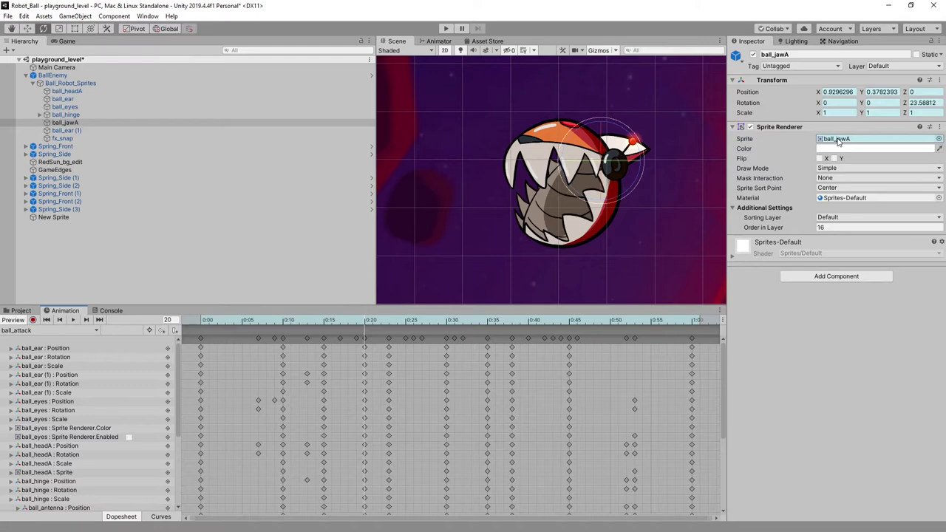
Try ball_jawB as the jaw's sprite at frame 20, and set the sprite back to ball_jawA
left_click(939, 139)
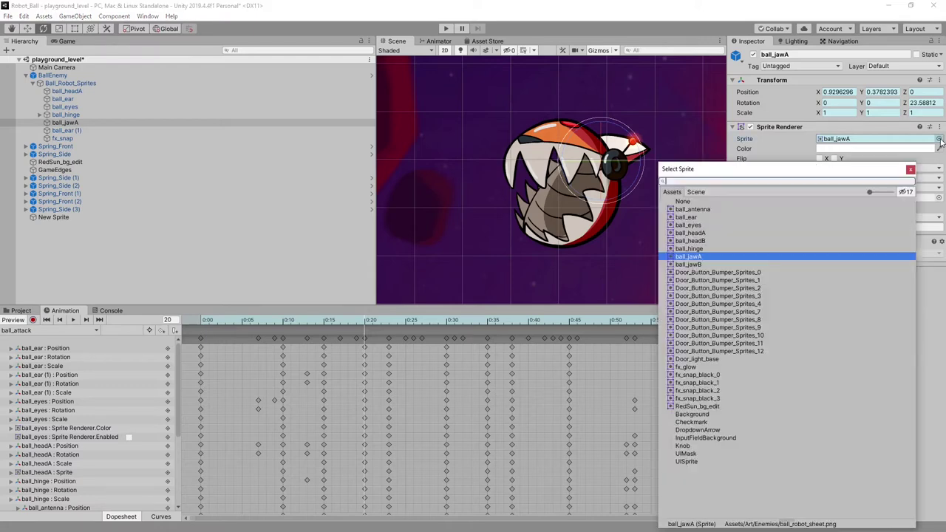
left_click(695, 265)
left_click(695, 257)
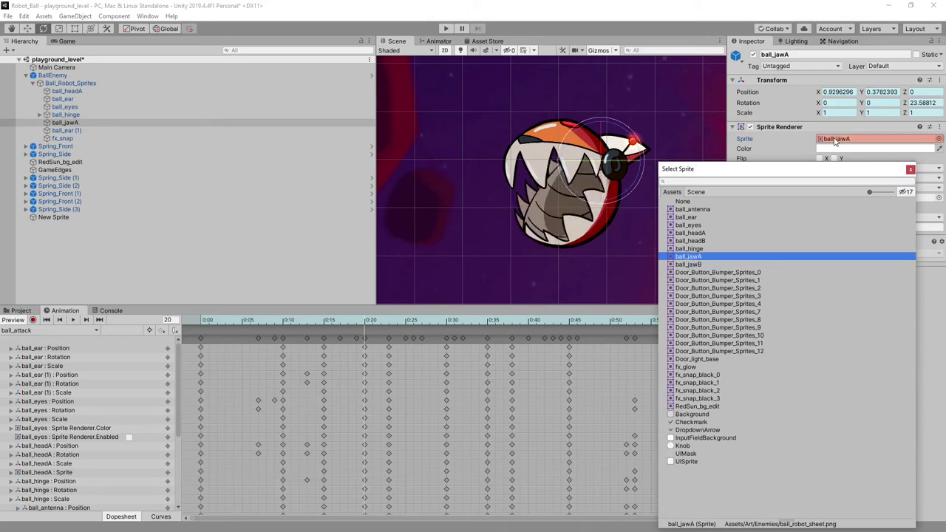
Close the sprite picker and compare ball_headA's sprite at frames 10, 3 and 15 of the ball_attack clip
left_click(911, 170)
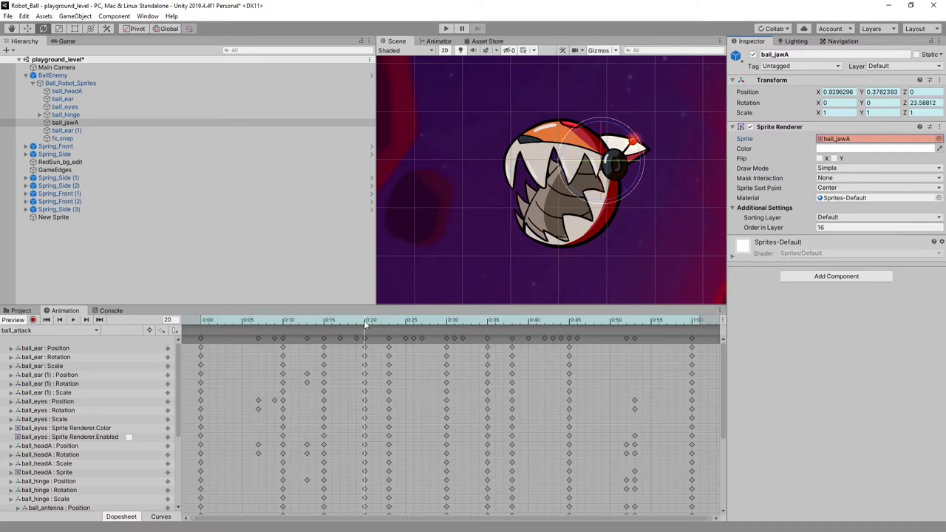
left_click_drag(365, 325, 283, 327)
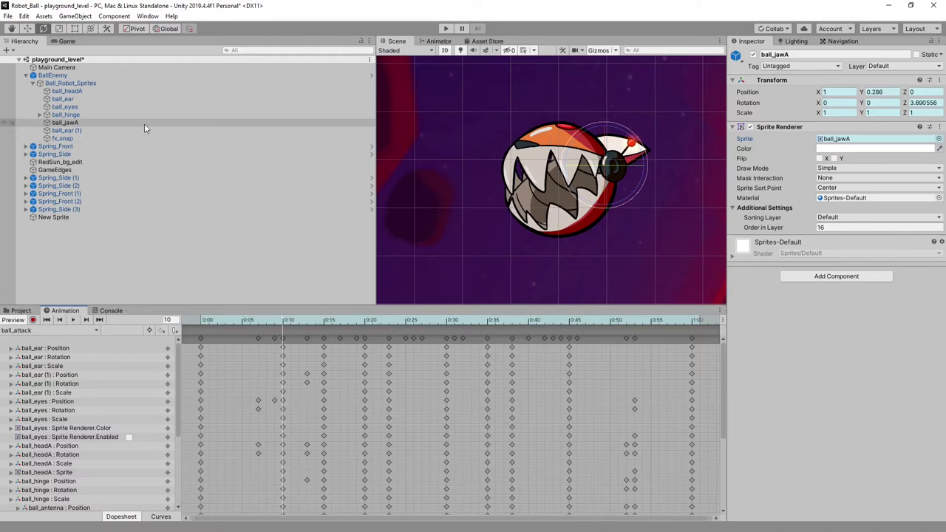
left_click(83, 90)
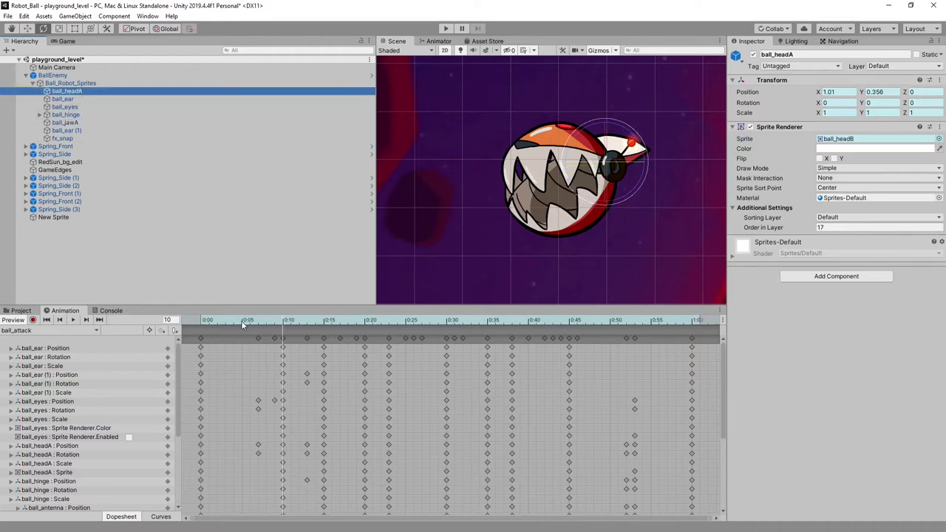
left_click_drag(283, 322, 224, 327)
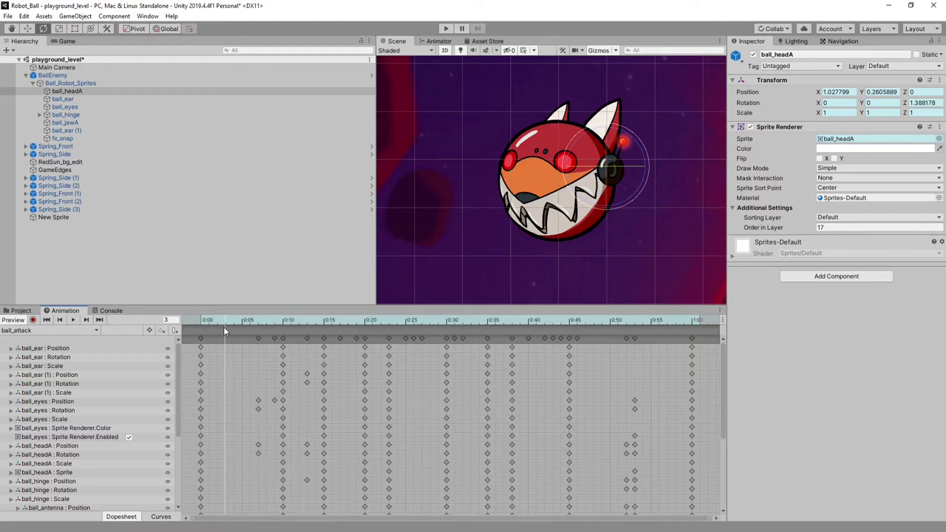
left_click_drag(223, 327, 325, 332)
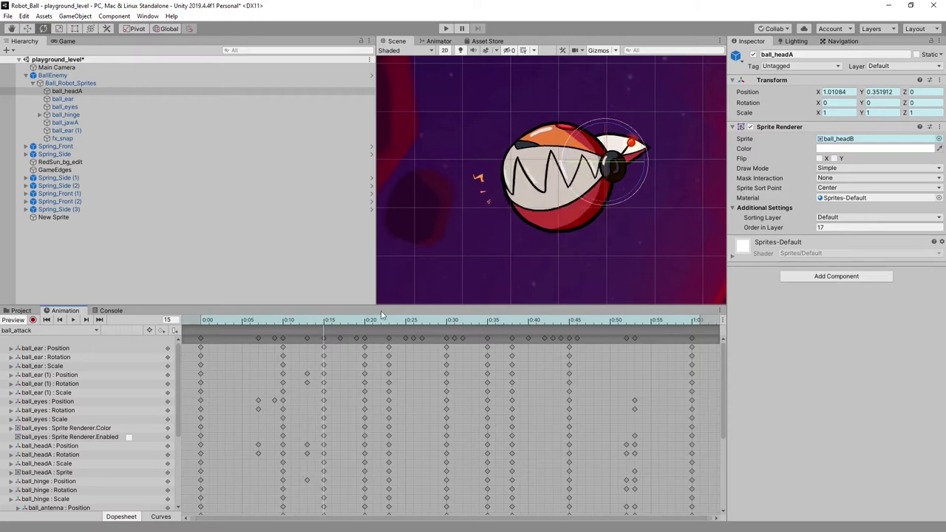
Inspect fx_snap's Sprite Renderer at frame 15 of the attack clip and compare it with frame 14
left_click(64, 139)
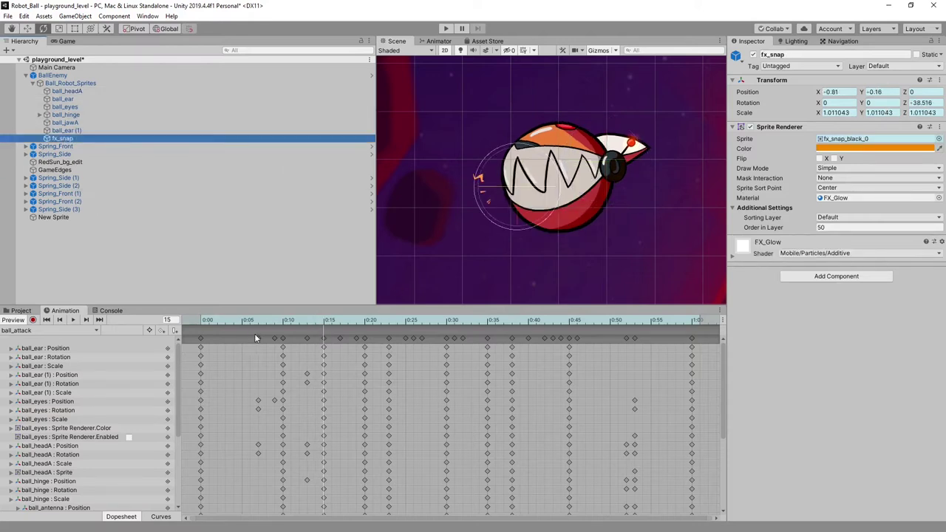
left_click_drag(326, 322, 319, 322)
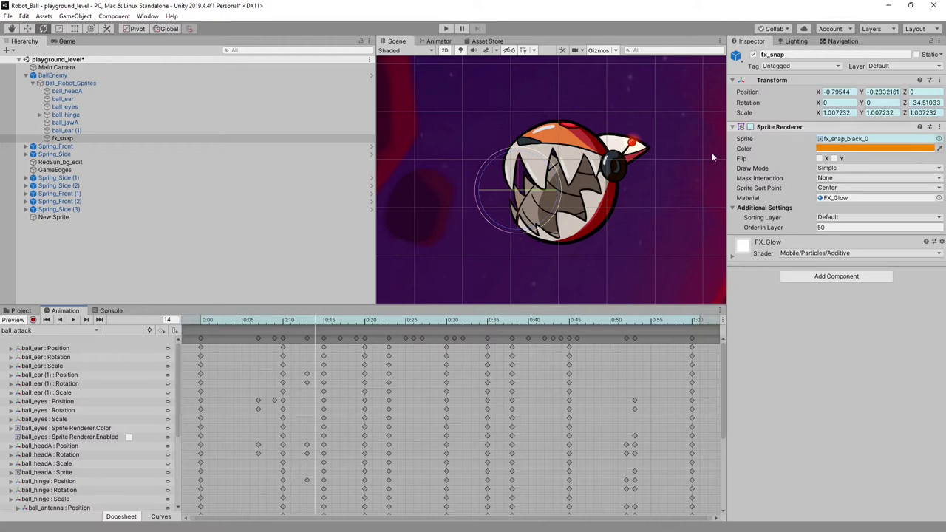
left_click_drag(319, 321, 325, 322)
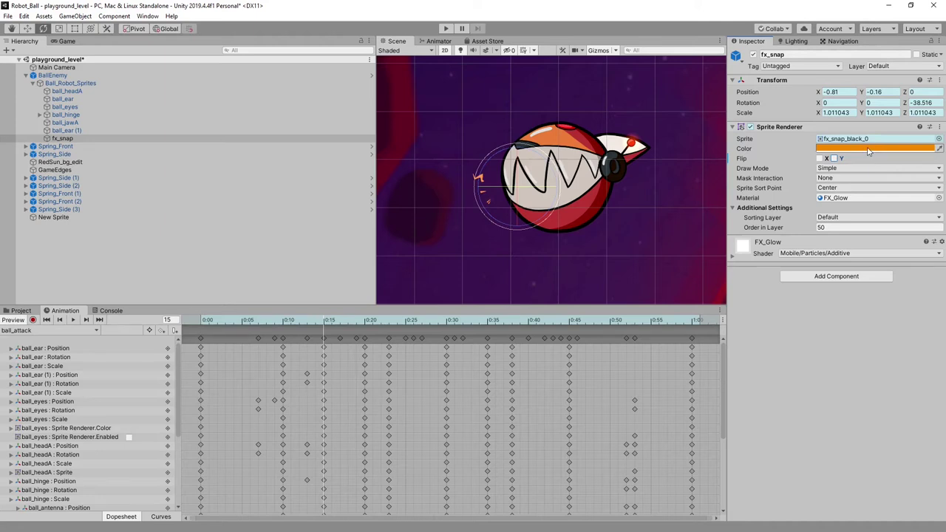
Try green 00F53F as fx_snap's colour at alpha 0 and 100, and undo the colour change
left_click(910, 149)
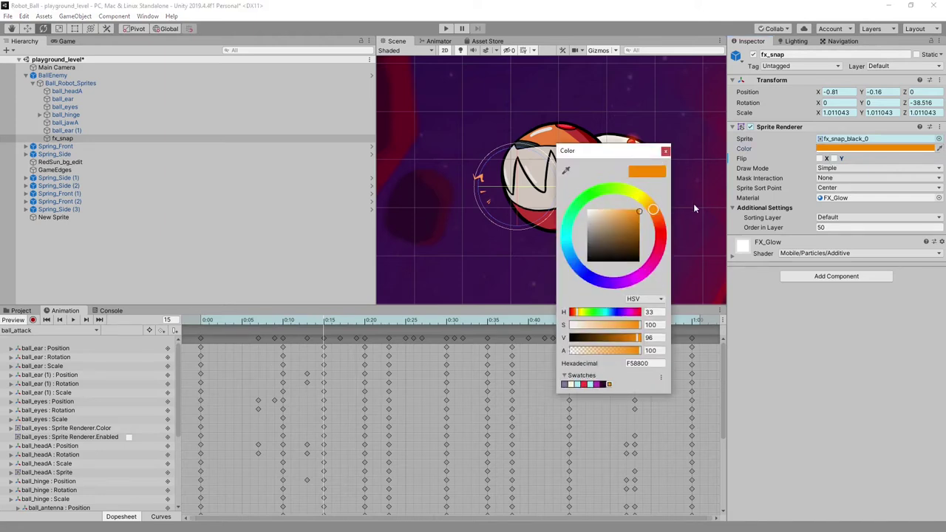
left_click(581, 205)
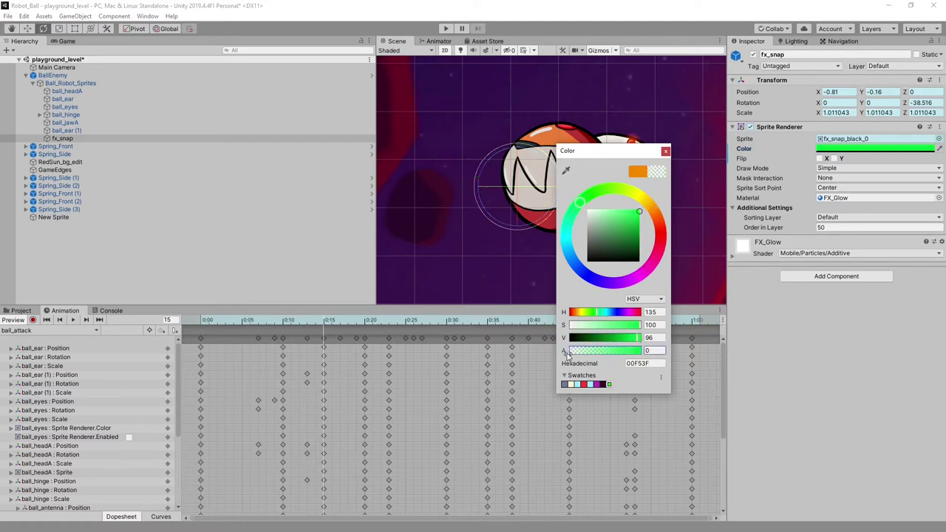
left_click(648, 353)
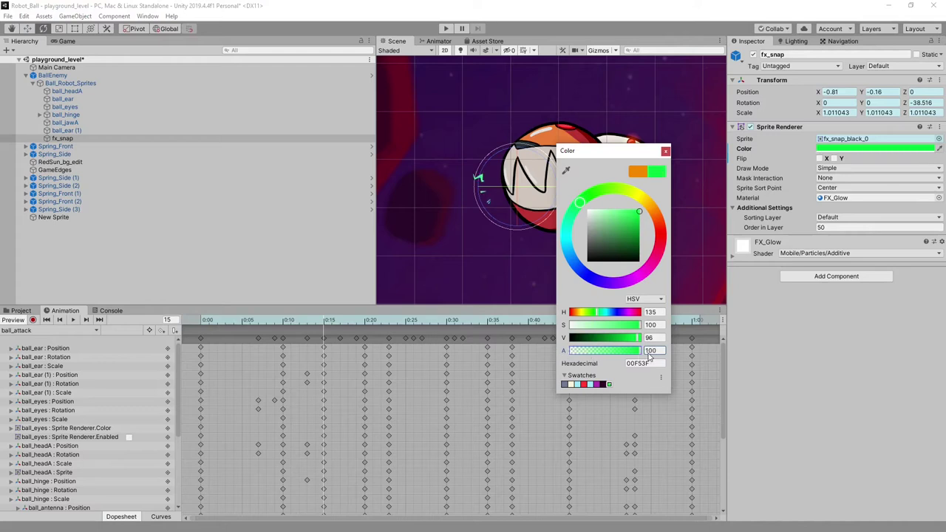
left_click(666, 152)
key("ctrl+z")
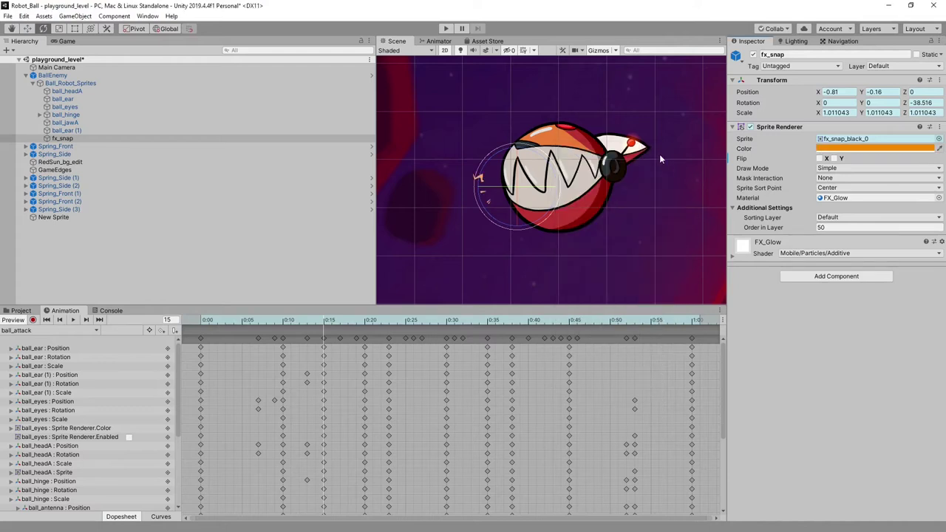
Select fx_glow nested under ball_hinge and ball_antenna, and return the attack clip to frame 0
left_click(41, 116)
left_click(49, 123)
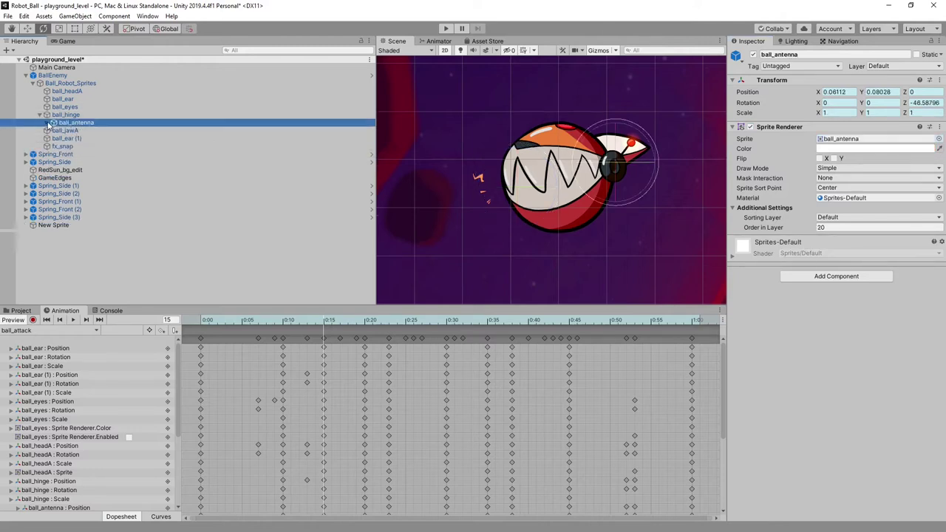
left_click(48, 123)
left_click(80, 130)
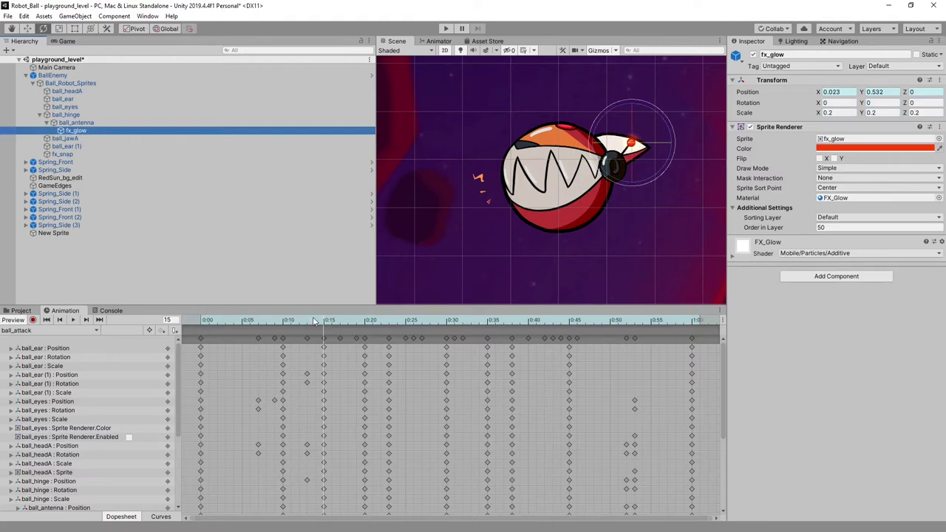
left_click_drag(313, 322, 201, 323)
Switch to the ball_idle clip, inspect fx_glow's colour at frames 23 and 57, and return to frame 0
left_click(62, 331)
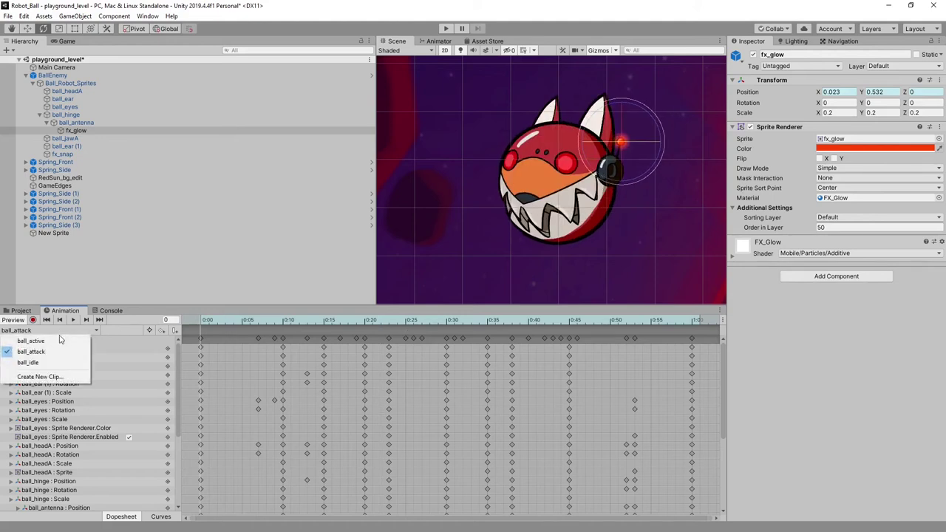
left_click(59, 362)
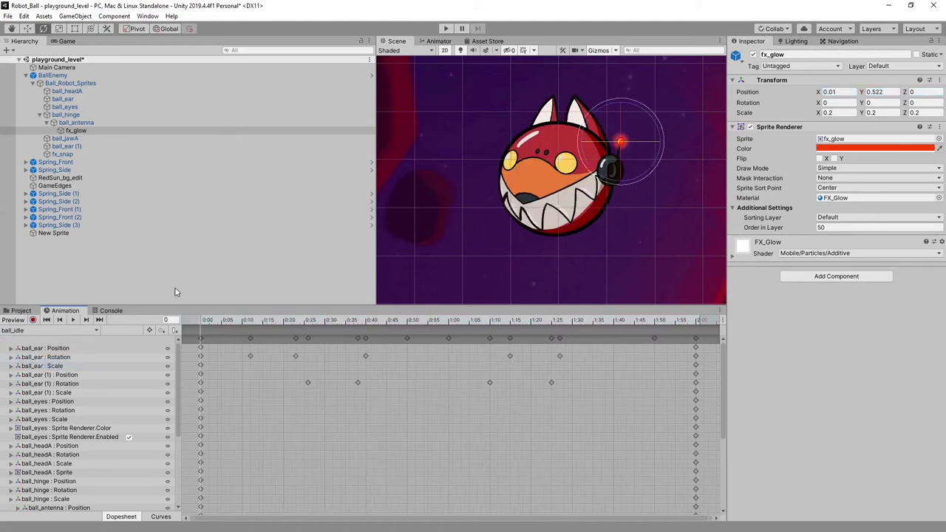
left_click_drag(209, 319, 298, 322)
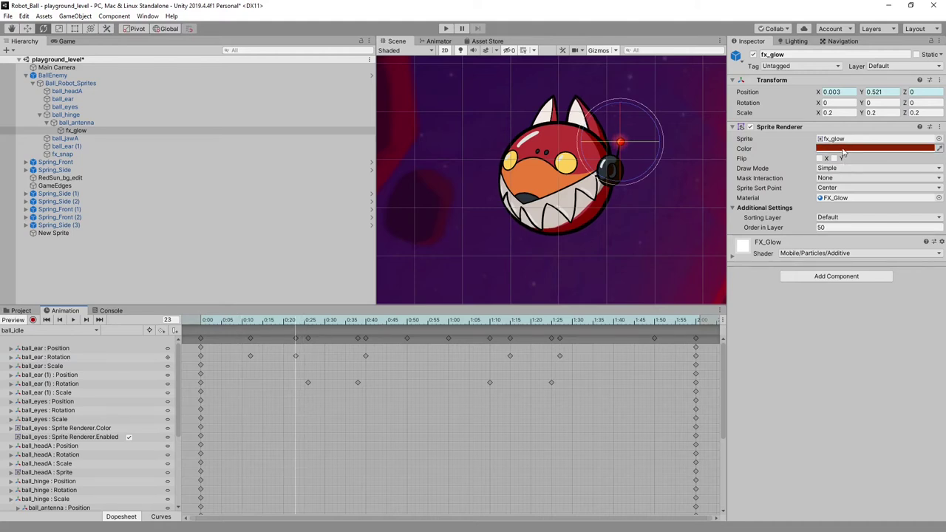
left_click_drag(298, 322, 436, 324)
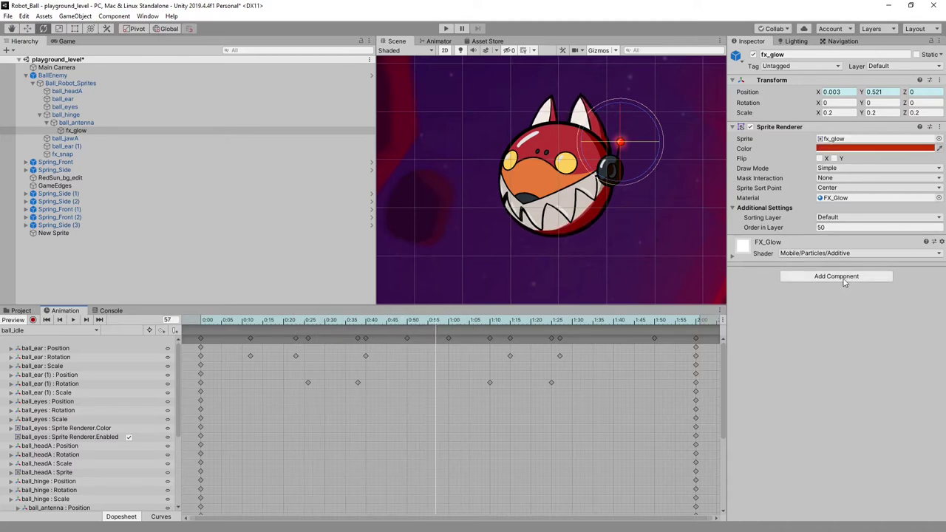
left_click(835, 148)
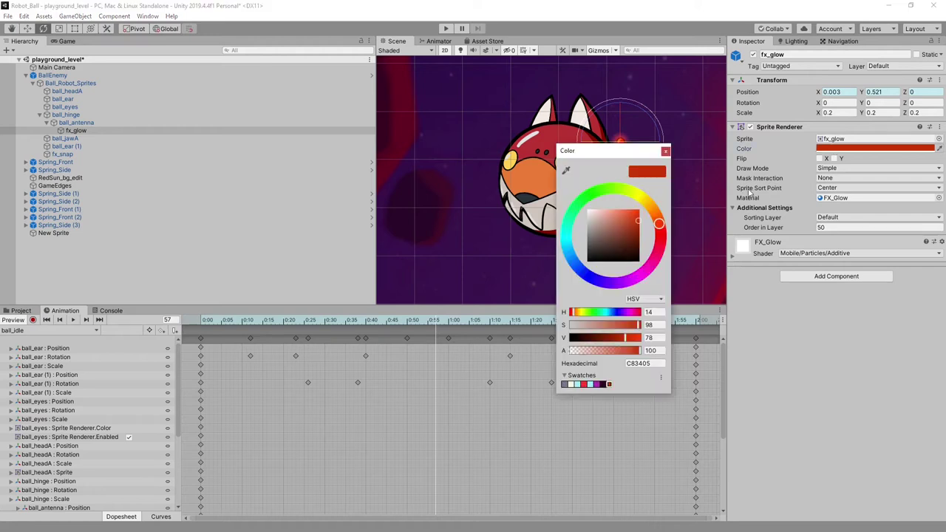
left_click(666, 151)
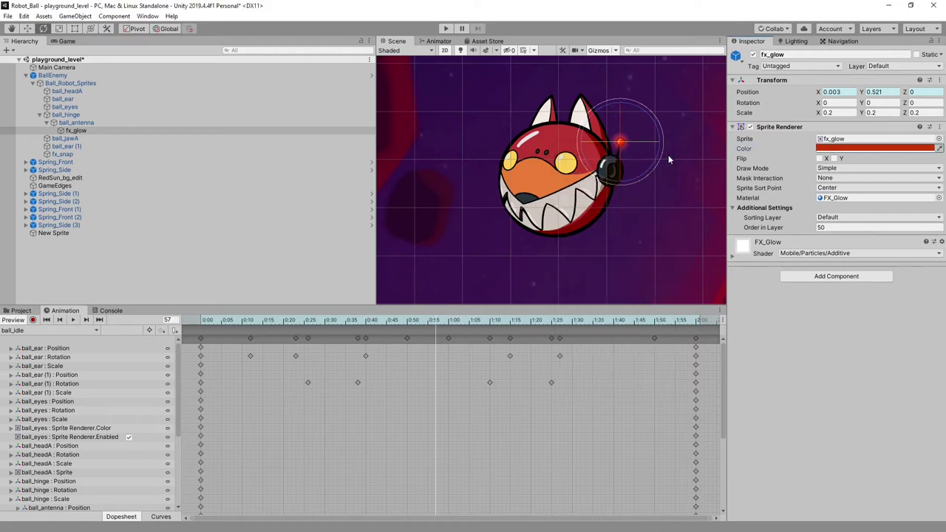
left_click_drag(438, 323, 163, 312)
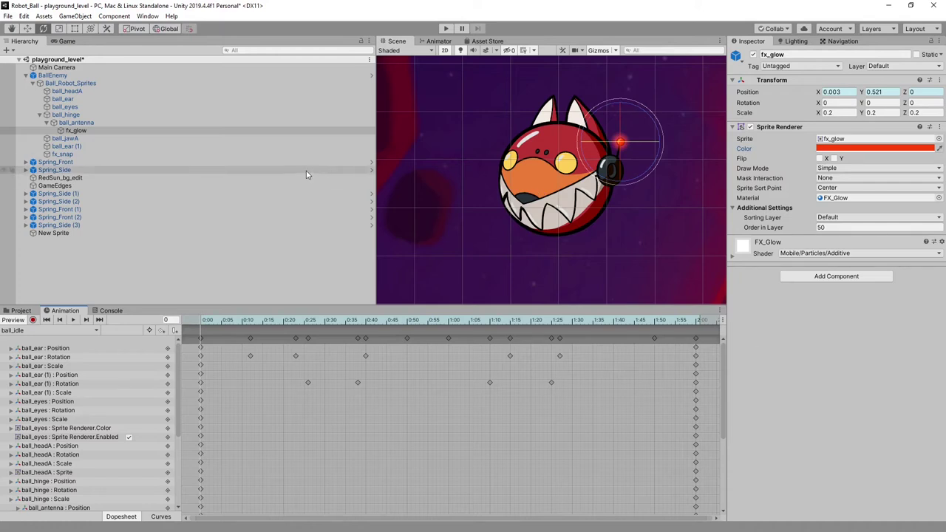
Open the project's Animations folder and inspect the ball_active clip's settings
left_click(18, 311)
left_click(173, 330)
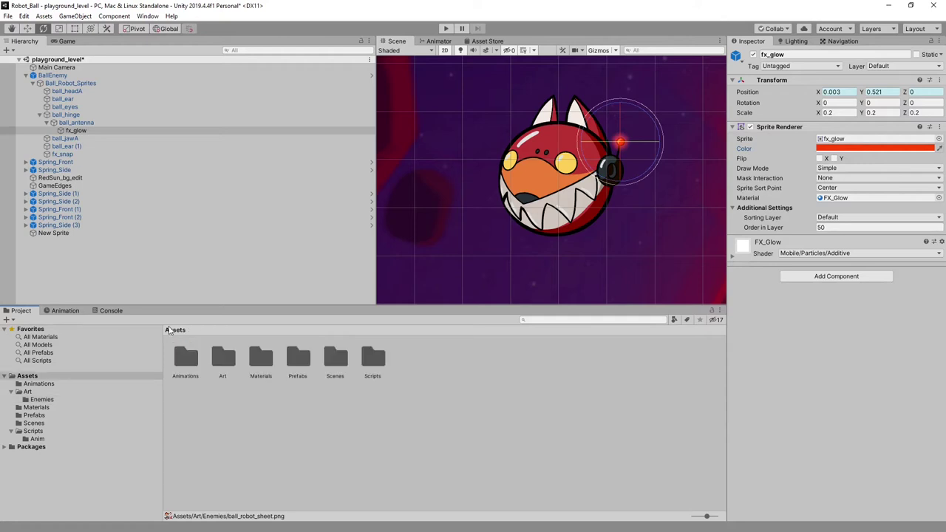
double_click(188, 374)
left_click(189, 362)
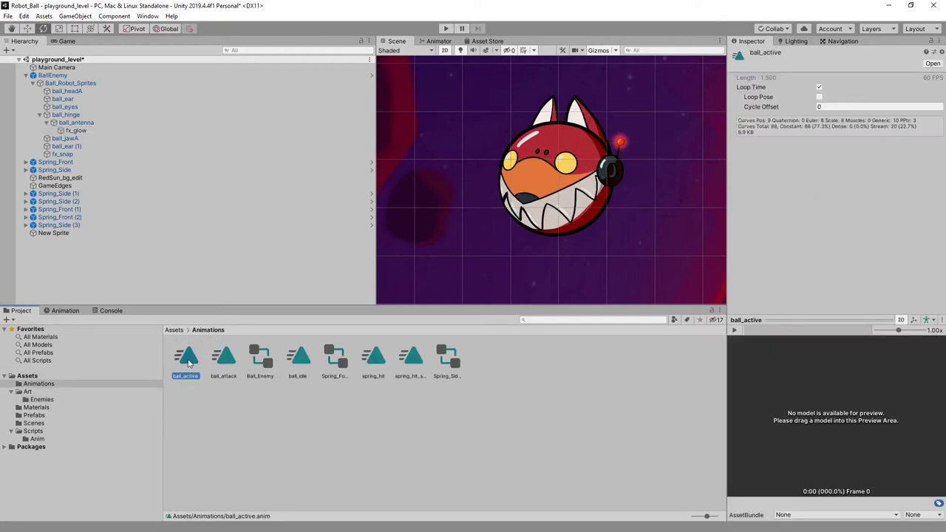
Inspect the Ball_Enemy controller asset and the components on Ball_Robot_Sprites and its parent BallEnemy
left_click(266, 365)
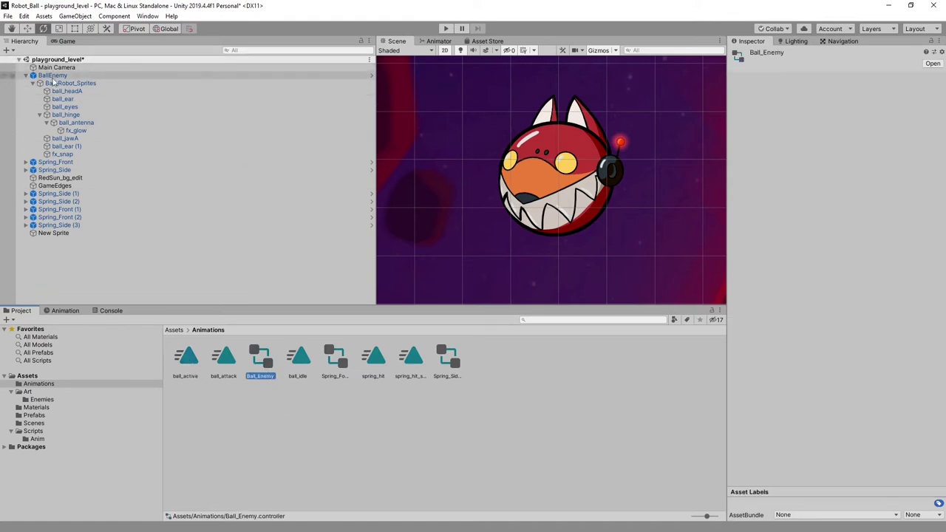
left_click(74, 83)
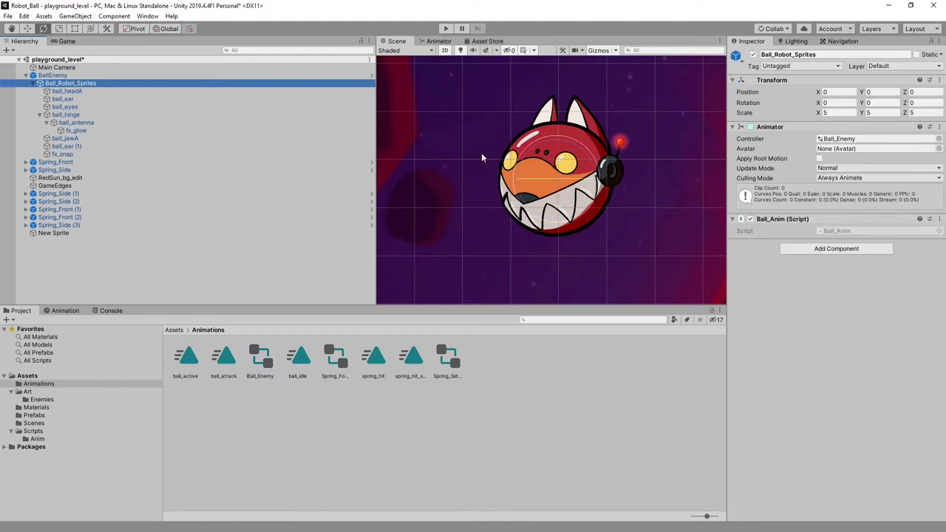
left_click(63, 76)
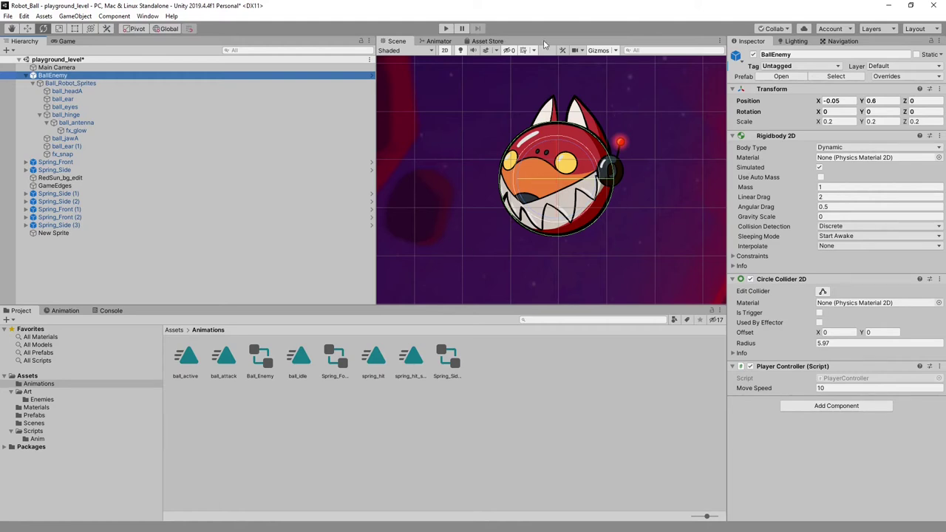
Review the ball_idle state's blend tree and the ball_idle to ball_attack transition's condition in the Animator
left_click(438, 42)
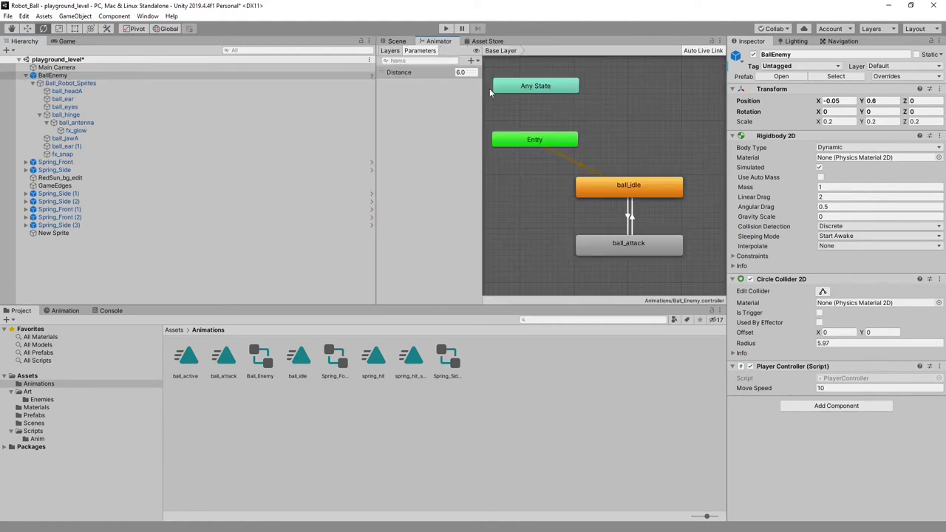
double_click(641, 193)
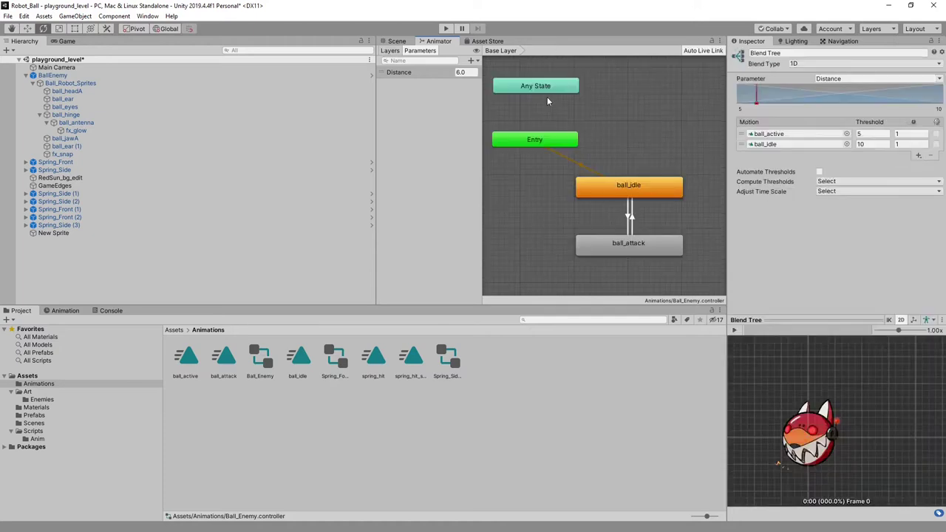
left_click(629, 217)
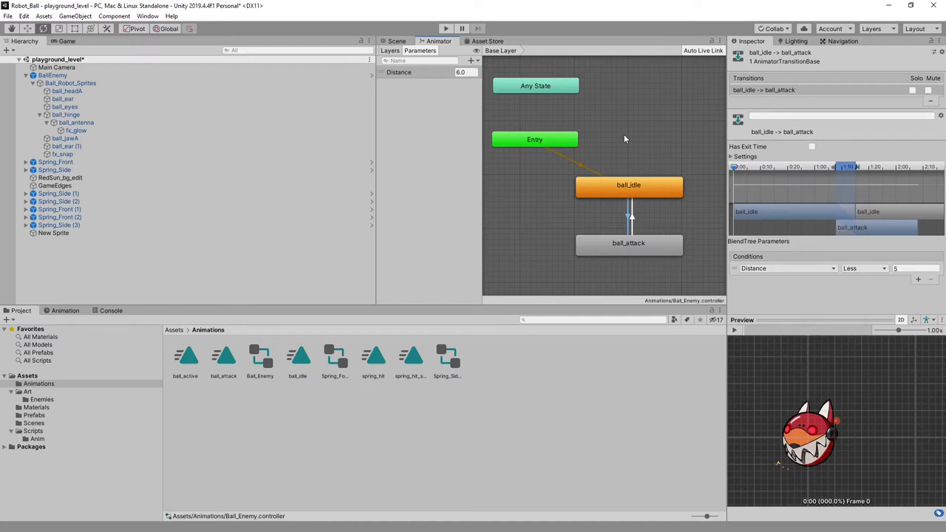
Show the animation timeline with the Scene and Game views side by side, and run the level in Play mode
left_click(65, 310)
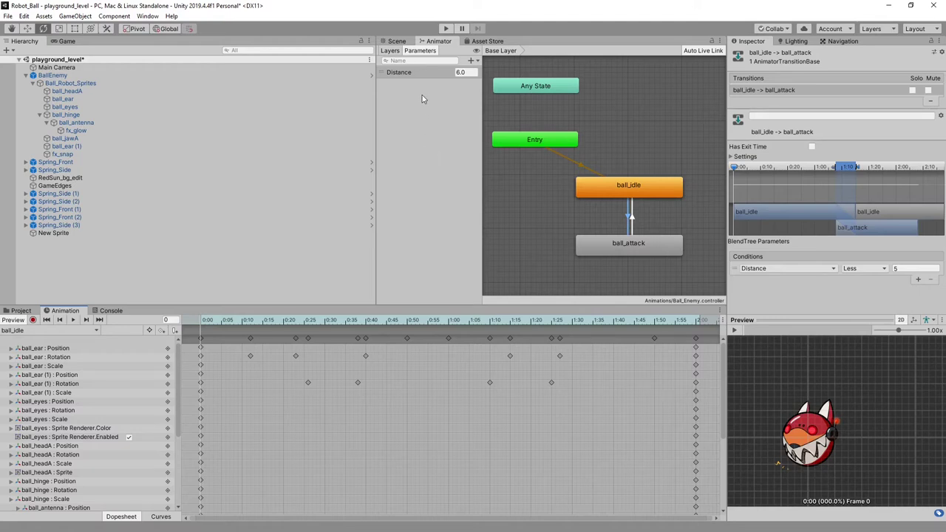
left_click(398, 41)
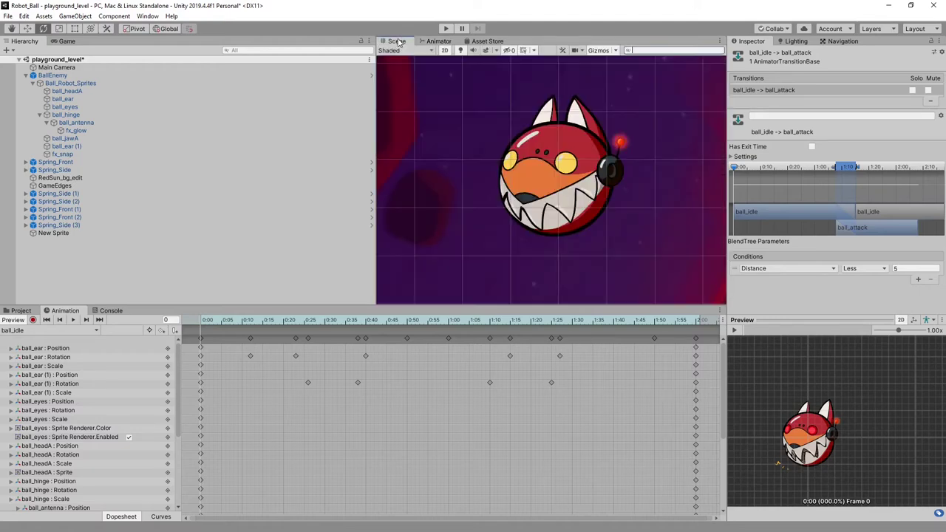
left_click(67, 41)
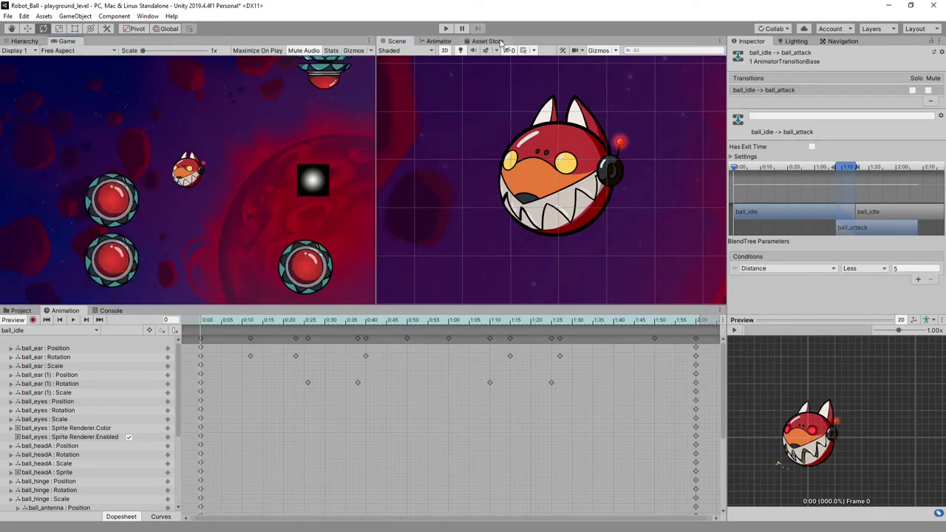
left_click(445, 28)
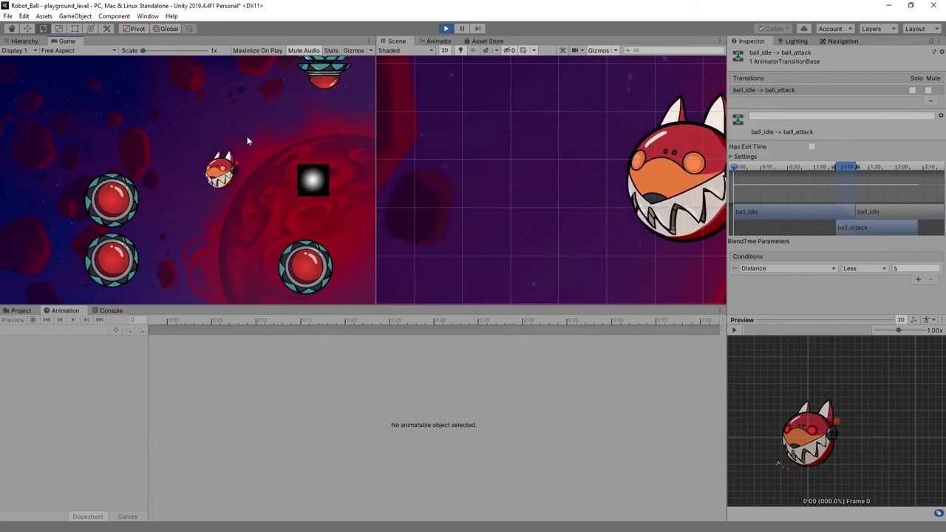
Open the ball_idle state's blend tree in the Animator while the level is running
left_click(439, 41)
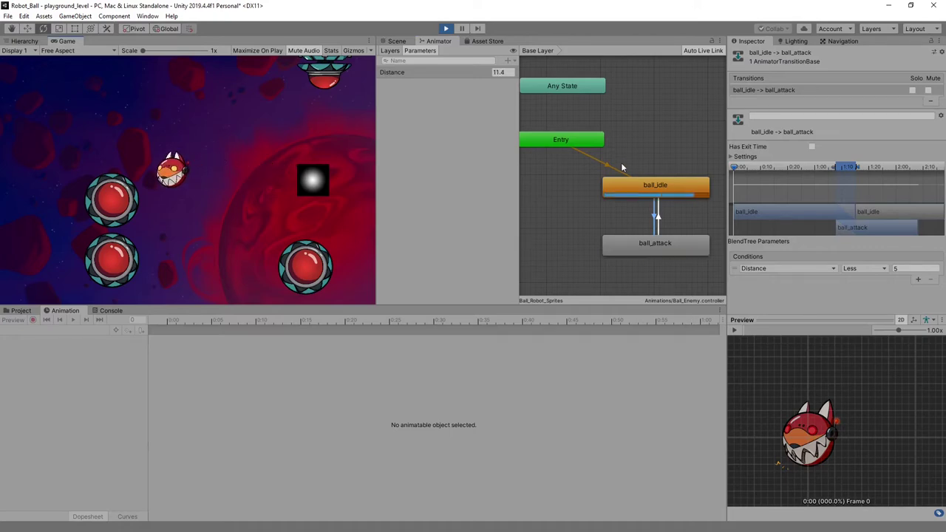
double_click(652, 189)
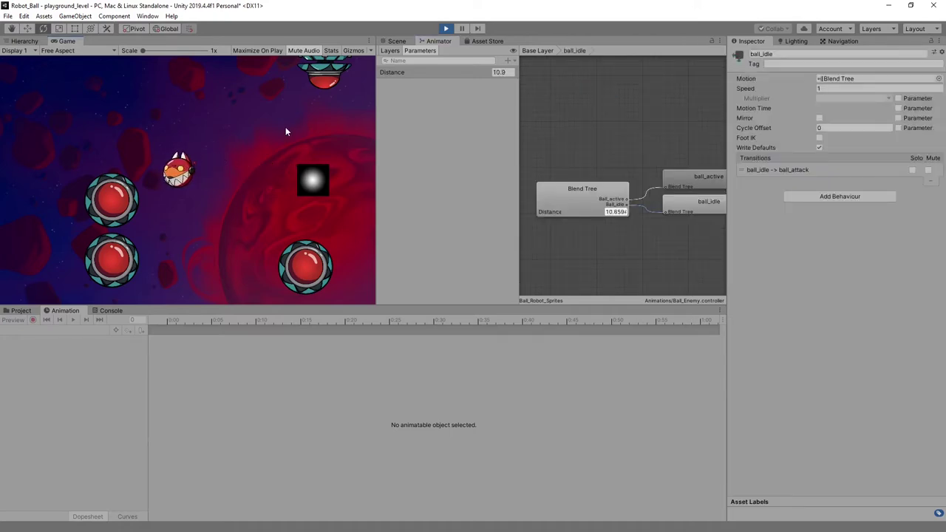
Turn on keyframe recording for the robot_fast clip with the playhead at frame 0
left_click(596, 111)
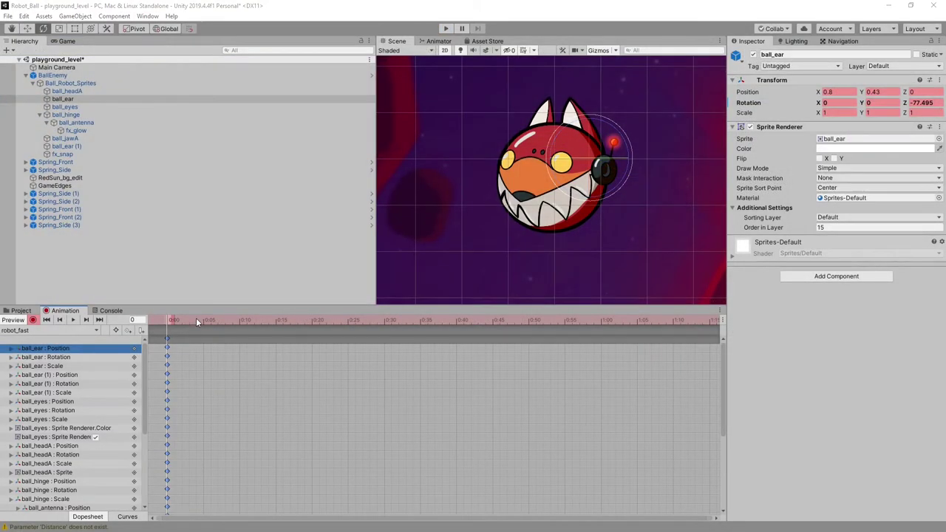
left_click_drag(196, 318, 169, 324)
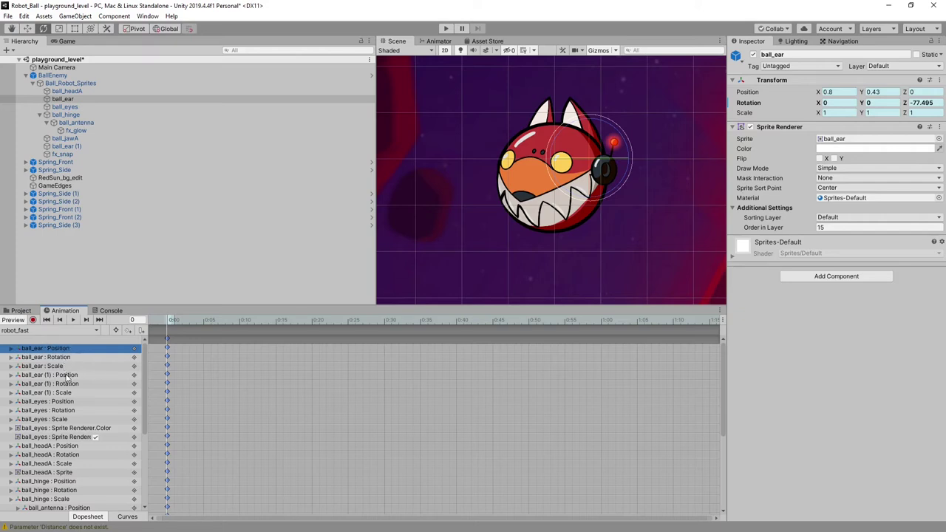
left_click(33, 320)
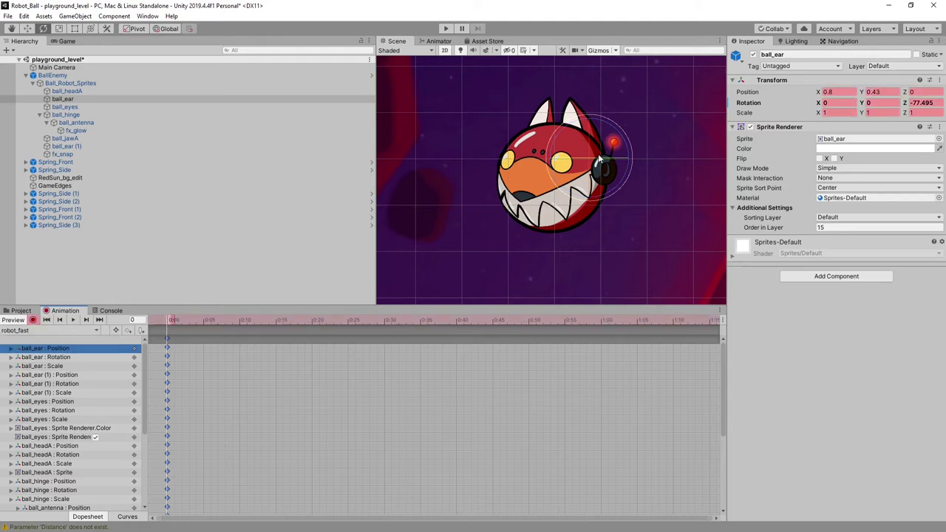
Rotate Ball_Robot_Sprites by about 5.9 degrees at frame 0 while recording, and remove the recorded rotation
left_click(81, 84)
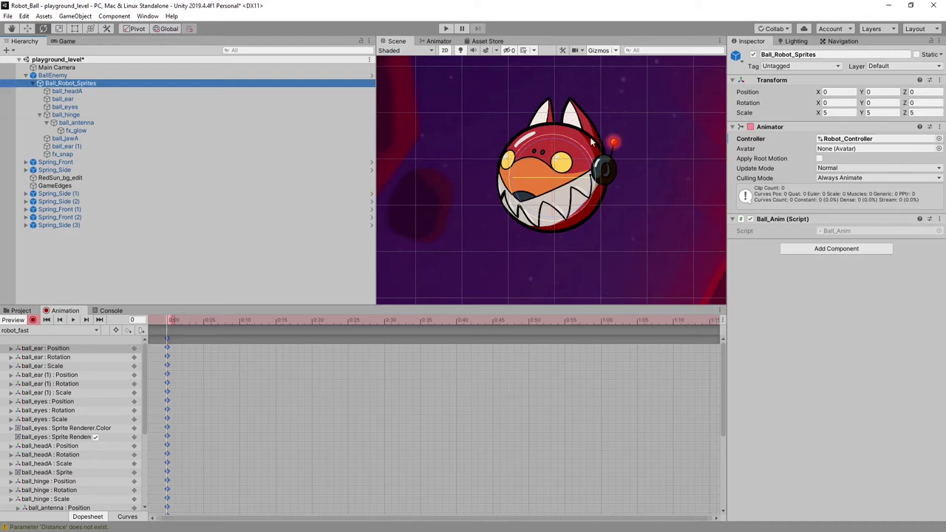
left_click_drag(526, 152, 520, 167)
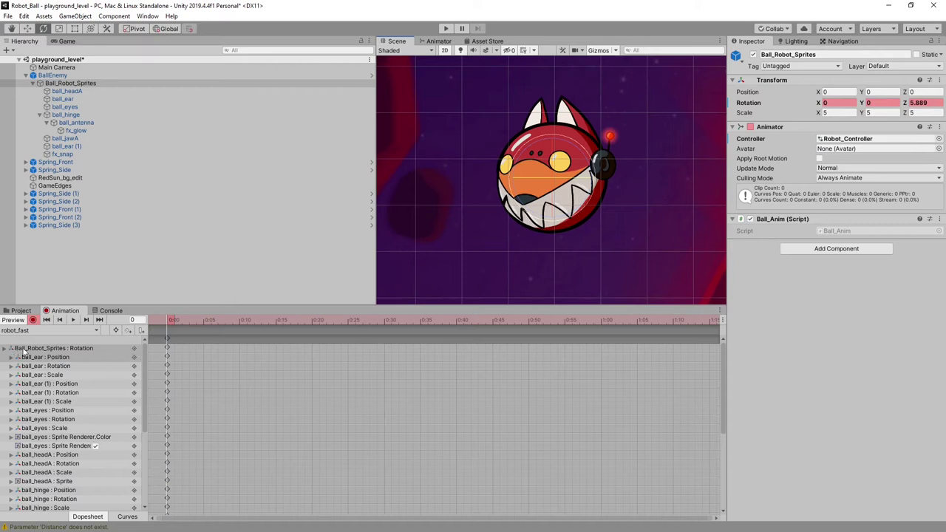
key("Delete")
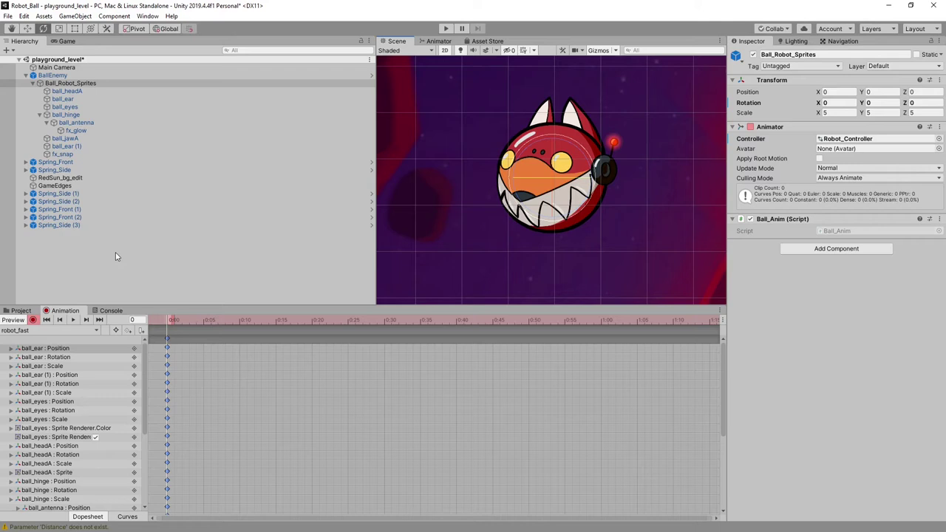
Examine the robot_fast clip's property tracks for the ears and eyes, matching each track to its sprite part
scroll(85, 425, "down", 5)
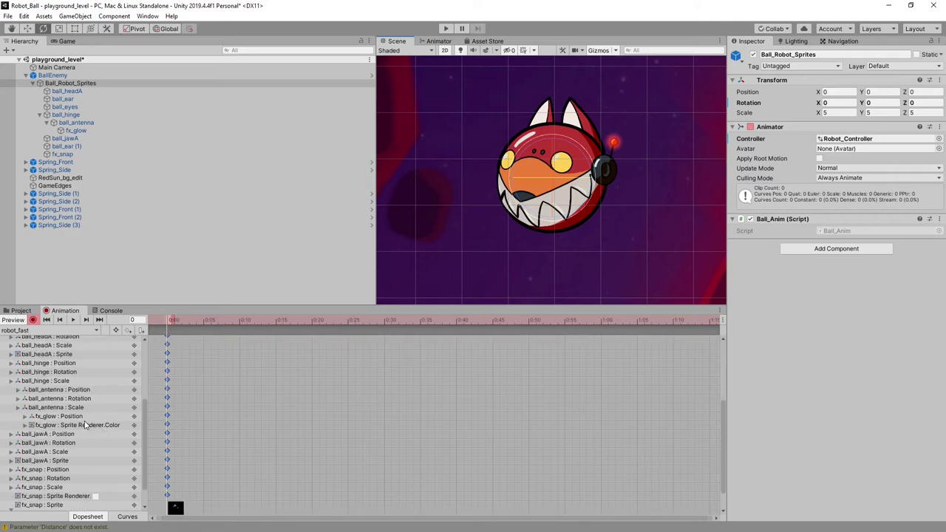
scroll(85, 423, "up", 5)
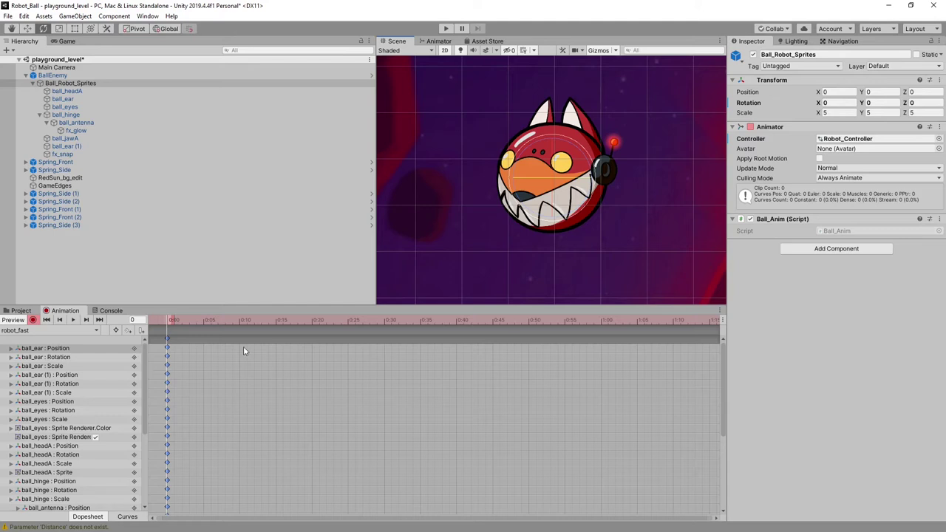
left_click(63, 358)
left_click(63, 367)
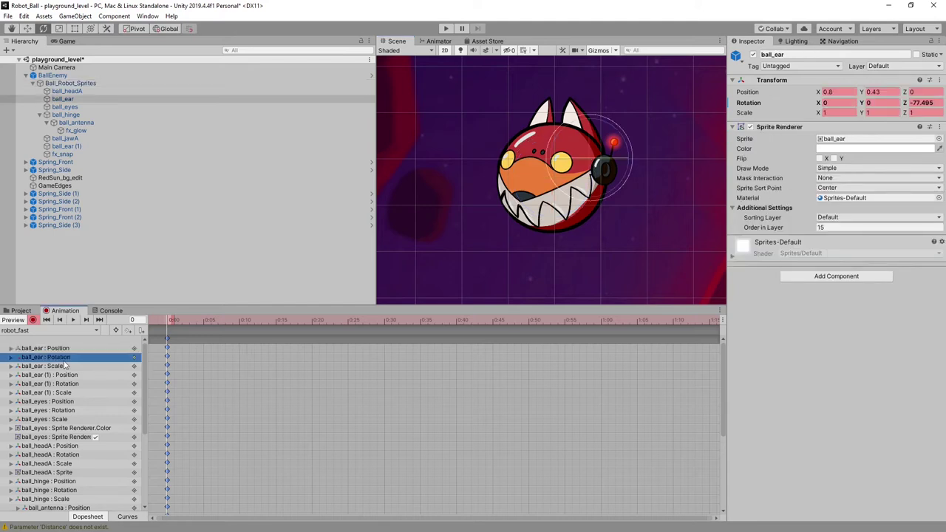
left_click(64, 375)
left_click(64, 385)
left_click(62, 401)
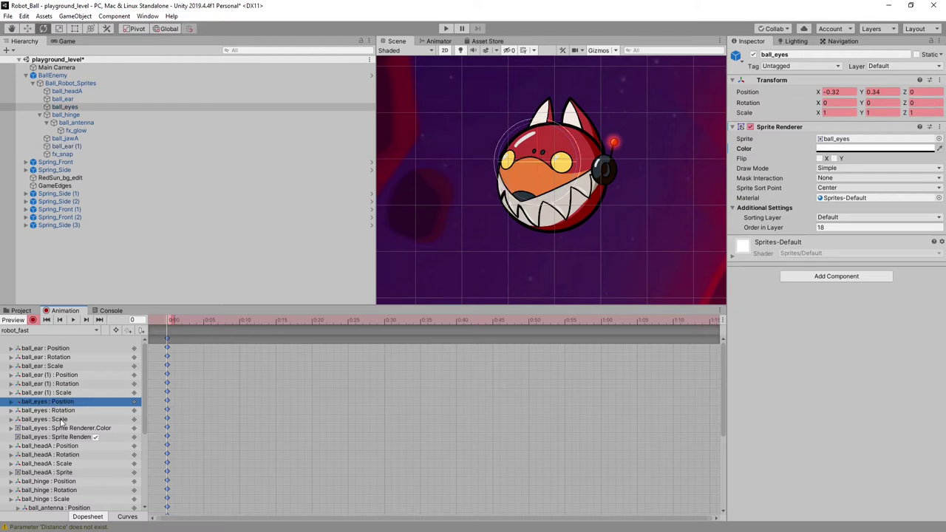
left_click(60, 419)
left_click(61, 437)
left_click(57, 393)
left_click(57, 375)
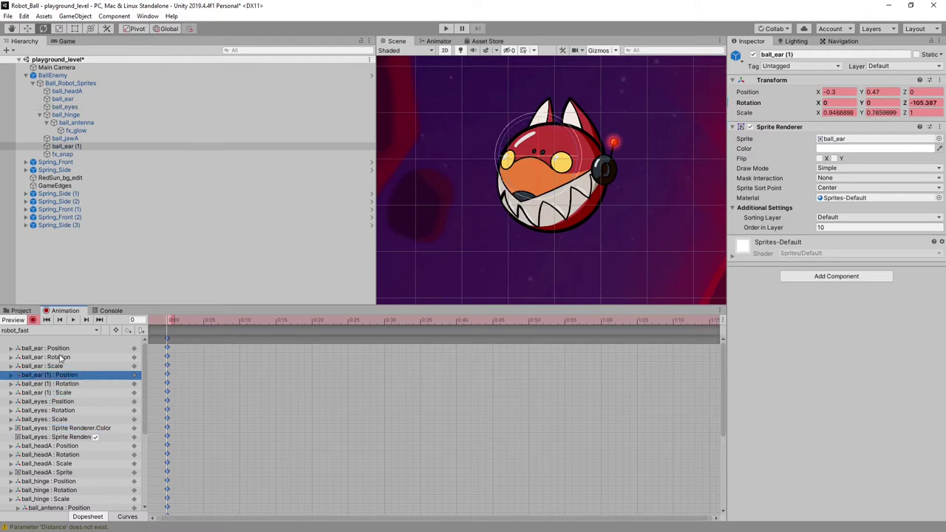
left_click(63, 357)
left_click(62, 348)
Examine the child parts of Ball_Robot_Sprites and the fx_glow sprite colour track at the start of the clip
left_click(108, 85)
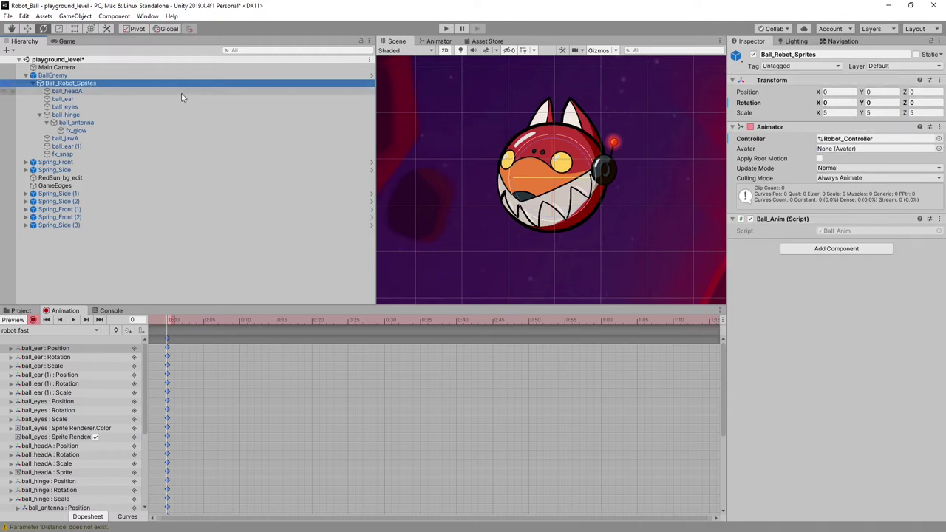
left_click(65, 92)
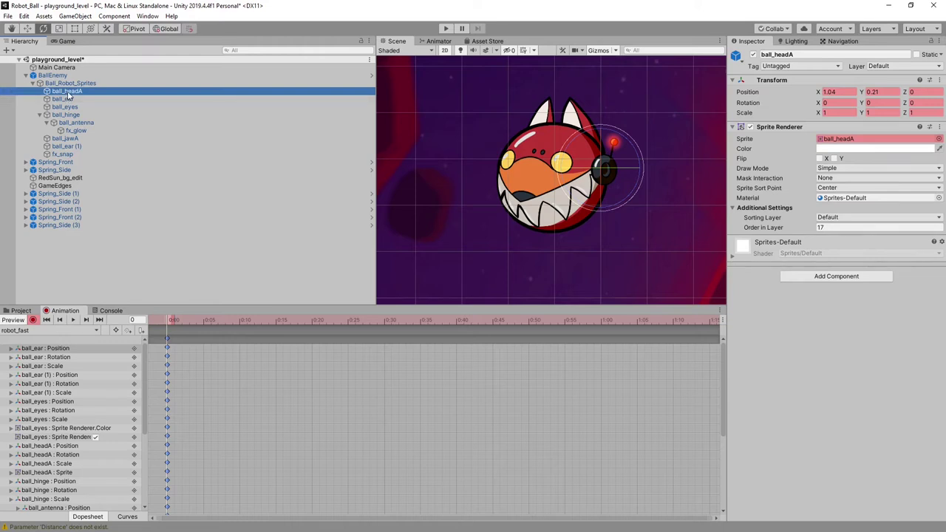
left_click(62, 99)
left_click(67, 92)
left_click(74, 131)
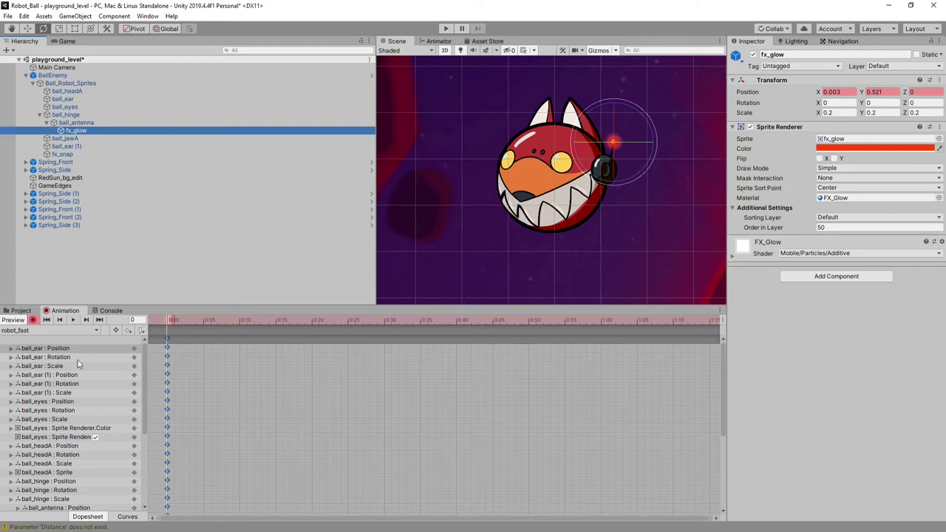
scroll(59, 419, "down", 3)
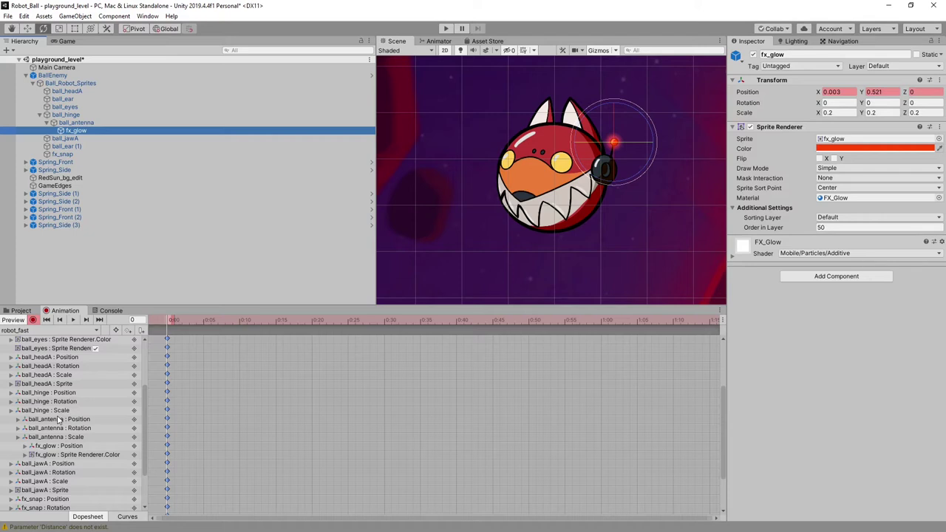
left_click(77, 455)
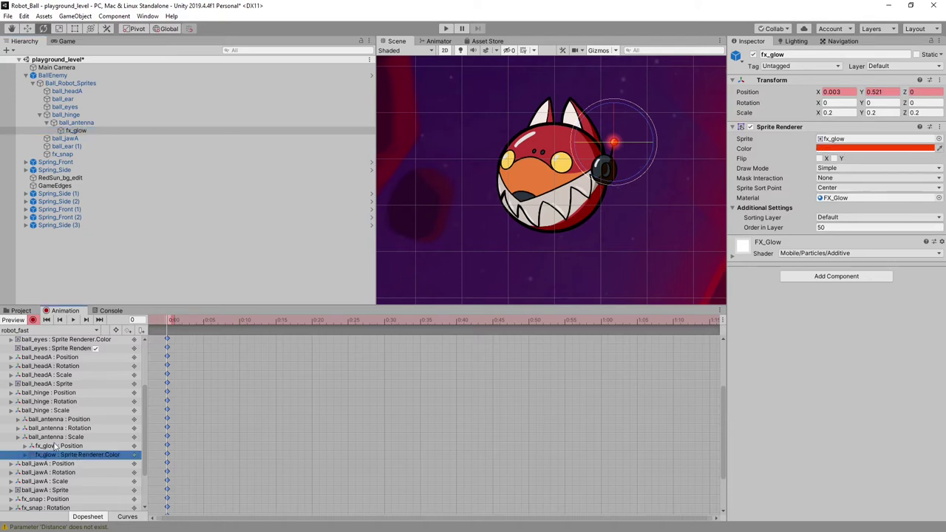
scroll(74, 430, "up", 3)
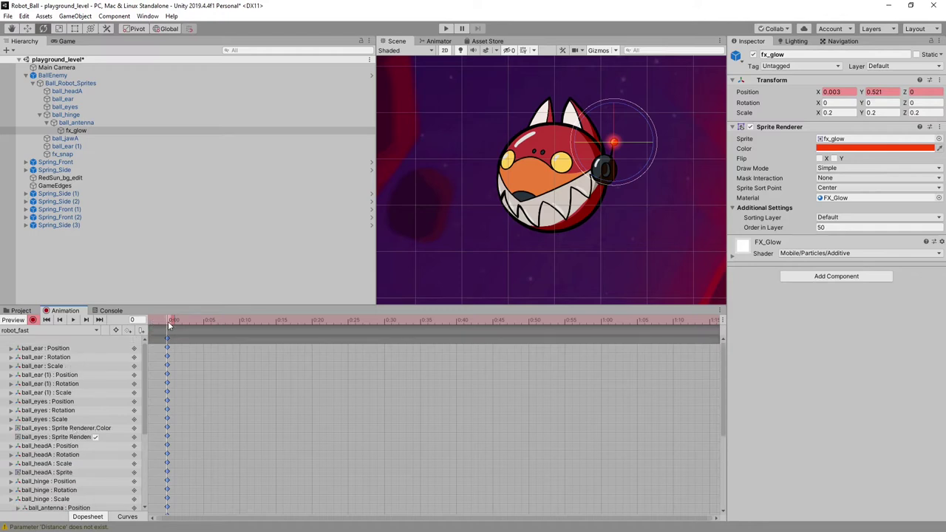
mouse_move(175, 320)
left_mouse_down()
mouse_move(298, 319)
mouse_move(172, 320)
left_mouse_up()
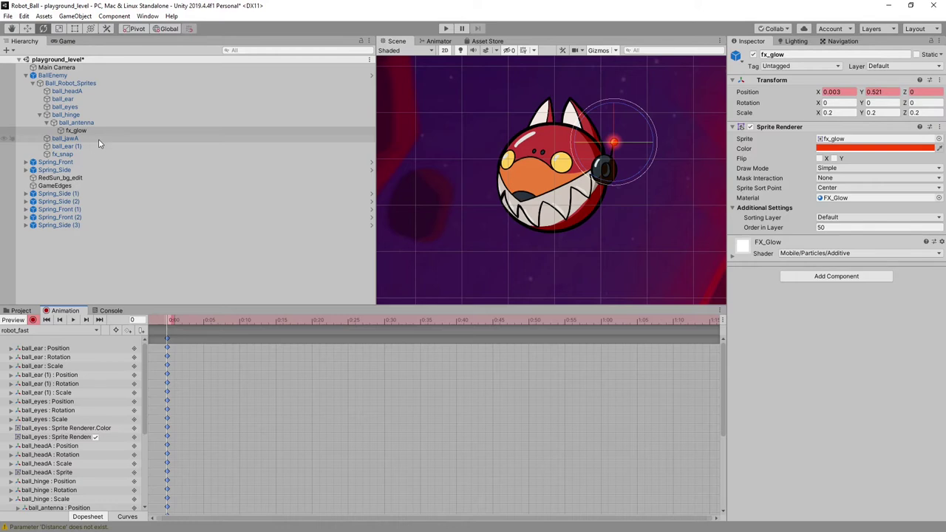
Select the ball_jawA part and switch keyframe recording off and back on for the clip
left_click(74, 139)
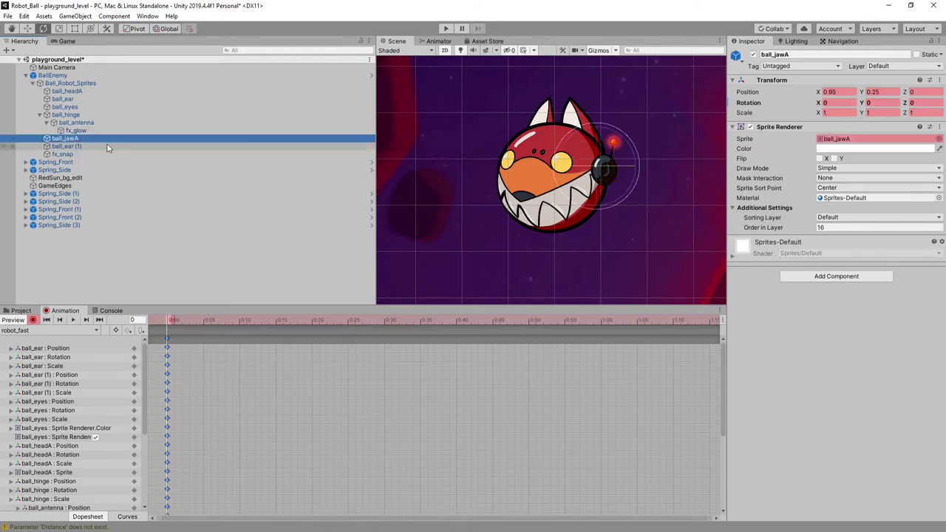
mouse_move(569, 194)
left_mouse_down()
mouse_move(549, 211)
mouse_move(566, 196)
left_mouse_up()
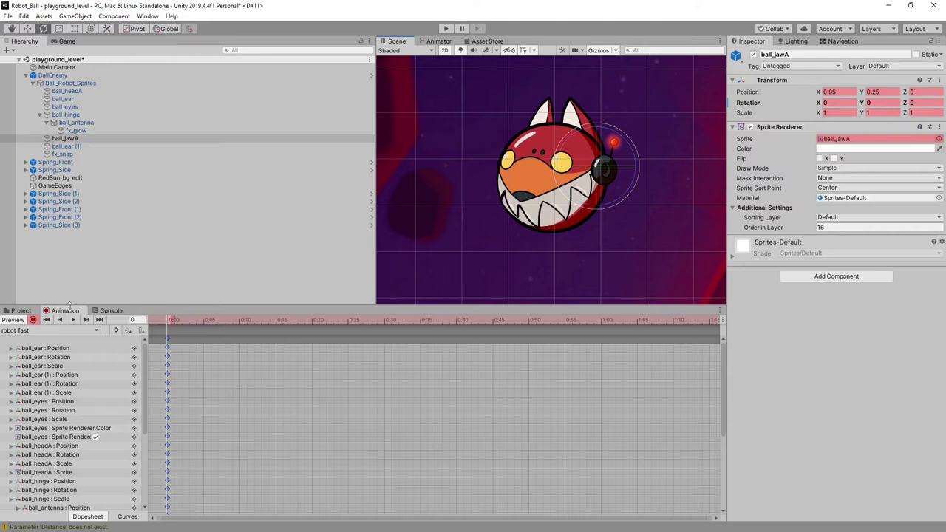
left_click(33, 322)
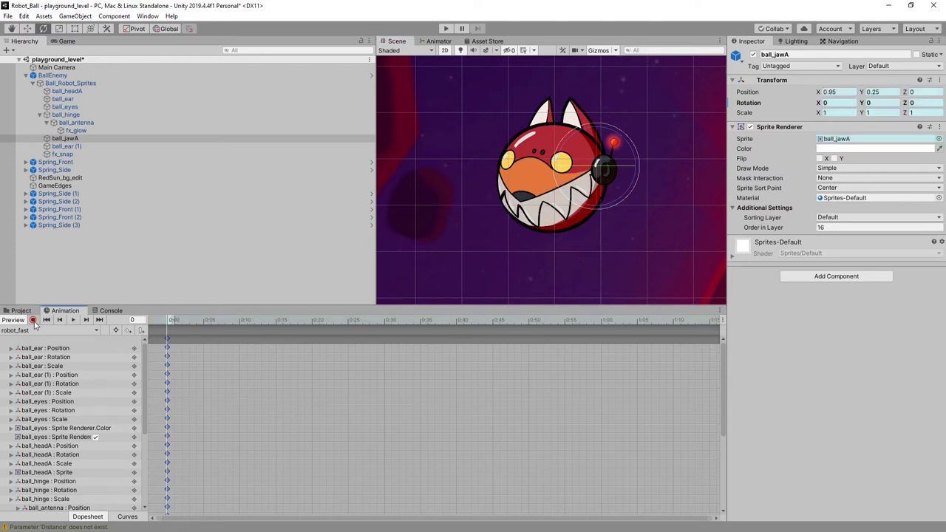
left_click(34, 320)
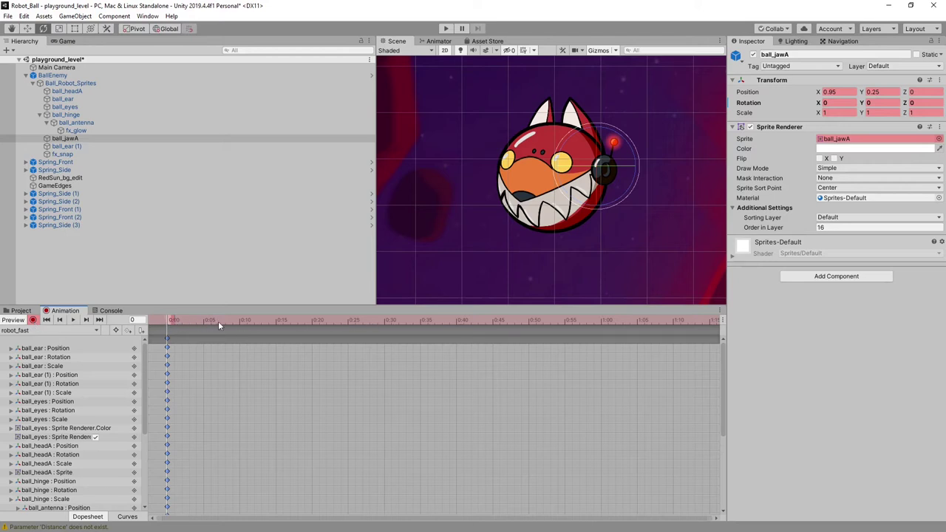
Fit about one second of the robot_fast timeline in view and set the playhead to frame 60
scroll(348, 407, "right", 5)
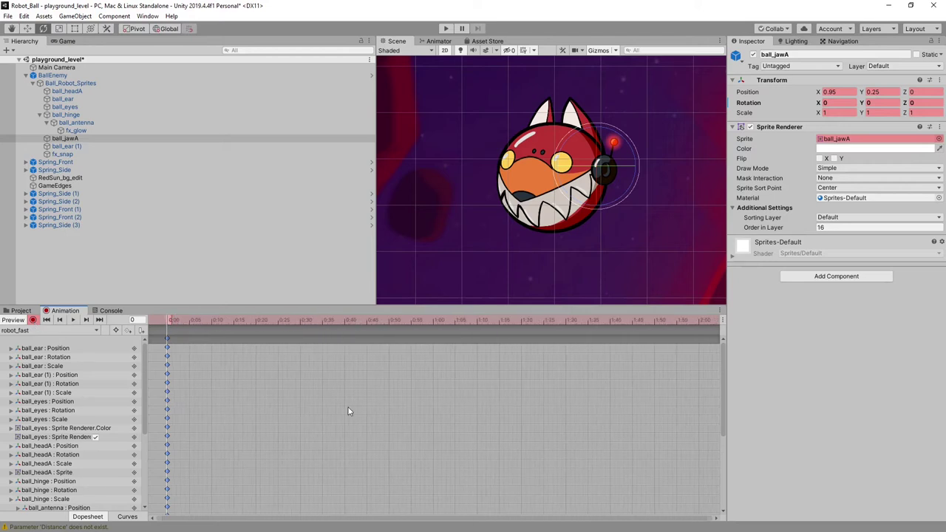
scroll(341, 408, "up", 5)
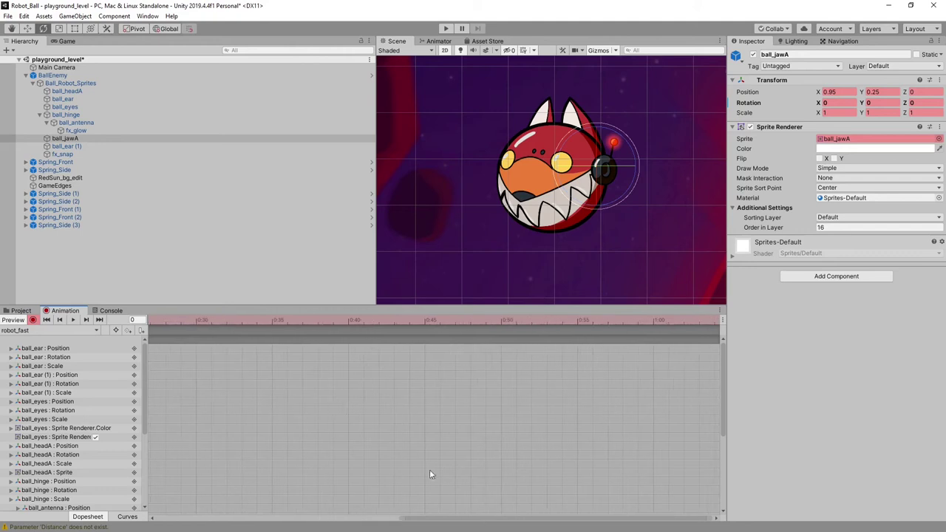
left_click_drag(524, 523, 235, 525)
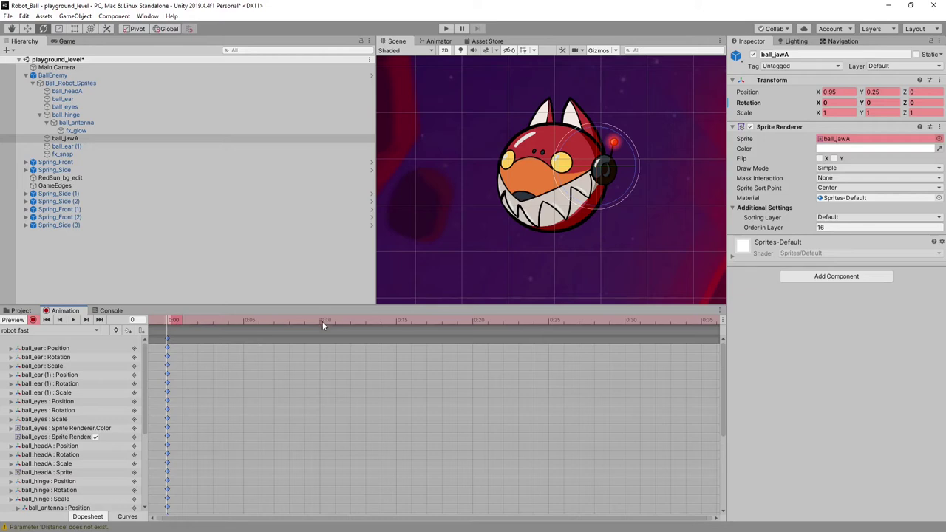
scroll(236, 392, "down", 3)
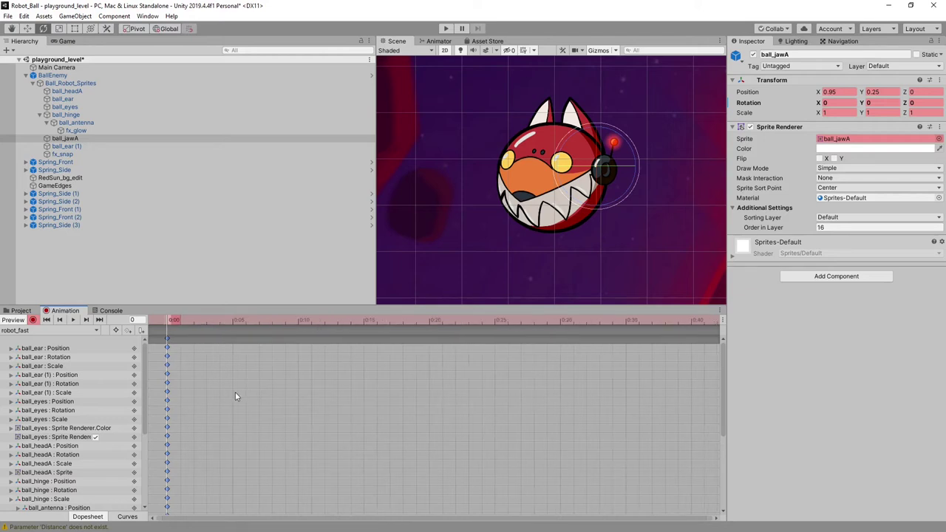
scroll(234, 392, "down", 1)
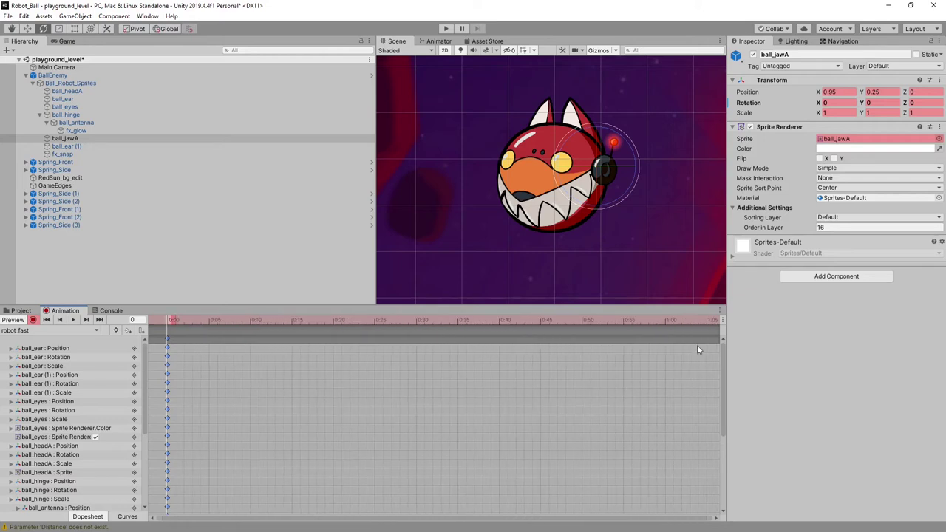
left_click(665, 320)
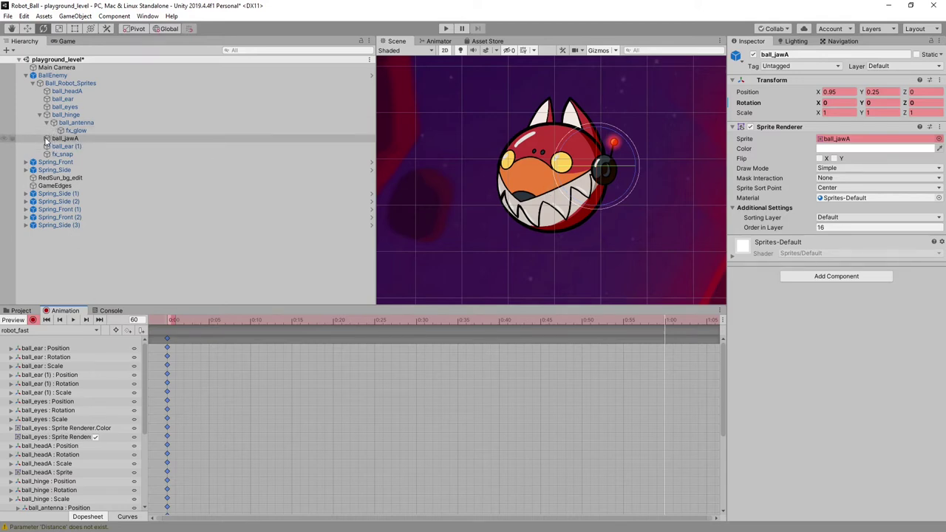
Add a key to the ball_jawA rotation track at frame 60
left_click(46, 139)
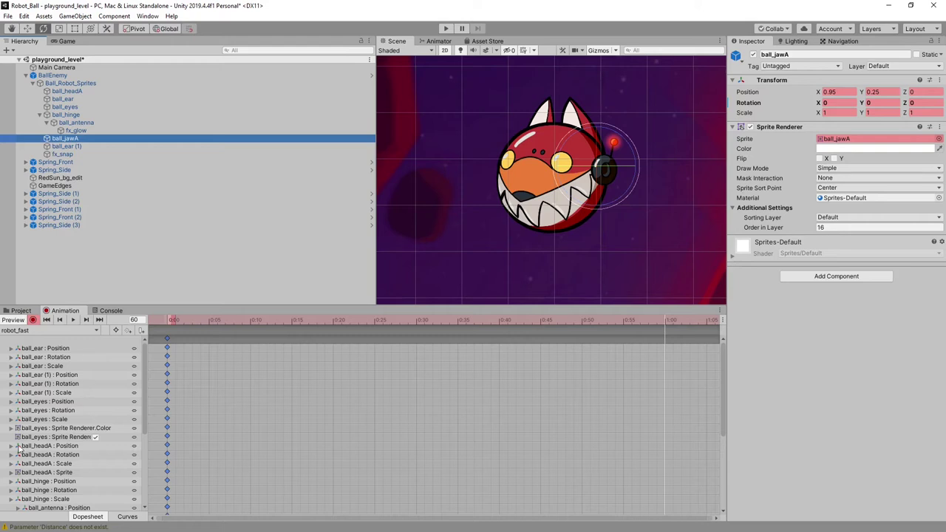
scroll(74, 450, "down", 5)
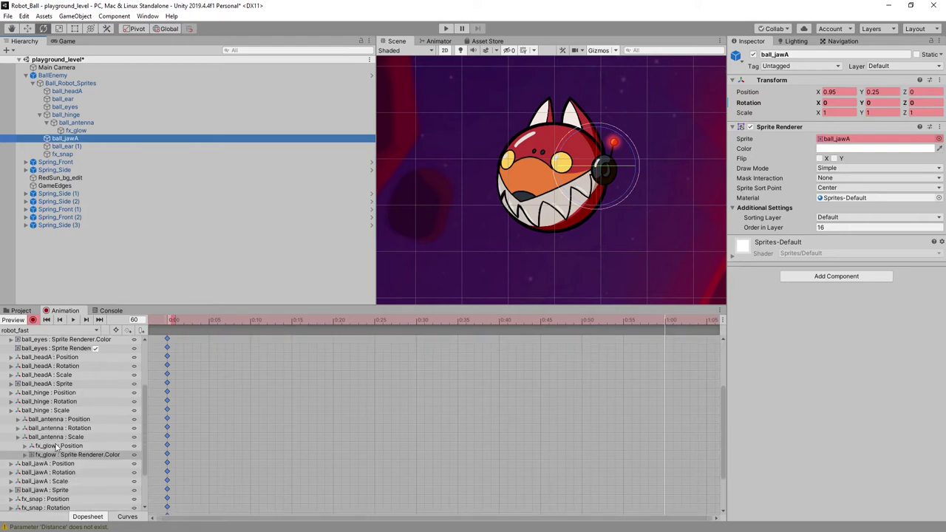
scroll(56, 446, "down", 3)
left_click(59, 416)
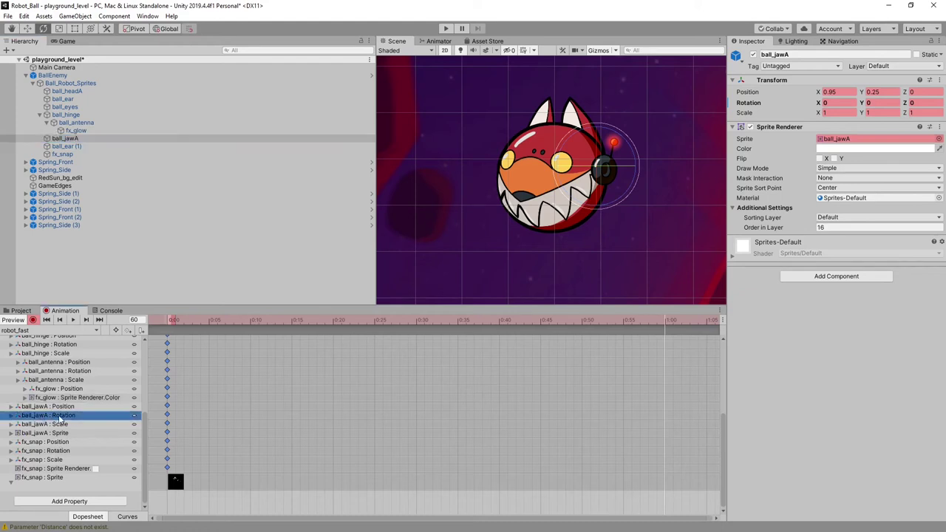
left_click(665, 419)
right_click(665, 419)
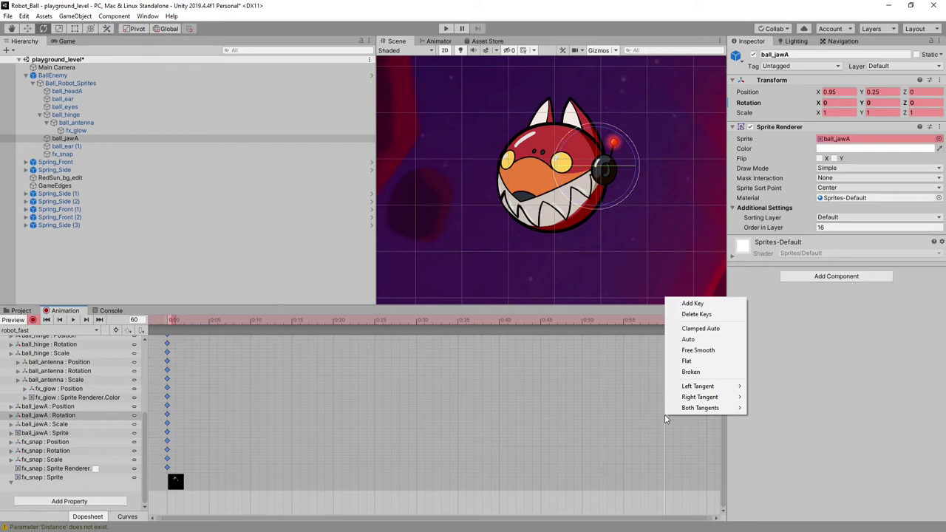
left_click(693, 304)
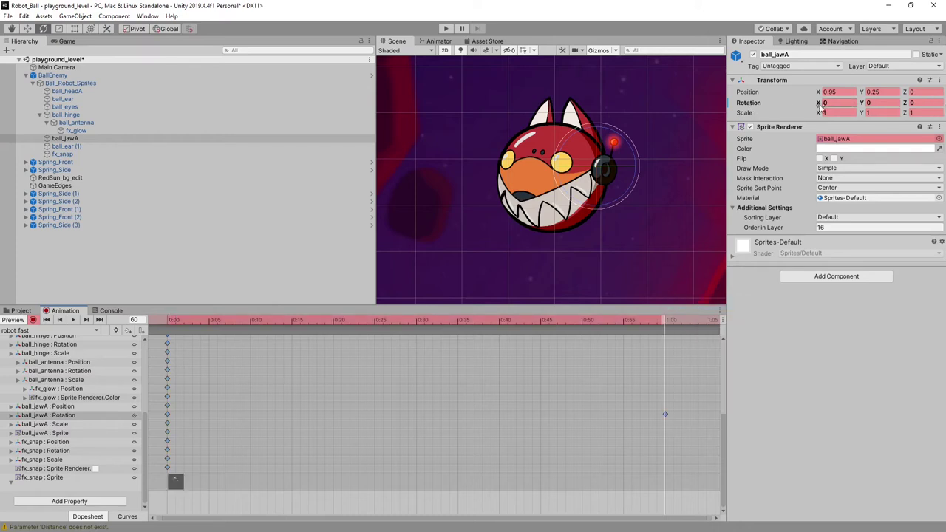
Key the ball_jawA rotation at frame 30, opening the jaw to about 25.9 degrees on Z
right_click(748, 103)
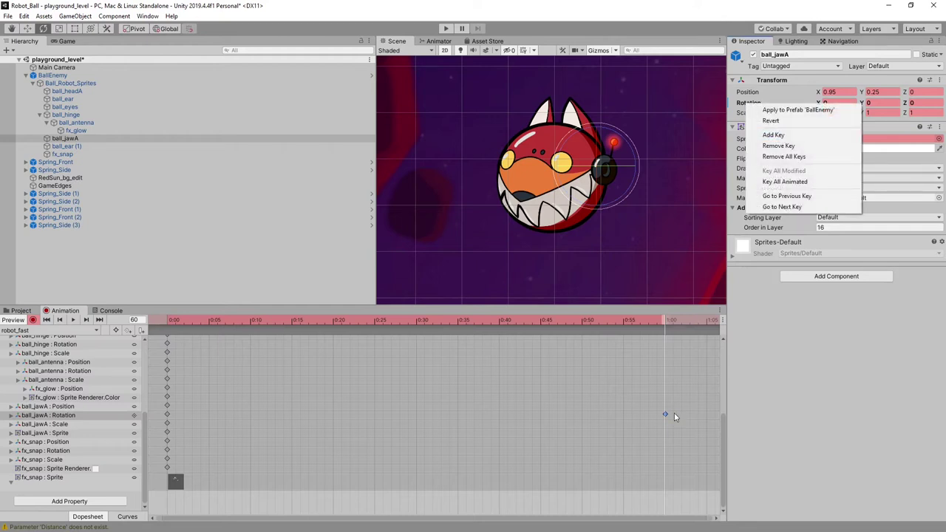
left_click(655, 320)
left_click_drag(487, 318, 418, 319)
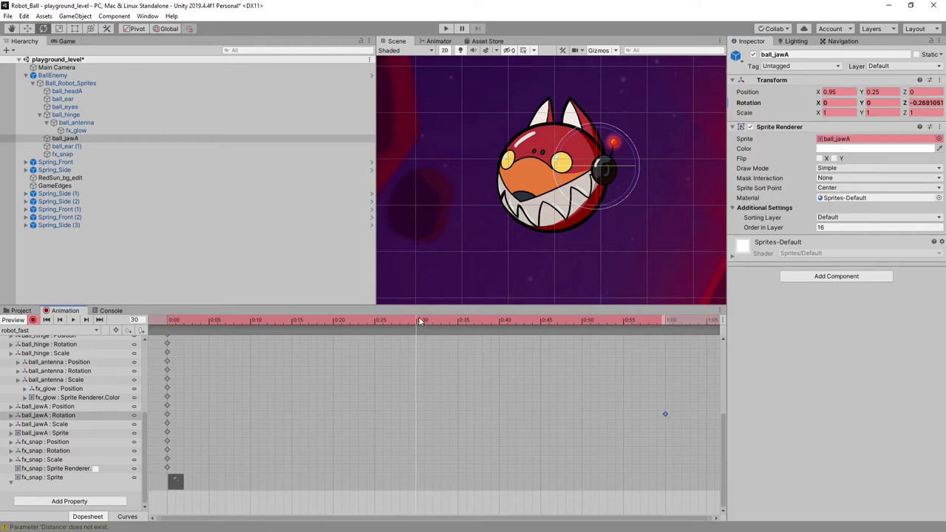
left_click_drag(566, 189, 589, 214)
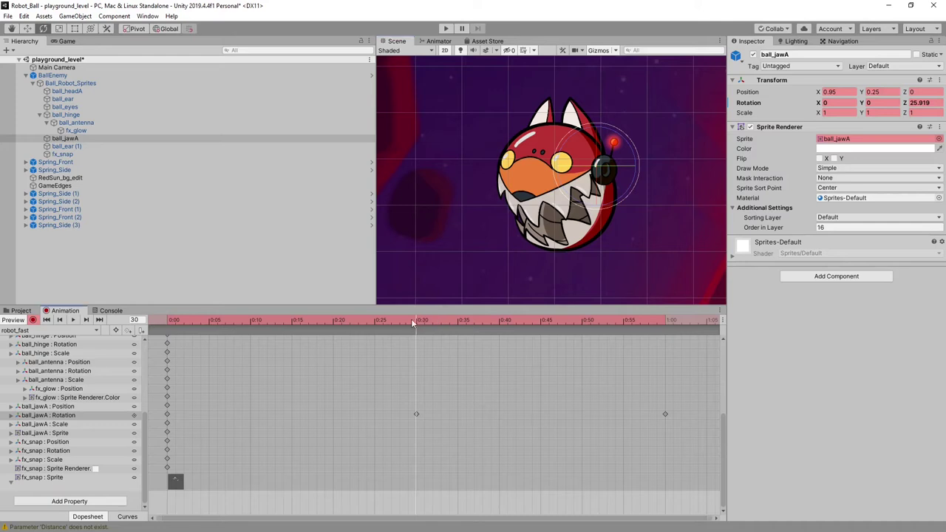
Preview the jaw's opening and closing by scrubbing and playing the robot_fast clip
left_click_drag(411, 318, 577, 351)
left_click(73, 320)
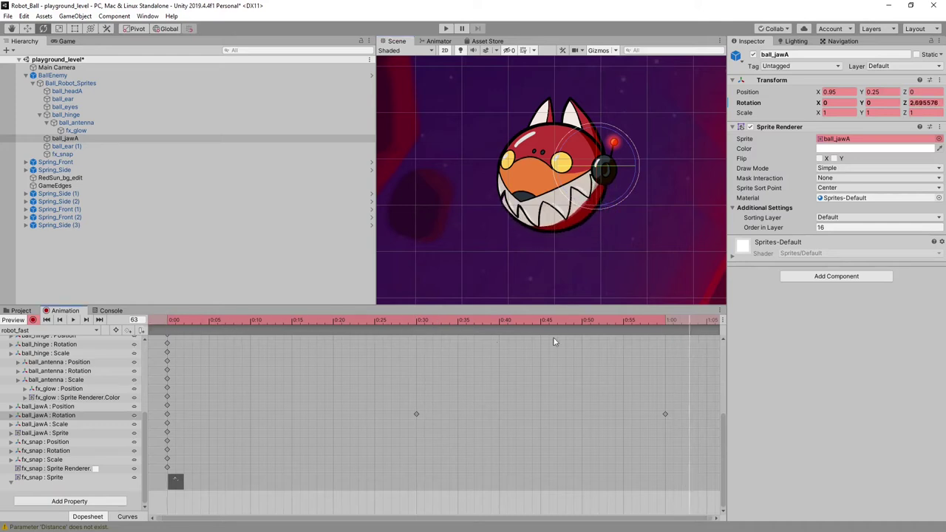
left_click(72, 319)
left_click(72, 320)
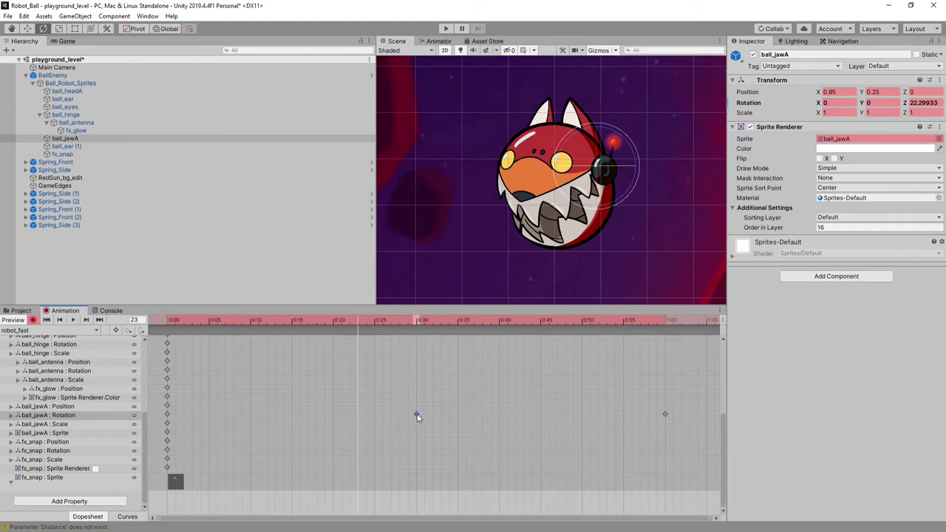
Retime the ball_jawA rotation keys, moving the open-jaw key to frame 10 and the closing key to frame 20
left_click_drag(416, 414, 251, 414)
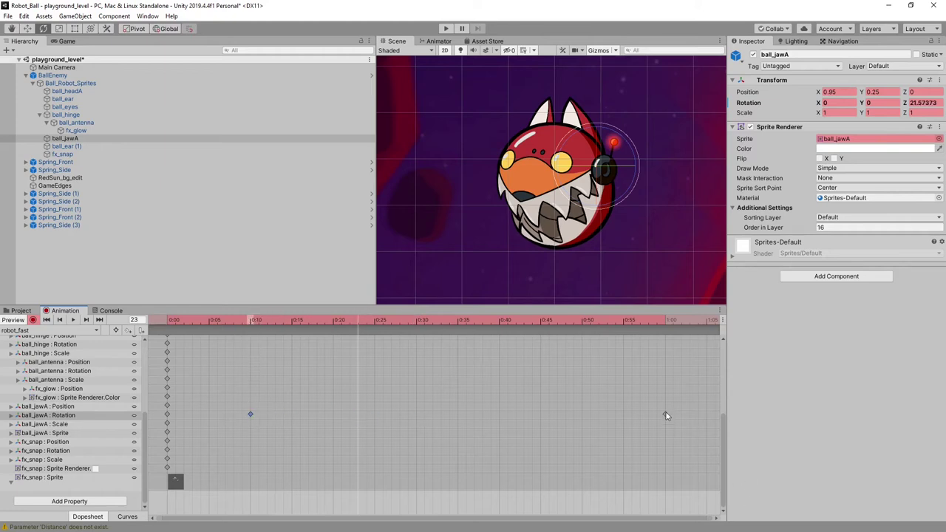
left_click(665, 415)
left_click_drag(665, 414, 334, 408)
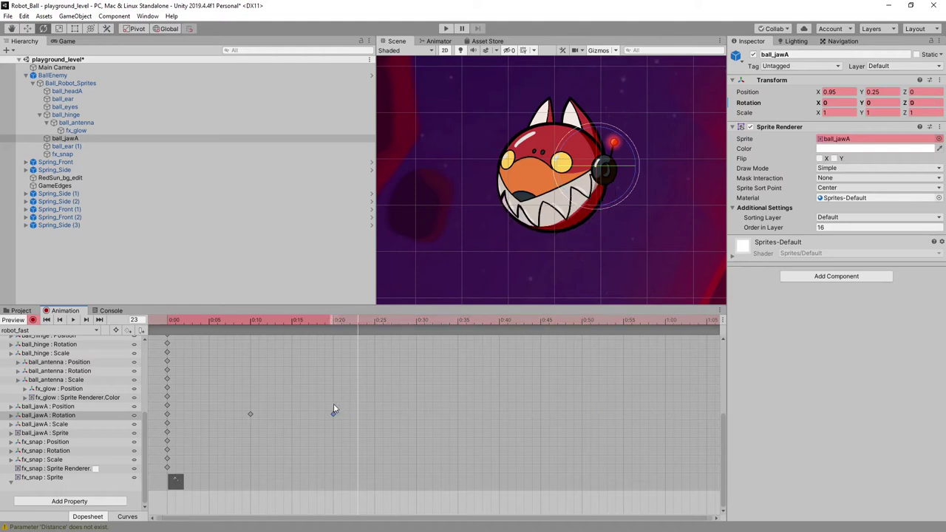
Copy the closed-jaw rotation key from frame 20 to frames 40 and 60
left_click(251, 414)
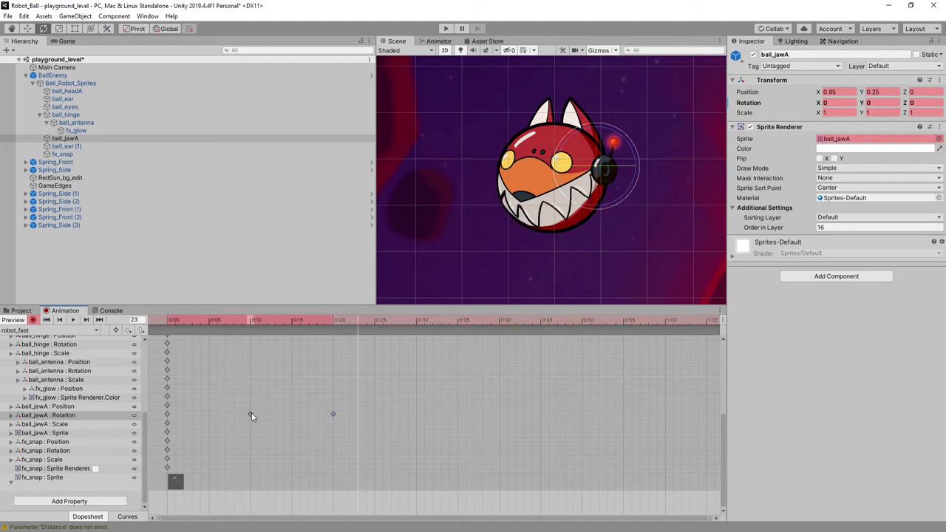
left_click(333, 414)
left_click_drag(368, 321, 667, 321)
key("ctrl+v")
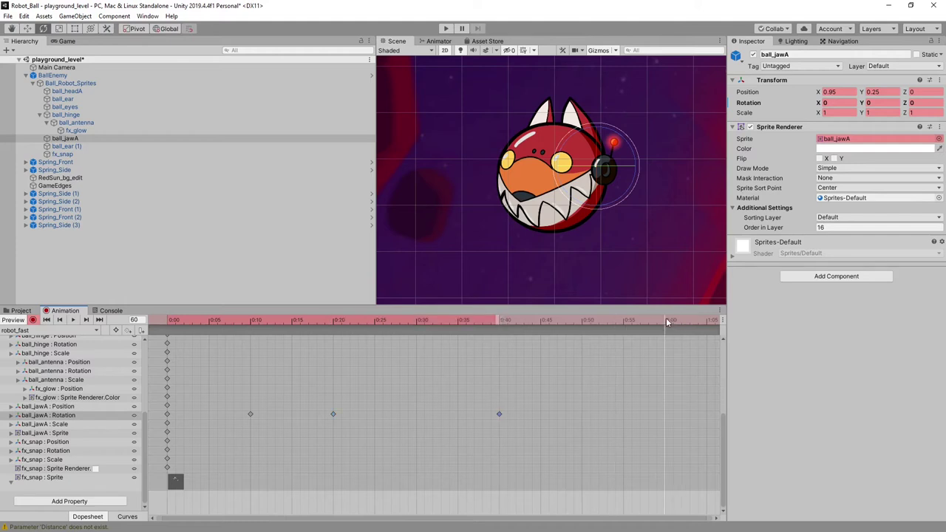
key("ctrl+v")
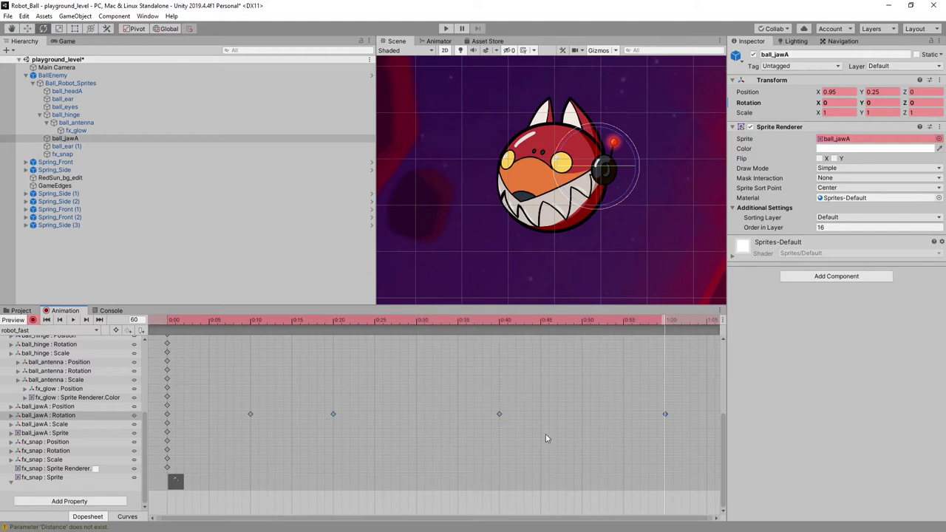
Copy the open-jaw rotation key from frame 10 to frames 30 and 50
left_click(251, 414)
left_click(417, 320)
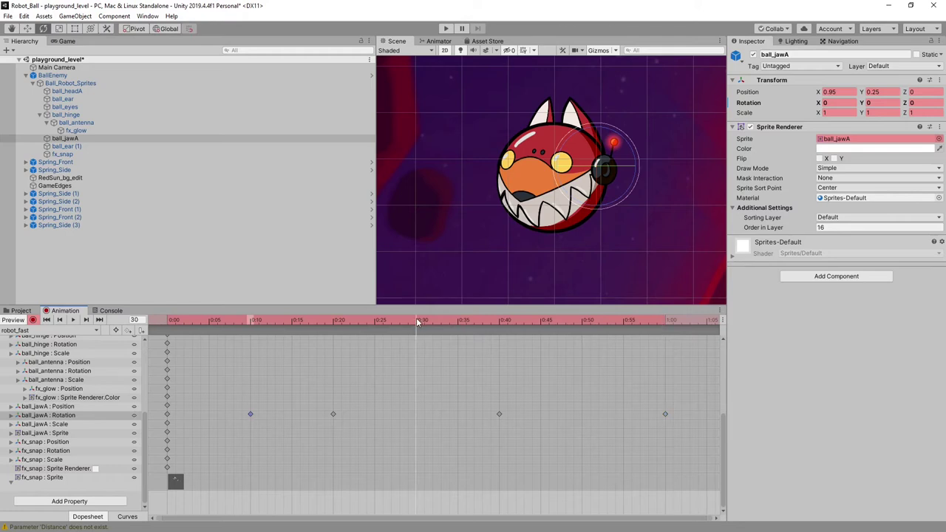
key("ctrl+v")
left_click_drag(556, 320, 583, 318)
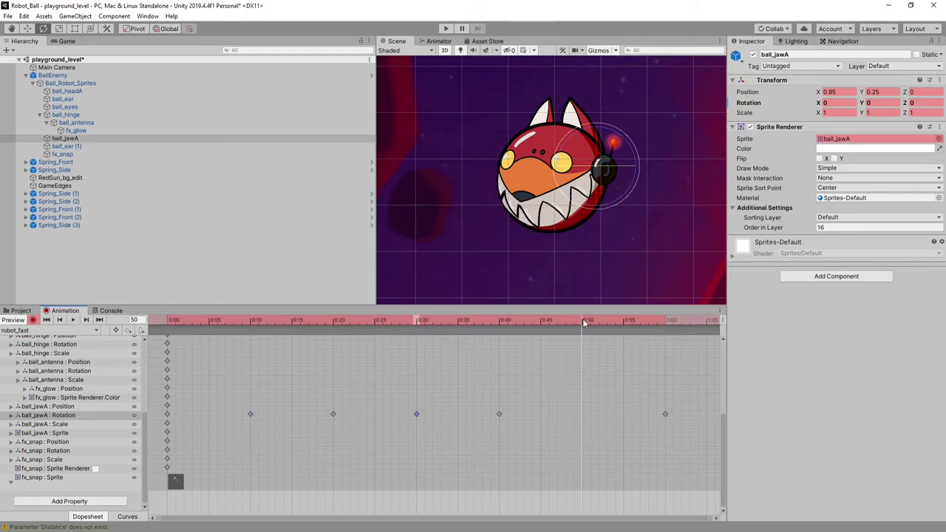
key("ctrl+v")
Play and scrub through the clip to check the repeated jaw snapping
left_click(73, 319)
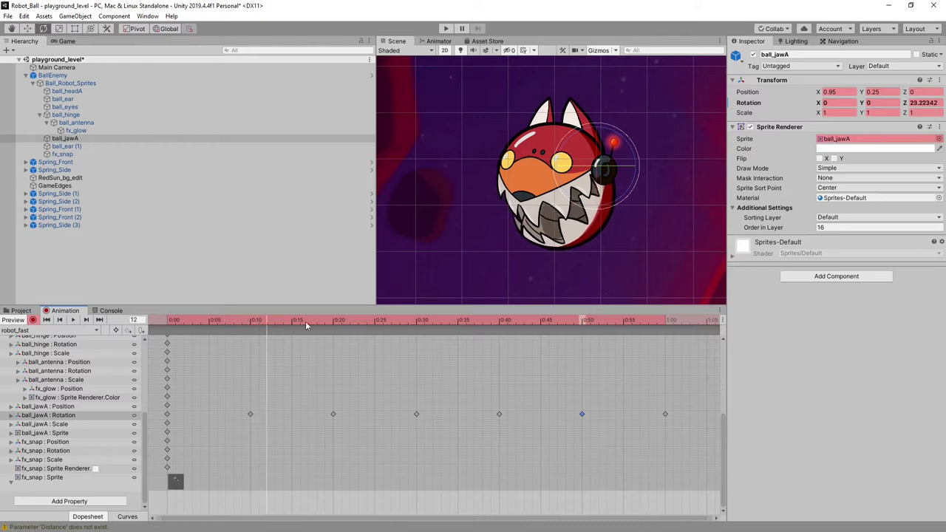
left_click_drag(305, 323, 670, 328)
left_click_drag(602, 327, 152, 321)
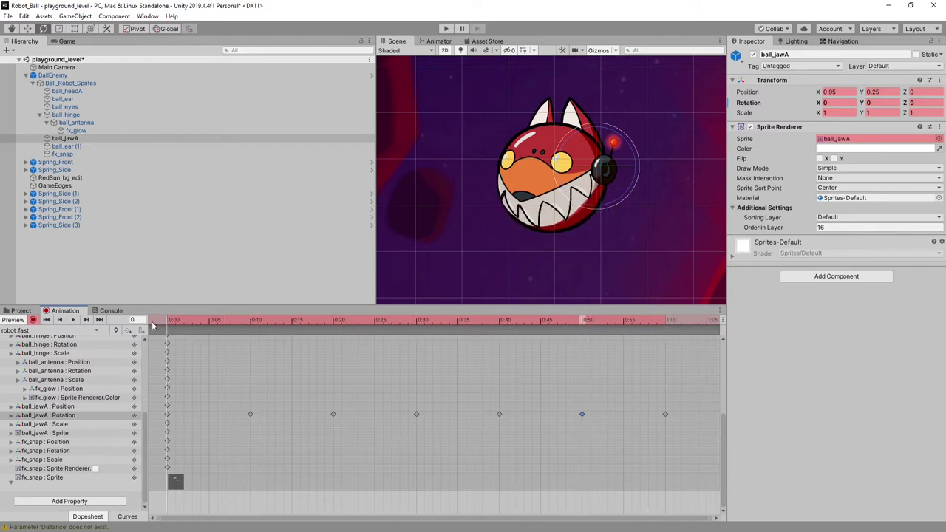
left_click(73, 320)
Vary the ball_jawA opening on Z: about 11.8 degrees at frame 10, slightly reduced at frame 30, and about 30.7 degrees at frame 50
left_click(251, 341)
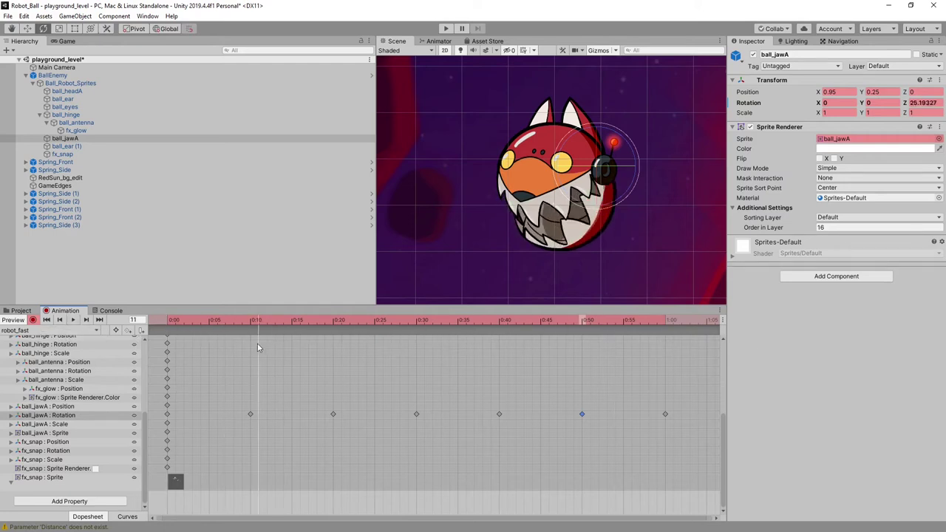
left_click_drag(580, 202, 493, 299)
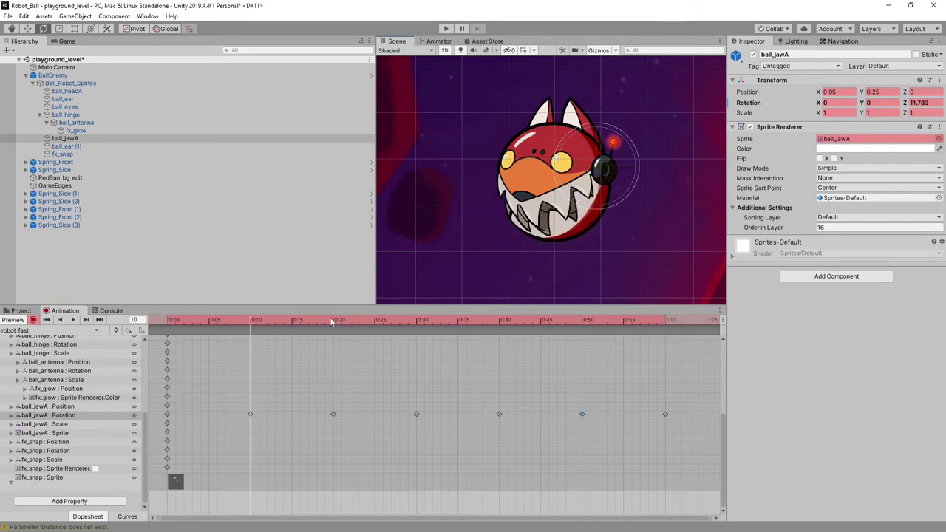
left_click_drag(355, 321, 416, 319)
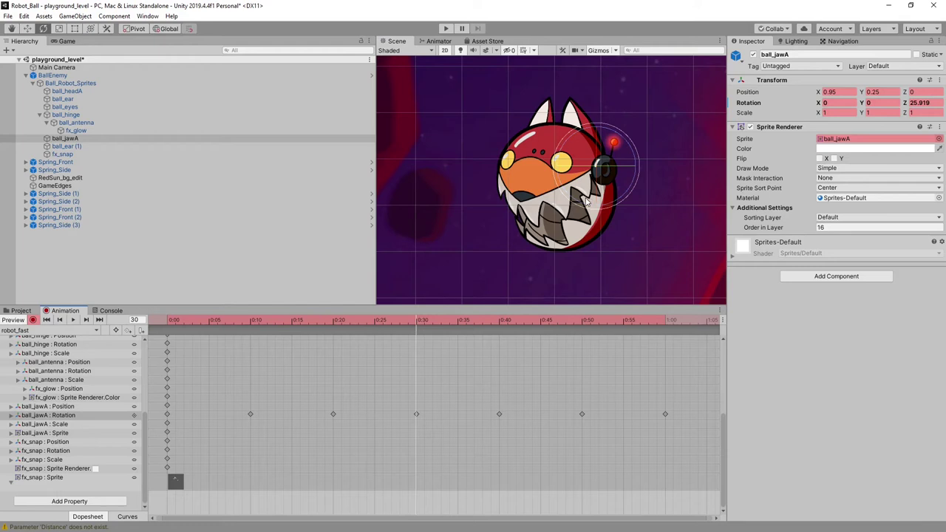
left_click_drag(584, 201, 578, 198)
left_click_drag(558, 321, 582, 321)
left_click_drag(583, 200, 581, 197)
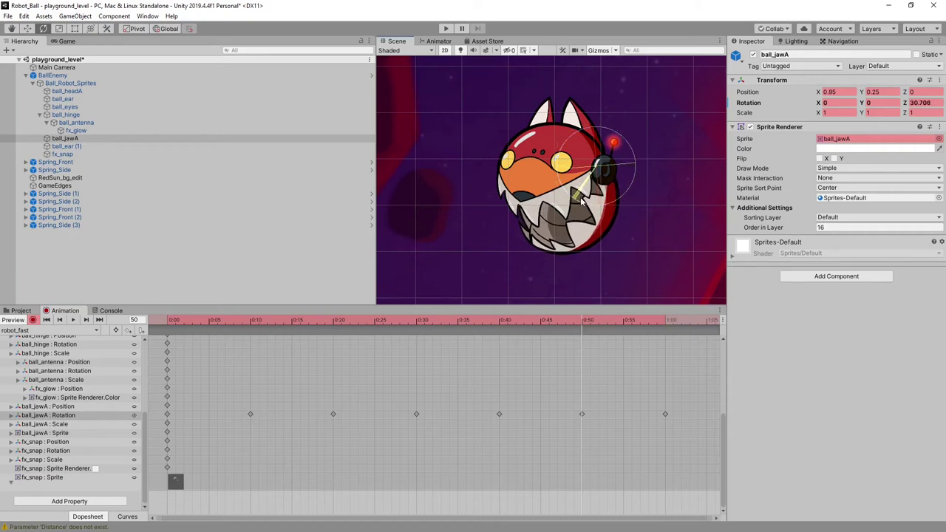
Review the varied jaw openings by playing and scrubbing the clip, returning the playhead to frame 0
left_click(74, 321)
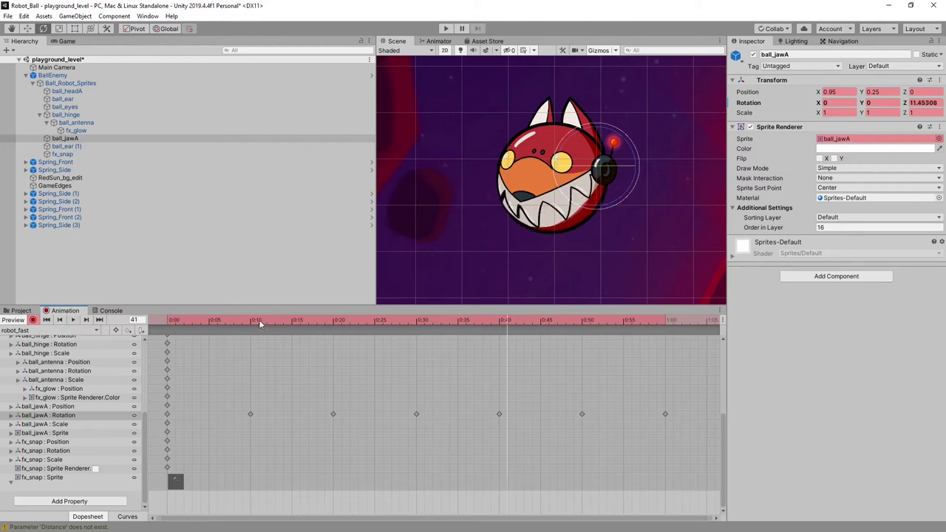
left_click_drag(215, 321, 541, 326)
left_click_drag(184, 332, 166, 325)
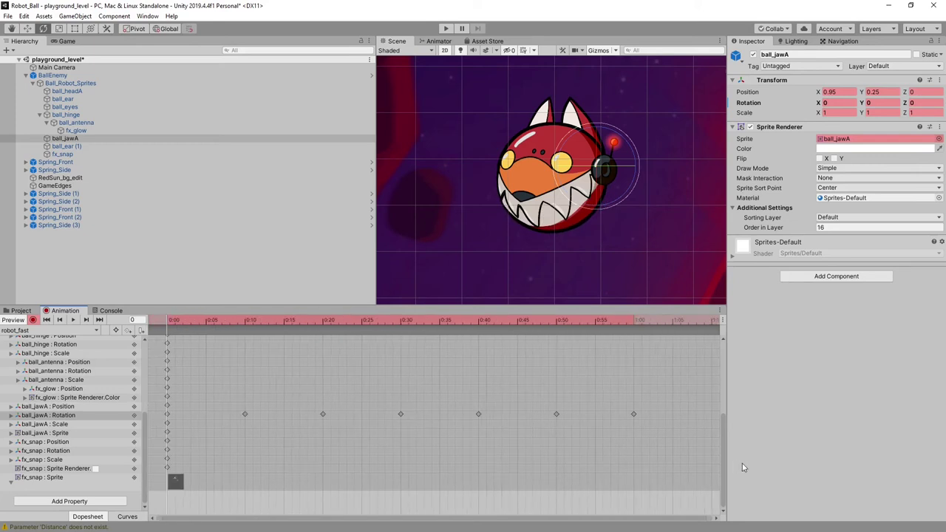
Key the ball_eyes sprite colour at frame 30 with its alpha set to 100
left_click_drag(725, 446, 725, 355)
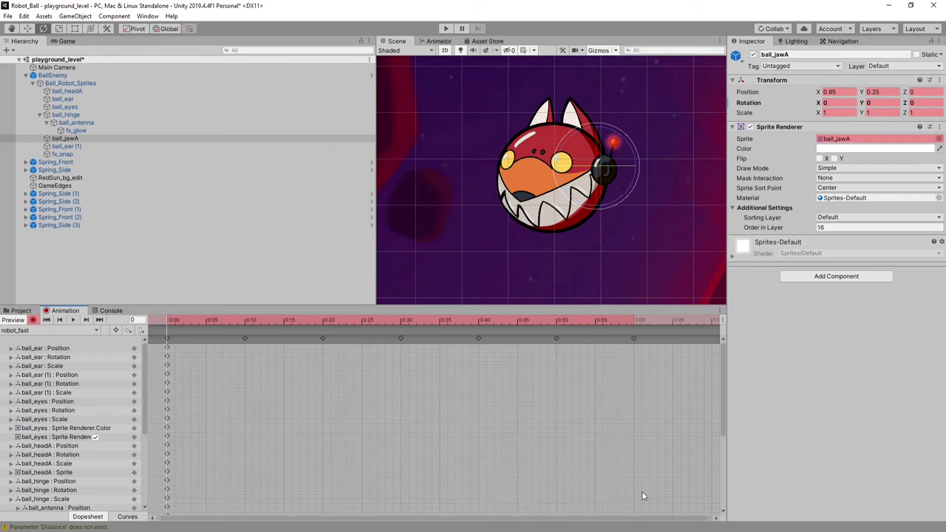
left_click(72, 109)
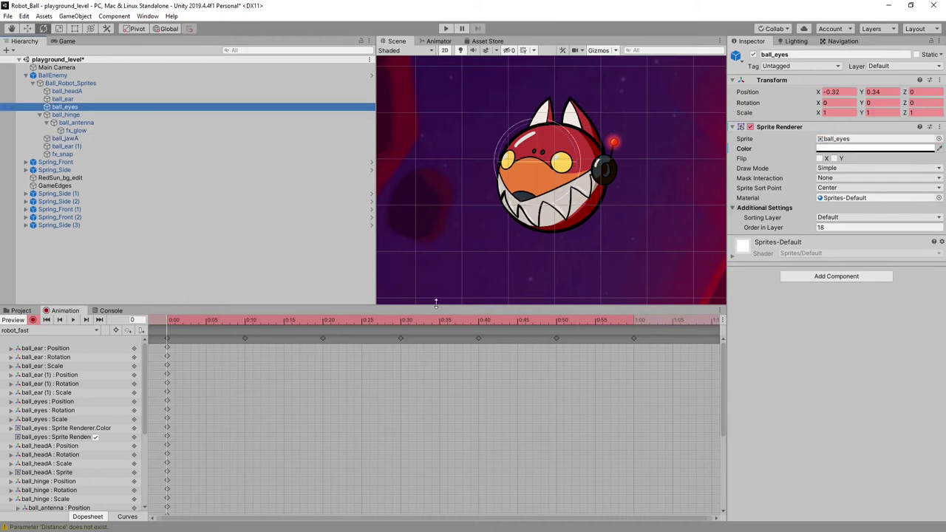
left_click_drag(425, 323, 398, 323)
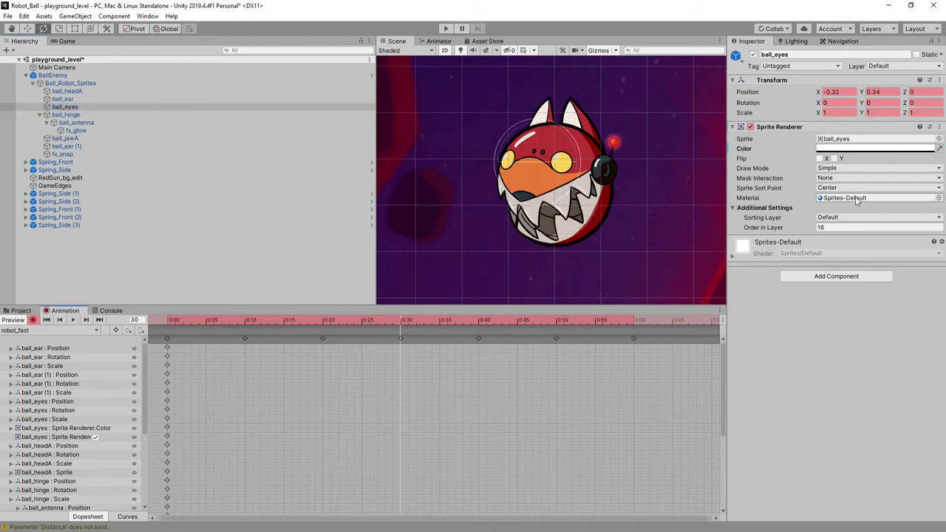
left_click(873, 149)
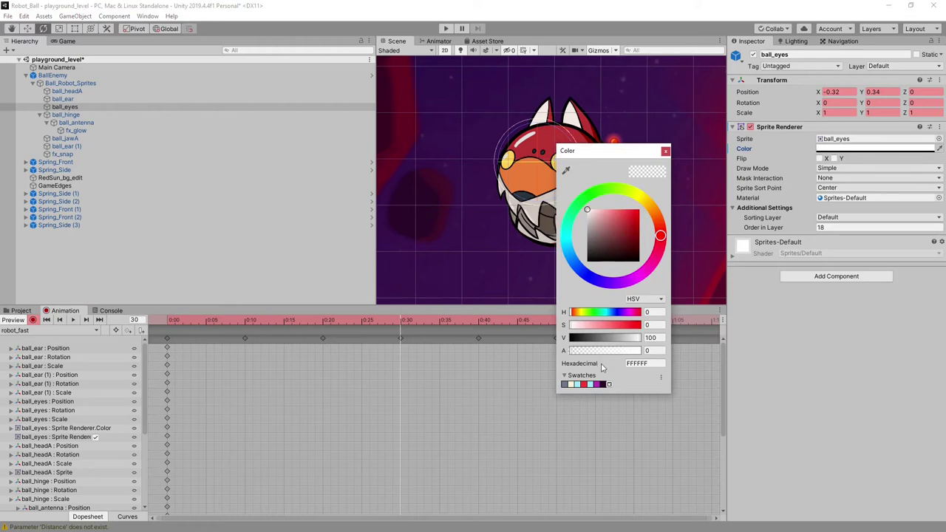
left_click_drag(601, 351, 639, 352)
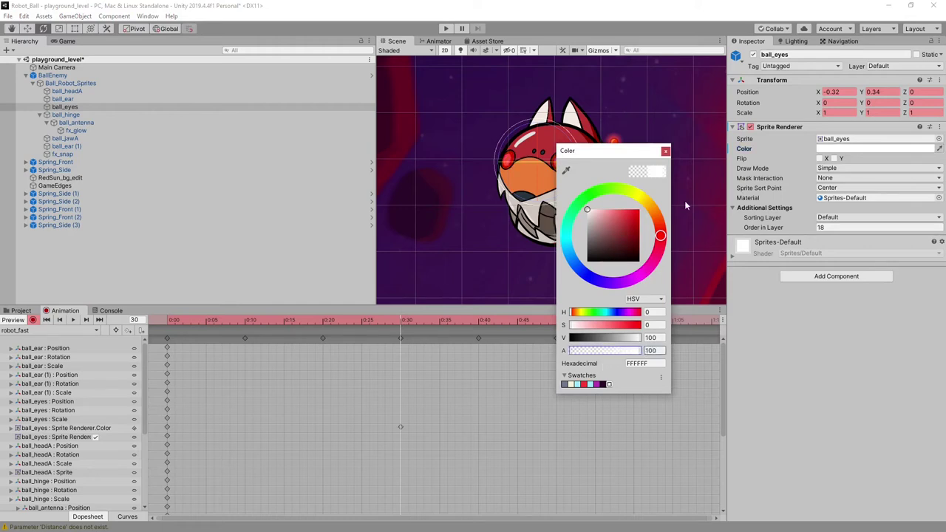
left_click(666, 151)
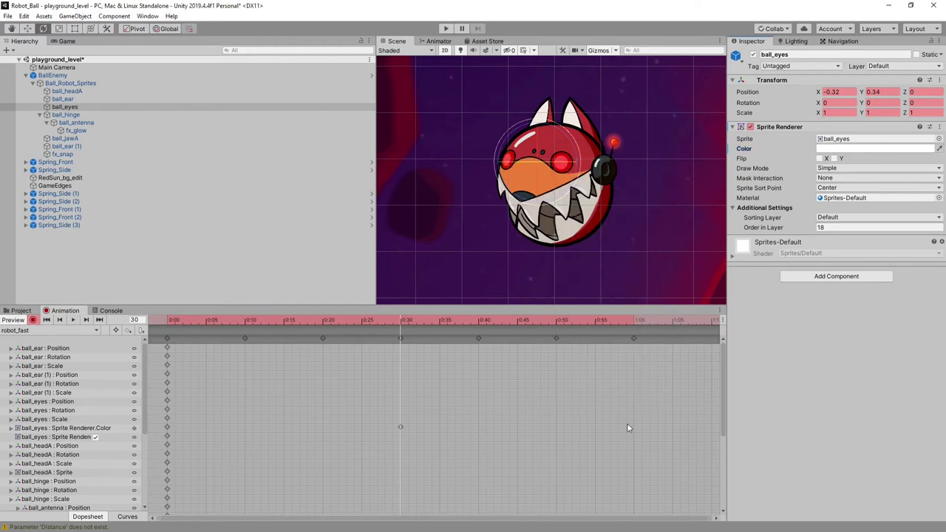
Copy all tracks' keys from frame 0 to frame 60 so the clip ends on its starting pose
left_click_drag(596, 322, 637, 320)
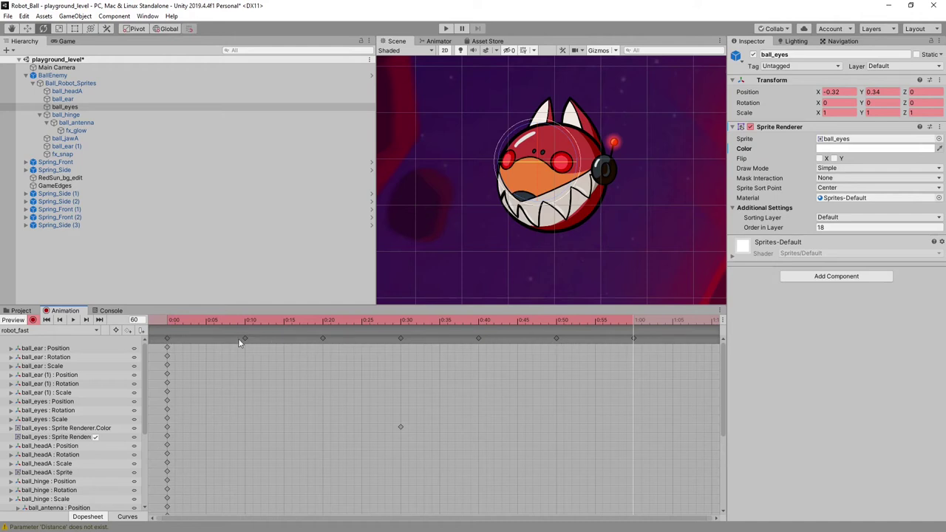
left_click(252, 318)
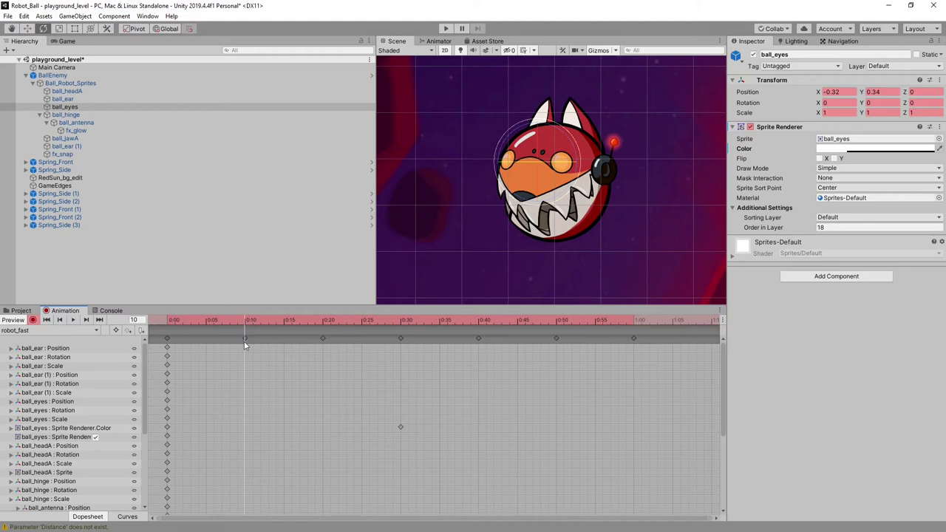
left_click(167, 338)
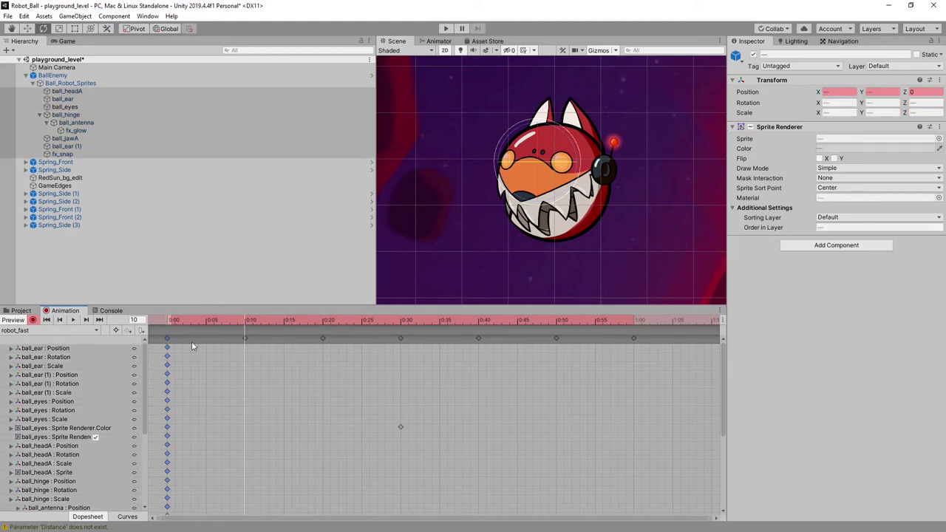
left_click_drag(351, 322, 635, 322)
key("ctrl+v")
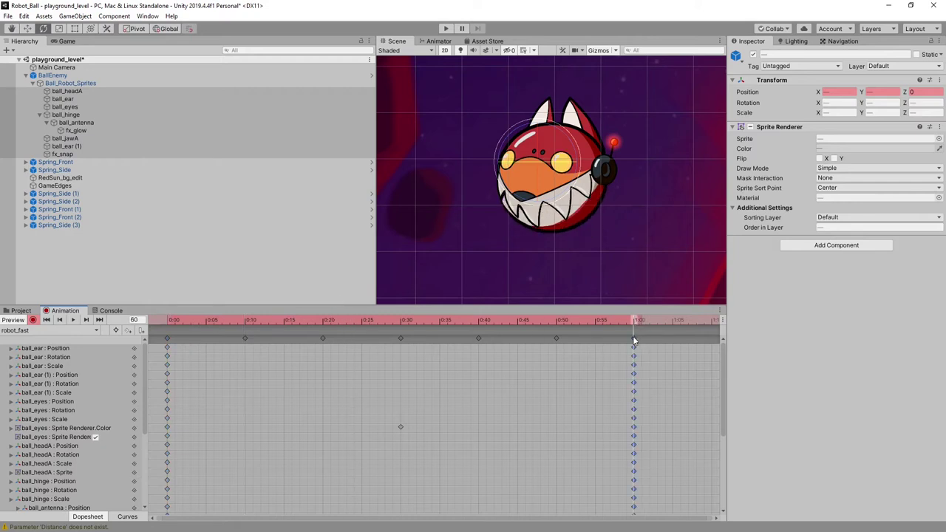
Play the robot_fast clip from the start to check the loop, then return the playhead to frame 0
left_click_drag(634, 324, 167, 322)
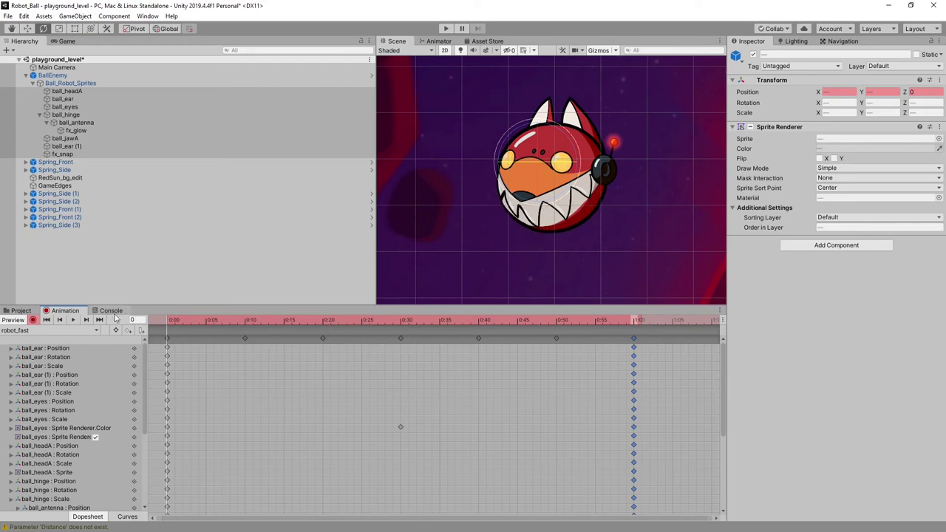
left_click(73, 320)
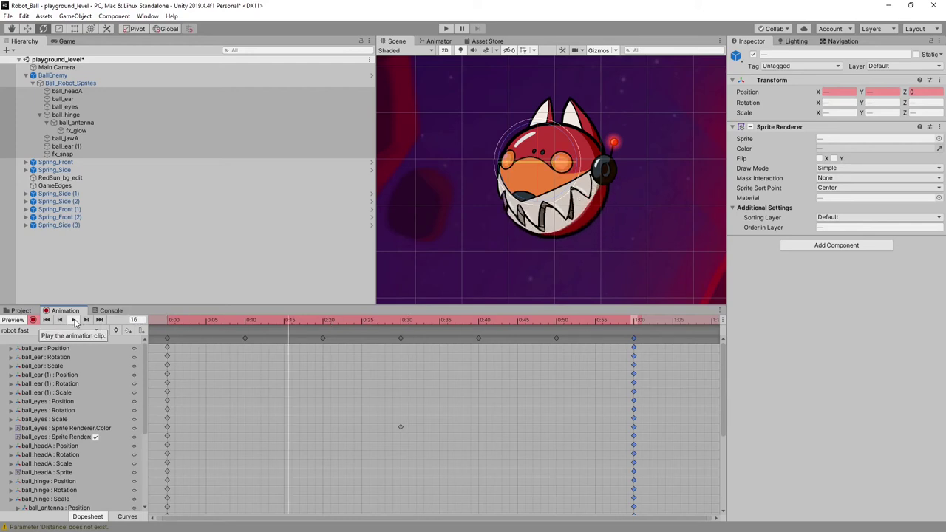
left_click_drag(215, 322, 170, 327)
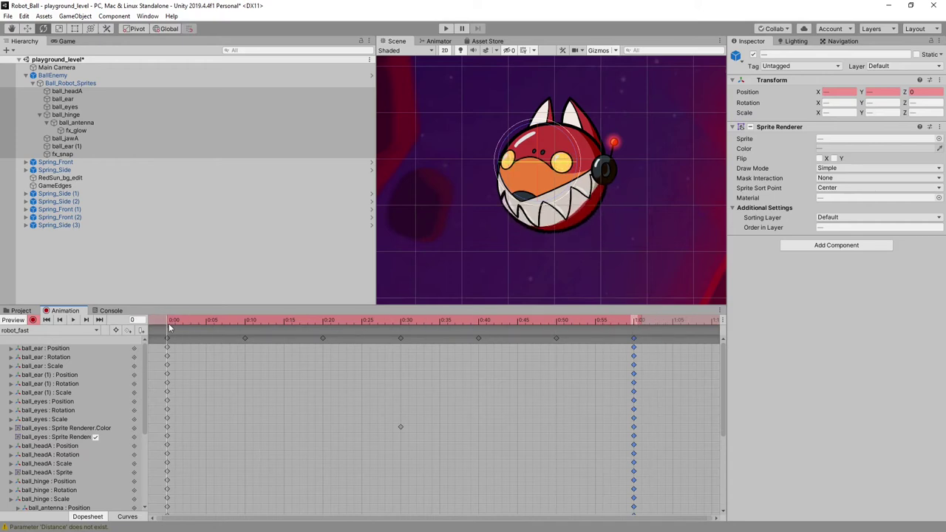
Turn off keyframe recording and show the project's Animations folder
left_click(33, 320)
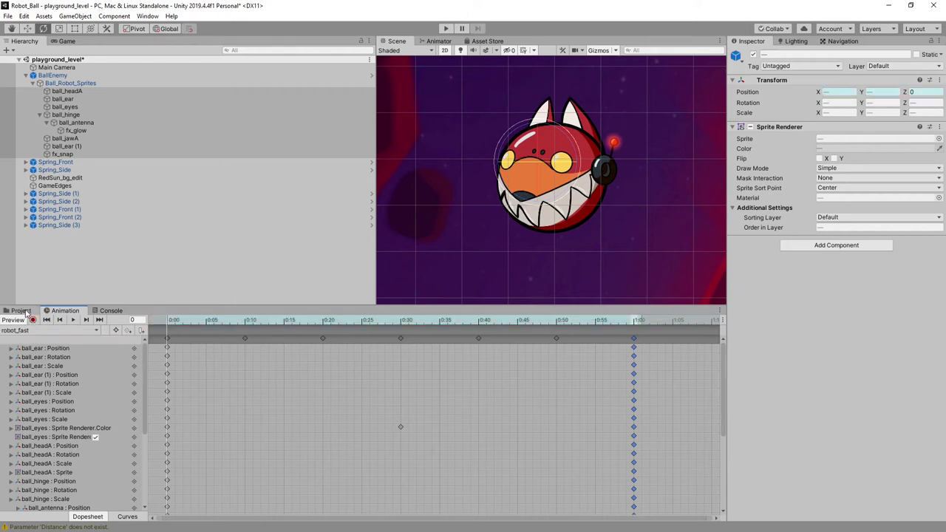
left_click(24, 311)
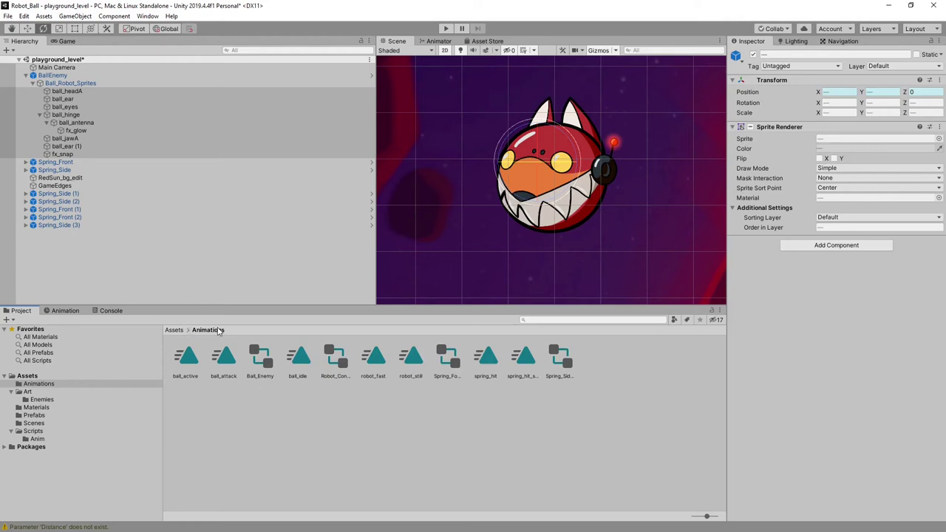
Inspect the Robot_Controller asset and compare the robot_still and robot_fast clips in the Animations folder
left_click(236, 421)
left_click(337, 370)
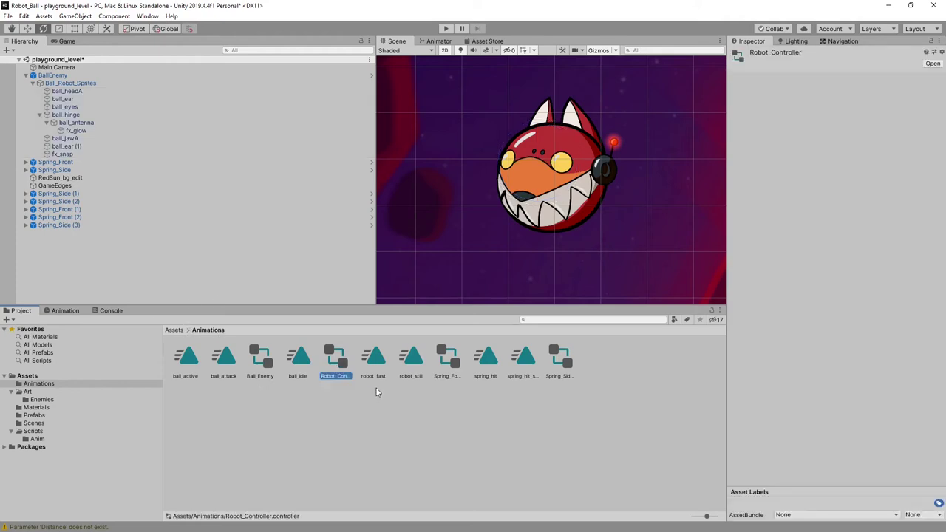
left_click(414, 359)
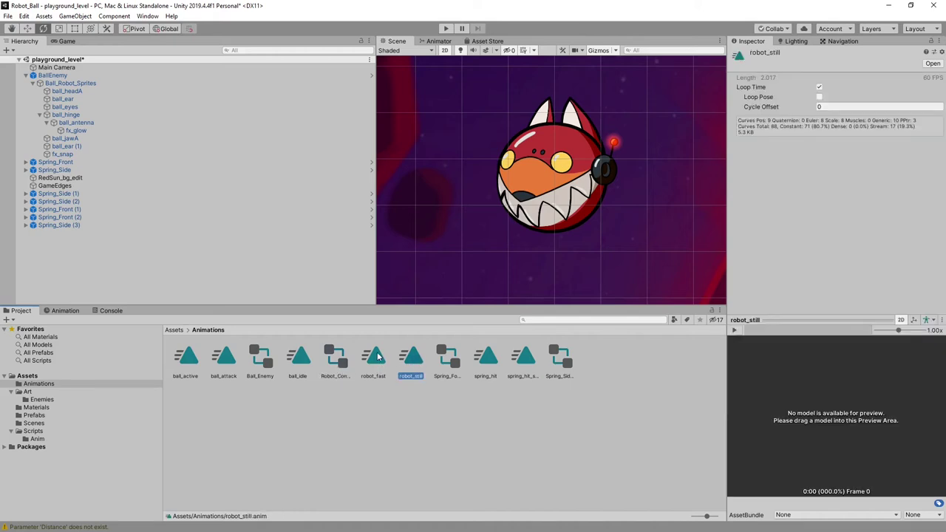
left_click(377, 357)
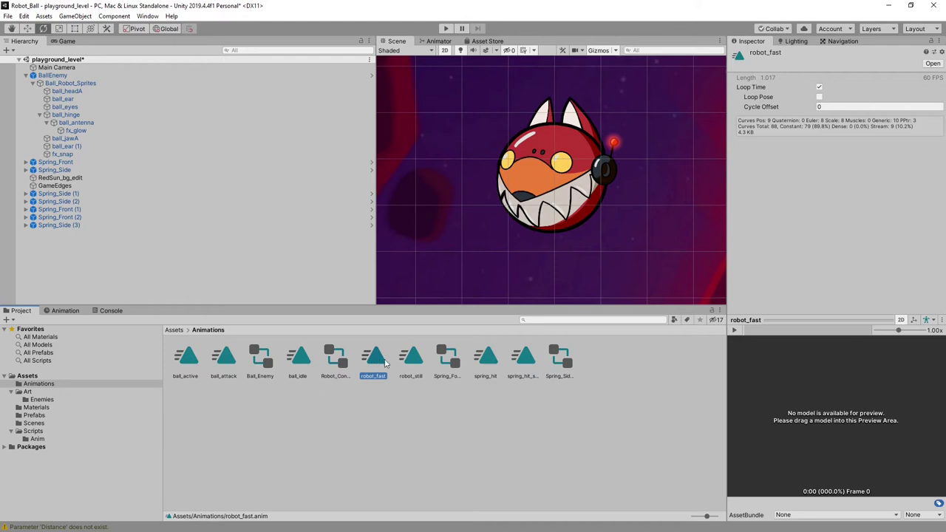
left_click(415, 358)
left_click(373, 357)
left_click(415, 361)
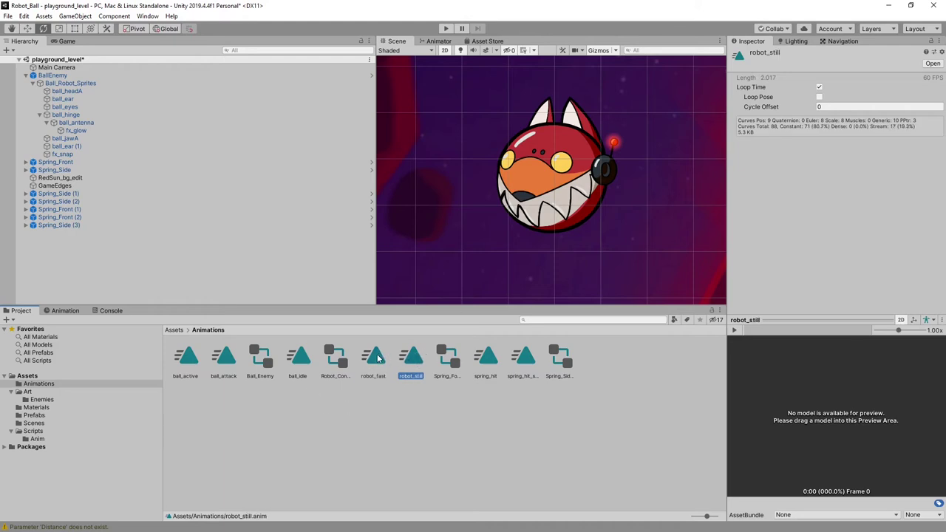
left_click(377, 359)
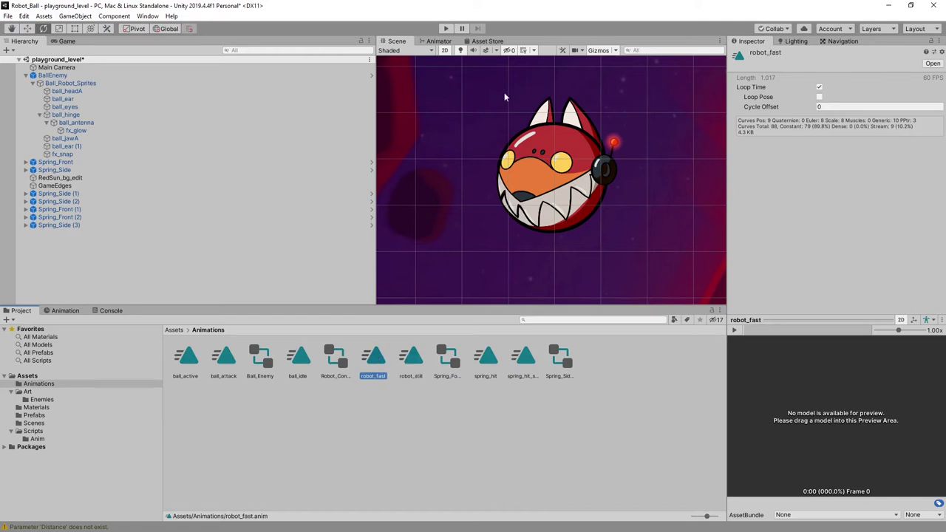
Delete the separate robot_fast state from the Base Layer of Robot_Controller's state graph
left_click(443, 41)
left_click(636, 181)
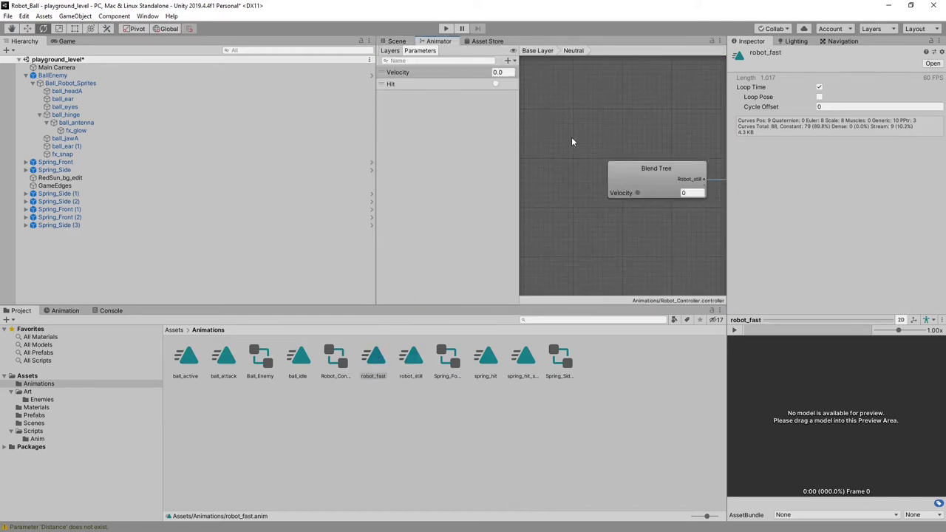
left_click(538, 51)
mouse_move(569, 229)
middle_mouse_down()
mouse_move(622, 255)
mouse_move(577, 240)
middle_mouse_up()
left_click(661, 223)
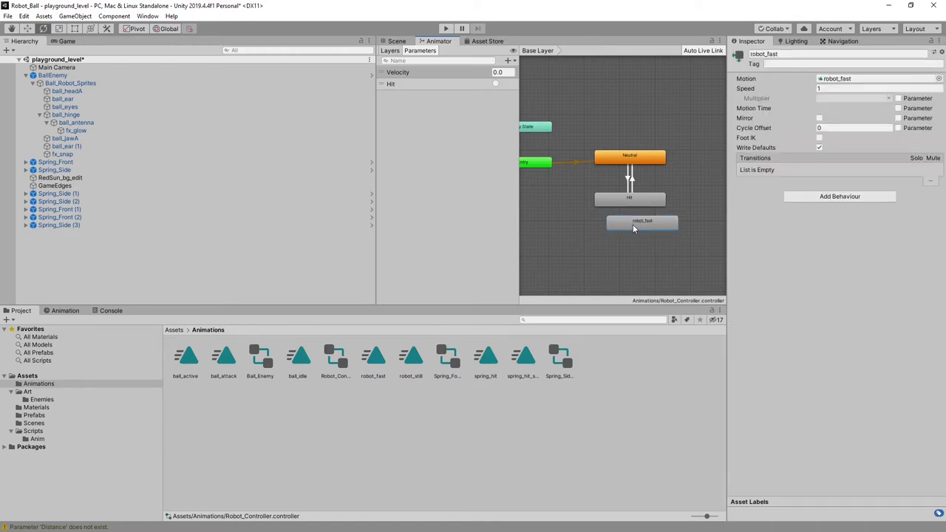
key("Delete")
left_click(574, 135)
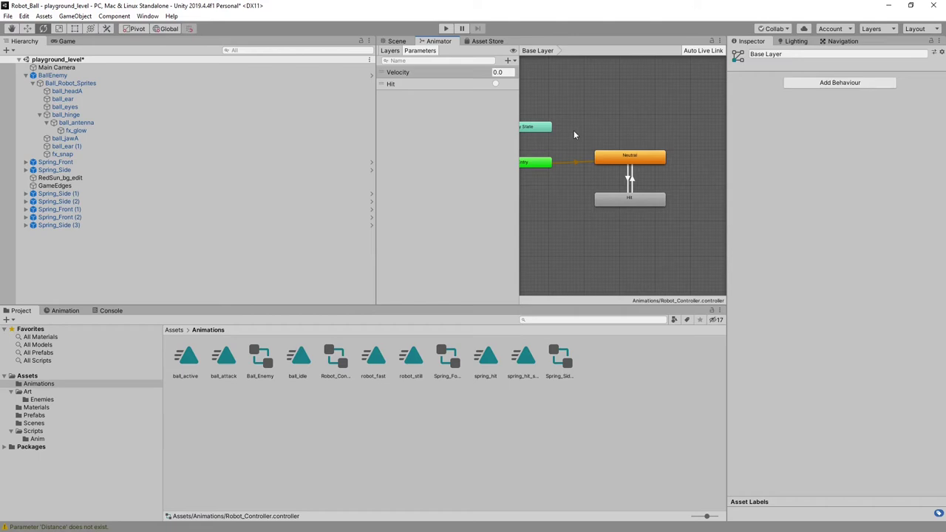
Open the Neutral state's blend tree and assign the robot_fast clip to its empty second motion slot
double_click(645, 158)
left_click(641, 169)
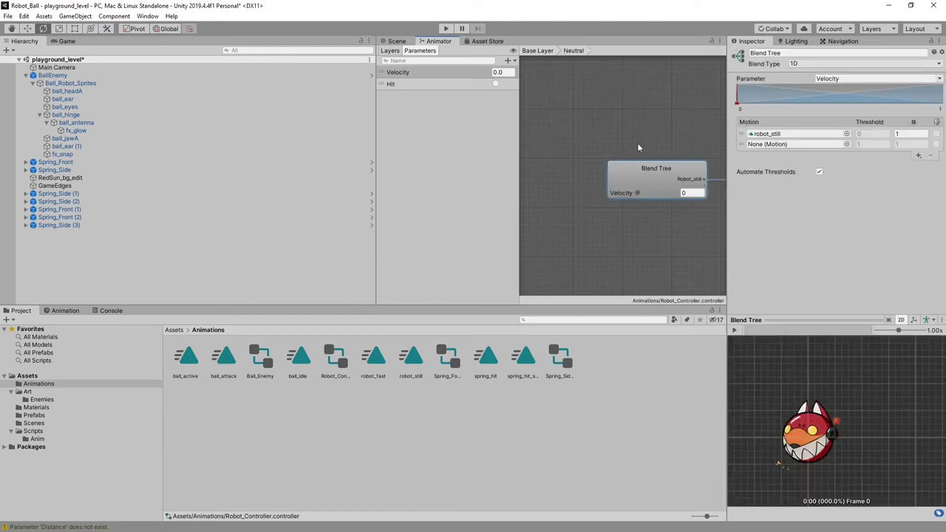
middle_click_drag(656, 126, 586, 128)
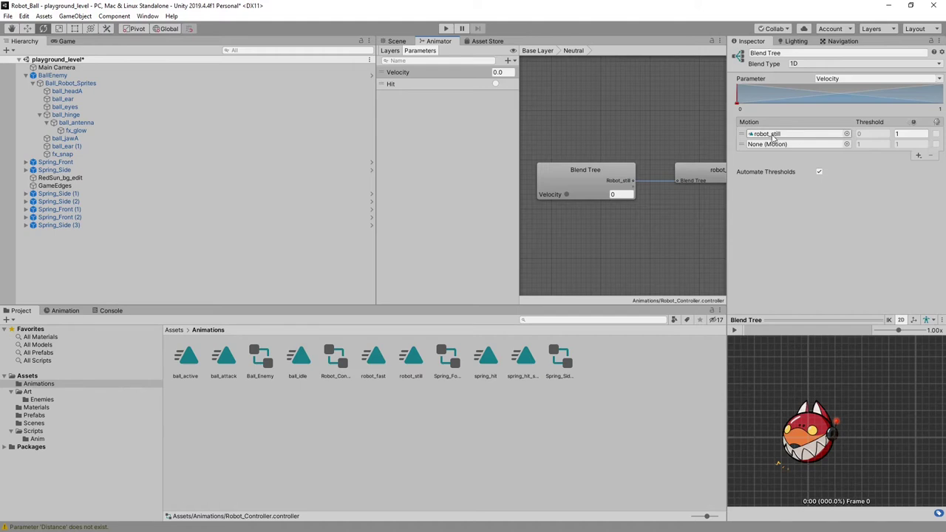
left_click(847, 144)
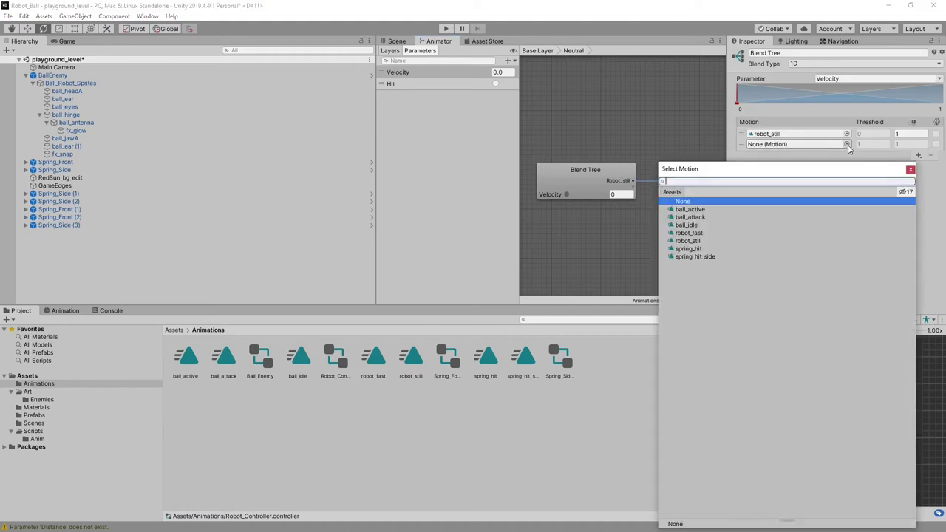
left_click(691, 233)
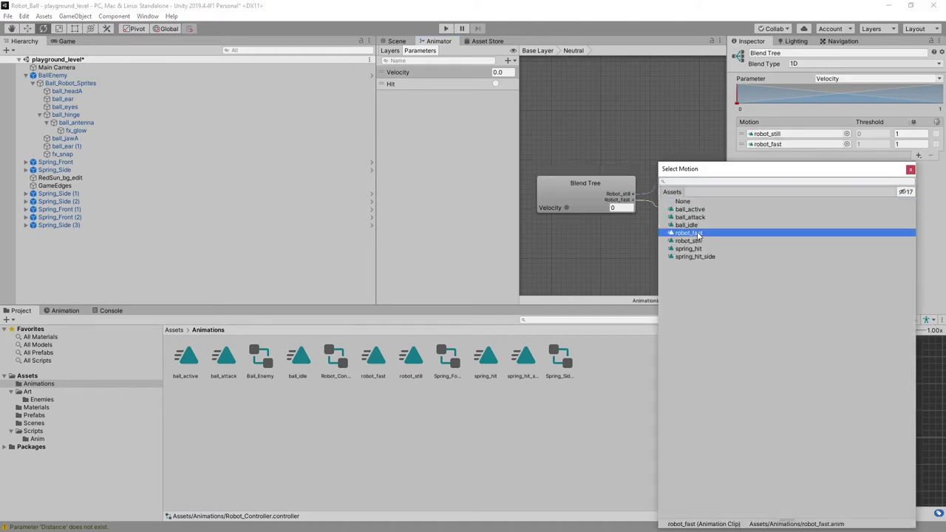
left_click(910, 170)
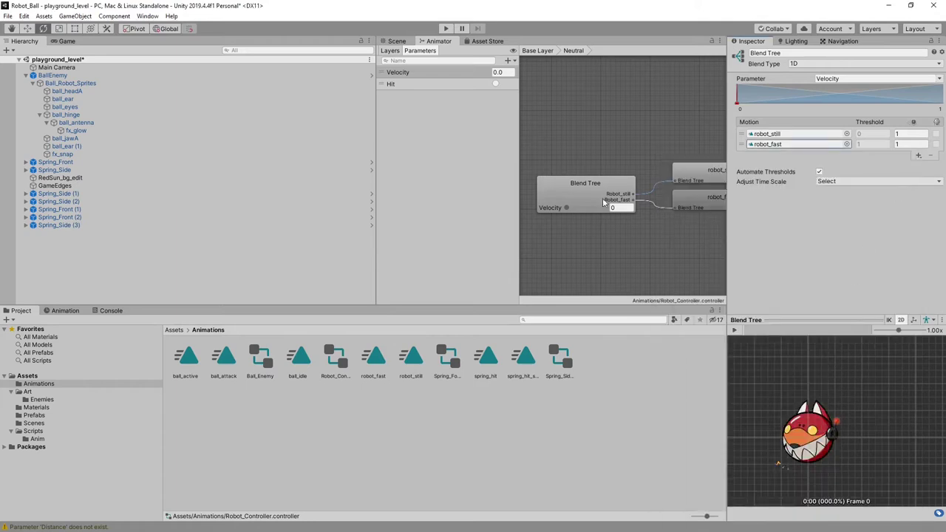
Play the blend tree preview while varying the Velocity value, and stop the preview
mouse_move(566, 207)
left_mouse_down()
mouse_move(632, 210)
mouse_move(561, 212)
left_mouse_up()
left_click(736, 330)
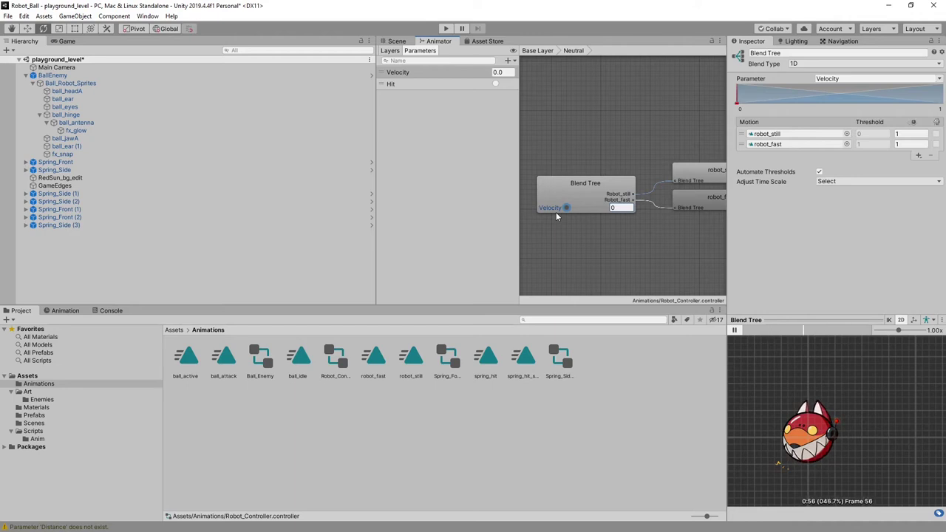
mouse_move(559, 212)
left_mouse_down()
mouse_move(633, 212)
mouse_move(550, 210)
left_mouse_up()
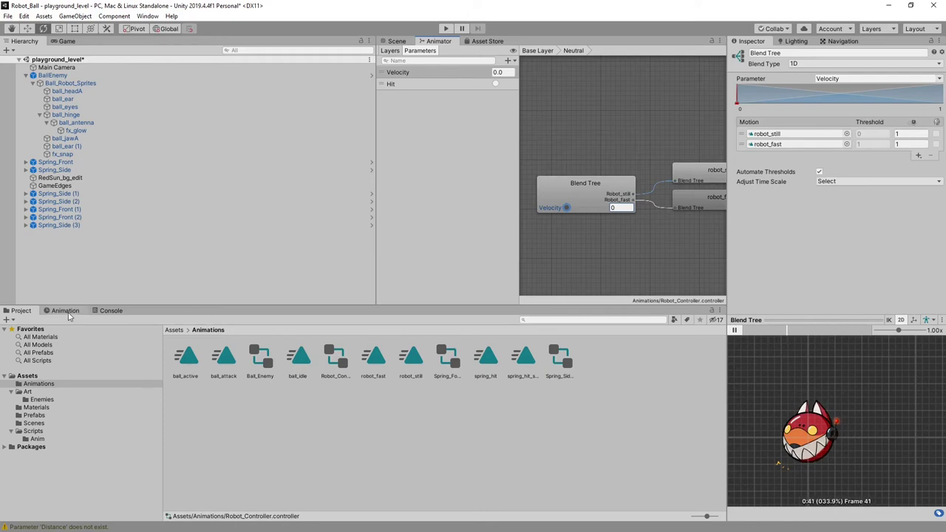
left_click(734, 331)
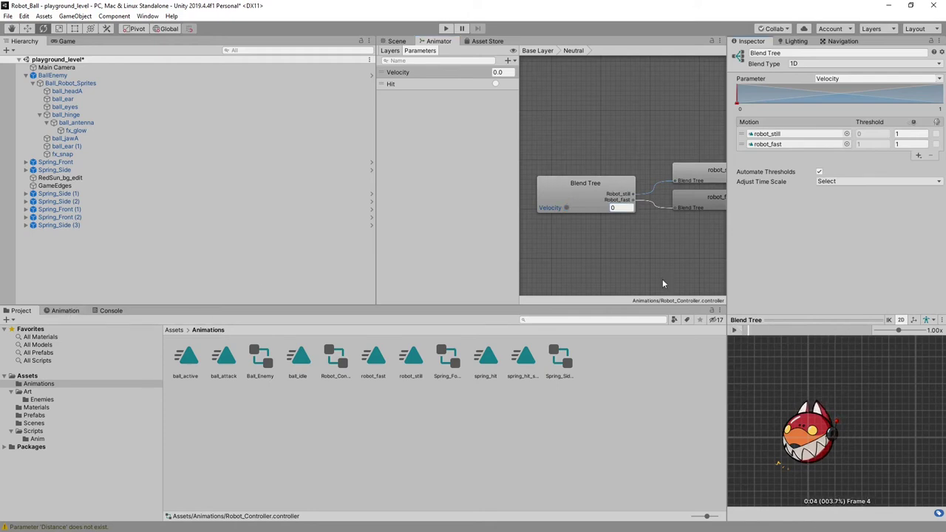
Show the robot ball in the Scene view and bring up the Animation window
left_click(399, 42)
left_click(206, 419)
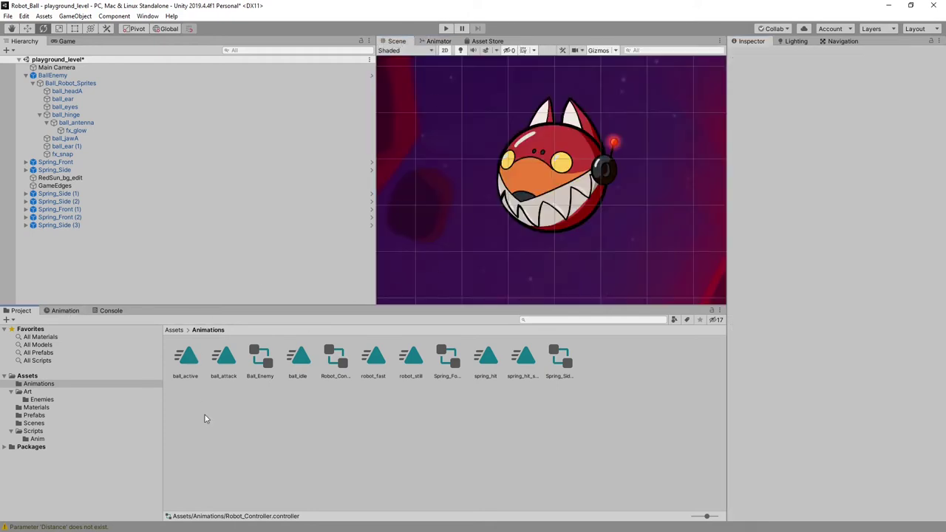
left_click(65, 311)
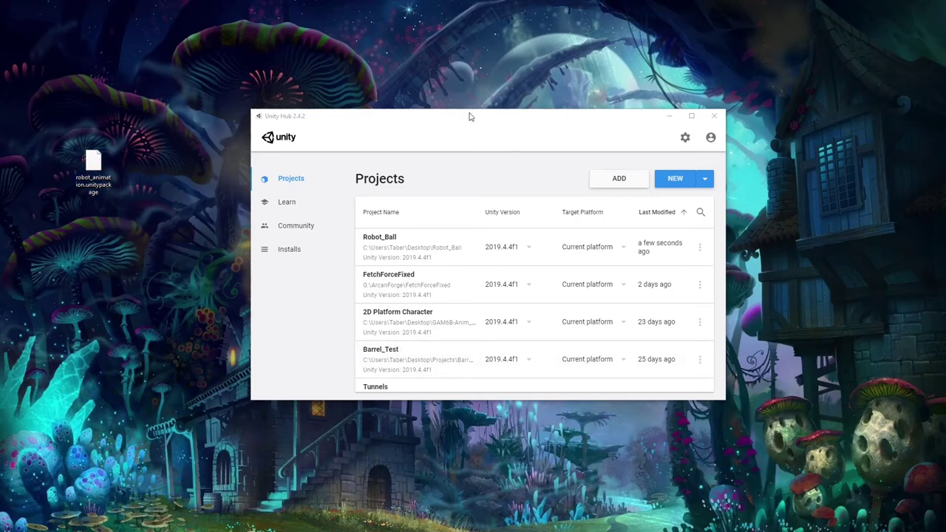
Create a new 2D project named ball_animation_project on the desktop from Unity Hub
left_click(675, 182)
left_click_drag(212, 167, 424, 201)
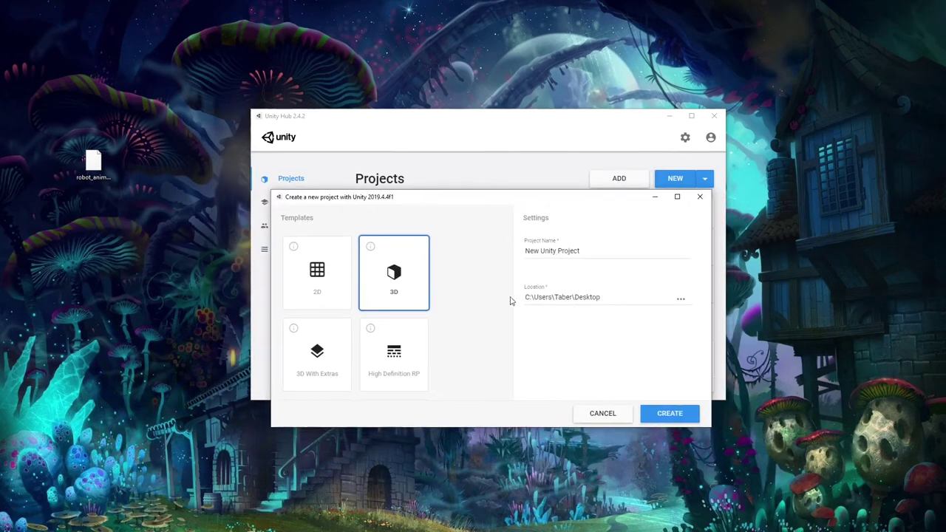
left_click(323, 283)
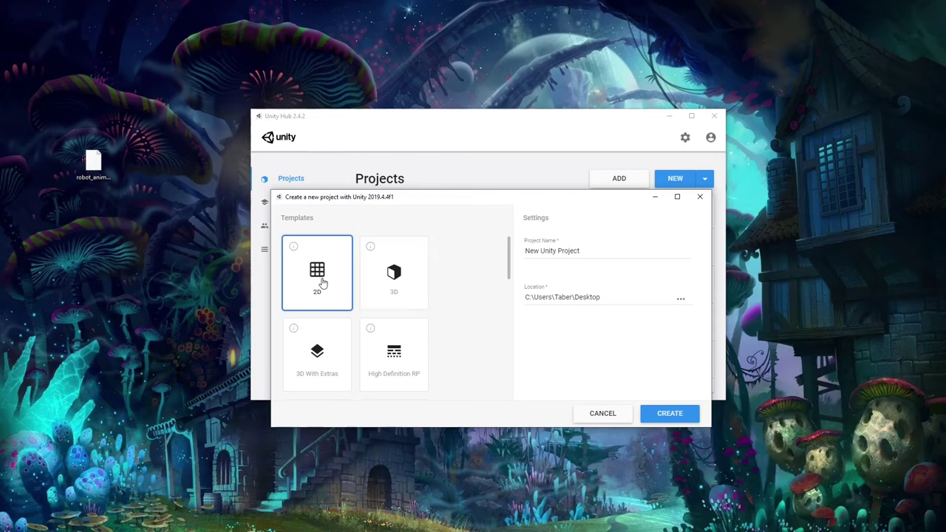
left_click(593, 253)
left_click_drag(601, 252, 518, 252)
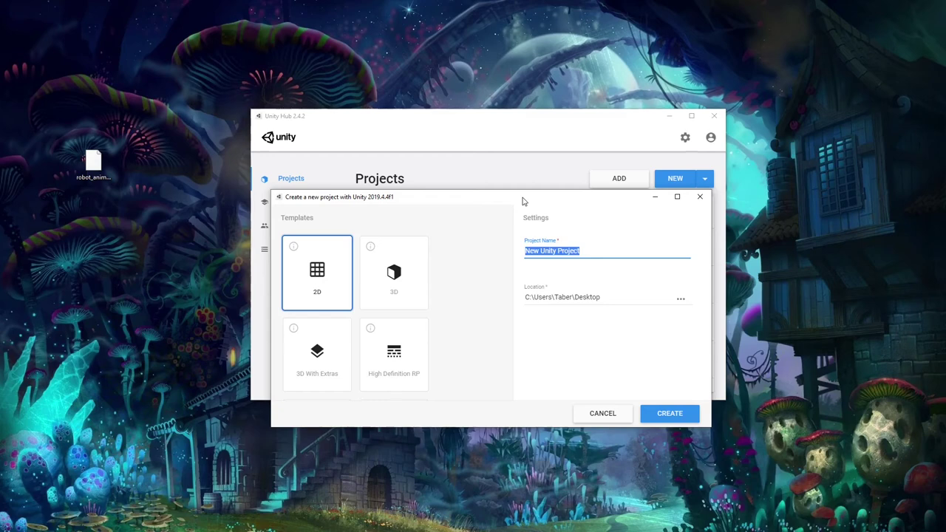
type("ball_animation_pro")
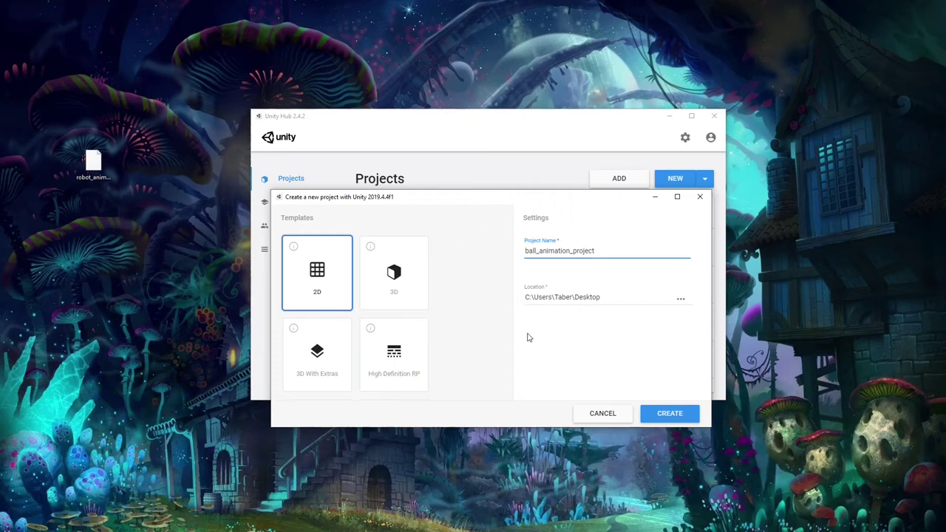
left_click(672, 413)
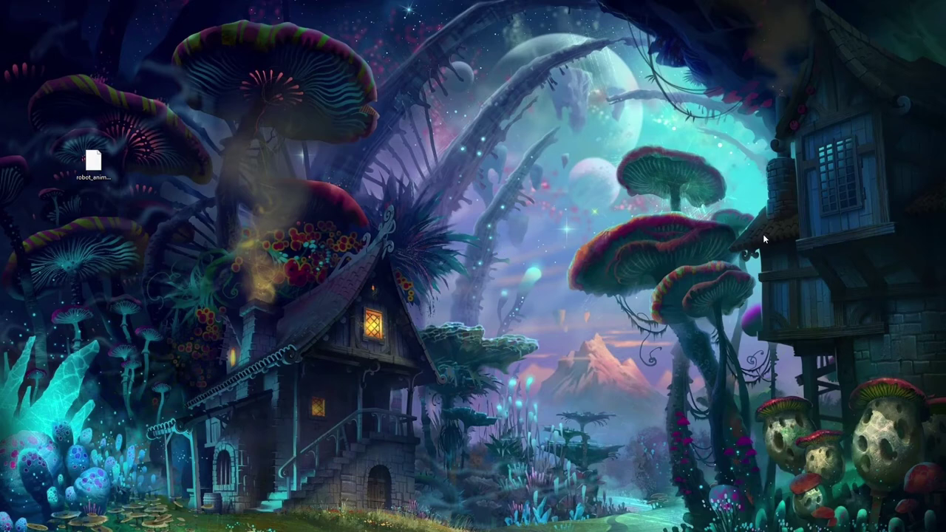
Move the robot_animations package aside on the desktop, look into the new project's Scenes folder and return to Assets
left_click_drag(93, 161, 57, 162)
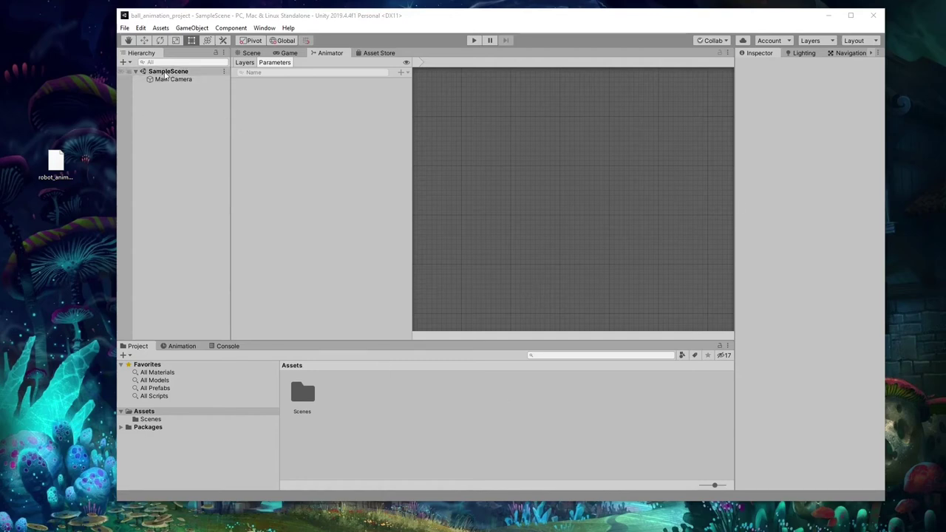
left_click(327, 399)
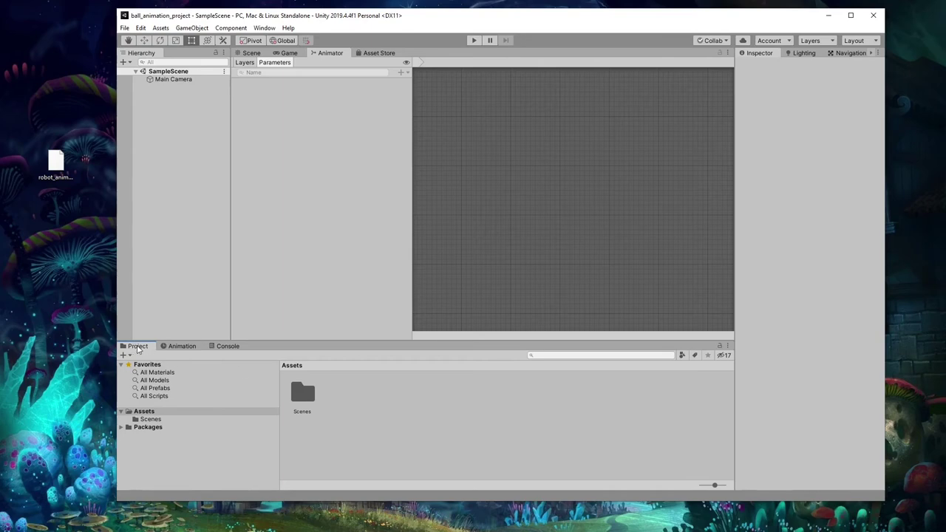
double_click(302, 393)
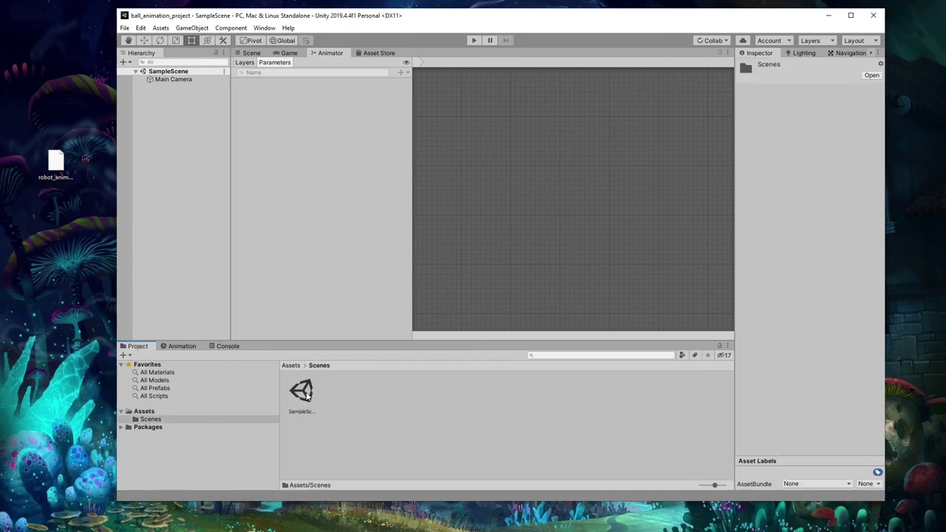
left_click(344, 398)
left_click(201, 453)
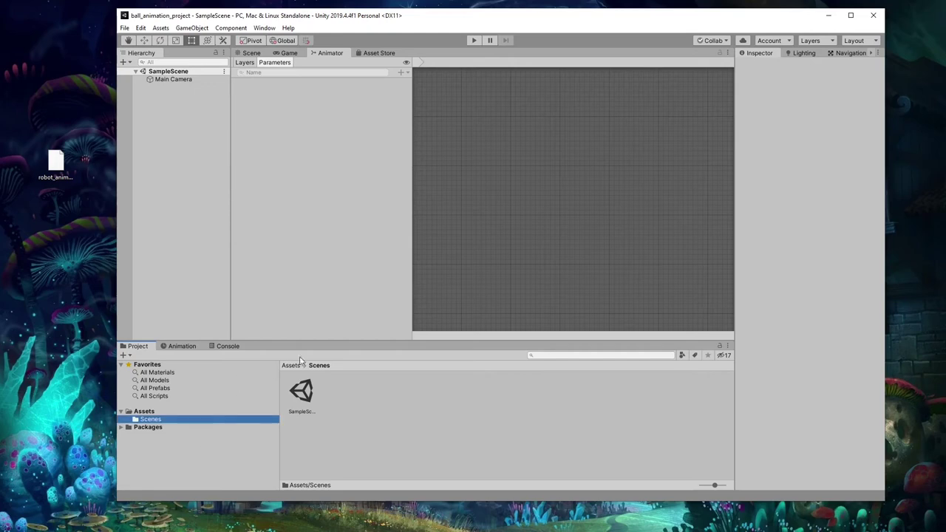
left_click(292, 365)
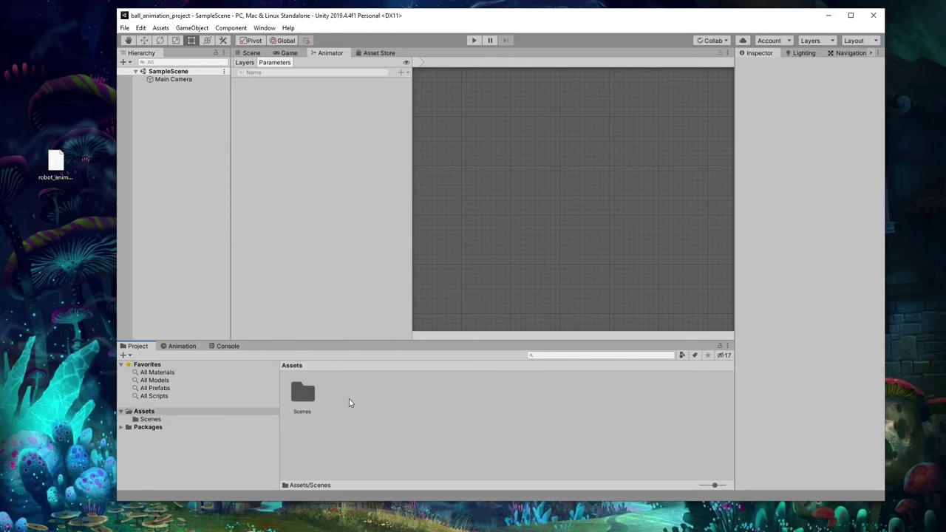
Import all items of robot_animations.unitypackage from the desktop into the project's Assets
left_click(56, 161)
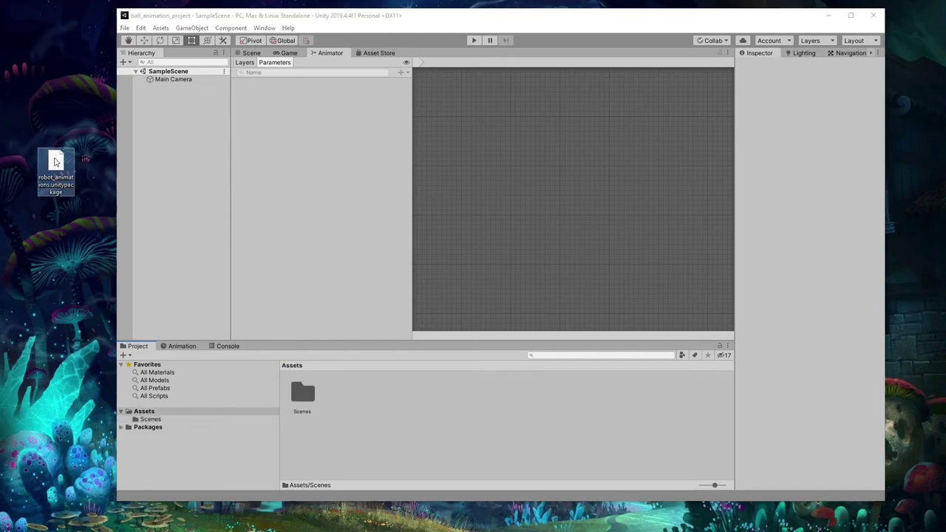
left_click_drag(56, 161, 429, 415)
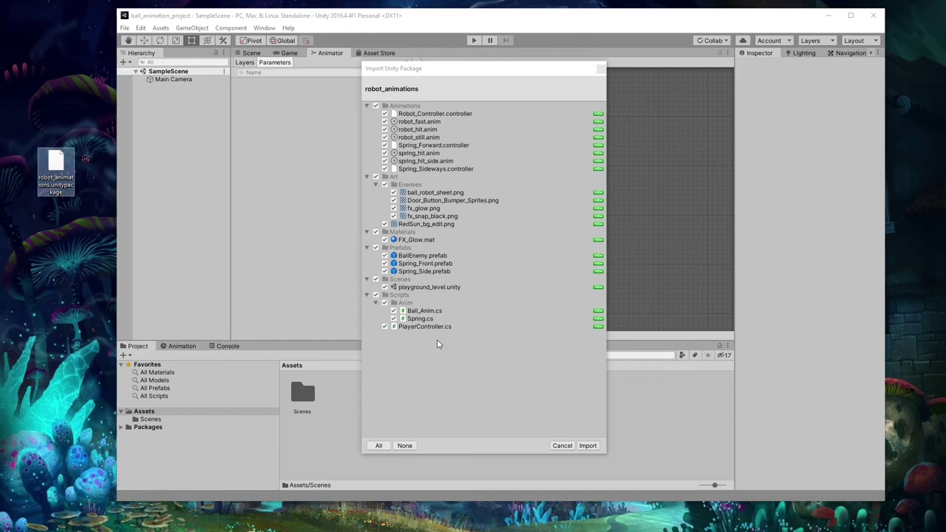
left_click(589, 446)
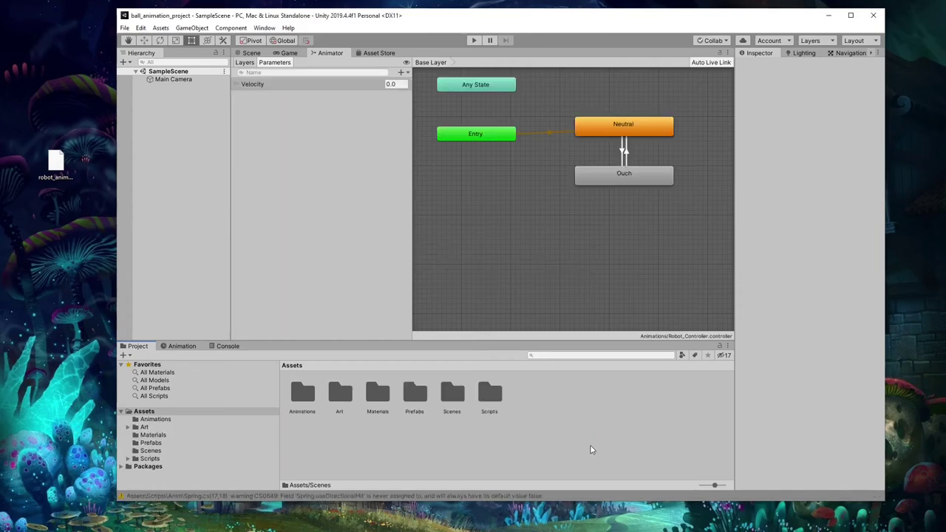
Open the playground_level scene from the Scenes folder
double_click(453, 396)
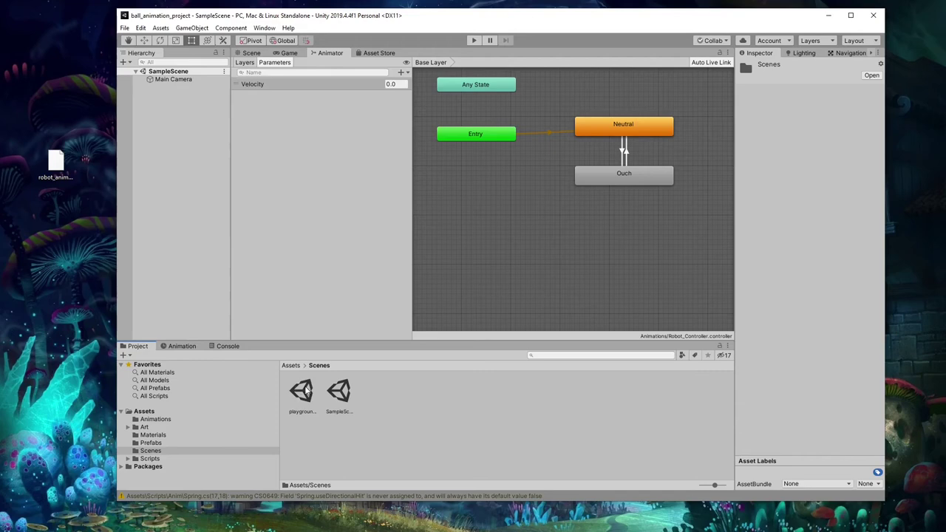
left_click(304, 392)
left_click(292, 366)
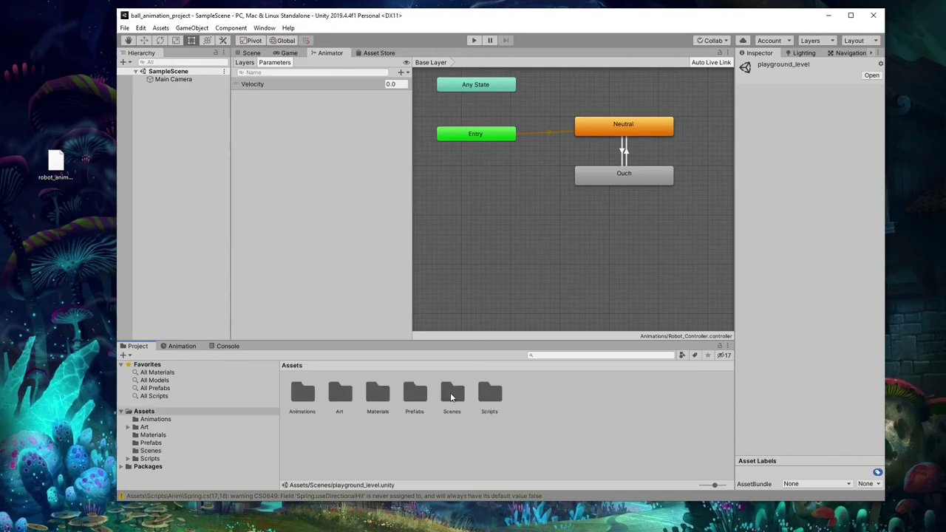
double_click(453, 394)
left_click(306, 393)
double_click(306, 393)
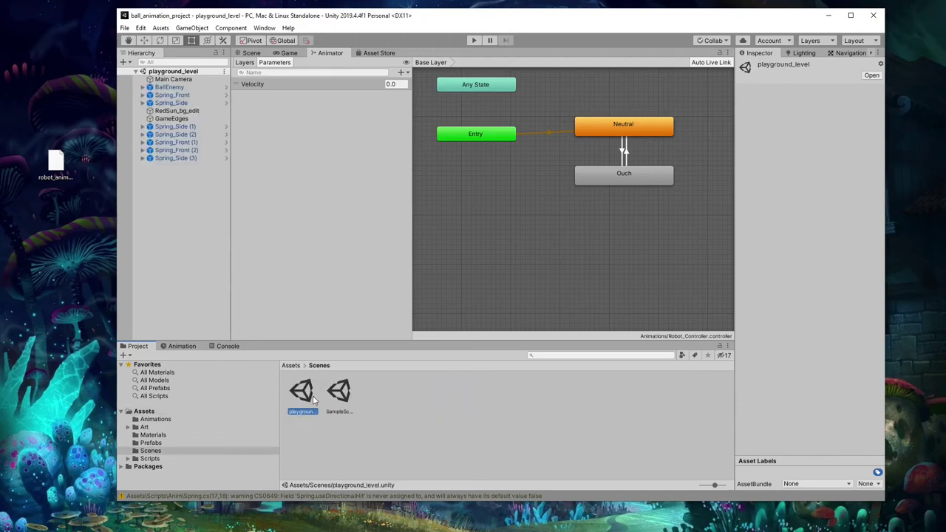
Compare the level in the Game and Scene views, with the editor window maximized
left_click(283, 53)
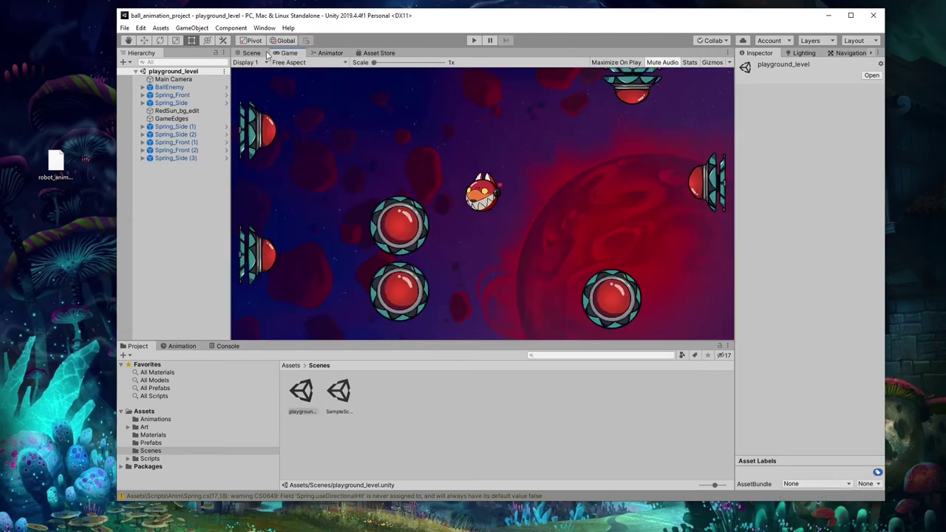
left_click(255, 53)
left_click(288, 53)
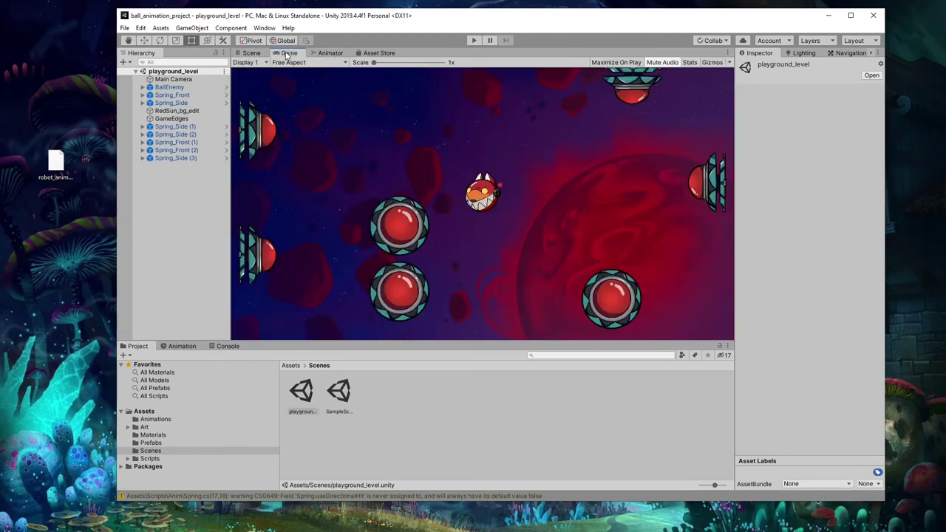
left_click(851, 15)
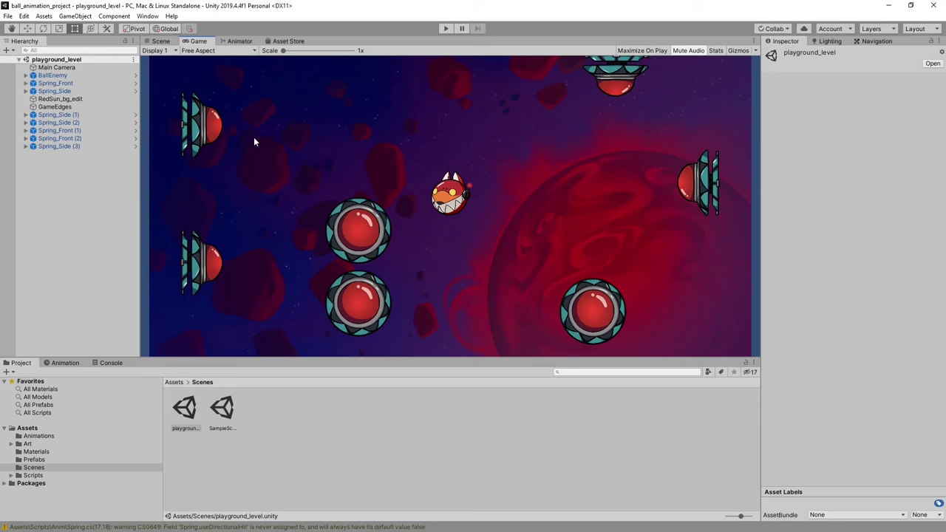
left_click(159, 41)
left_click(198, 42)
left_click(163, 42)
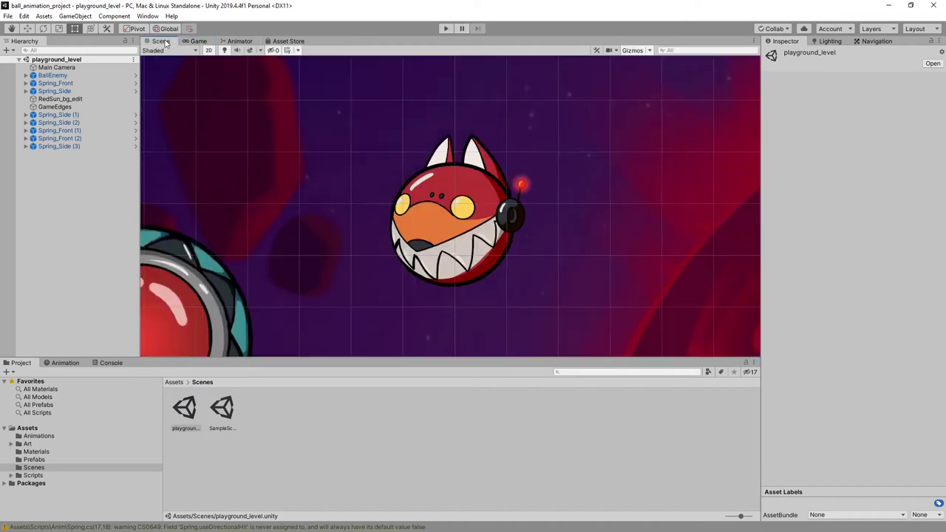
Examine the robot ball in the Scene view and select the background sprite behind it
scroll(355, 216, "down", 3)
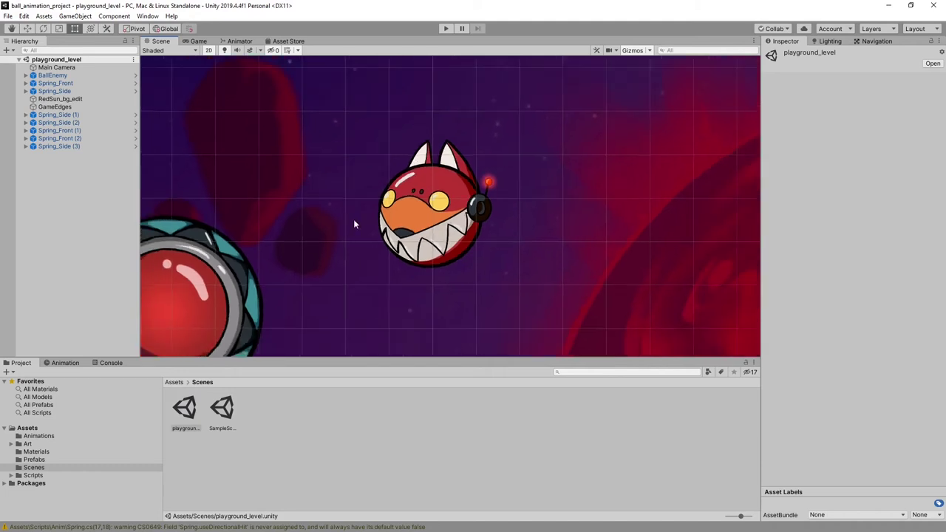
left_click(413, 210)
left_click(365, 154)
scroll(362, 158, "up", 5)
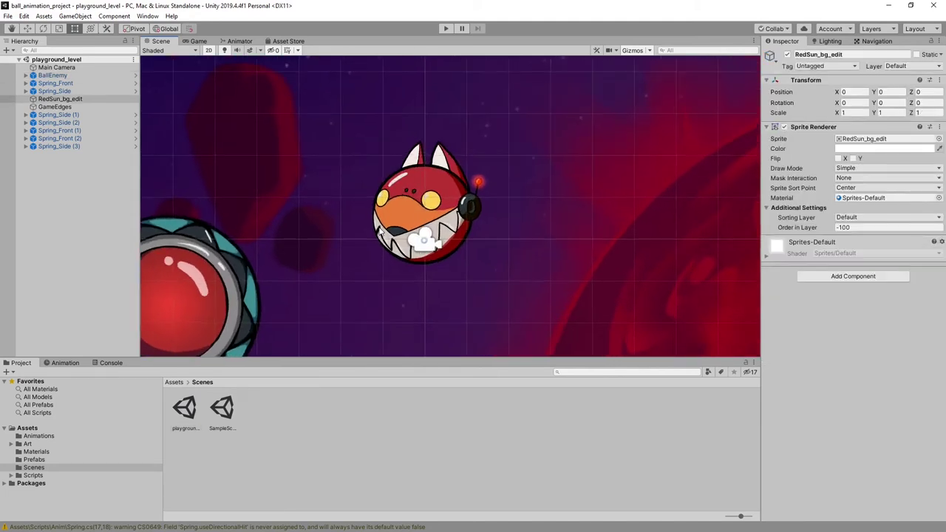
scroll(466, 224, "down", 3)
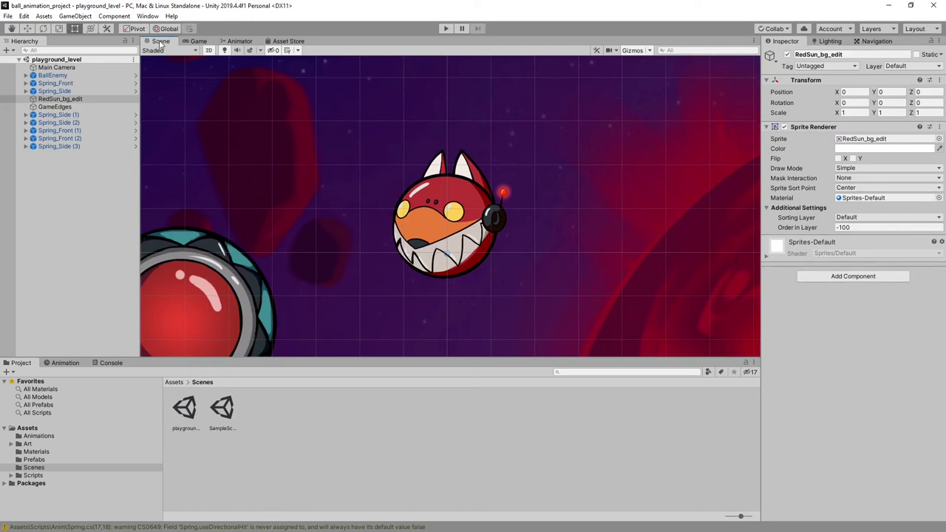
Inspect the BallEnemy, Spring_Side, GameEdges and Spring_Front objects in the scene hierarchy
left_click(42, 76)
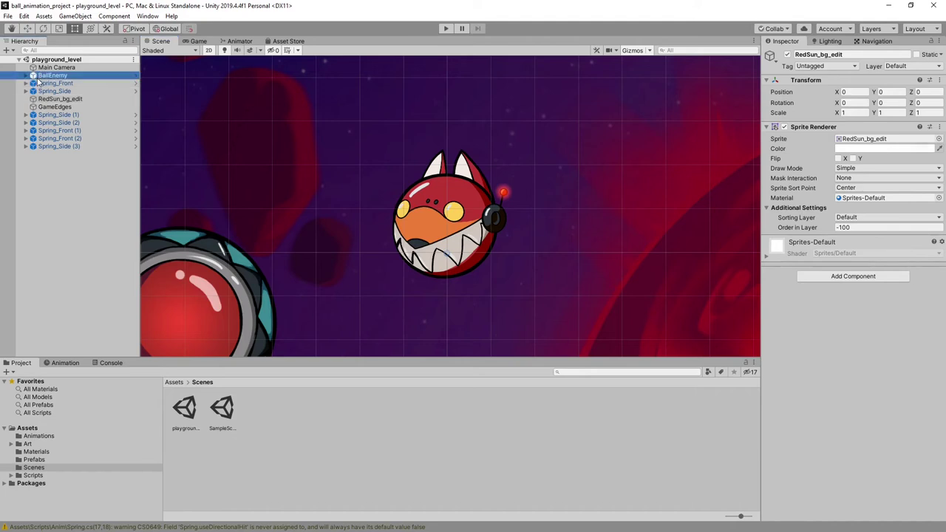
left_click(52, 91)
left_click(53, 106)
left_click(46, 83)
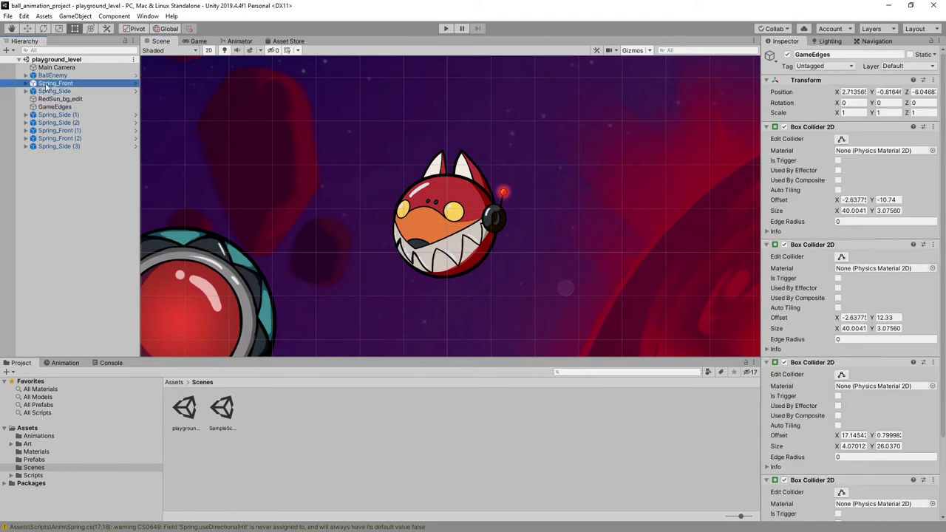
Open the Animation window for BallEnemy's child object Ball_Robot_Sprites and check its list of animation clips
left_click(48, 76)
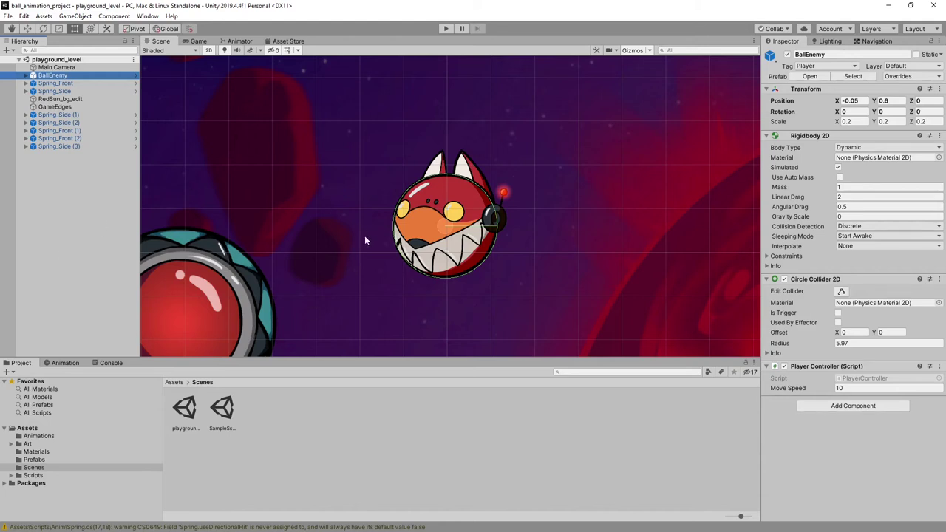
left_click(74, 367)
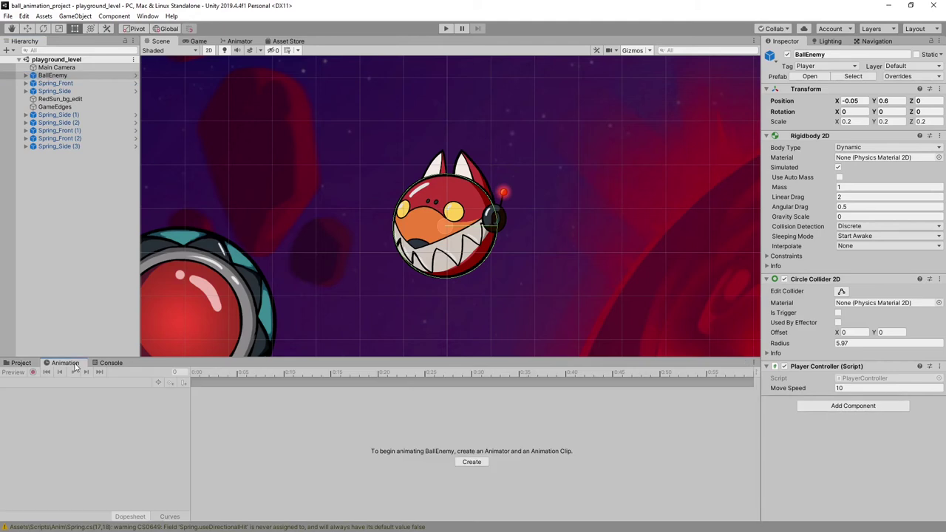
left_click(26, 77)
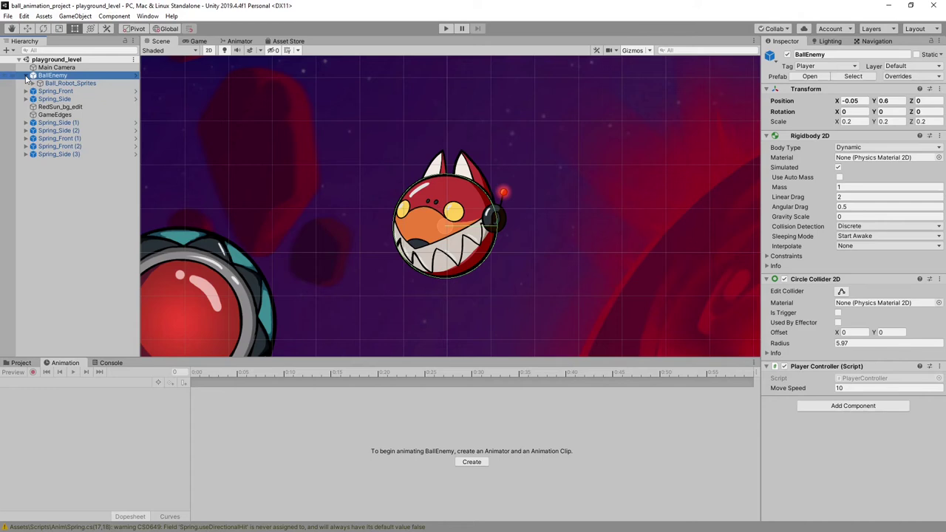
left_click(58, 83)
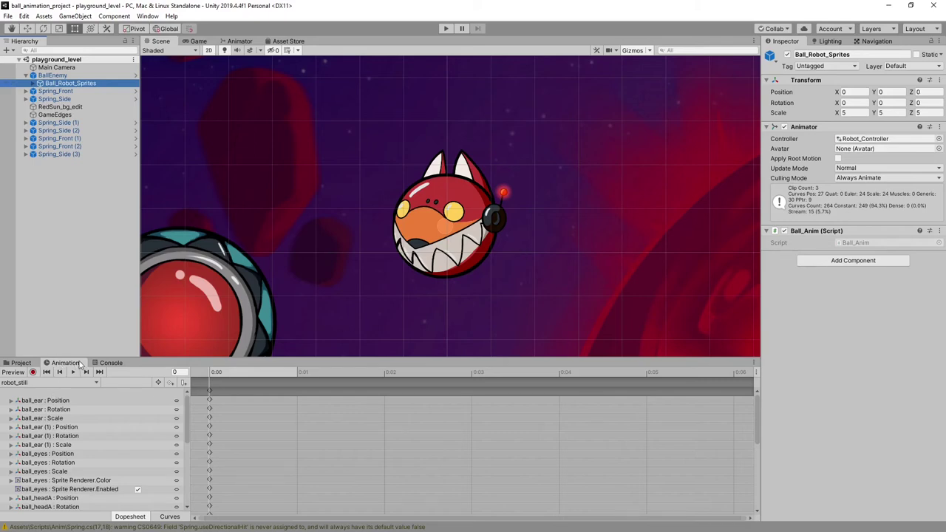
left_click(25, 383)
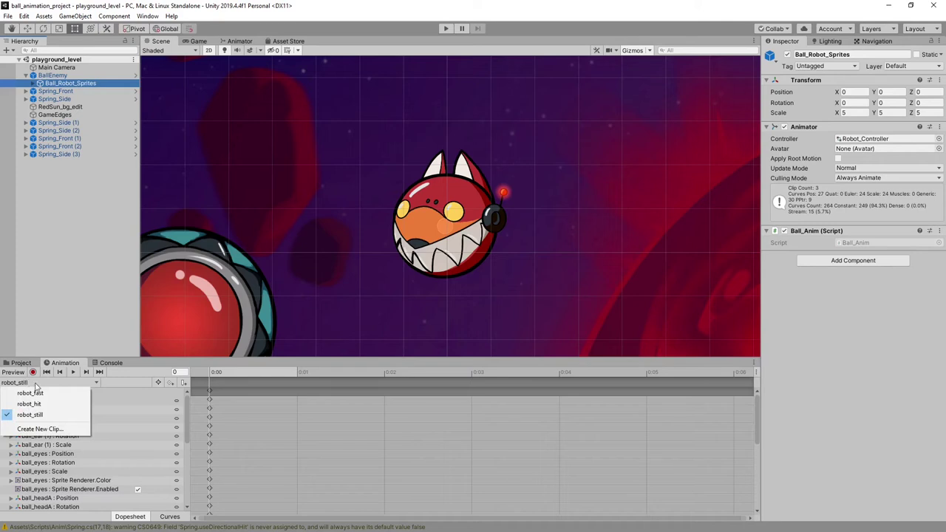
left_click(34, 385)
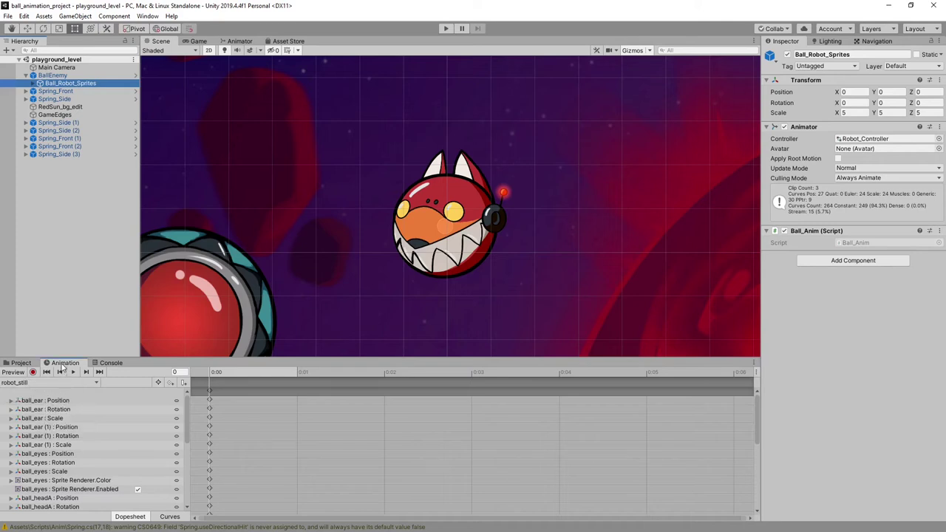
Bring up the Animator window to view the state graph of Ball_Robot_Sprites' Robot_Controller
left_click(63, 366)
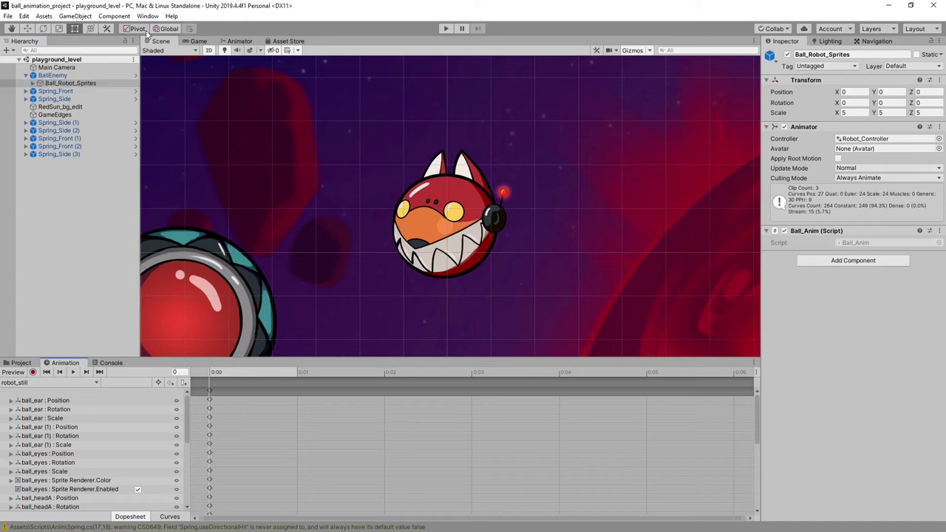
left_click(145, 16)
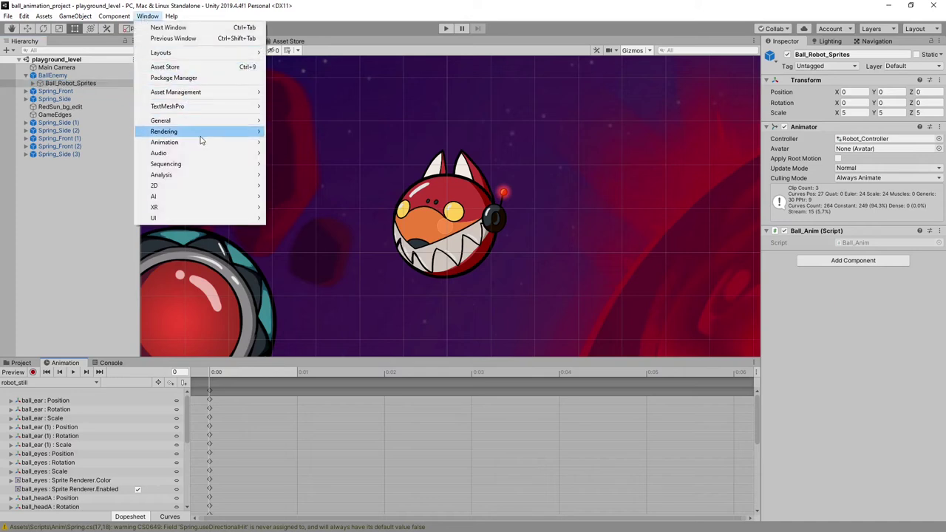
mouse_move(196, 148)
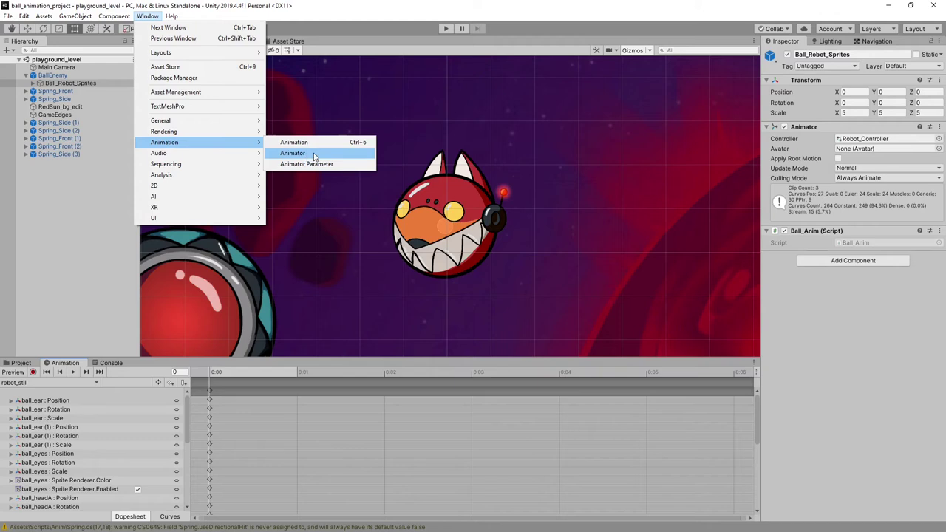
left_click(347, 5)
left_click(239, 41)
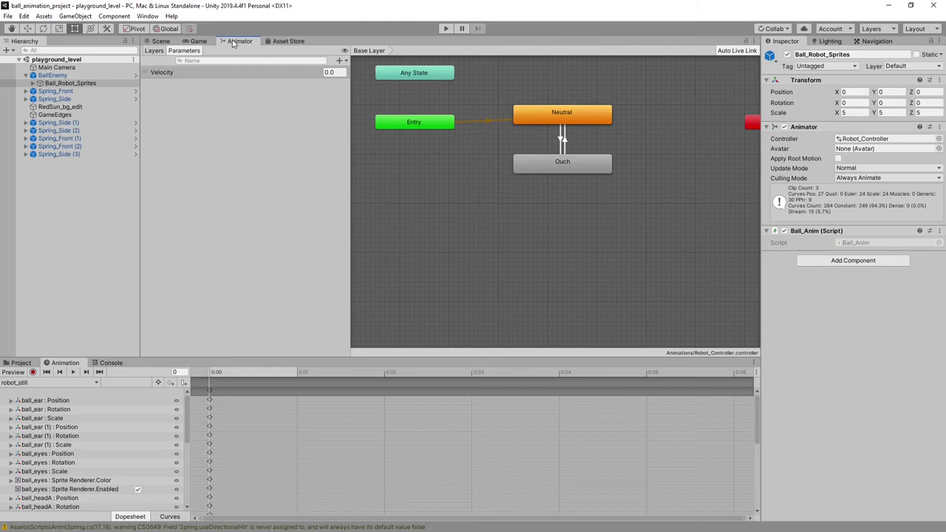
Undock the Animator window, move it over the editor, and dock it back between Game and Asset Store
left_click_drag(237, 42, 440, 119)
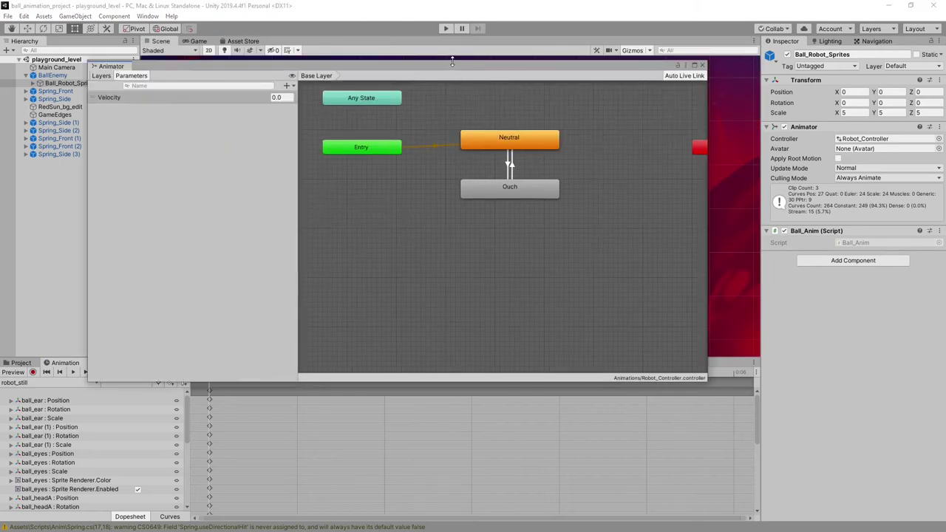
left_click_drag(452, 61, 538, 134)
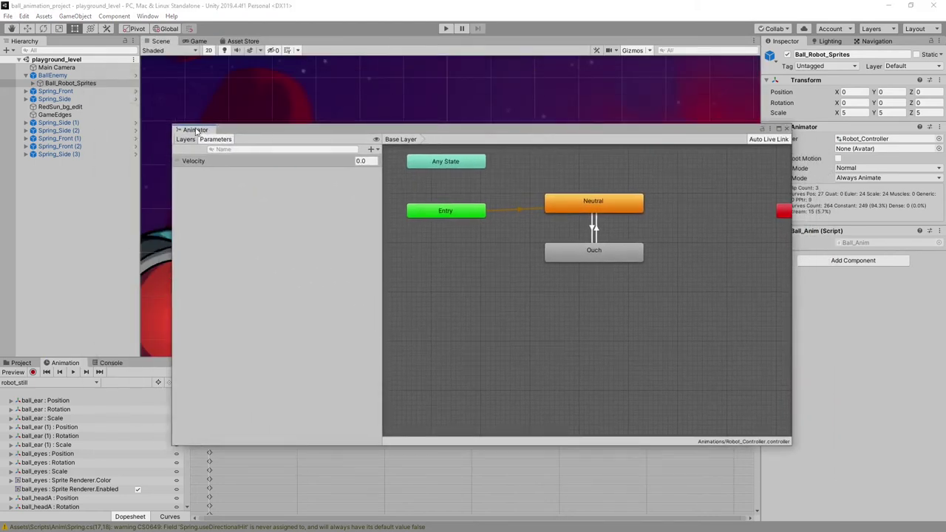
left_click_drag(196, 131, 248, 46)
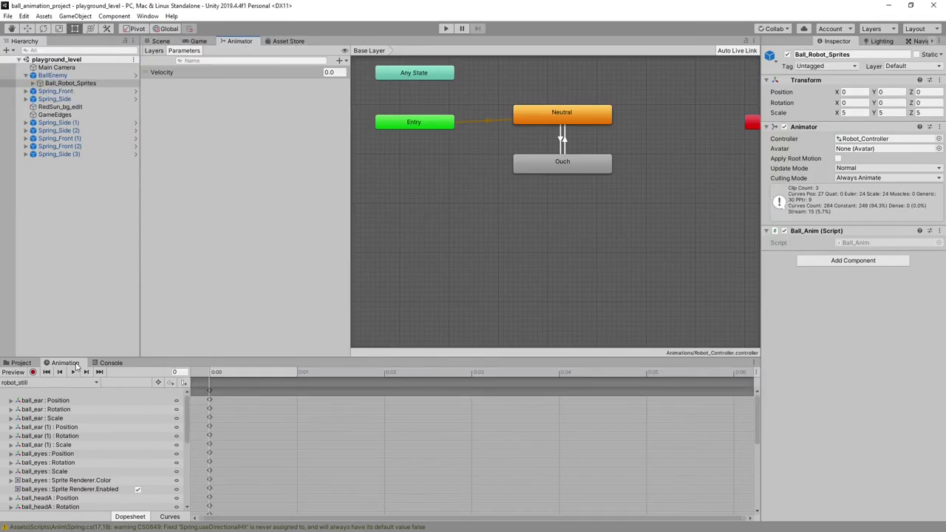
Return to the Scene view and the Animation window with Ball_Robot_Sprites selected and robot_still as the active clip
left_click(21, 363)
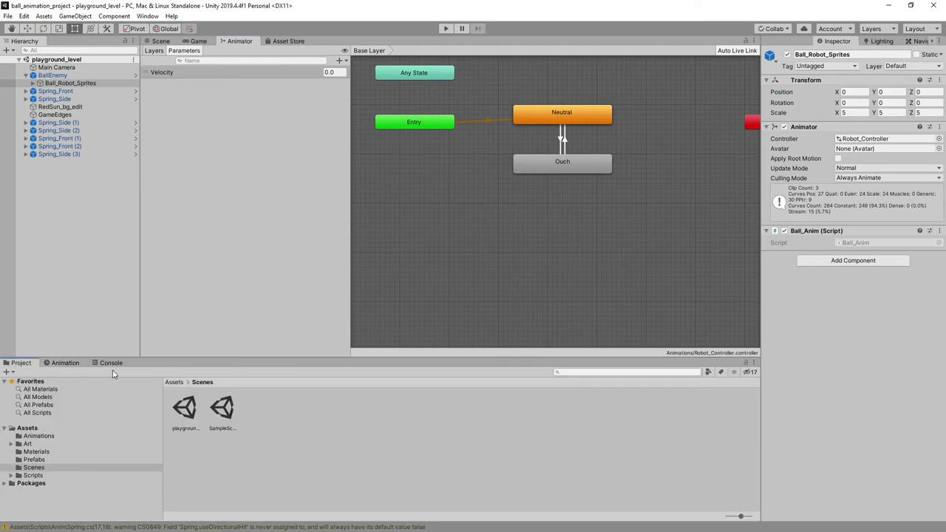
left_click(68, 363)
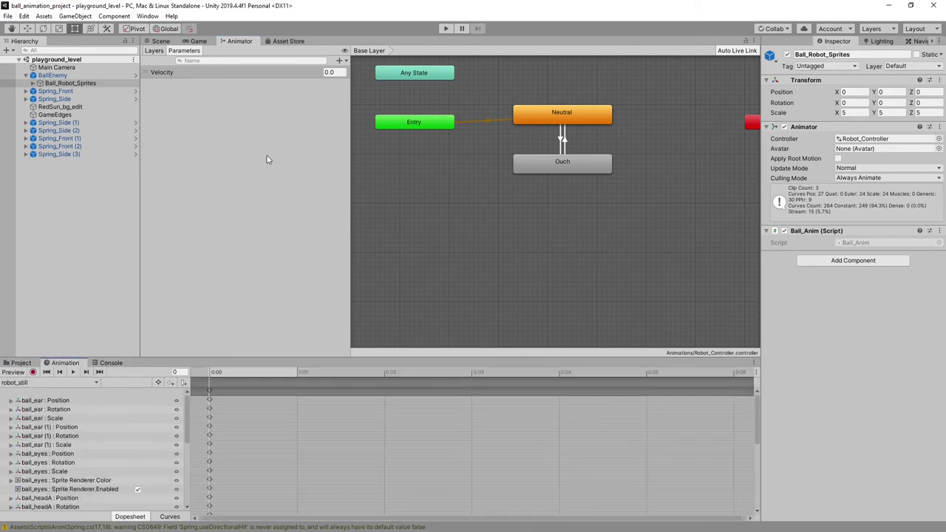
left_click(162, 43)
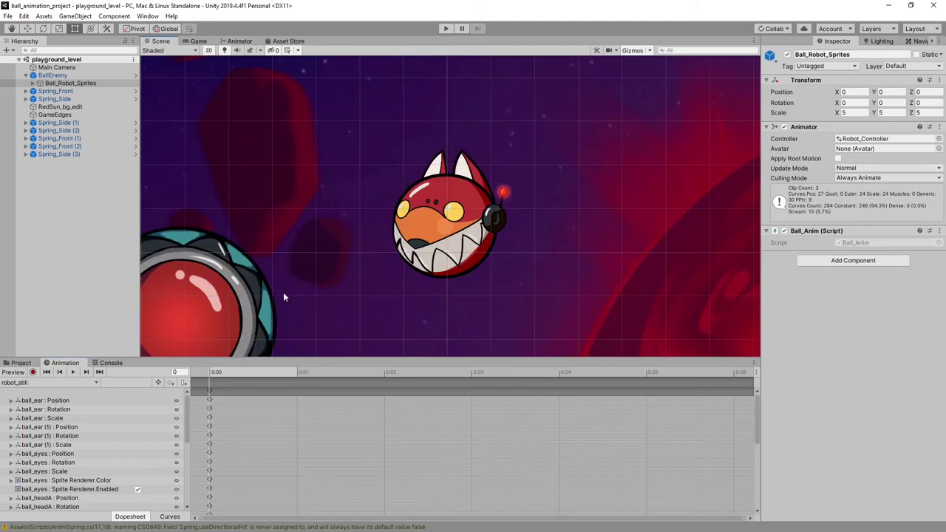
left_click(70, 83)
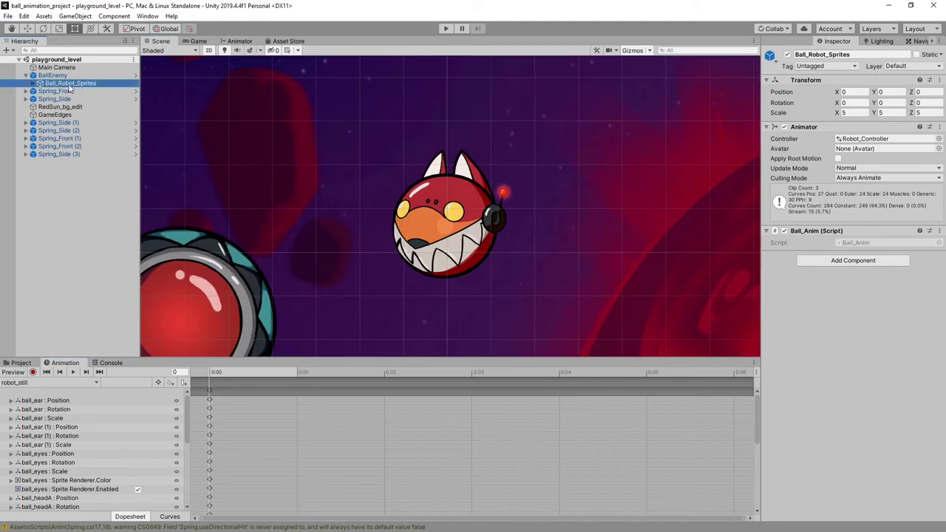
left_click(37, 383)
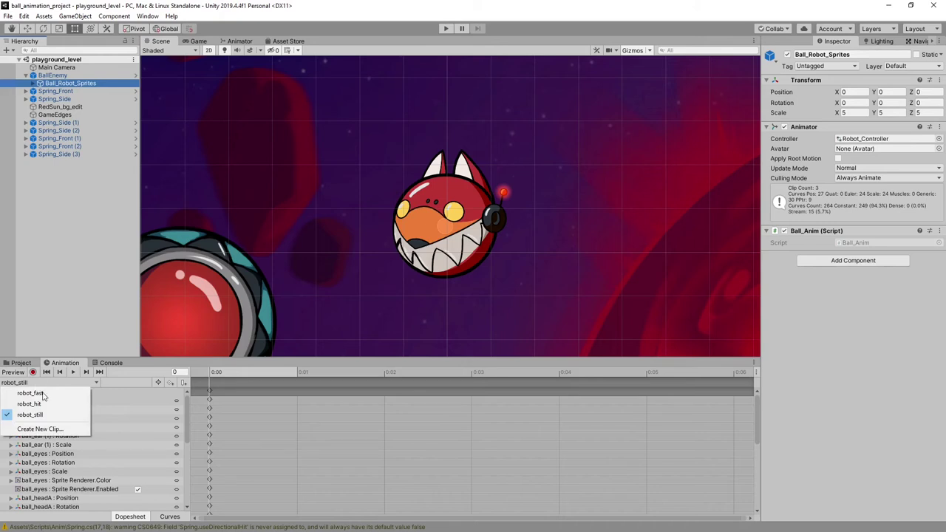
left_click(49, 418)
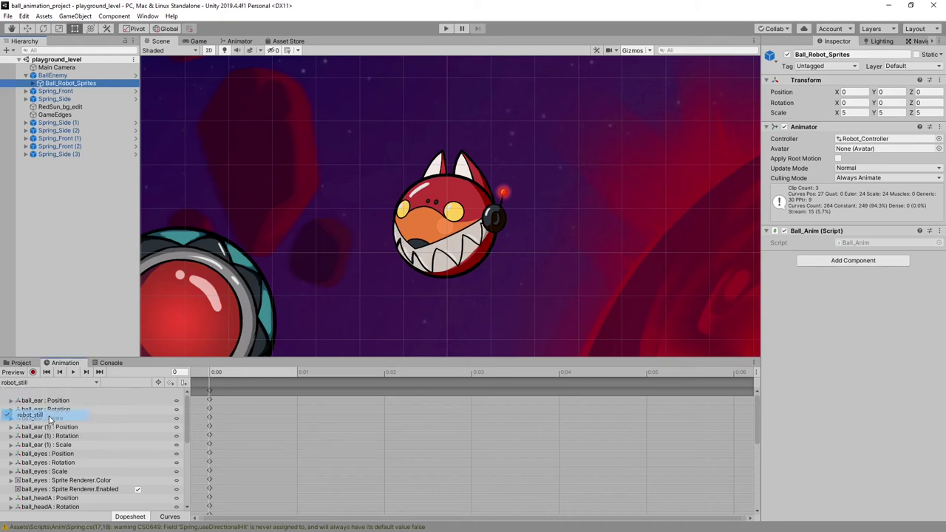
Enable animation preview for robot_still, and switch keyframe recording on and off again
left_click(16, 373)
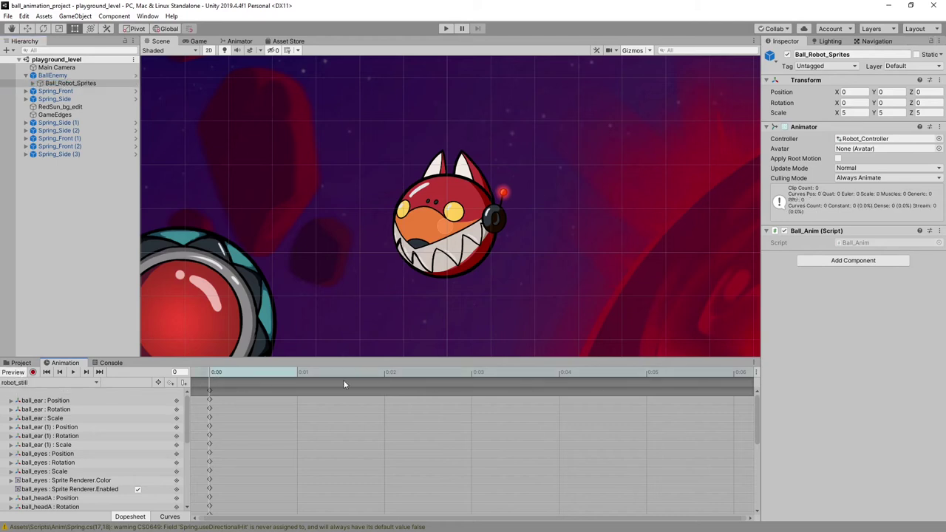
left_click(32, 373)
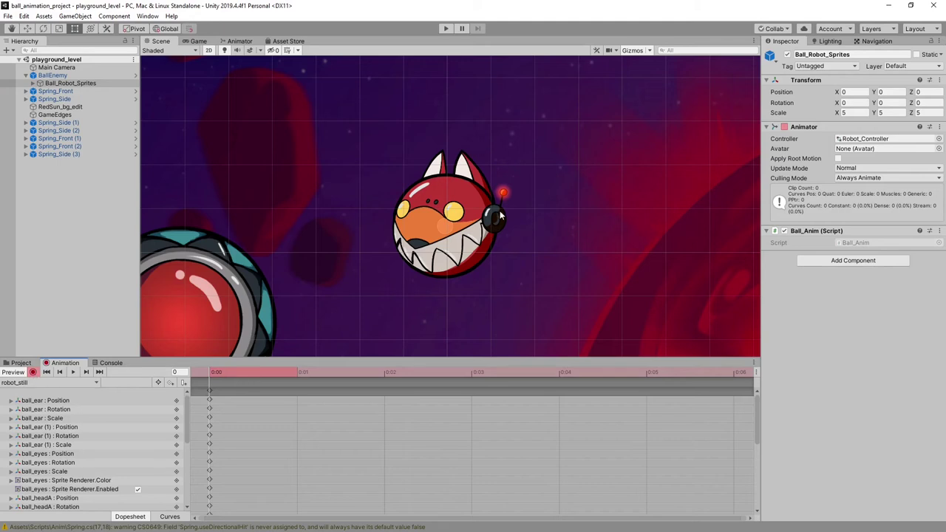
scroll(313, 436, "down", 6)
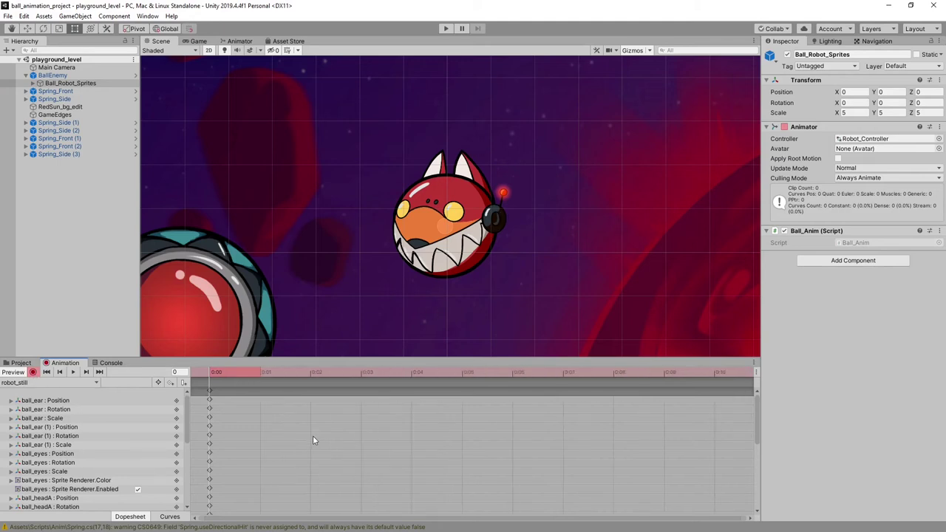
scroll(313, 438, "down", 8)
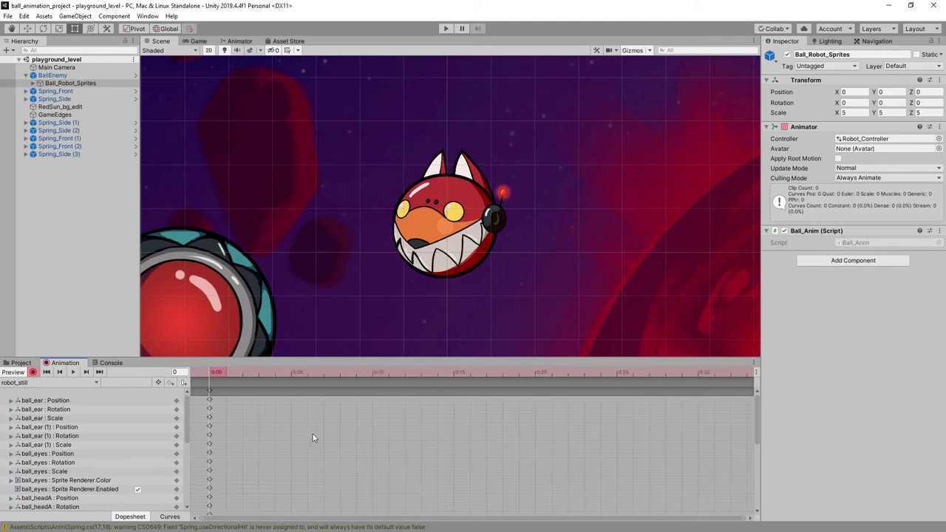
scroll(312, 438, "down", 4)
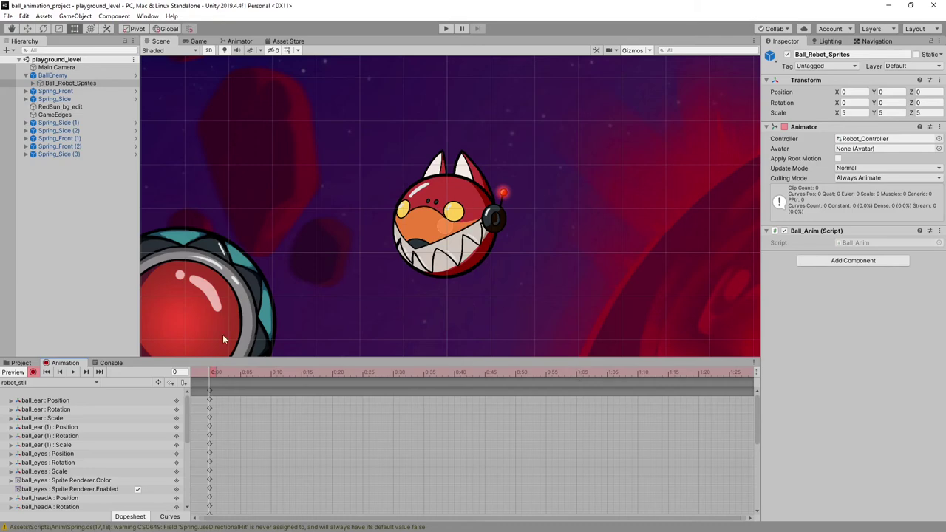
left_click(32, 372)
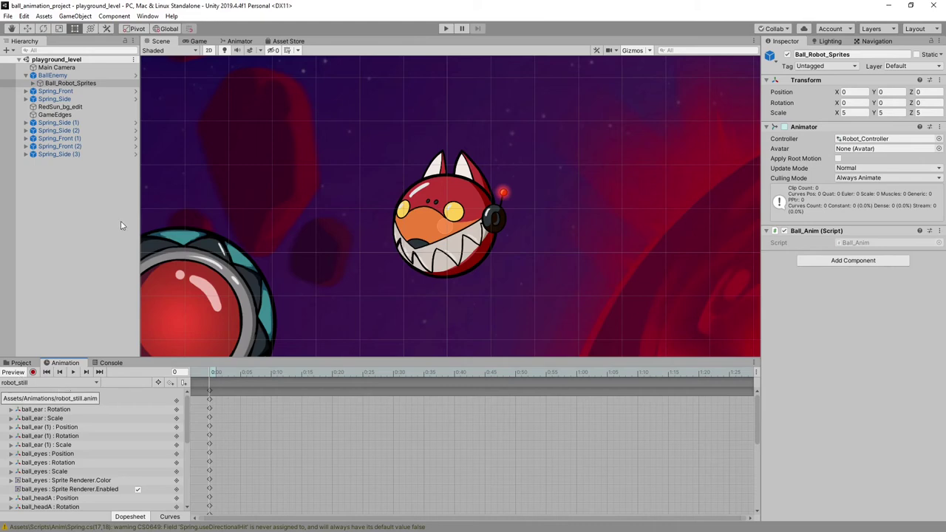
Play-test the level in the Game view, run it again to watch the robot ball in the Scene view, and stop playback
left_click(446, 29)
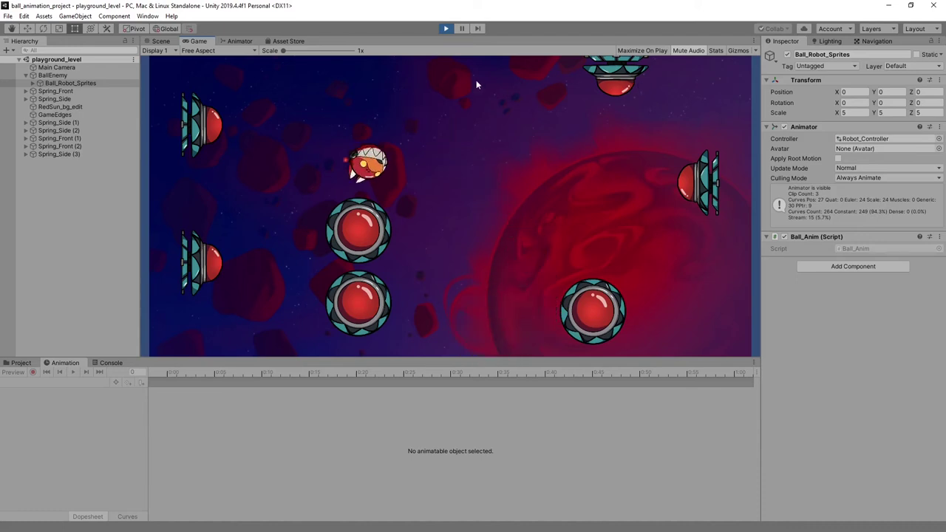
left_click(445, 28)
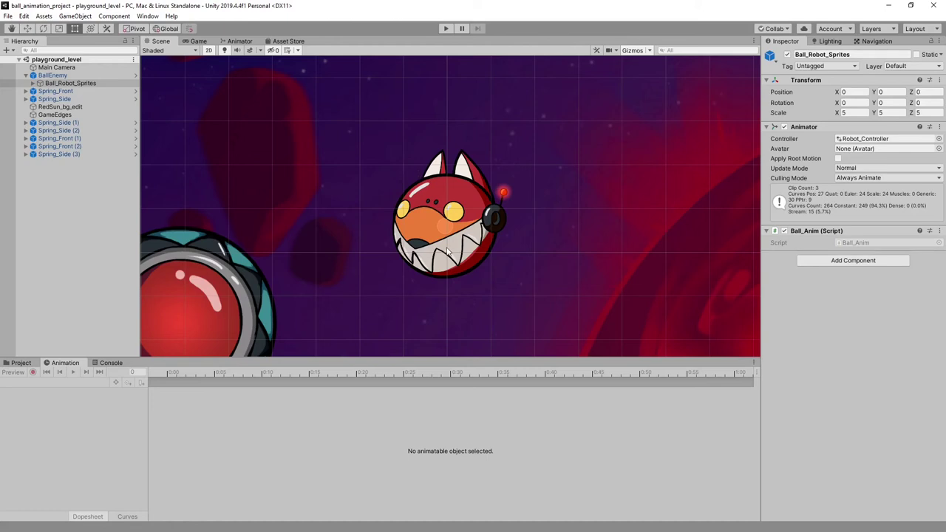
left_click(463, 28)
left_click(444, 28)
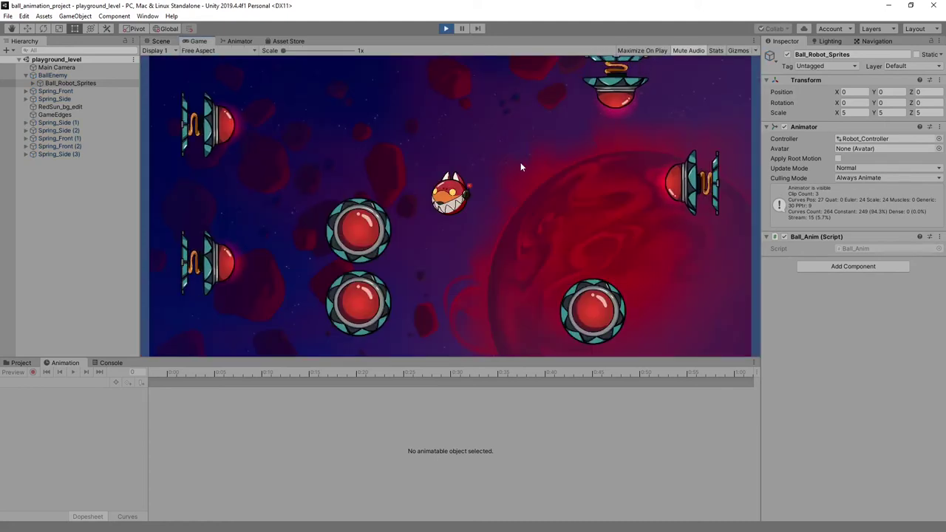
left_click(463, 28)
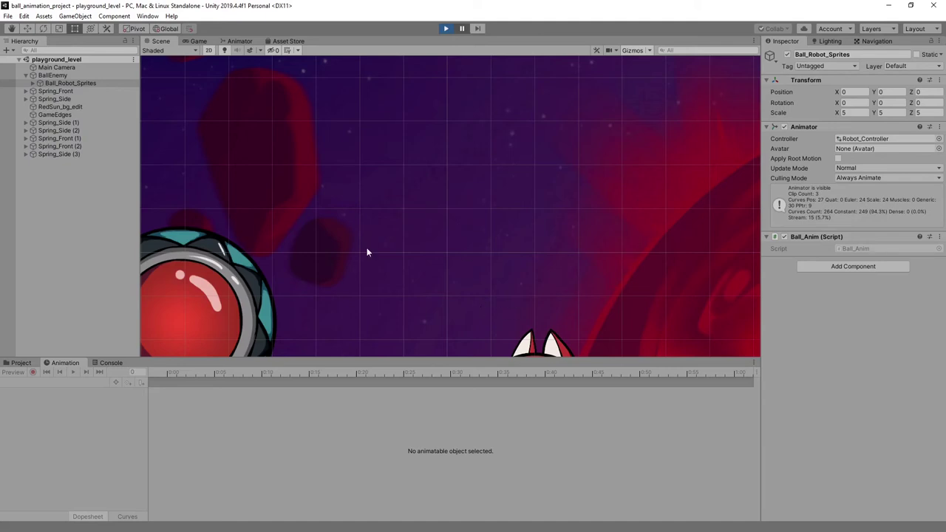
scroll(491, 254, "down", 4)
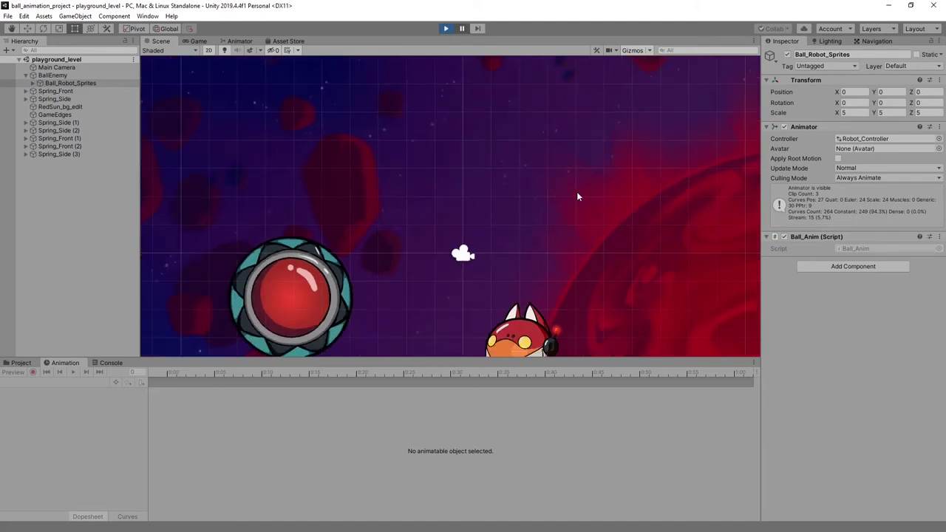
scroll(490, 189, "up", 2)
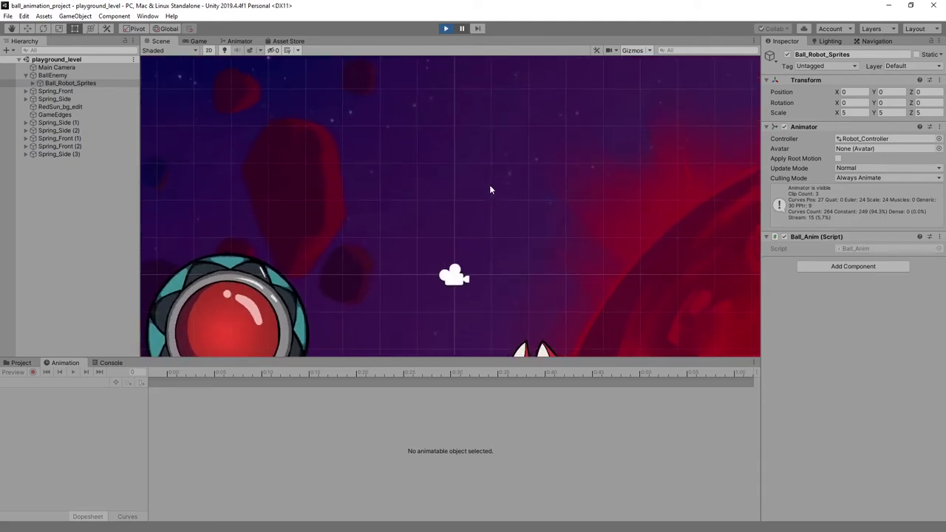
left_click(445, 29)
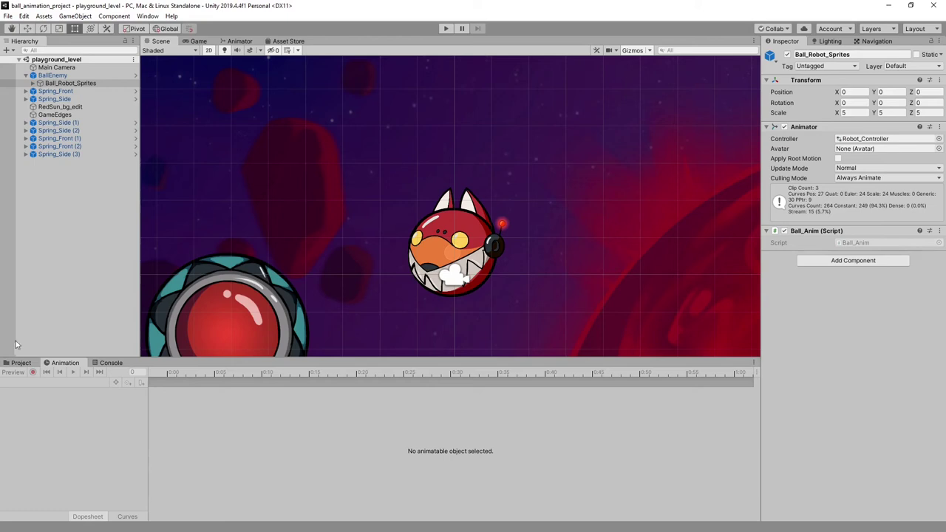
Shrink the maximized editor window to reveal the desktop, and open the project's Animations folder
left_click(18, 363)
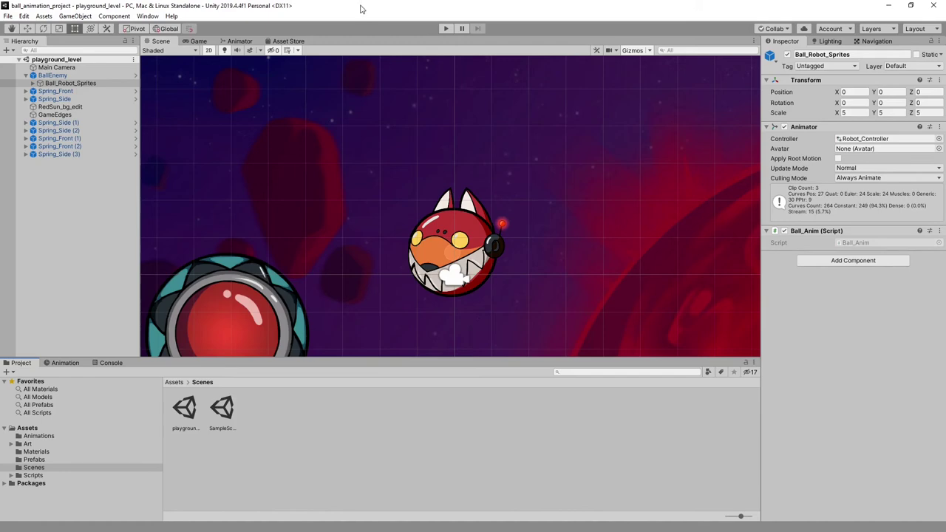
left_click_drag(363, 9, 522, 27)
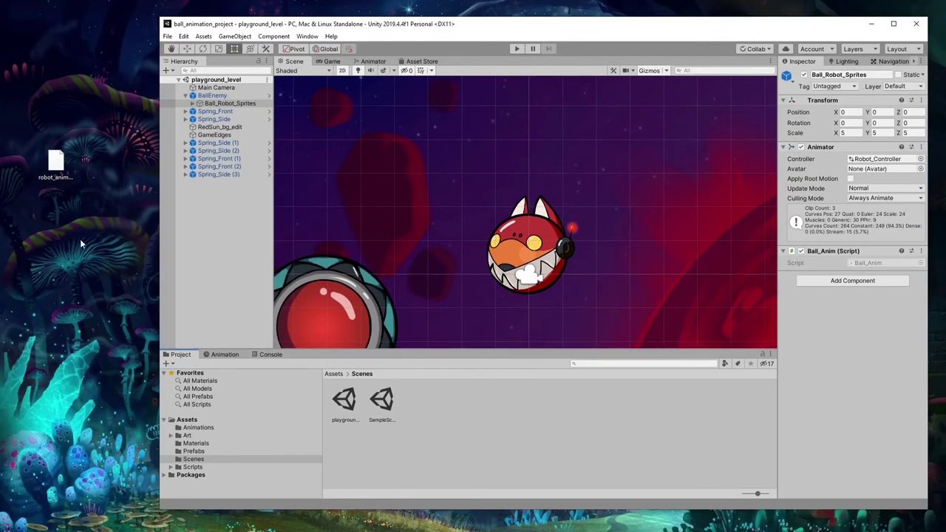
left_click(209, 429)
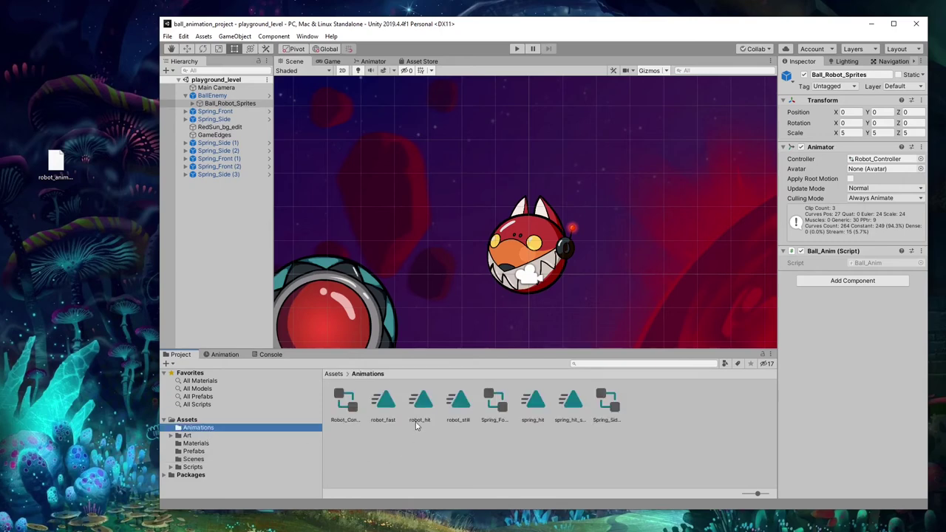
Look through the robot clips in the Animations folder and select robot_fast, robot_hit and robot_still together
left_click(385, 401)
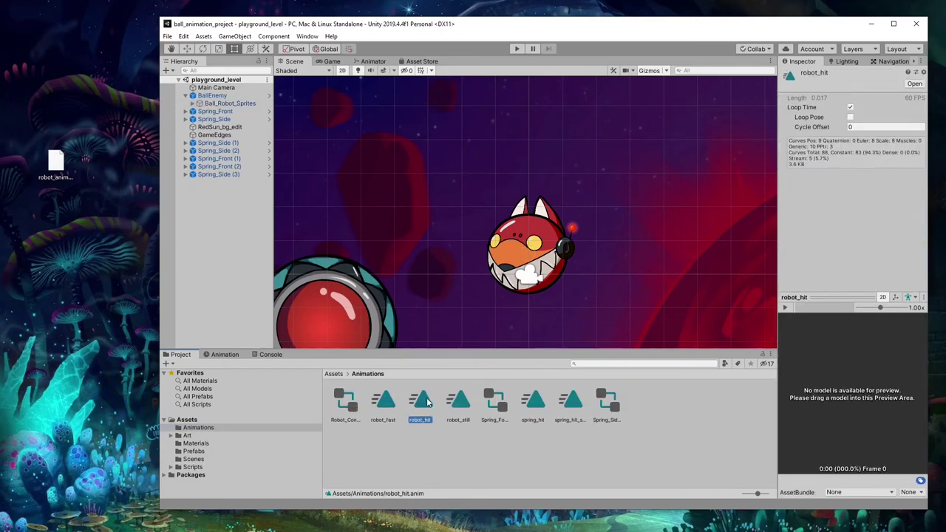
left_click(428, 403)
left_click(464, 402)
left_click(421, 402)
left_click(391, 401)
left_click(420, 402)
left_click(459, 405)
left_click(424, 406)
left_click(383, 403)
left_click(422, 405, "ctrl")
left_click(463, 412, "ctrl")
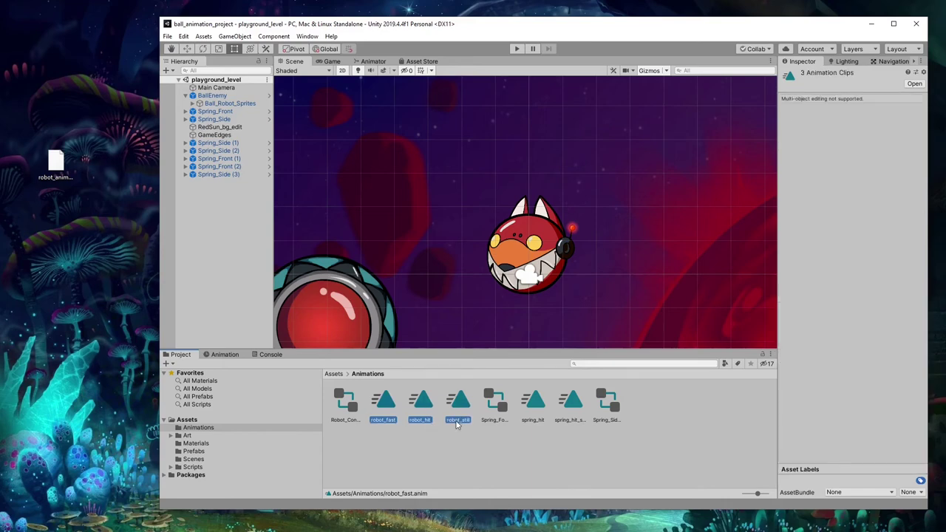
Export the three selected clips without dependencies to the Desktop as a unitypackage named lastname_firstname_hw04
right_click(423, 402)
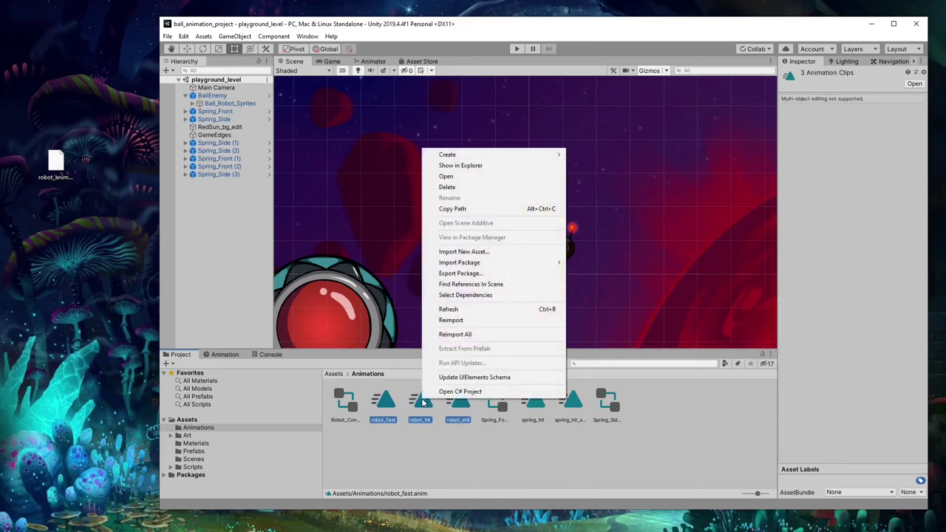
left_click(468, 275)
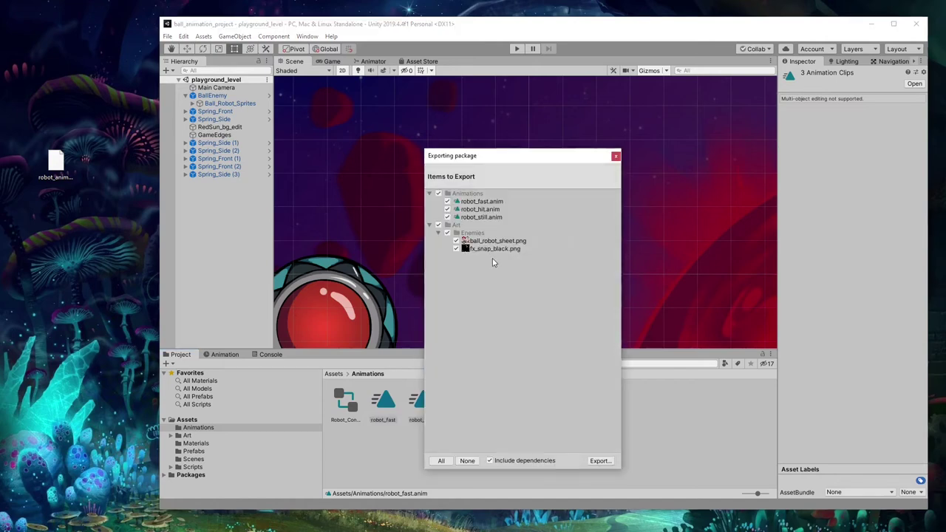
left_click(490, 460)
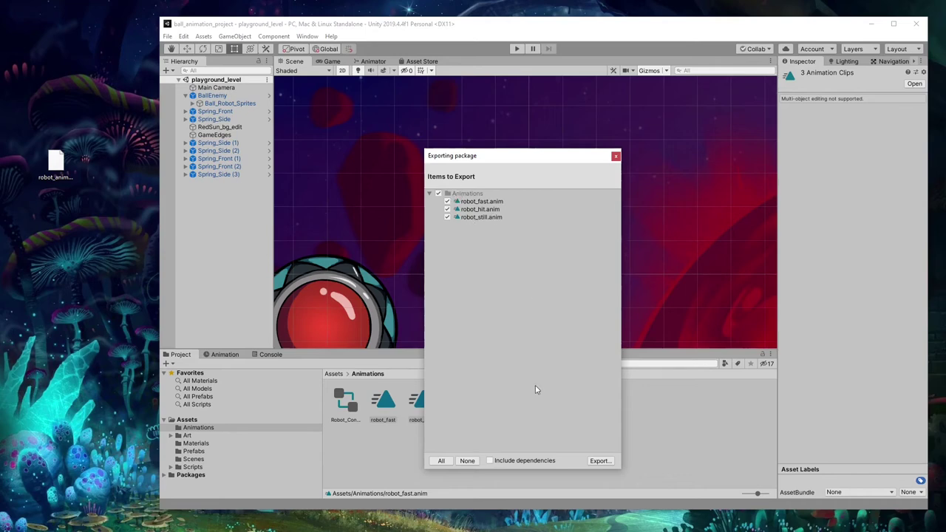
left_click(603, 461)
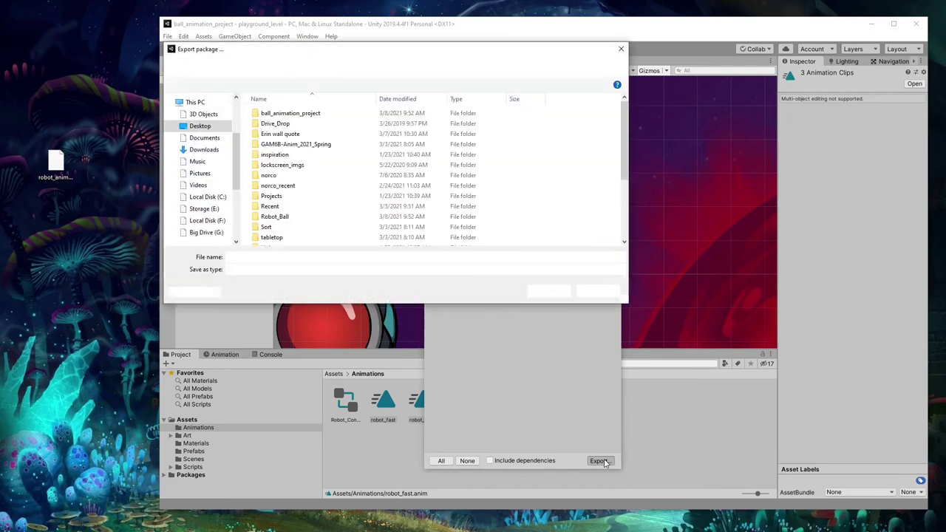
left_click_drag(490, 80, 553, 150)
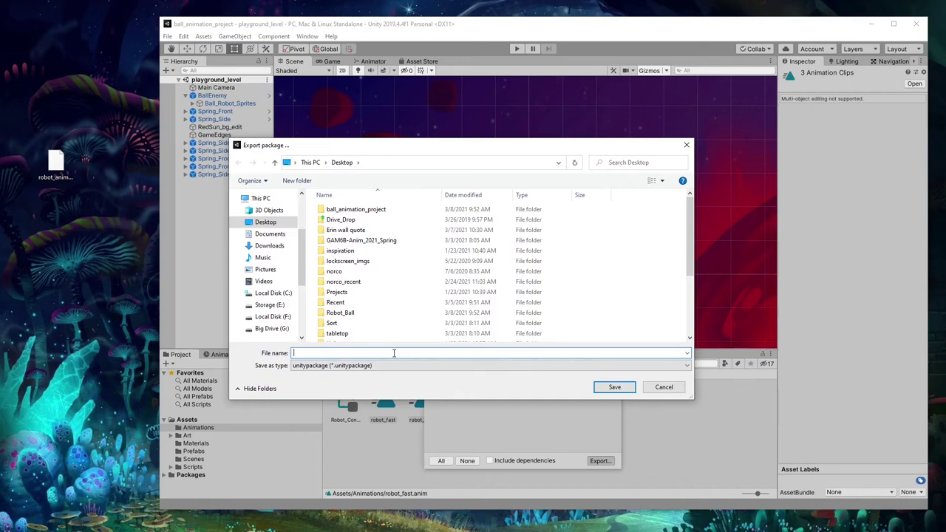
type("lastname_firstname_hw04")
left_click(613, 388)
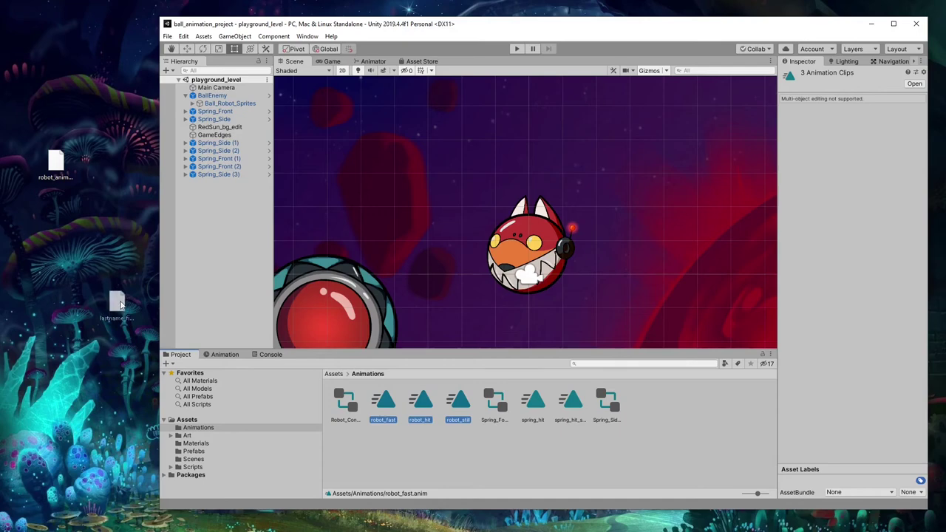
left_click(40, 219)
left_click(62, 227)
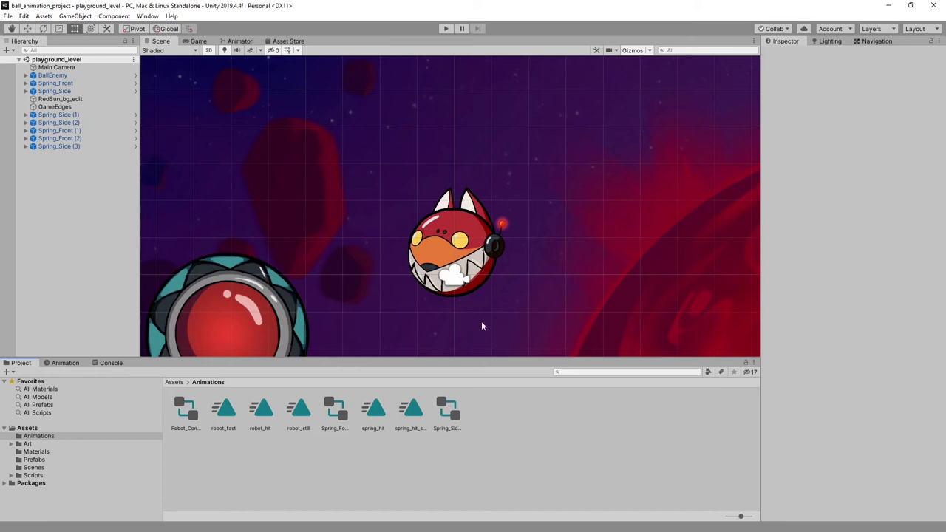
Show Ball_Robot_Sprites from BallEnemy in the Animation window, check its clip list, and keep robot_still as the active clip
left_click(65, 364)
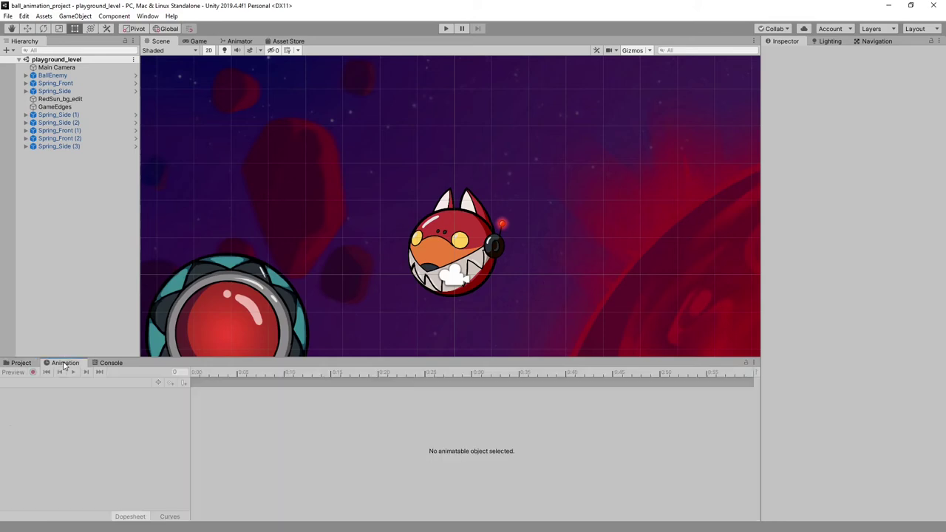
left_click(26, 76)
left_click(63, 82)
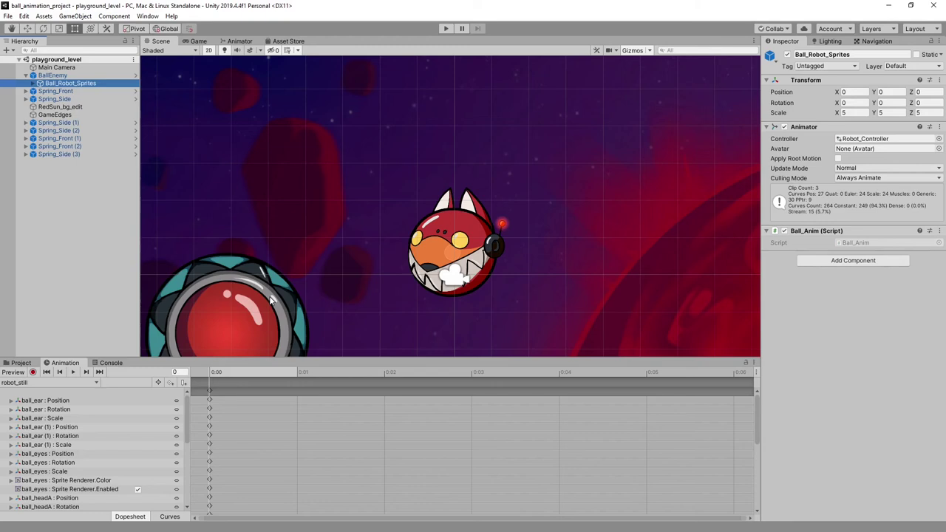
left_click(76, 383)
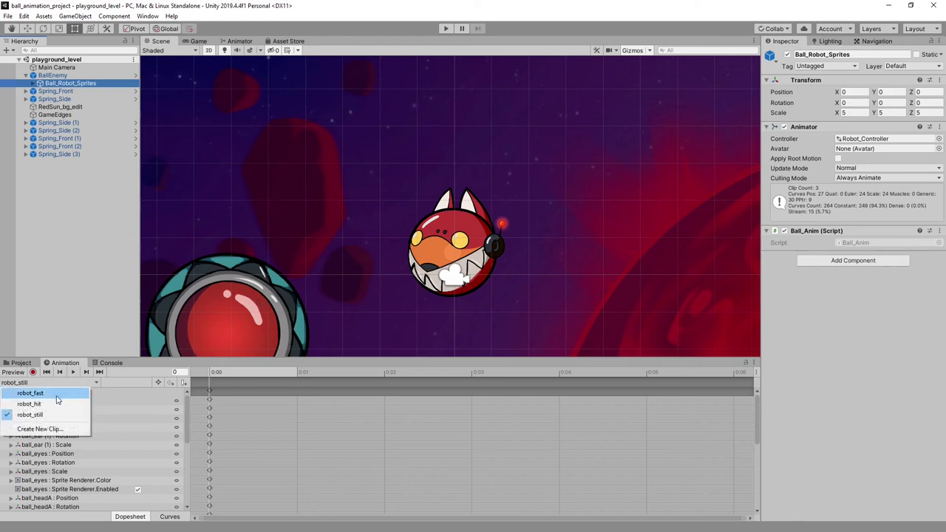
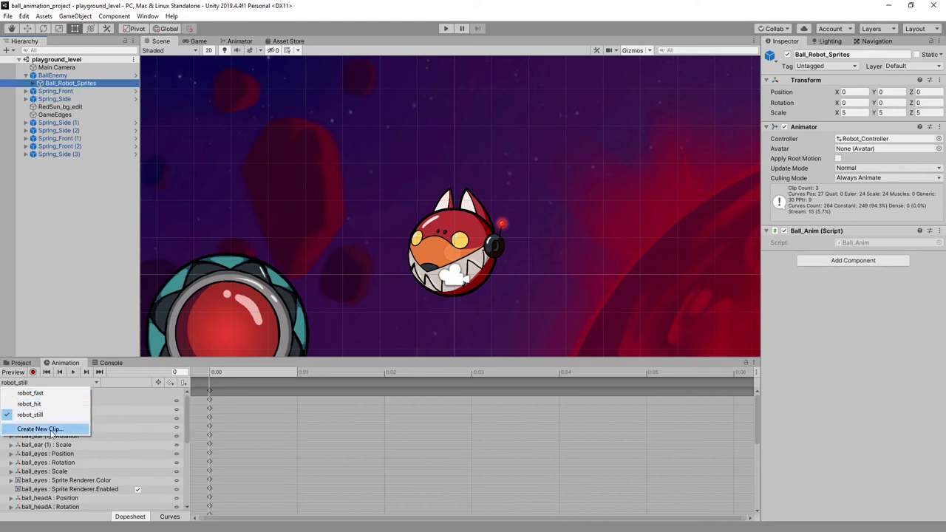
left_click(47, 419)
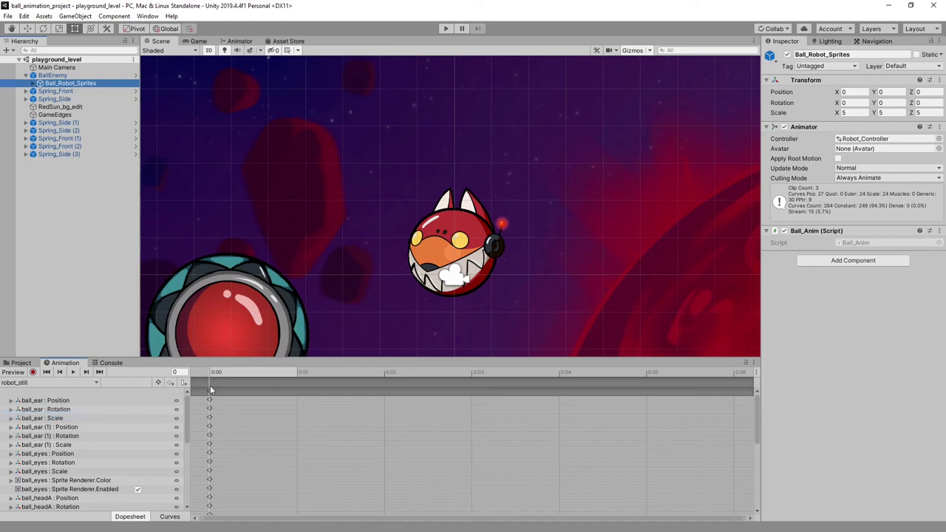
Turn on keyframe recording for the robot_still clip
scroll(235, 421, "down", 5)
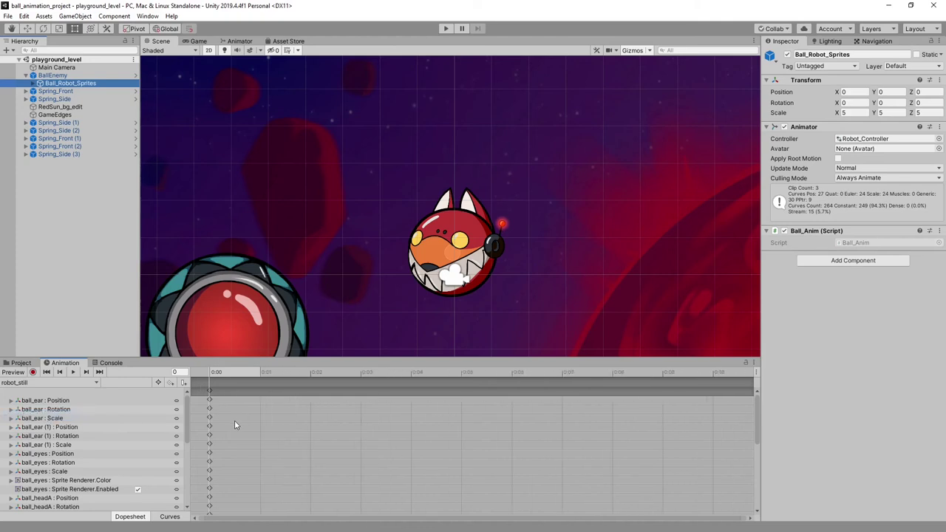
left_click(32, 372)
scroll(318, 446, "down", 5)
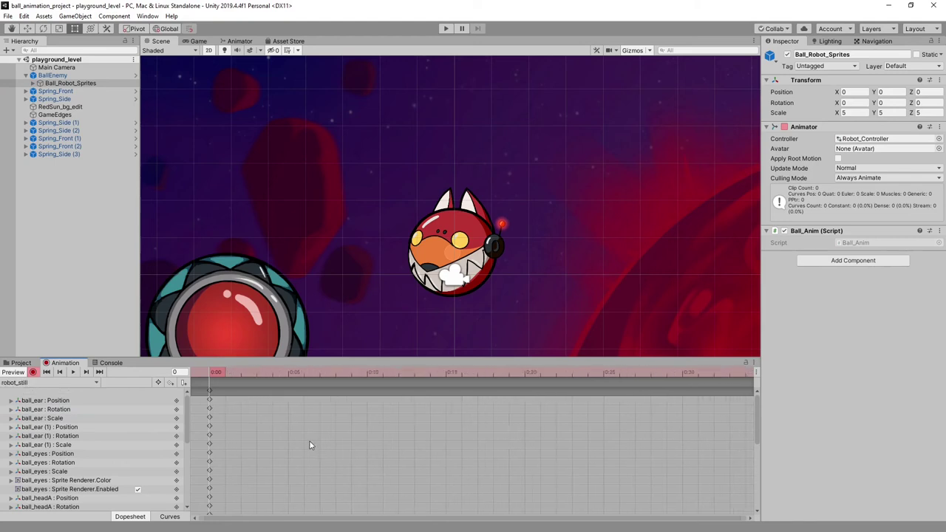
scroll(309, 441, "down", 4)
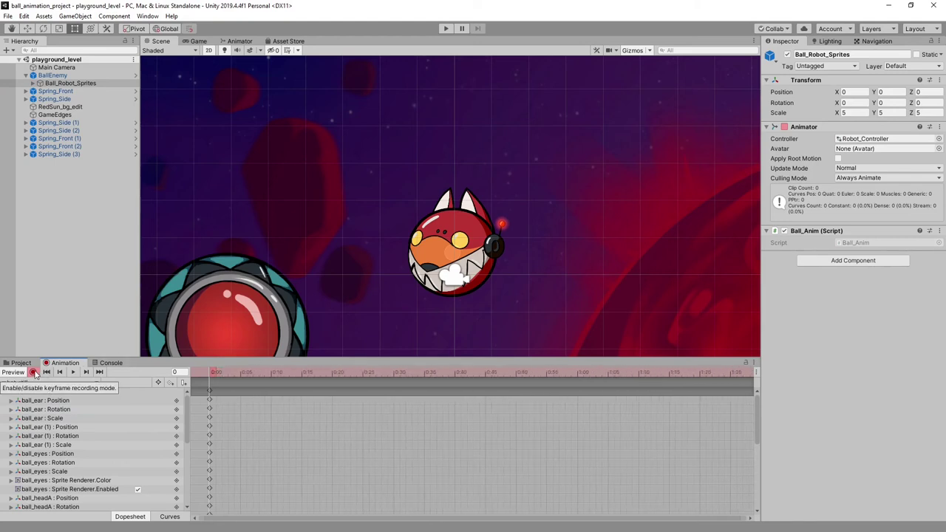
Expand the Ball_Robot_Sprites hierarchy down to fx_glow, and select ball_jawA with the Rotate tool
left_click(33, 83)
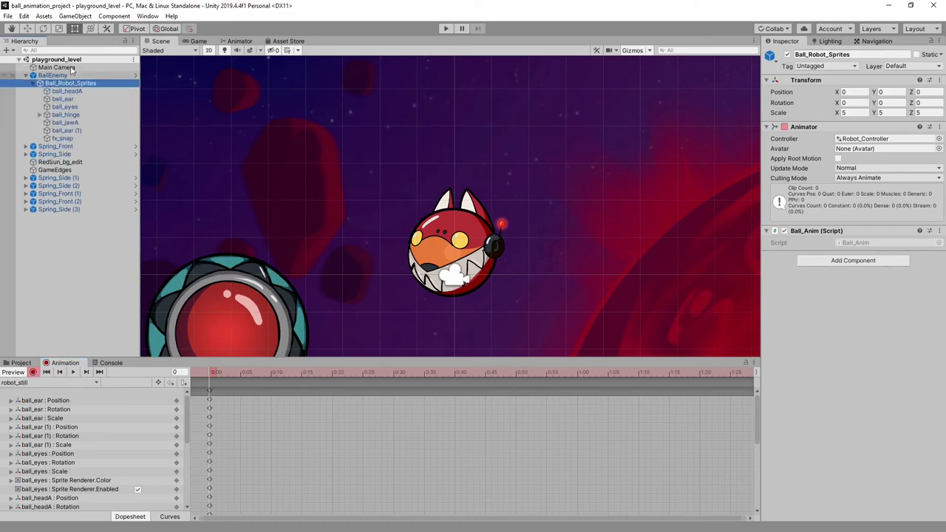
left_click(39, 115)
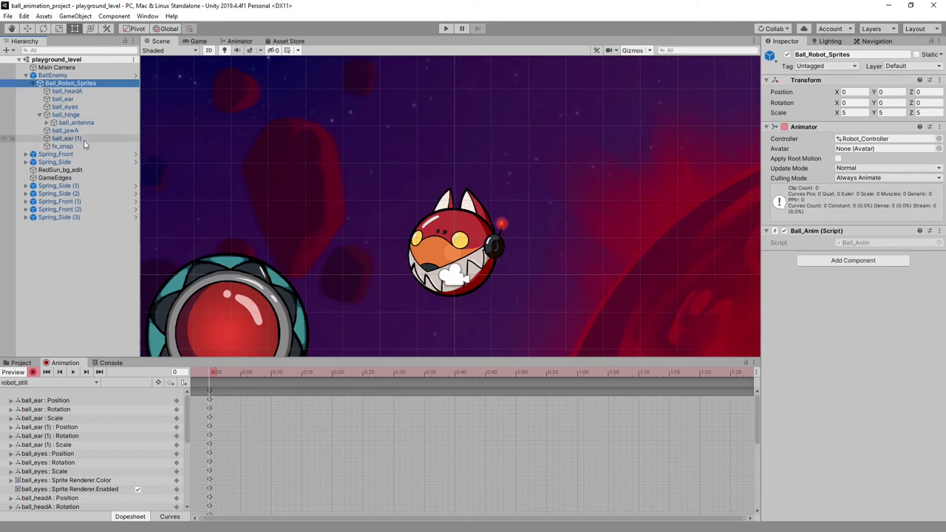
left_click(47, 123)
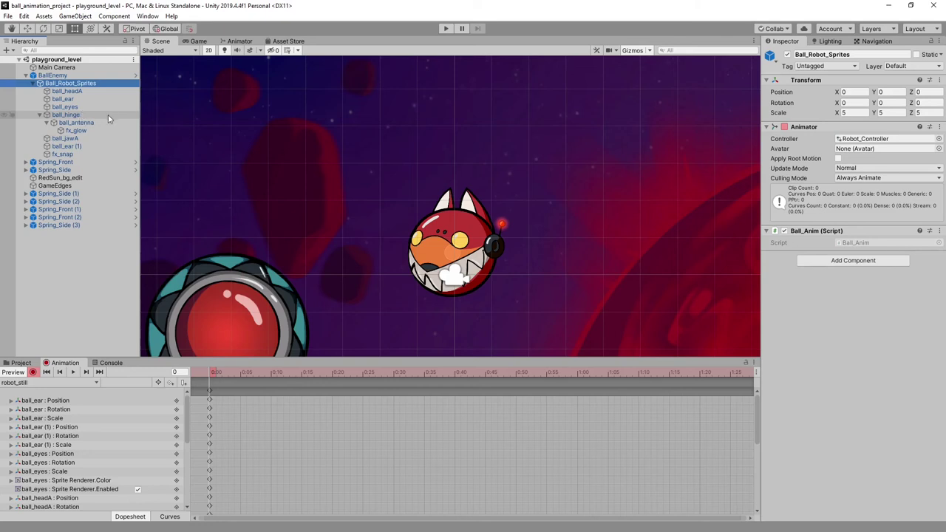
left_click(94, 138)
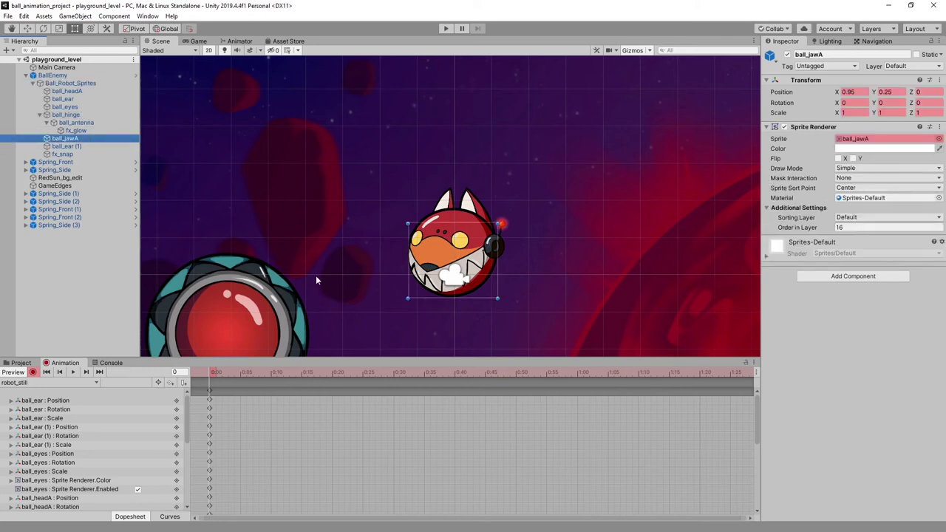
key("e")
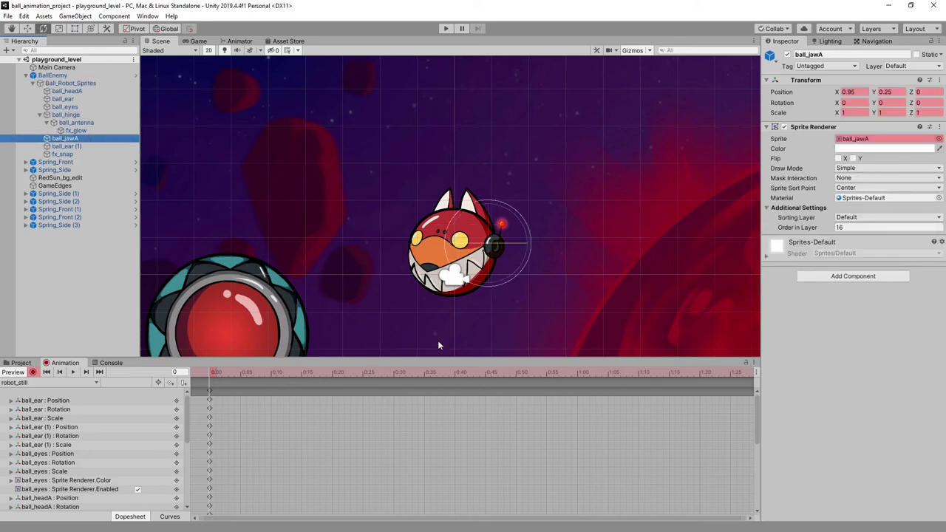
Select the robot's ball_ear (1) sprite in the scene and rotate it counterclockwise so it tilts outward from the head
scroll(366, 456, "down", 3)
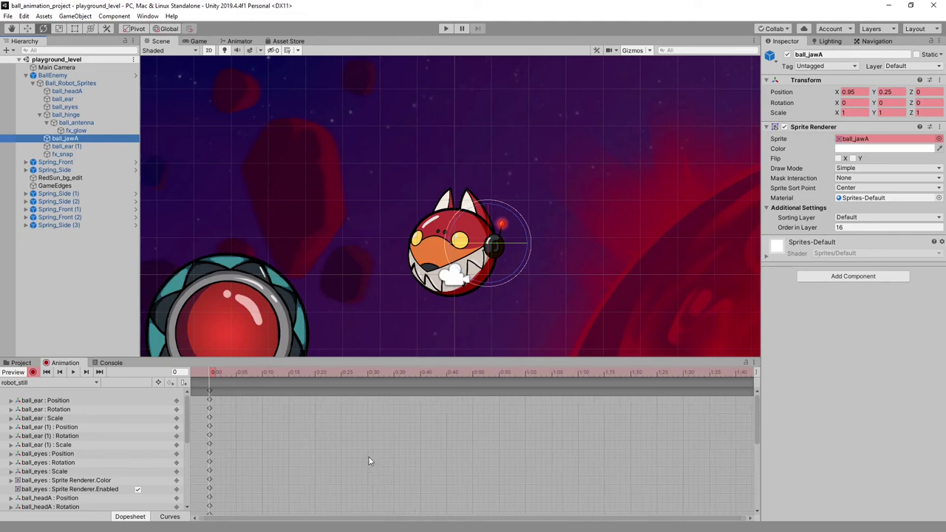
scroll(363, 453, "down", 2)
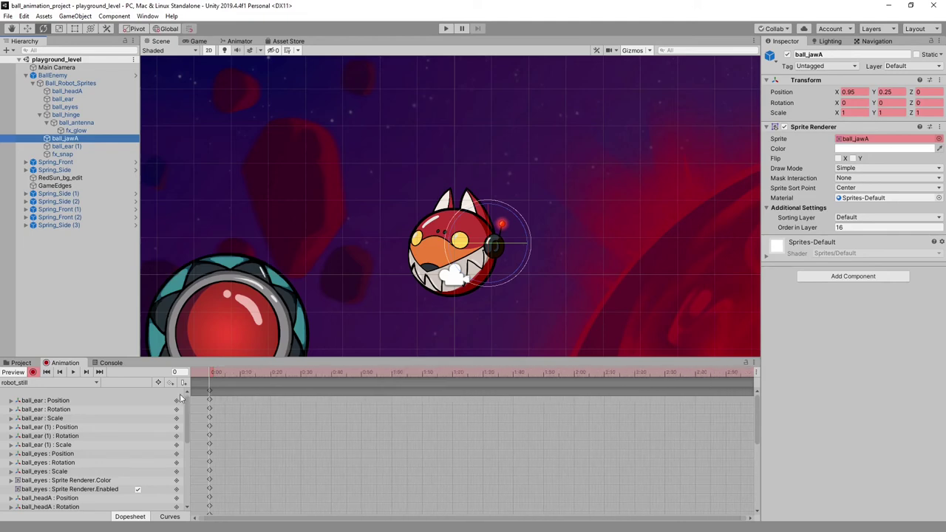
scroll(258, 459, "up", 2)
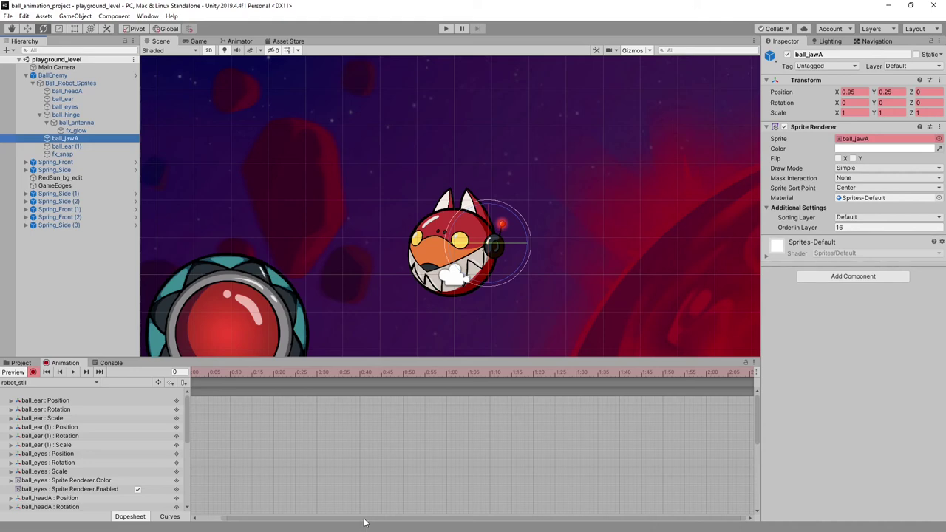
left_click(307, 522)
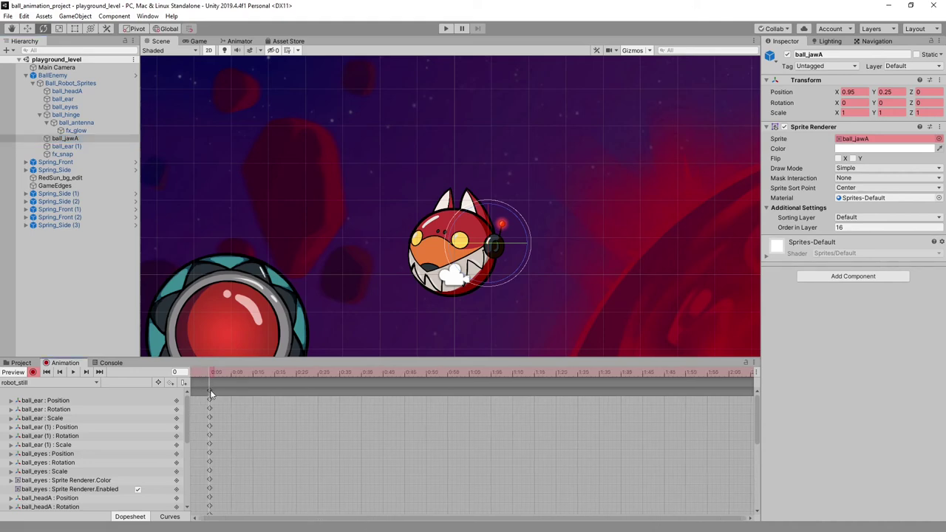
left_click_drag(214, 372, 146, 376)
scroll(429, 329, "up", 3)
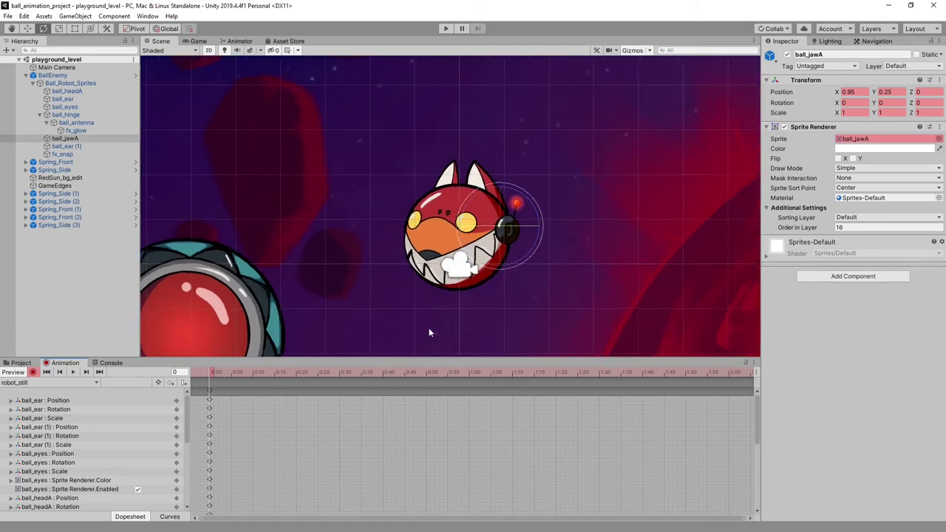
middle_click_drag(370, 217, 354, 248)
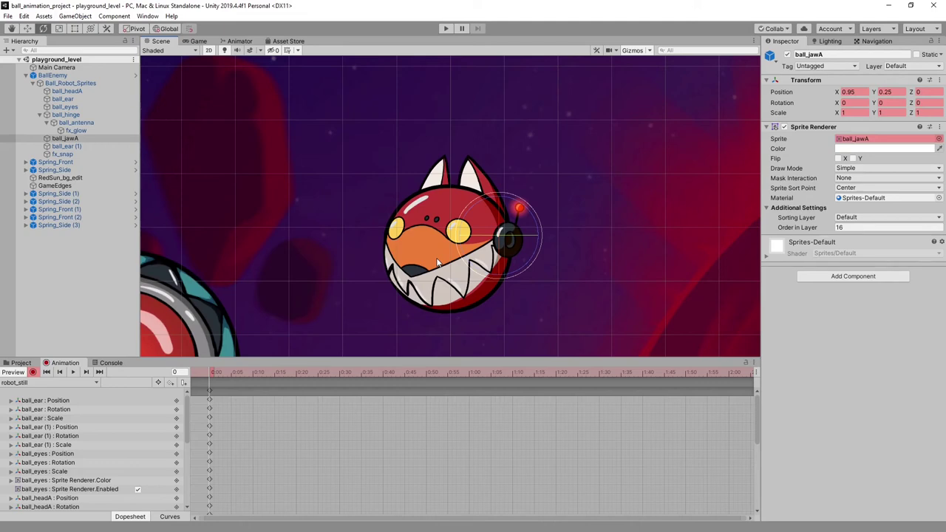
left_click(441, 174)
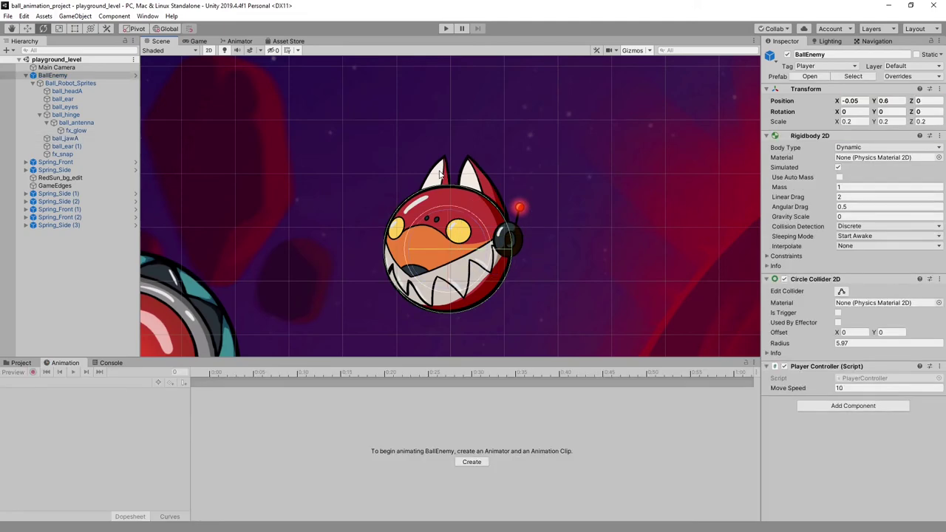
left_click(441, 174)
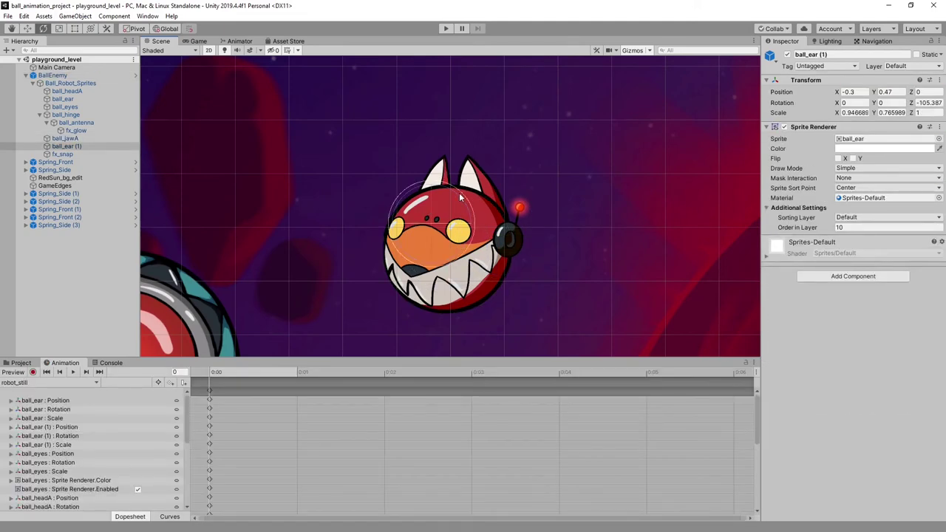
left_click_drag(459, 192, 328, 221)
left_click(464, 216)
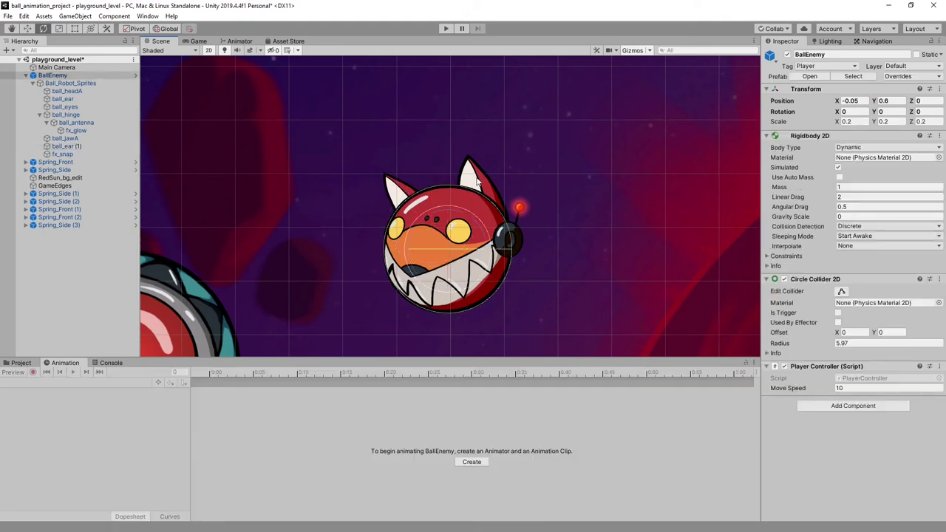
left_click_drag(465, 216, 447, 215)
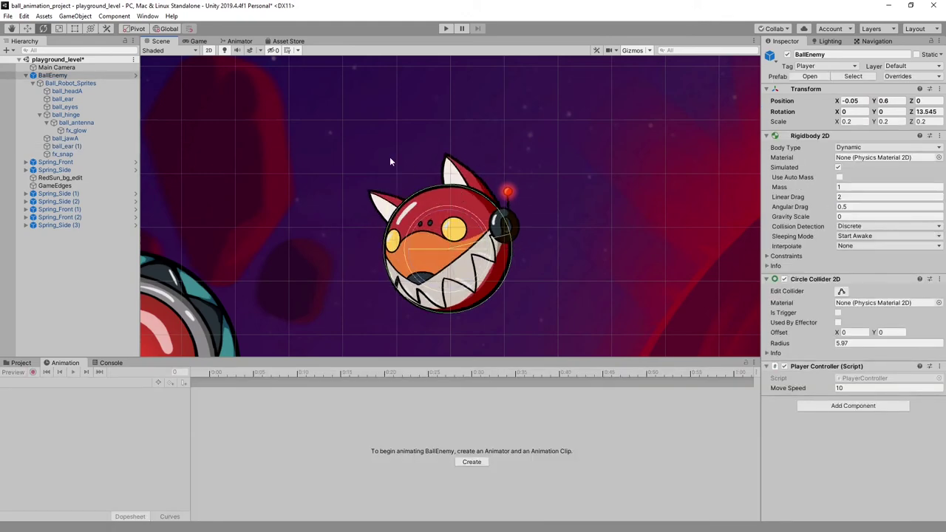
key("ctrl+z")
Select the ball_ear sprite in the hierarchy and turn keyframe recording back on for robot_still
left_click(74, 107)
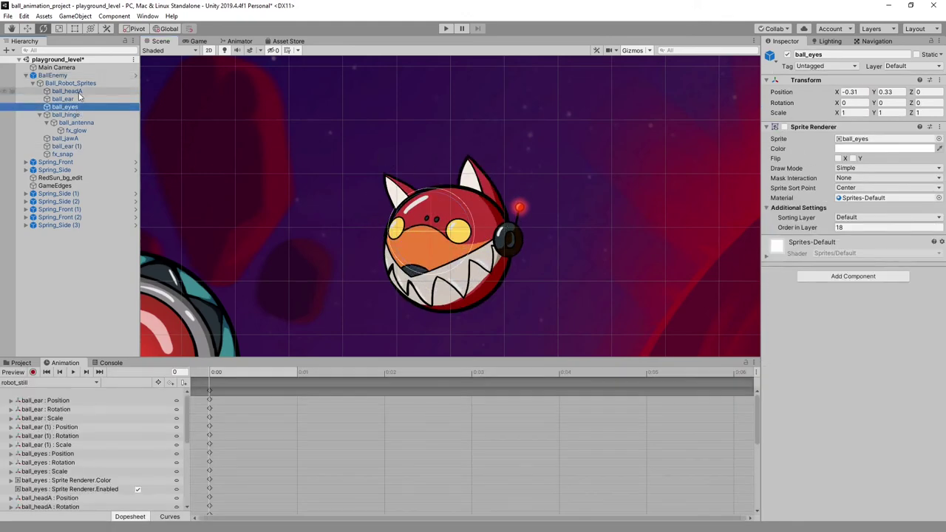
left_click(73, 99)
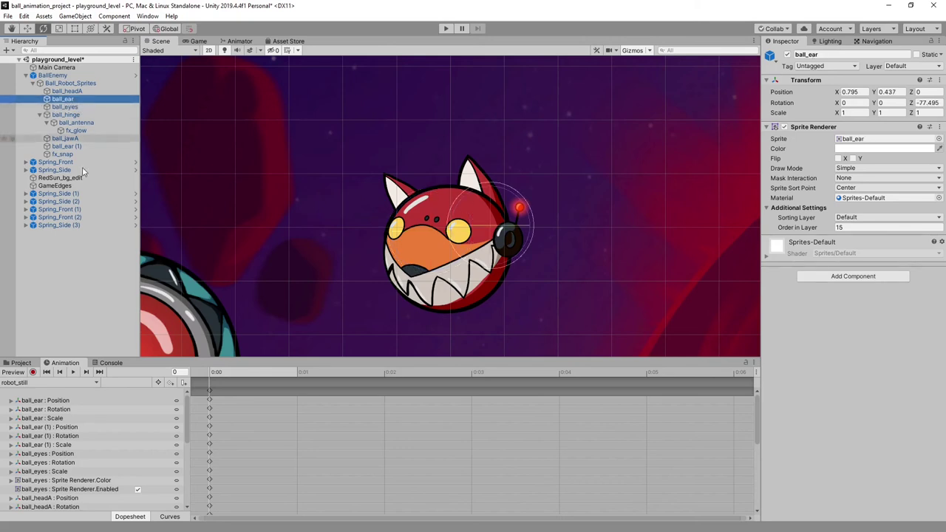
left_click(33, 372)
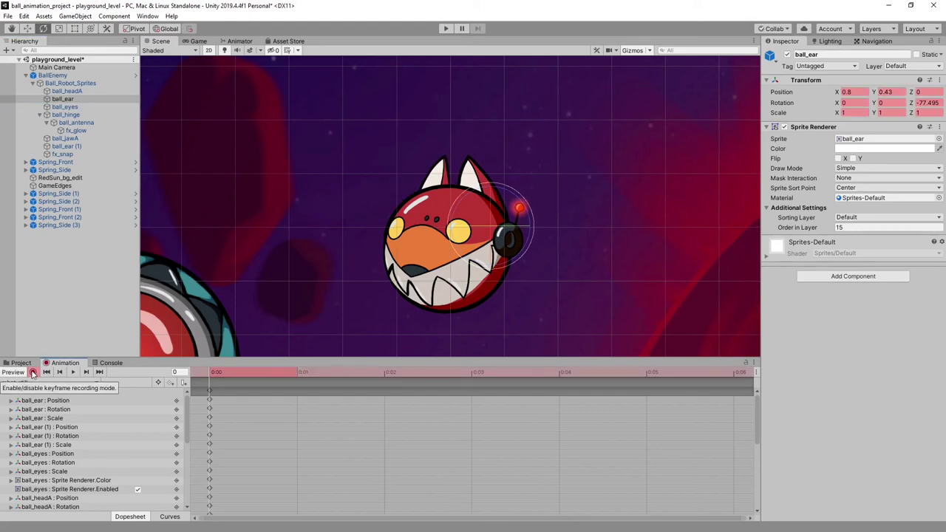
Undo the last ear rotation and turn keyframe recording on for robot_still with Ball_Robot_Sprites selected
key("ctrl+z")
key("ctrl+z")
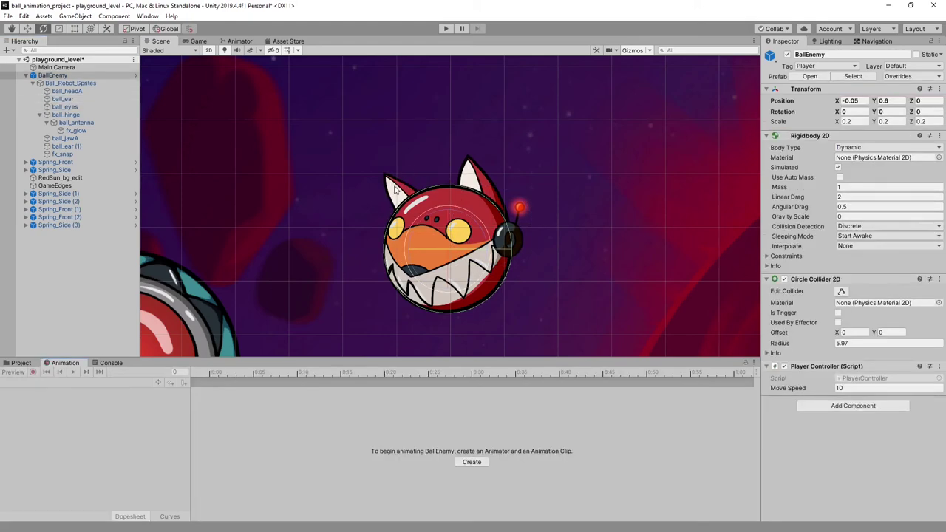
left_click(395, 191)
key("ctrl+z")
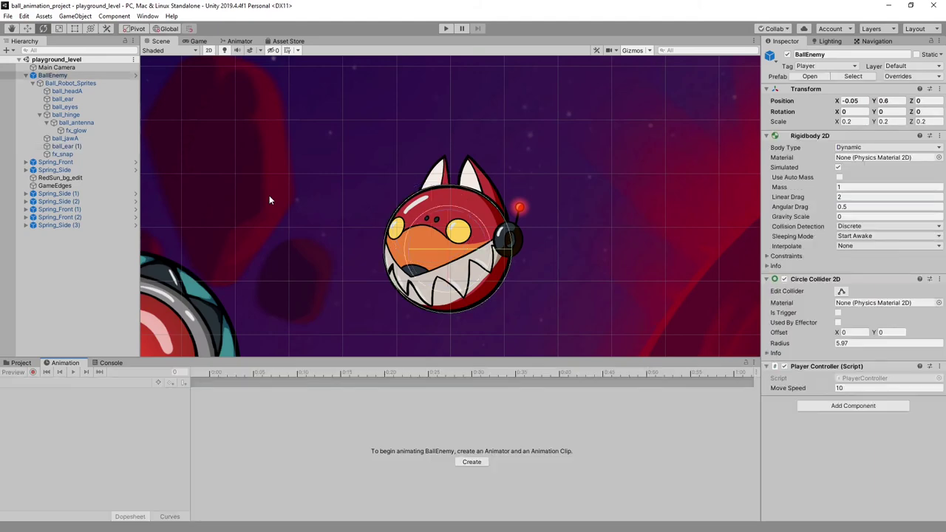
key("ctrl+z")
key("ctrl+z")
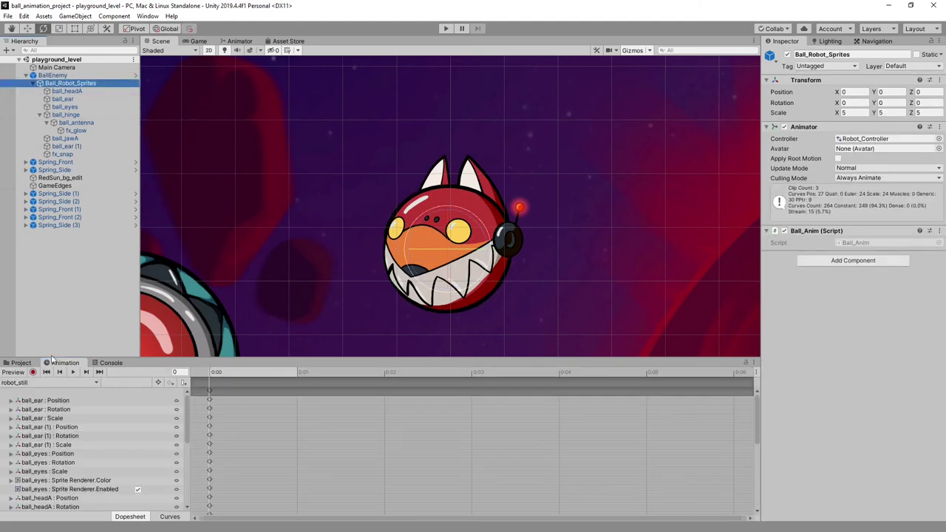
left_click(32, 371)
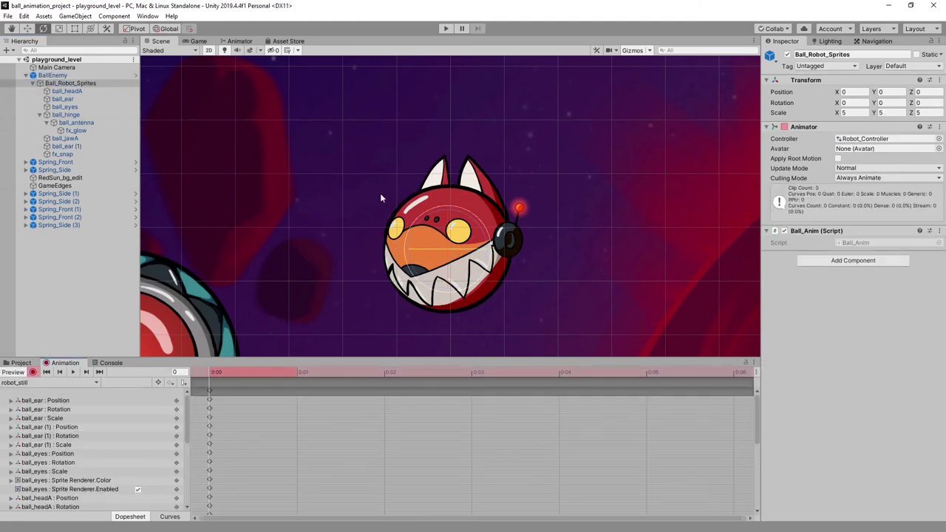
At frame 0, rotate ball_ear (1) to about -43° and ball_ear to about -63° around Z so both ears tilt back
left_click(73, 147)
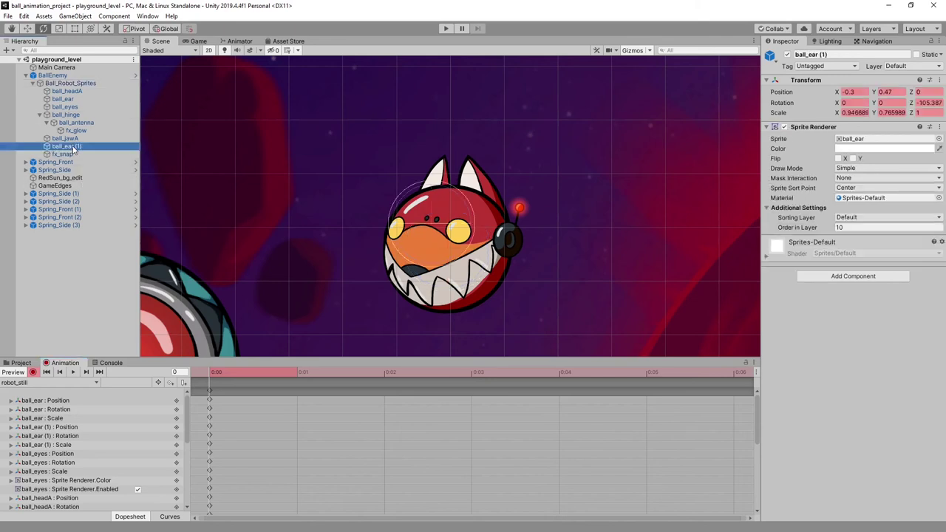
left_click_drag(425, 183, 353, 198)
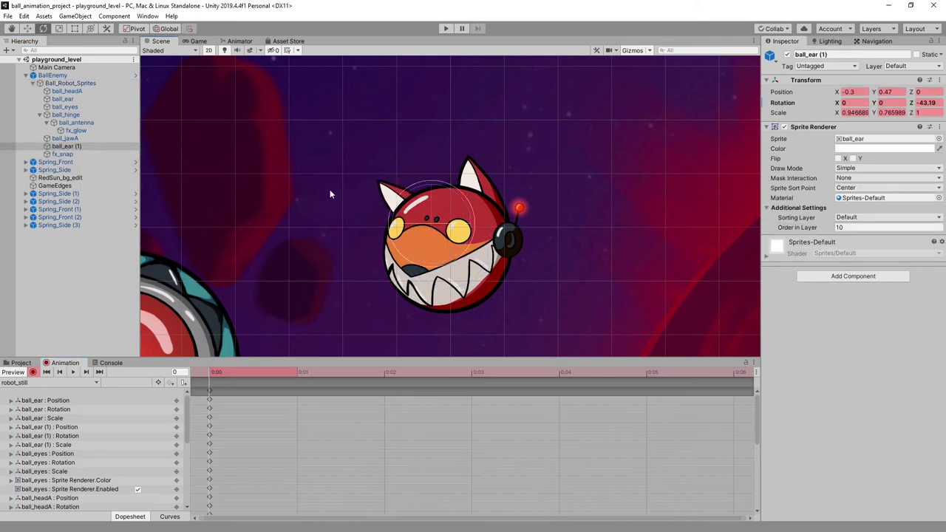
left_click(63, 99)
left_click_drag(510, 197, 486, 198)
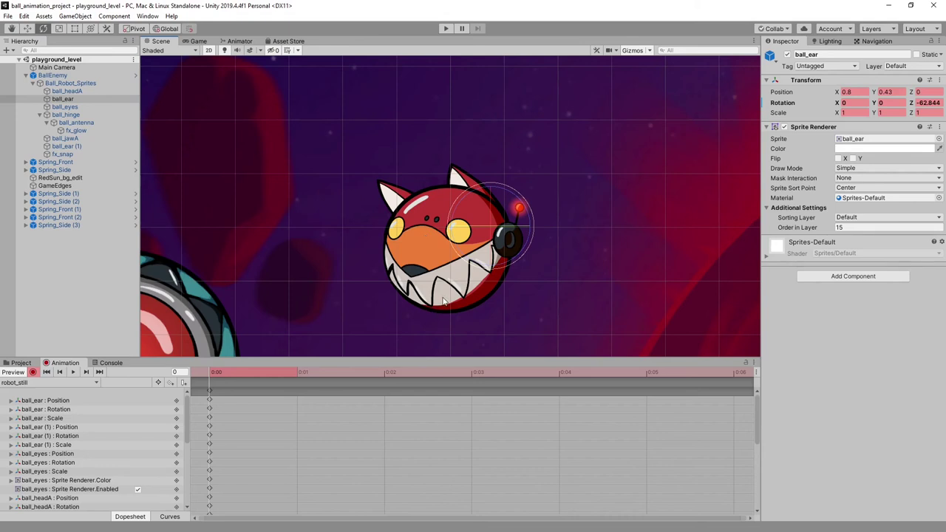
Add a full set of keyframes at 1:00 (frame 60) that matches the starting pose at frame 0
left_click(210, 392)
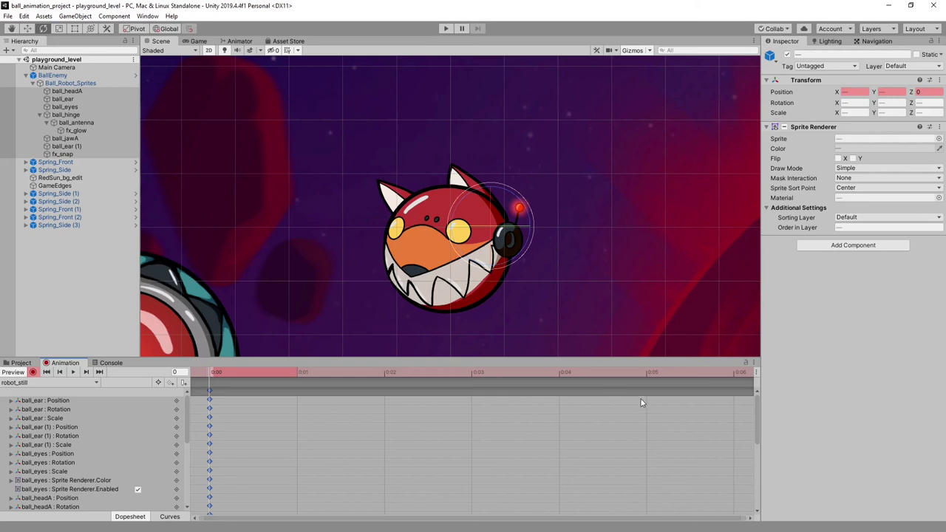
scroll(549, 412, "down", 4)
scroll(550, 414, "down", 6)
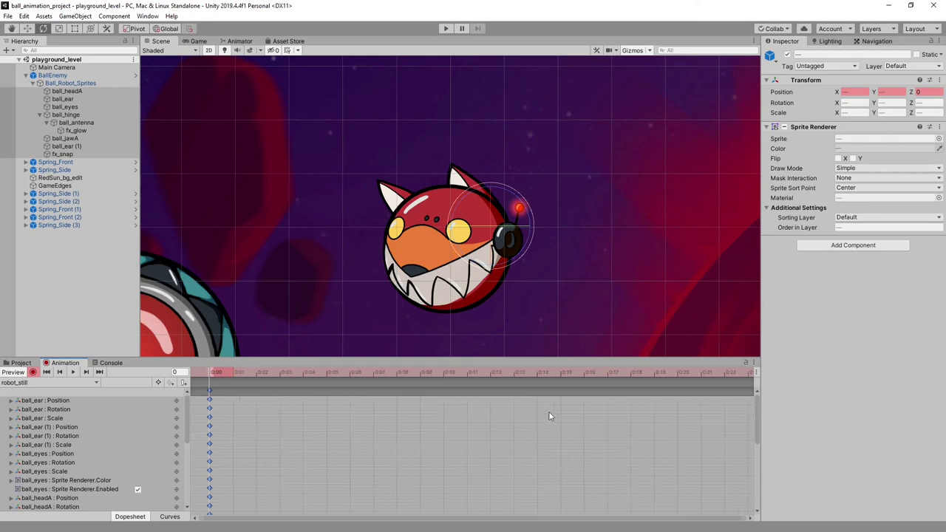
scroll(549, 417, "down", 5)
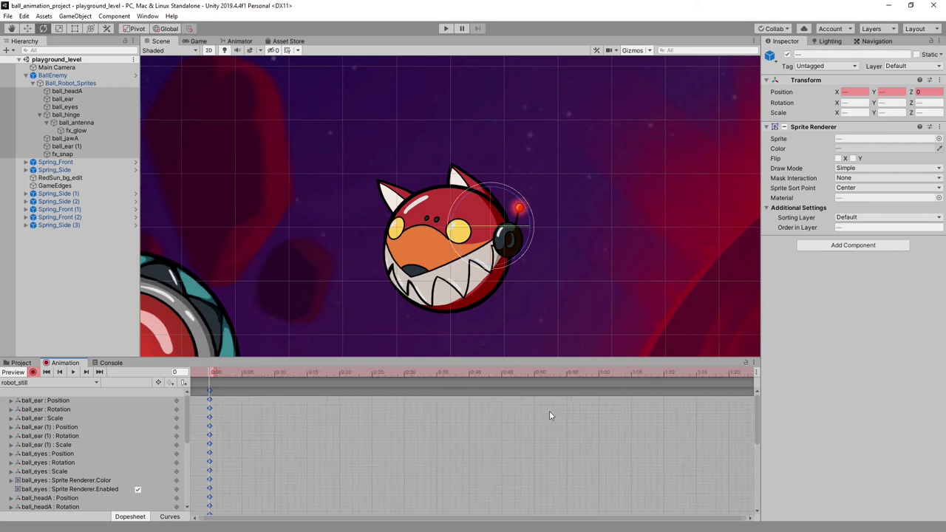
left_click(601, 369)
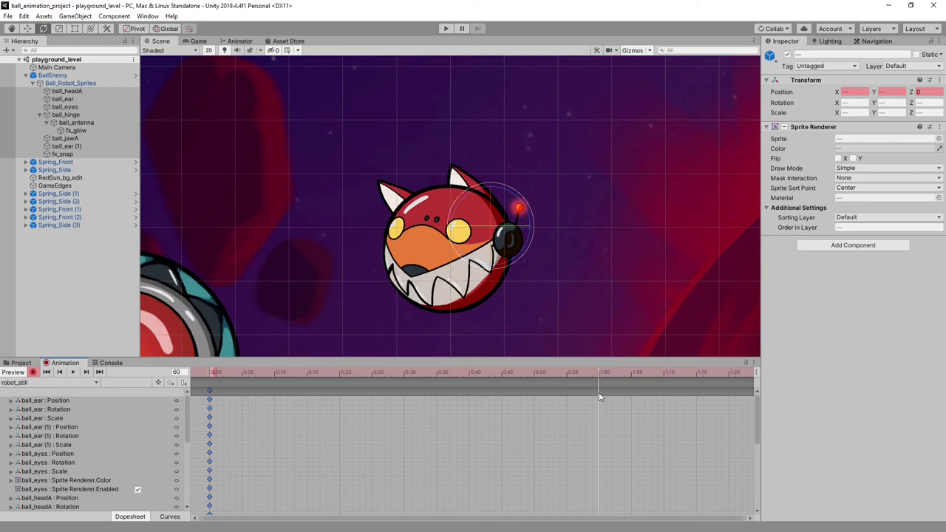
double_click(598, 391)
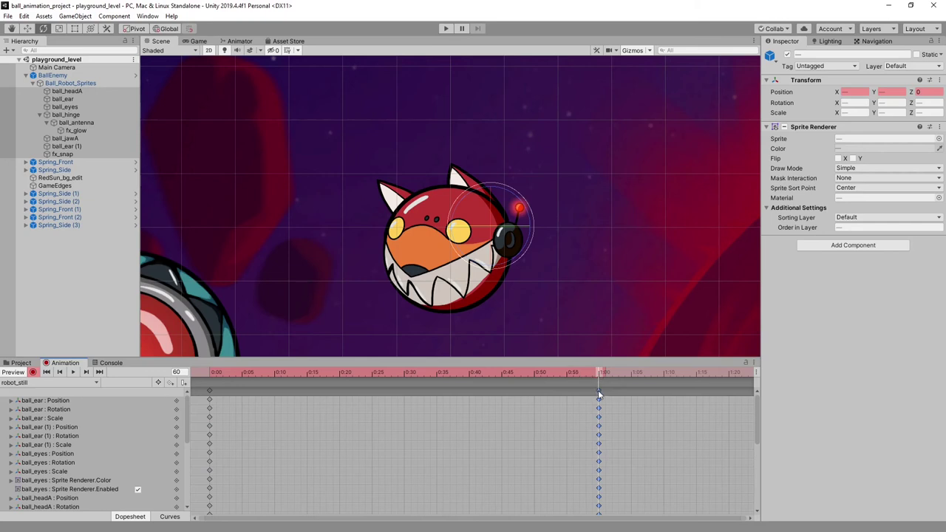
right_click(599, 393)
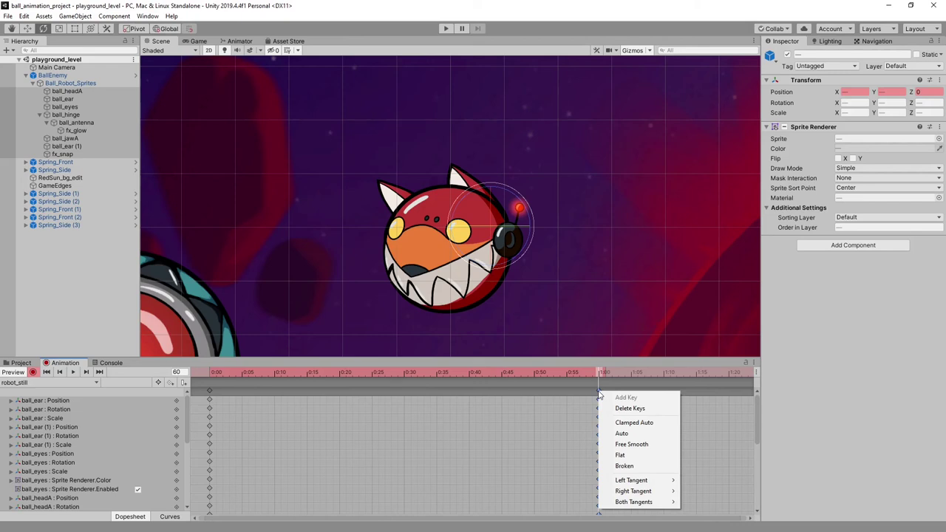
left_click(581, 393)
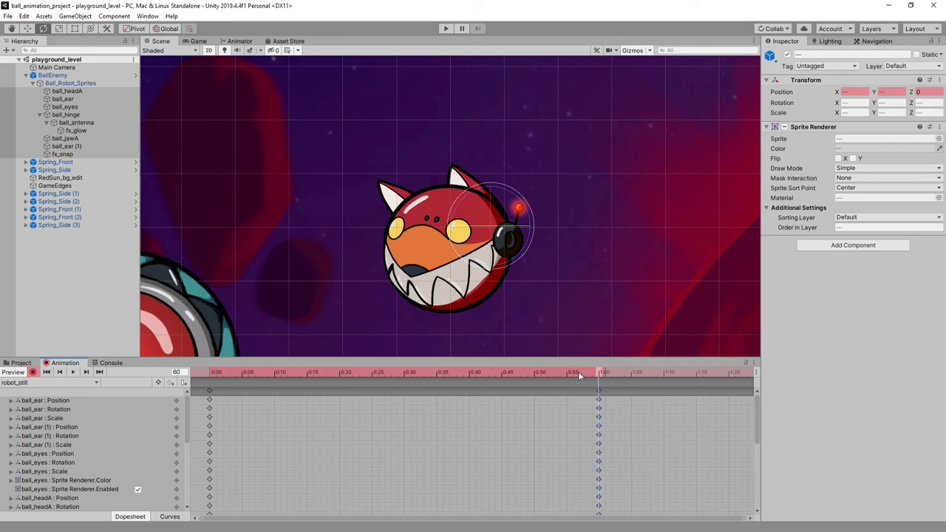
At frame 15, rotate ball_ear to about -75° and ball_ear (1) to about -55° around Z so both ears stand more upright
left_click_drag(578, 371, 307, 374)
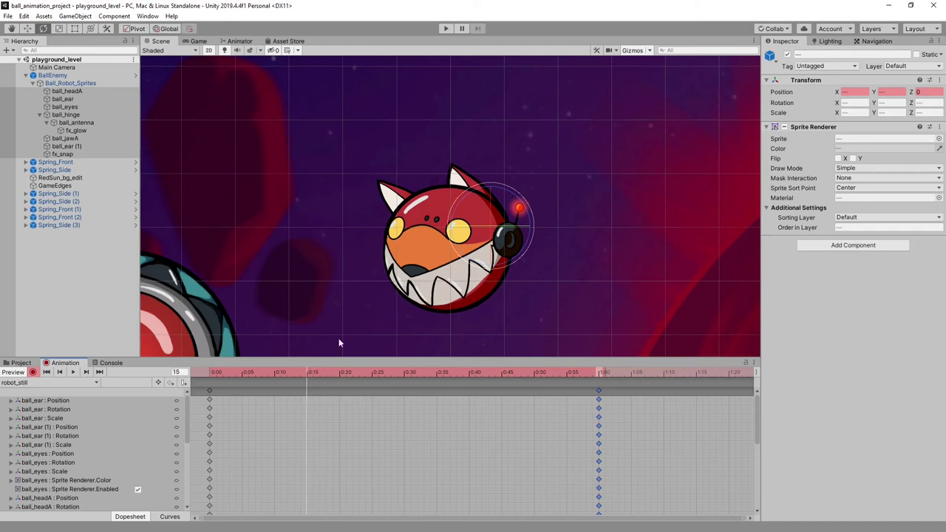
left_click(418, 220)
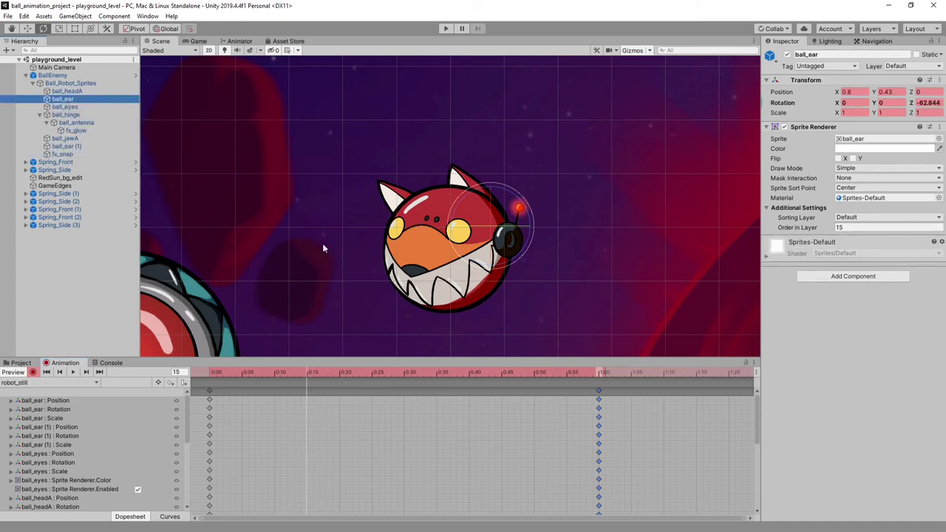
left_click_drag(67, 91, 62, 101)
left_click_drag(470, 263, 462, 249)
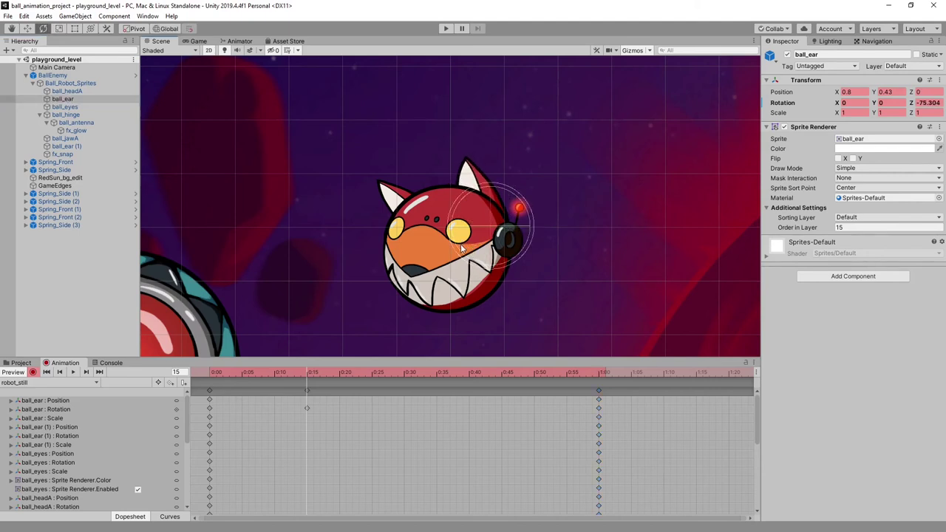
left_click(78, 146)
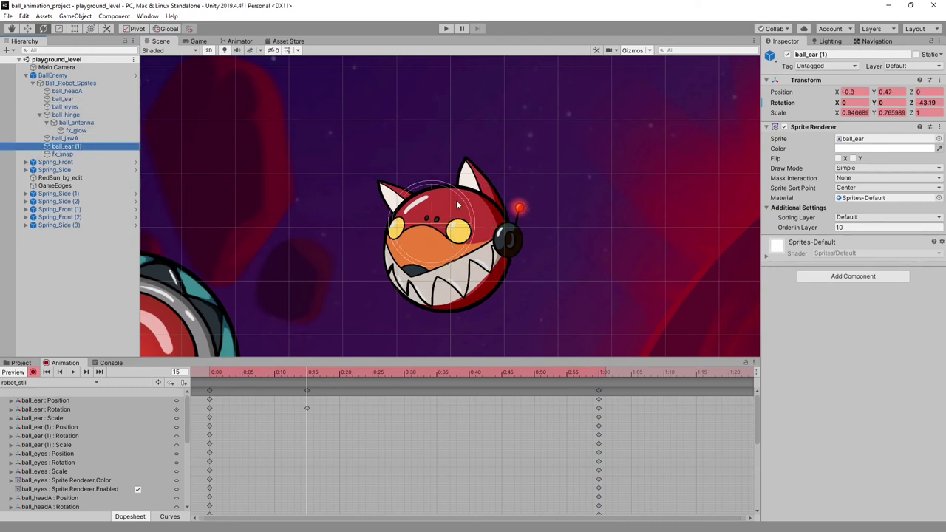
left_click_drag(450, 188, 468, 204)
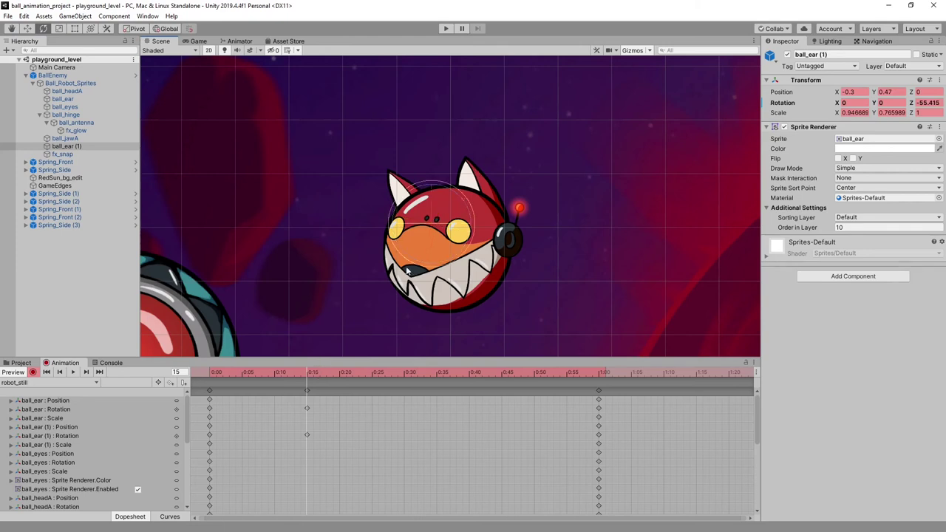
left_click_drag(297, 371, 406, 378)
left_click(479, 175)
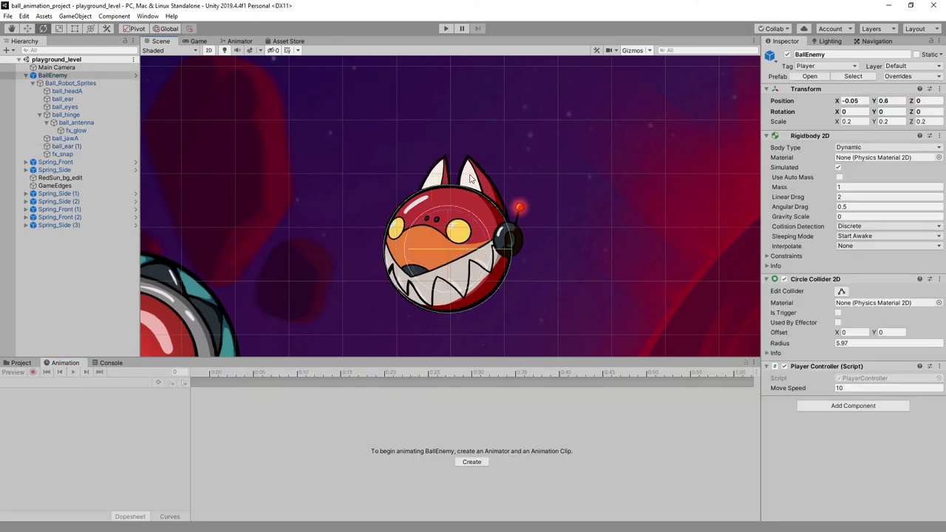
left_click(96, 83)
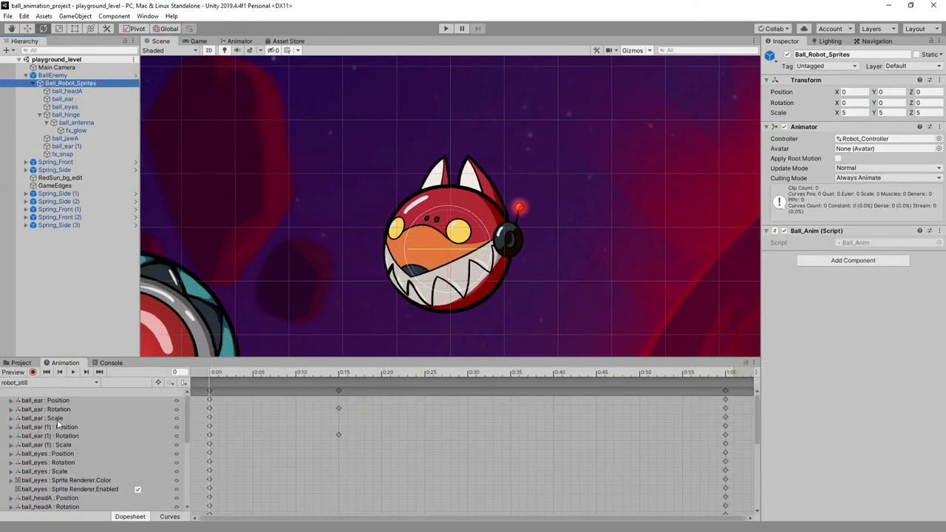
left_click(33, 372)
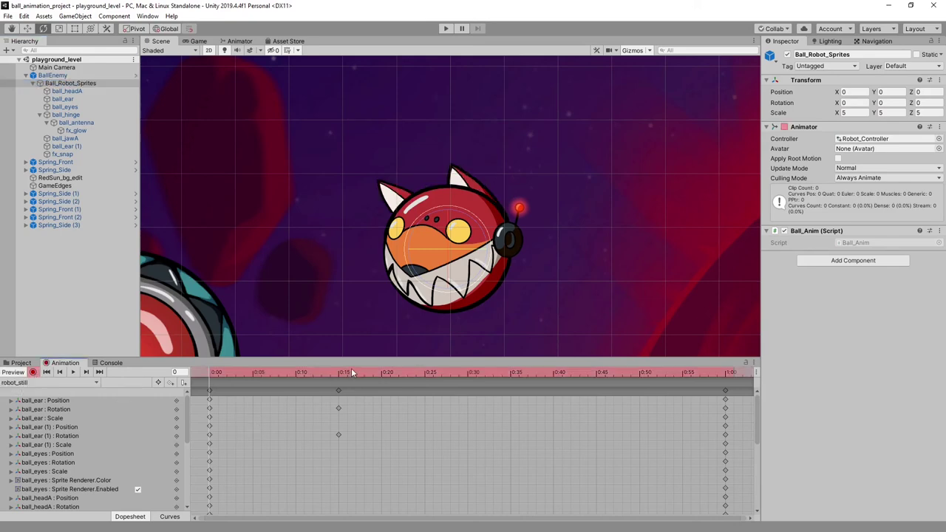
At frame 30, rotate ball_ear (1) to about -45° and ball_ear to about -53° around Z to fold the ears back
left_click_drag(351, 371, 467, 373)
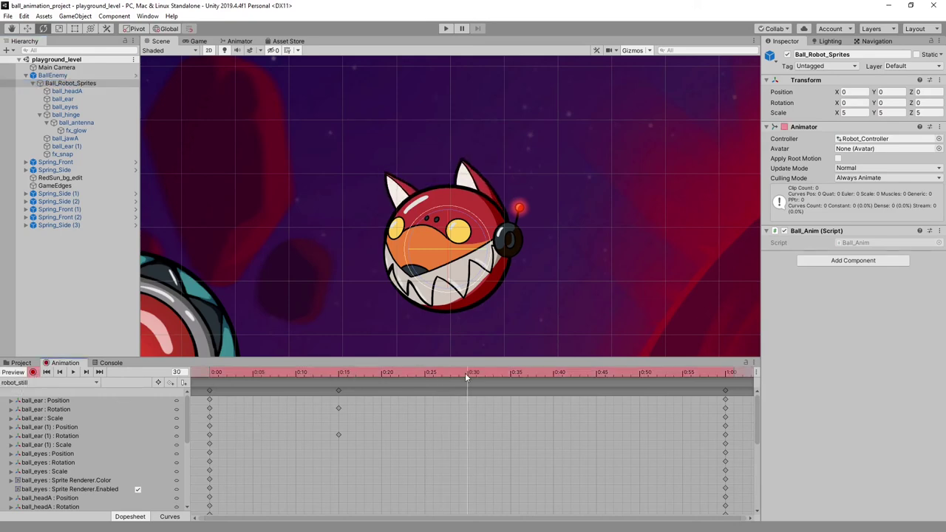
left_click(88, 146)
left_click_drag(458, 198, 449, 197)
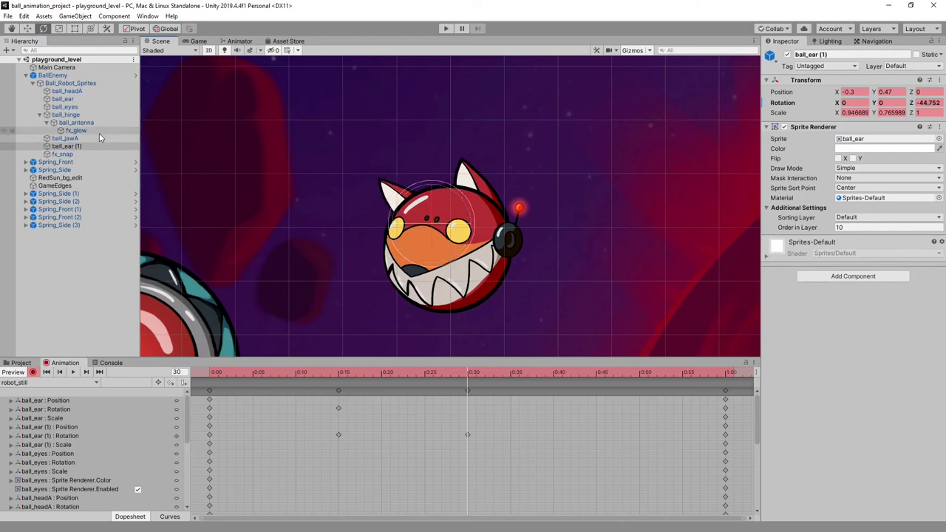
left_click(63, 98)
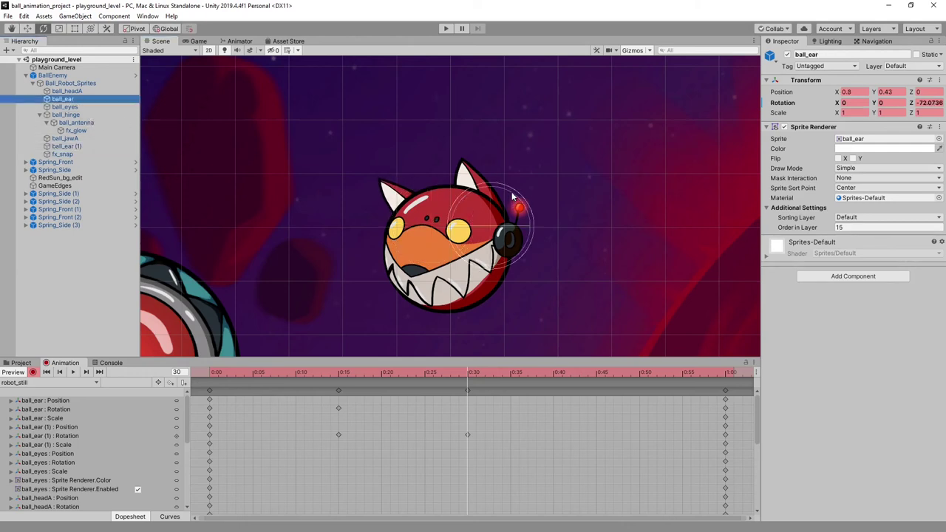
left_click_drag(513, 197, 484, 193)
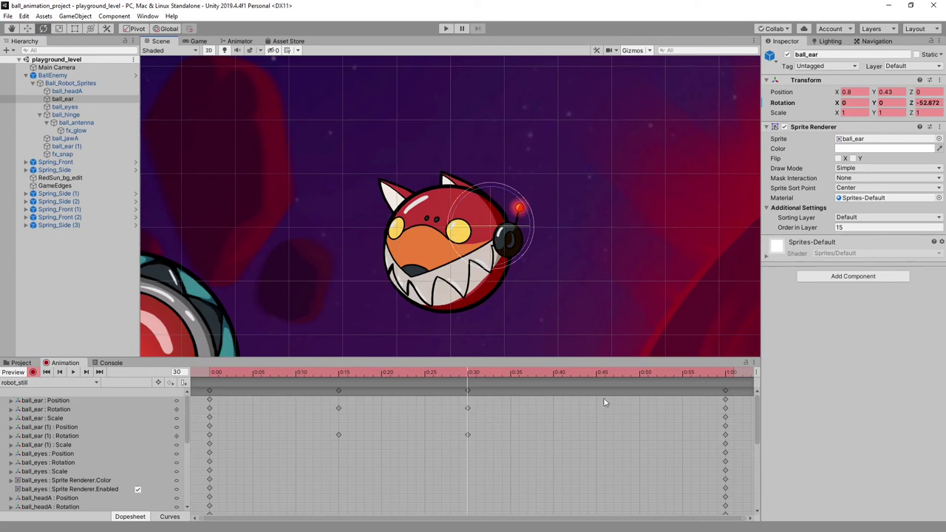
Copy the ear rotation keyframes from frame 15 to frame 45, and play back the robot_still clip
left_click(339, 393)
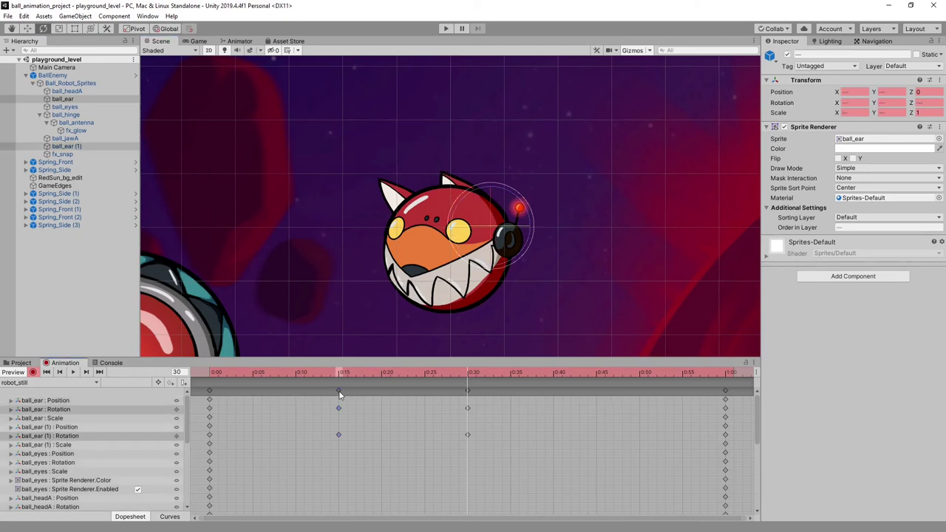
left_click(597, 397)
left_click(597, 371)
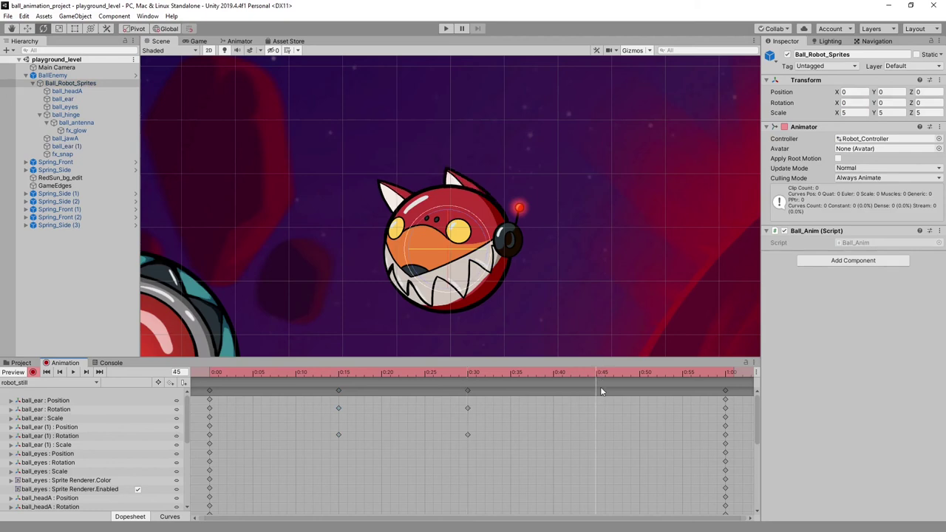
key("ctrl+v")
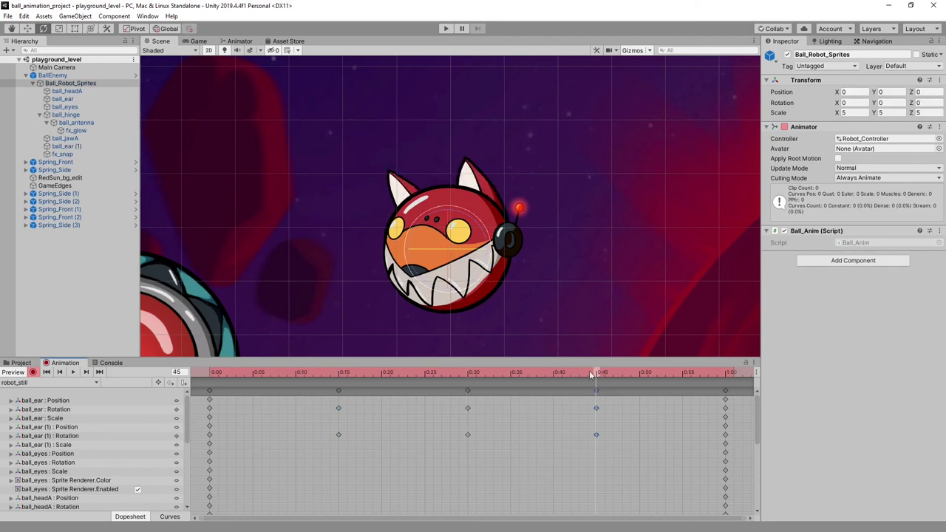
left_click(432, 371)
left_click(74, 374)
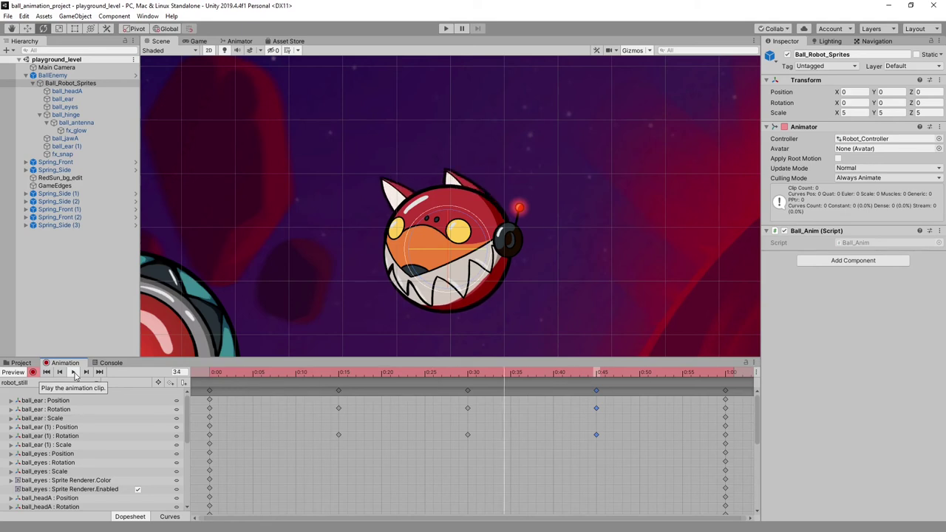
Switch to the robot_fast clip and turn on keyframe recording for it
left_click(67, 383)
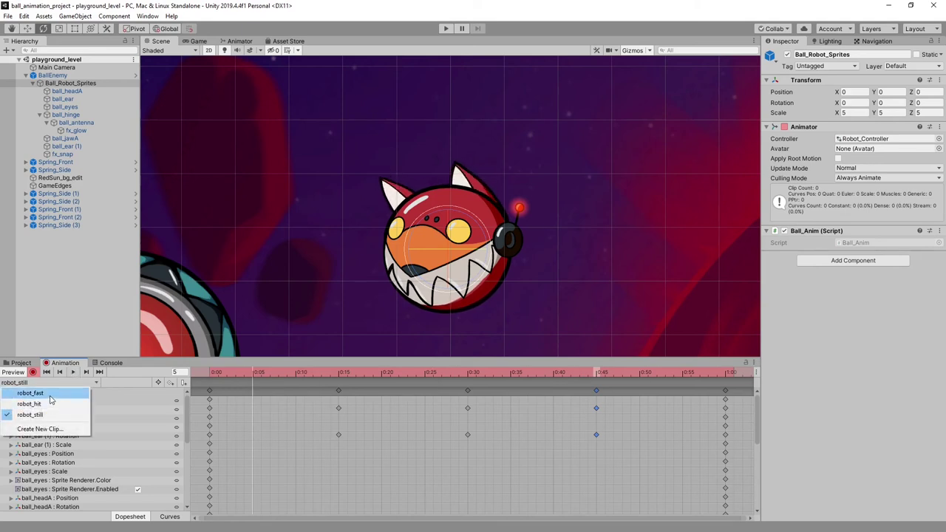
left_click(50, 397)
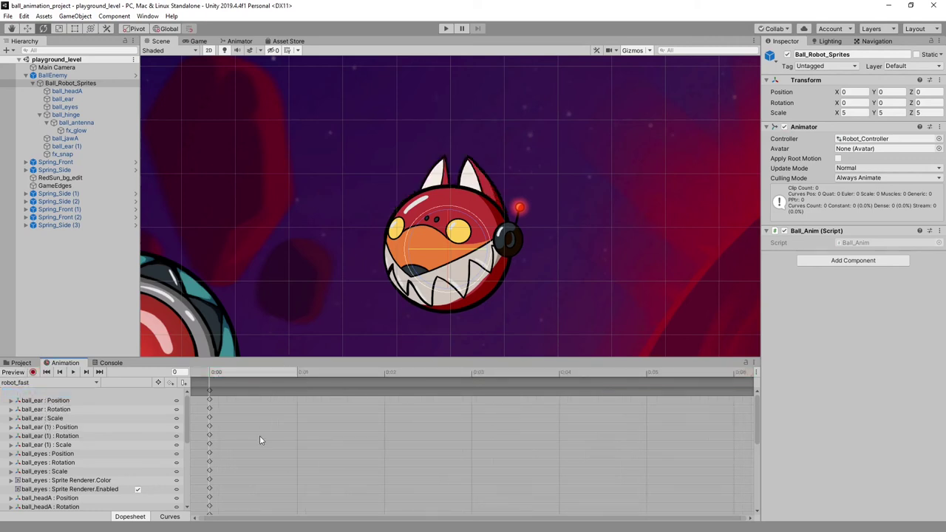
scroll(259, 441, "down", 3)
left_click(33, 372)
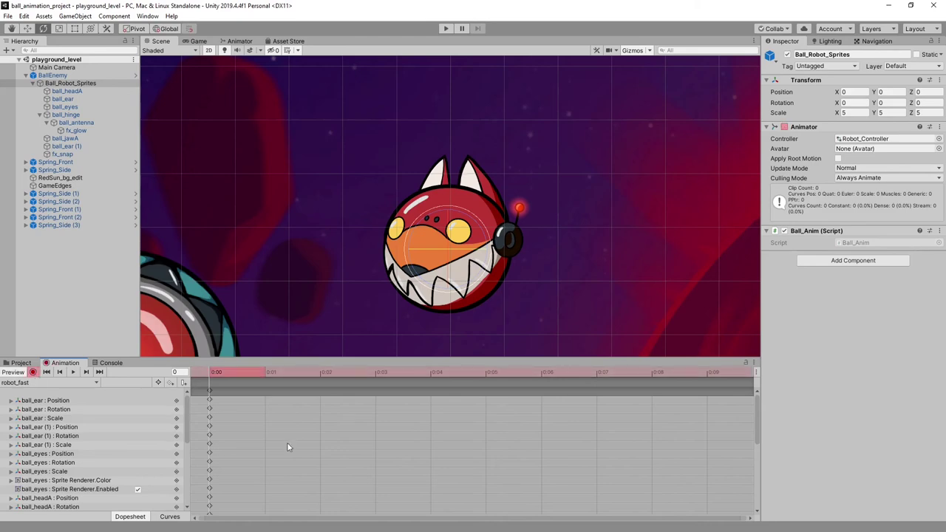
scroll(288, 447, "down", 5)
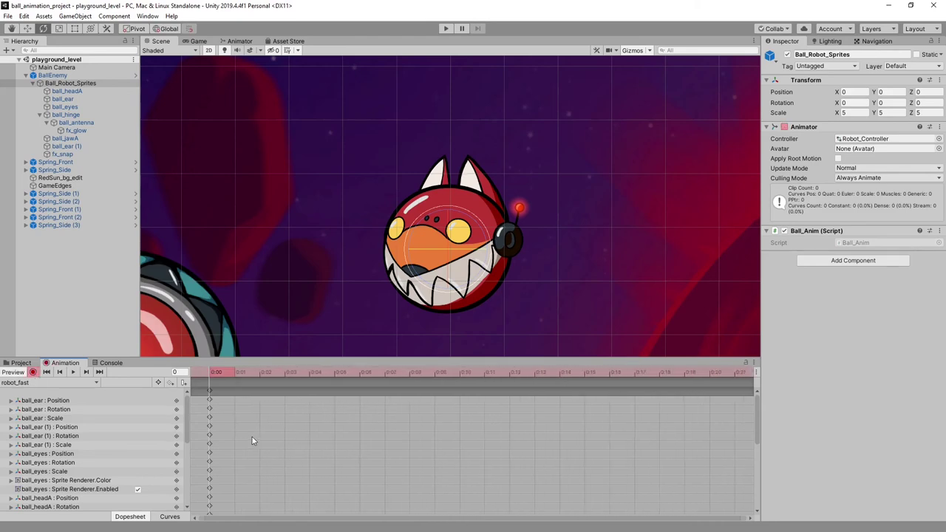
scroll(252, 441, "down", 6)
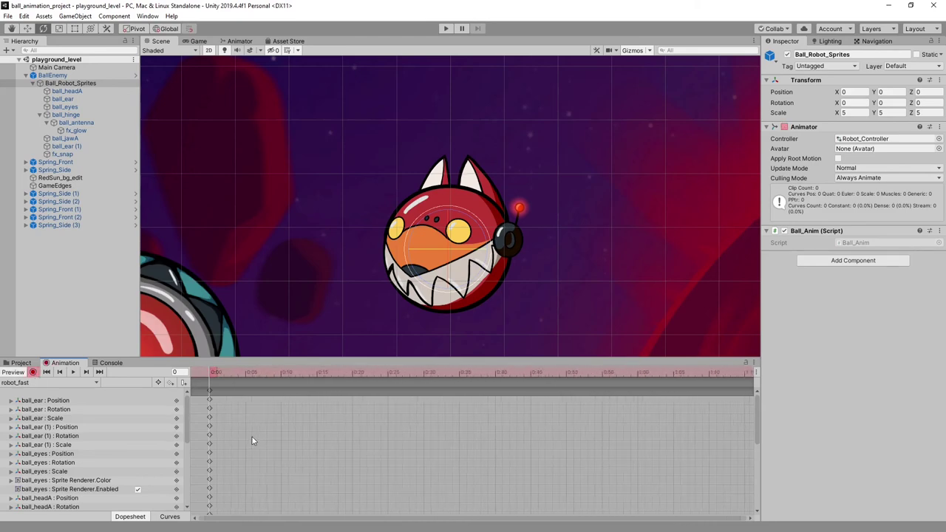
At frame 0, rotate ball_ear (1) to about -136° and ball_ear to about -152° around Z to lay the ears back
scroll(252, 441, "down", 1)
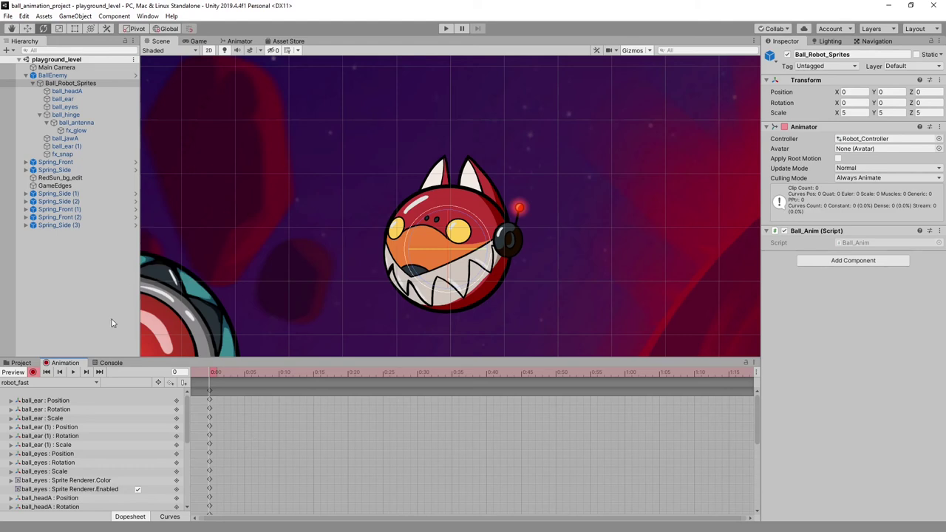
left_click(427, 198)
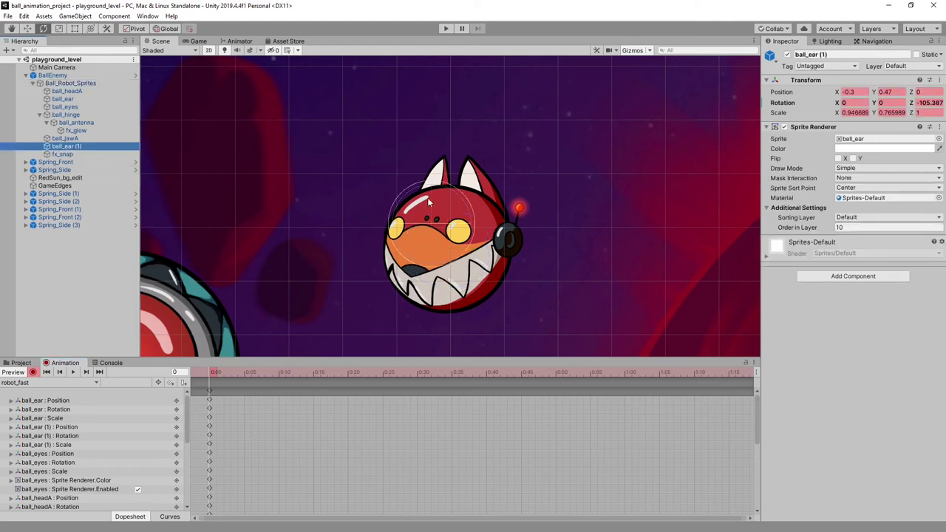
left_click_drag(457, 195, 557, 313)
left_click(63, 98)
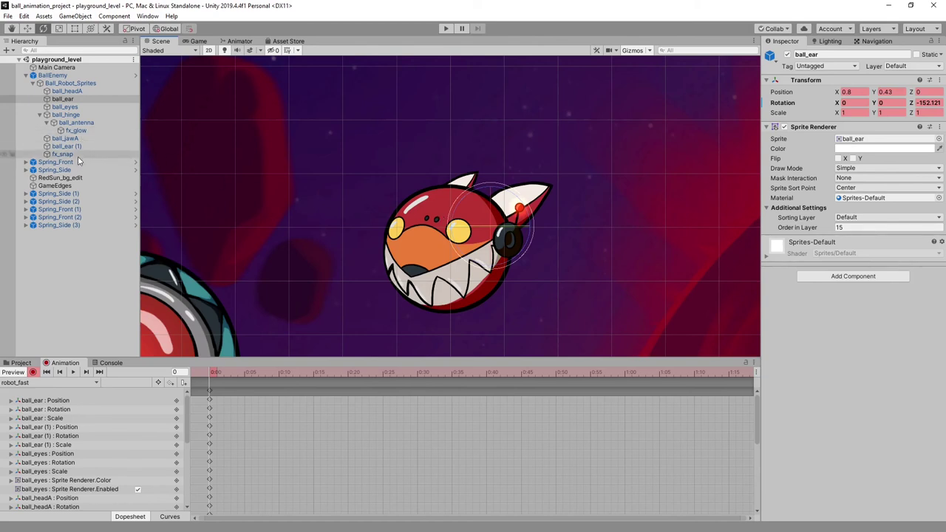
Set the ball_eyes colour alpha to 100 and rotate ball_jawA to about 20° around Z to open the mouth at frame 0
left_click(87, 106)
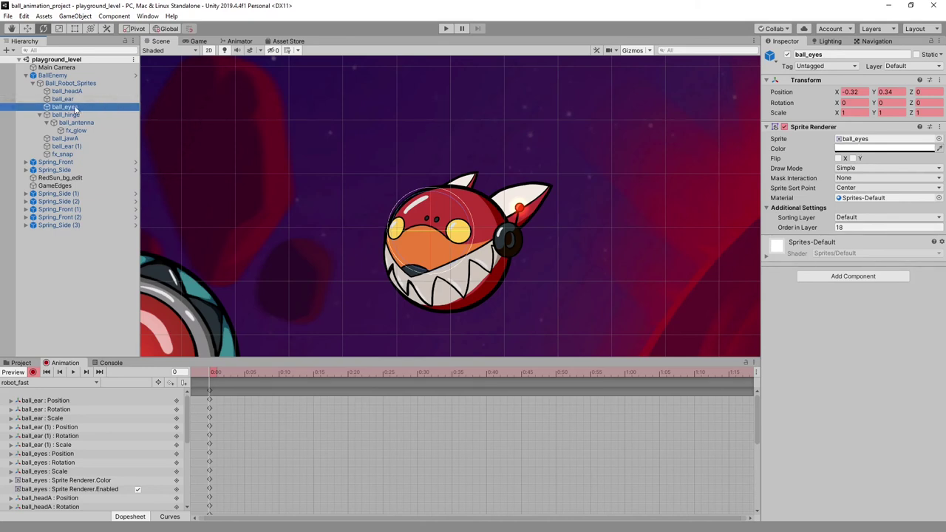
left_click(893, 150)
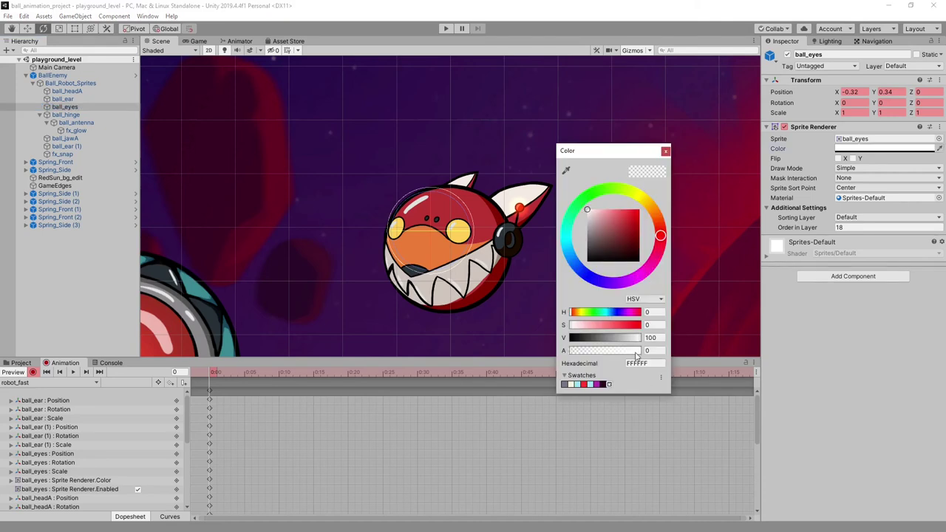
left_click_drag(606, 355, 653, 355)
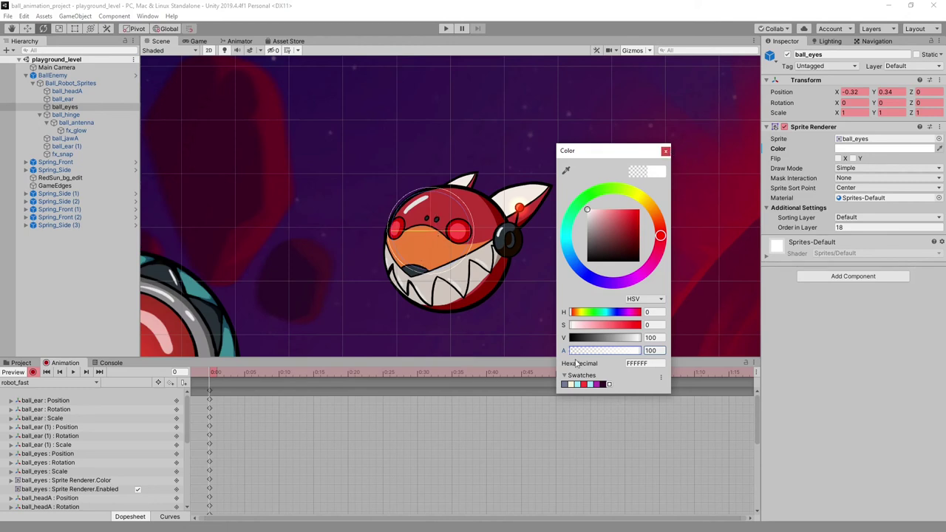
left_click(666, 153)
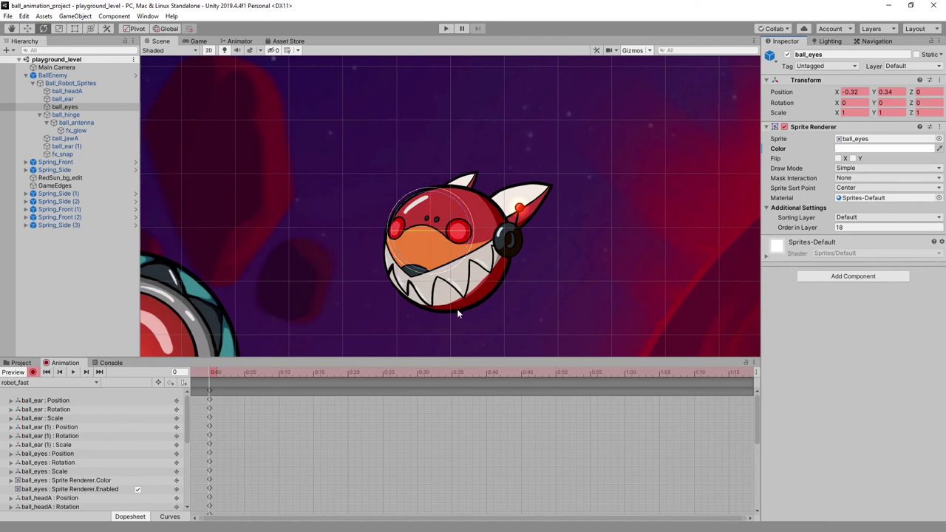
left_click(74, 139)
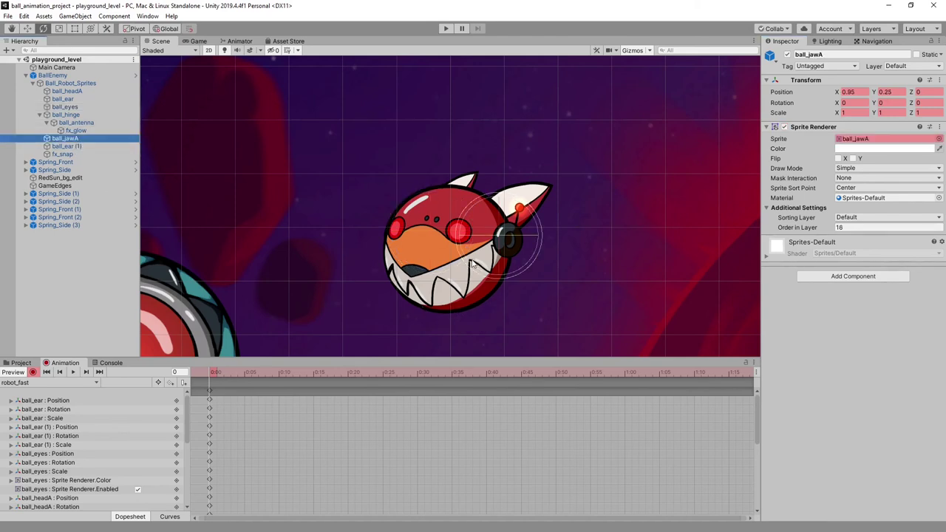
left_click_drag(474, 266, 439, 301)
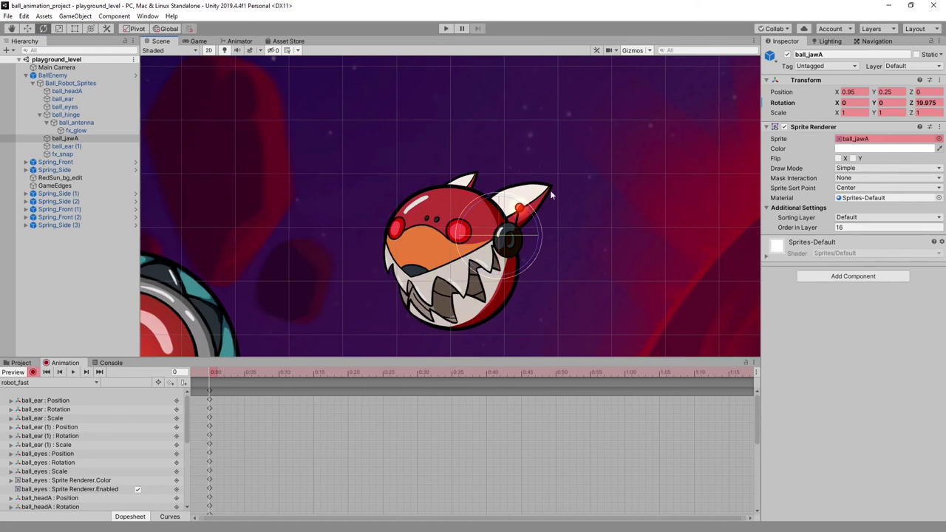
Copy all robot_fast keyframes from frame 0 to frame 60
left_click(210, 391)
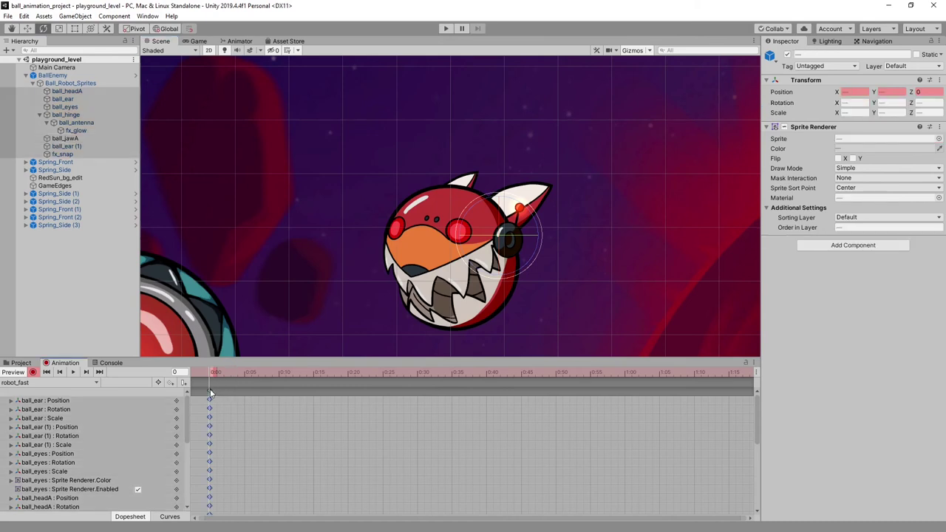
left_click(625, 371)
key("ctrl+v")
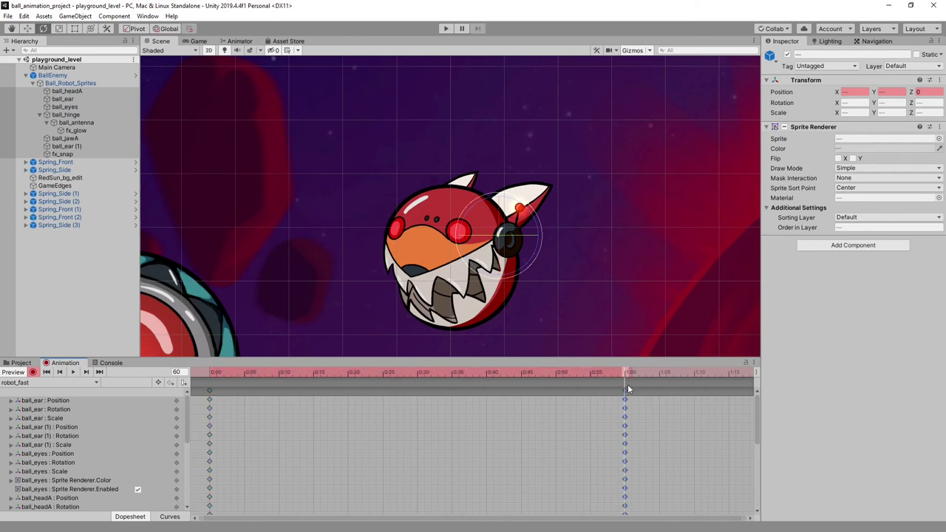
Try to select the larger ear in the scene with the playhead at frame 10
left_click_drag(595, 369, 277, 372)
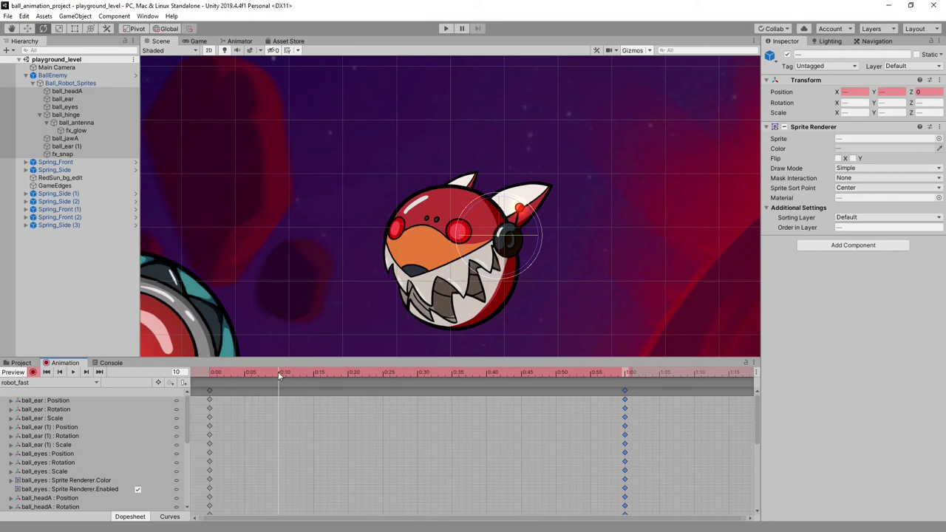
left_click(541, 191)
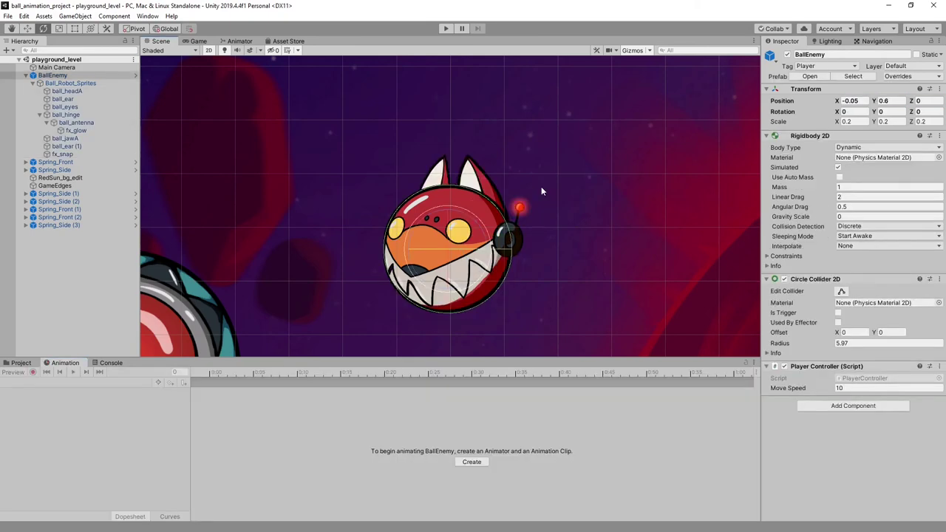
Reselect Ball_Robot_Sprites, switch back to the robot_fast clip and turn on keyframe recording
left_click(71, 83)
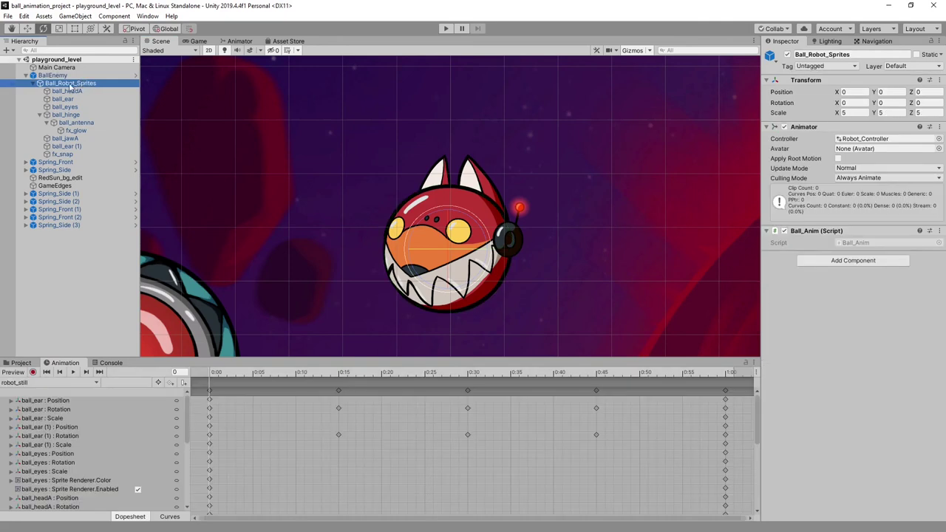
left_click(36, 382)
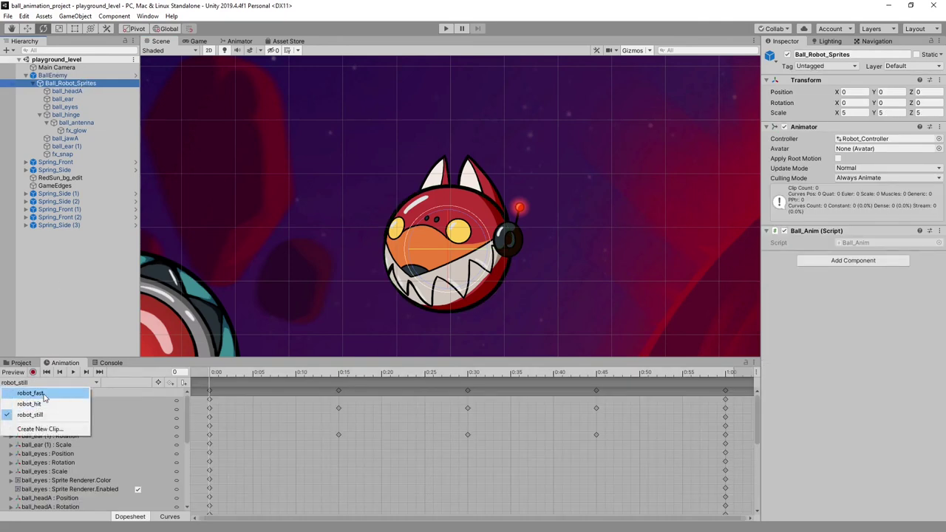
left_click(43, 394)
left_click(33, 372)
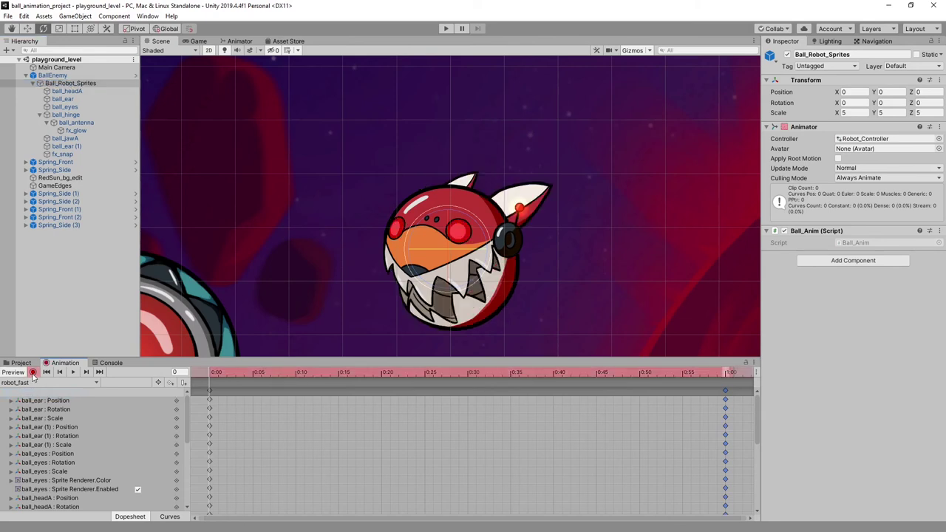
left_click(63, 99)
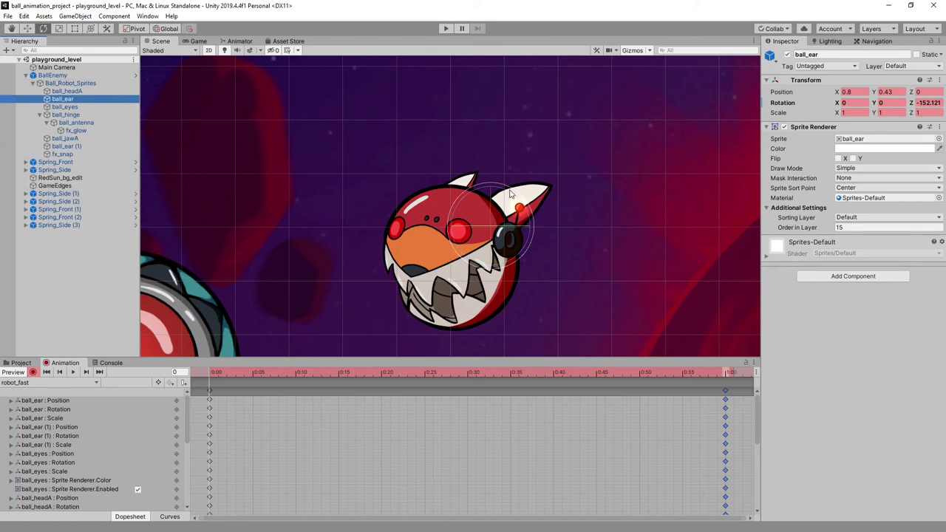
left_click_drag(508, 196, 523, 212)
left_click(76, 145)
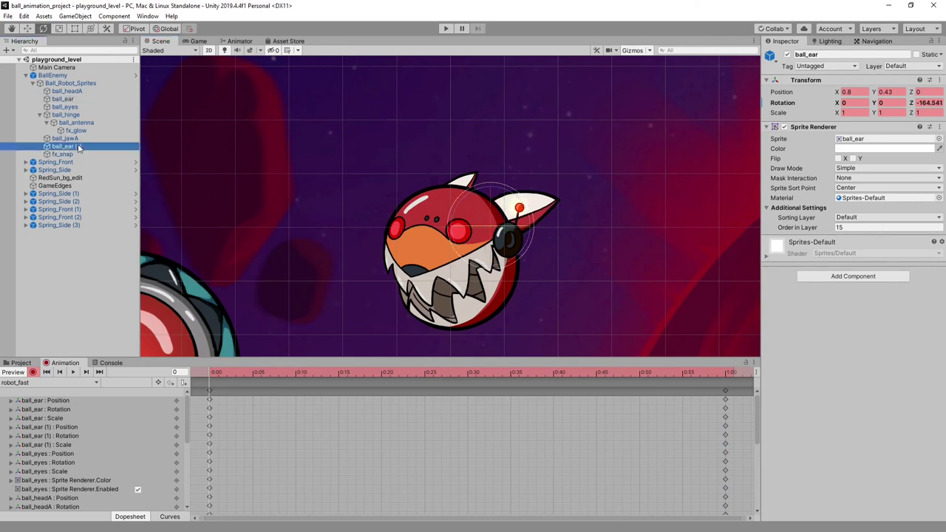
left_click_drag(448, 190, 444, 188)
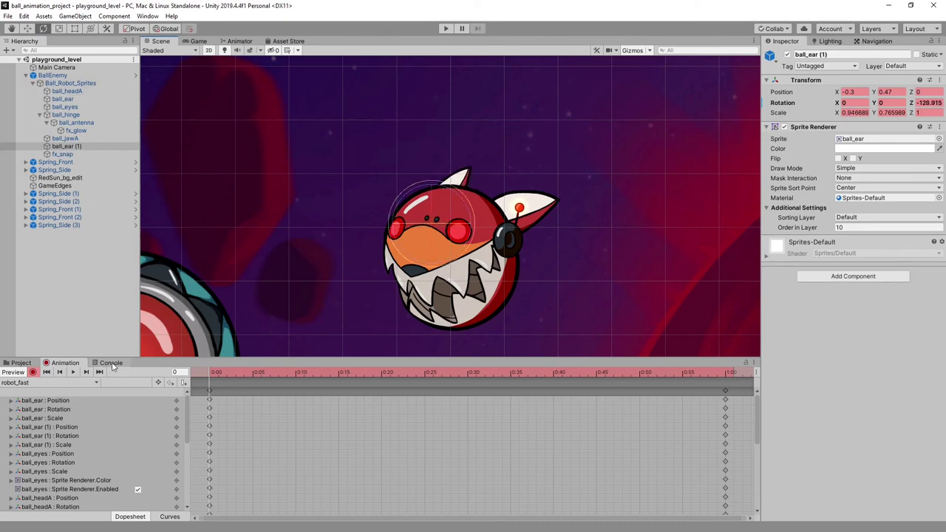
left_click(211, 394)
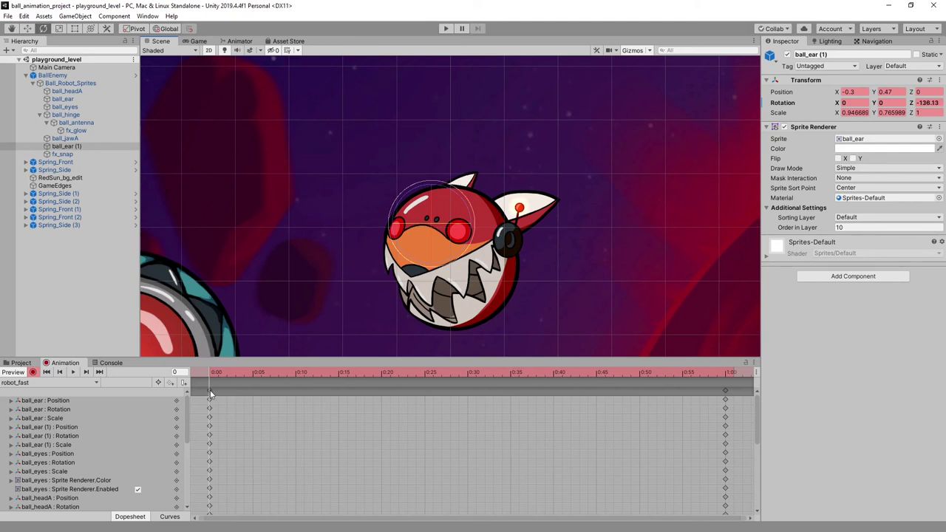
key("ctrl+z")
key("ctrl+z")
At frame 10, rotate ball_ear to about -157° around Z and raise ball_ear (1) slightly
left_click(298, 374)
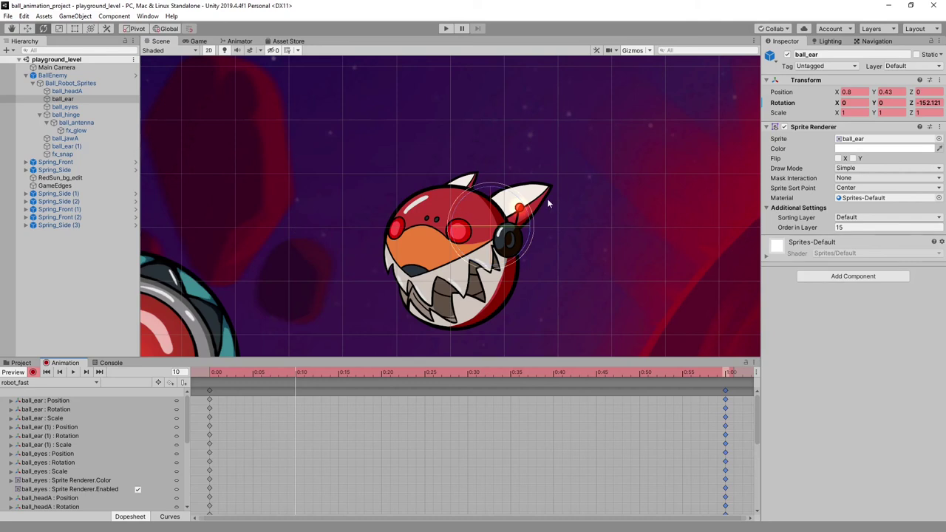
left_click_drag(516, 198, 520, 202)
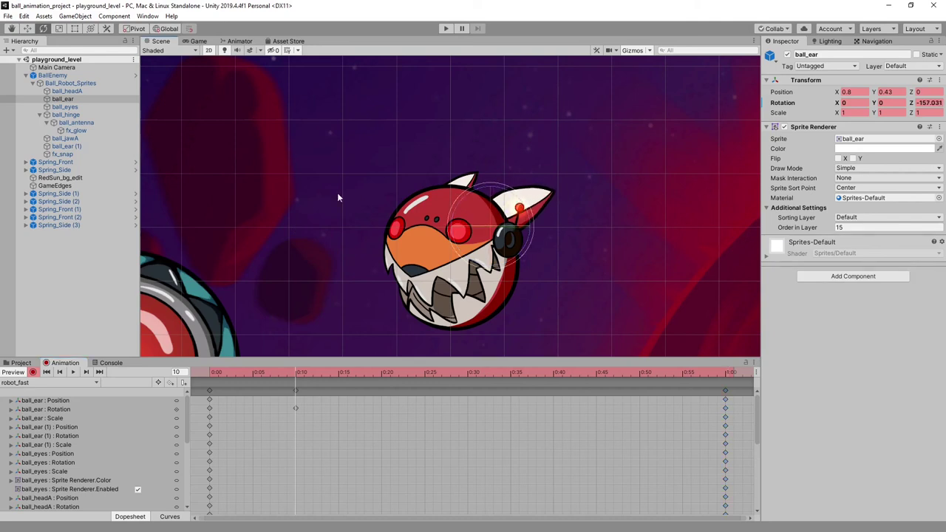
left_click(67, 147)
left_click_drag(456, 191, 448, 187)
Copy the ear rotation keyframes from frame 10 to frames 30 and 50
left_click(296, 392)
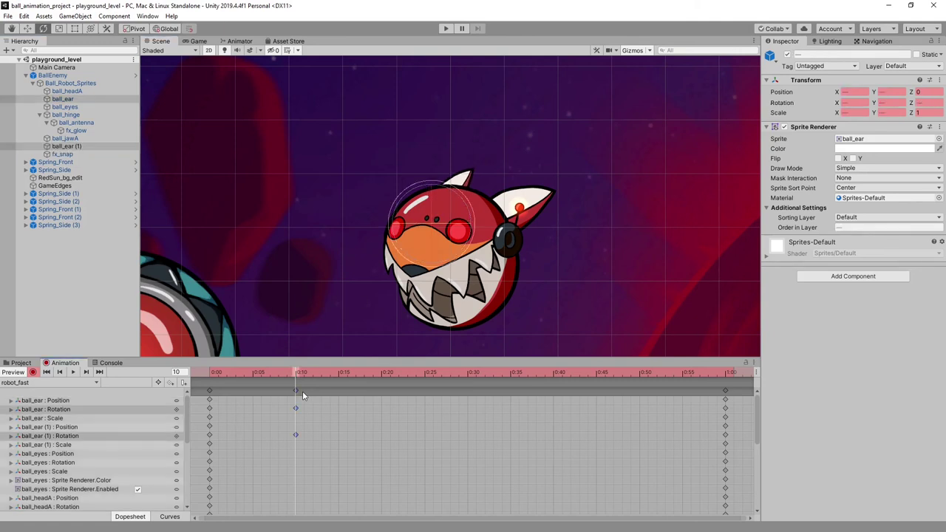
left_click(471, 371)
key("ctrl+v")
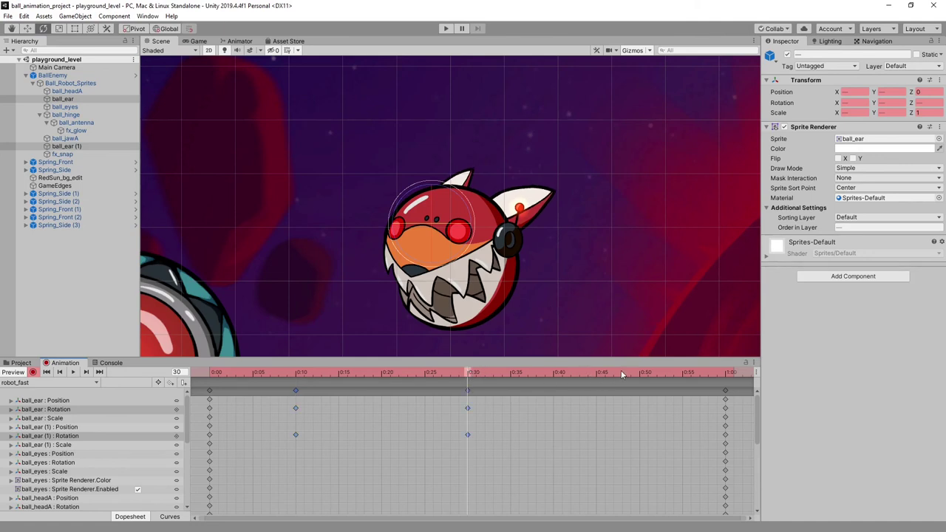
left_click_drag(597, 370, 641, 374)
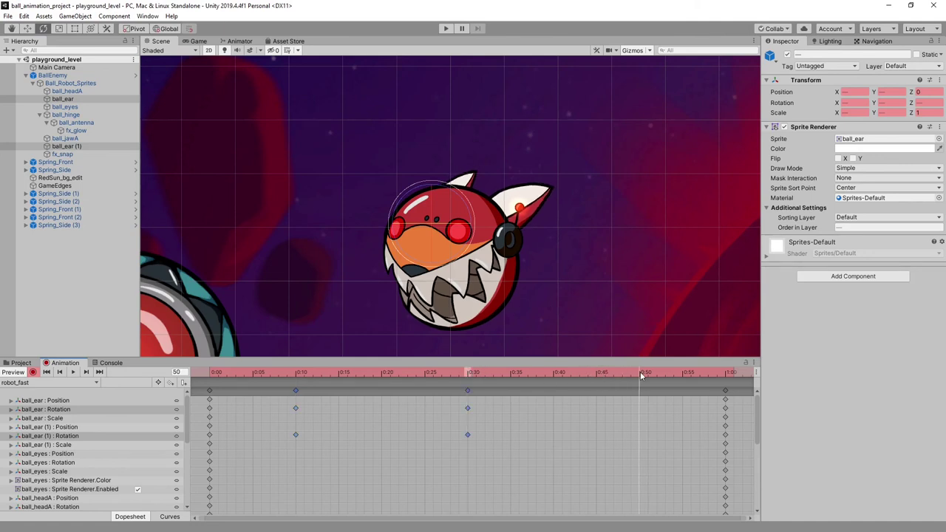
key("ctrl+v")
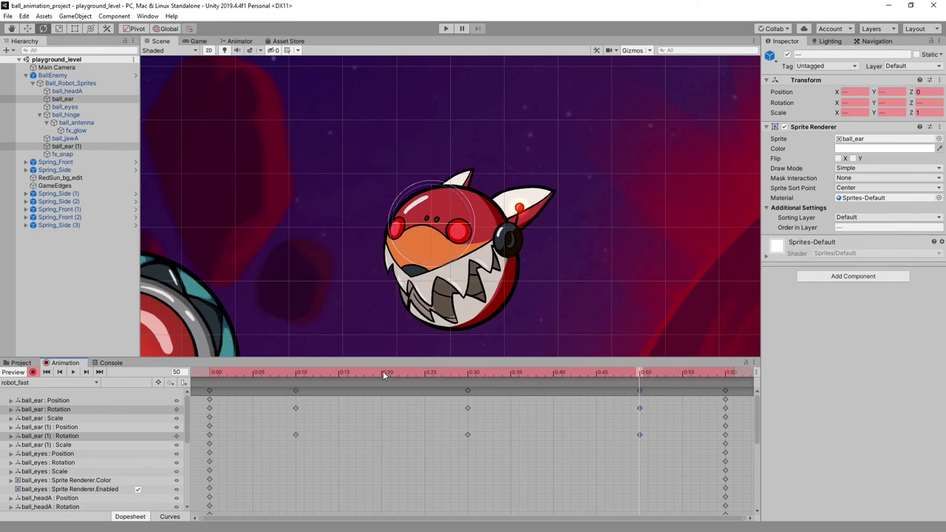
At frame 20, rotate ball_ear (1) to about -142° and ball_ear to about -140° around Z
left_click(383, 371)
left_click_drag(449, 188, 468, 209)
key("ctrl+z")
left_click(426, 224)
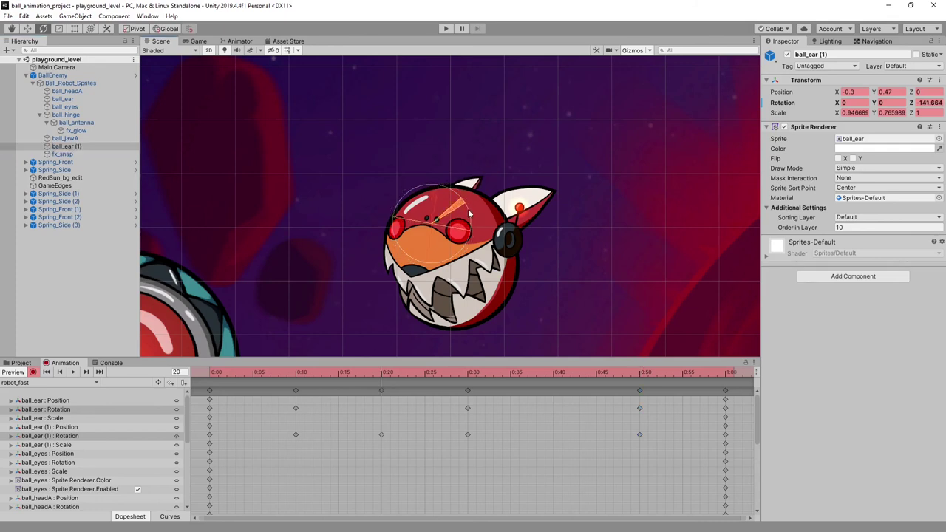
left_click(63, 99)
left_click_drag(521, 202, 448, 263)
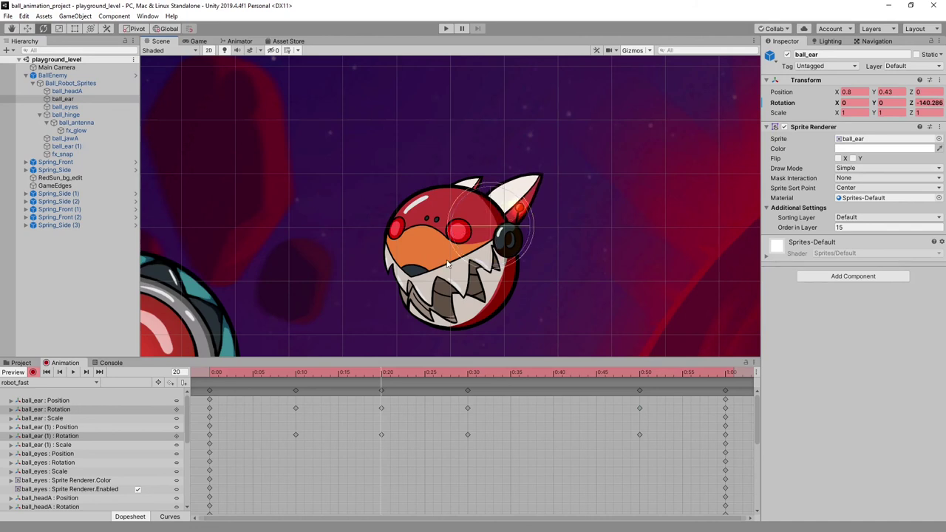
Copy the ear rotation keyframes from frame 20 to frame 40, and play back the robot_fast clip
left_click(381, 391)
left_click(554, 372)
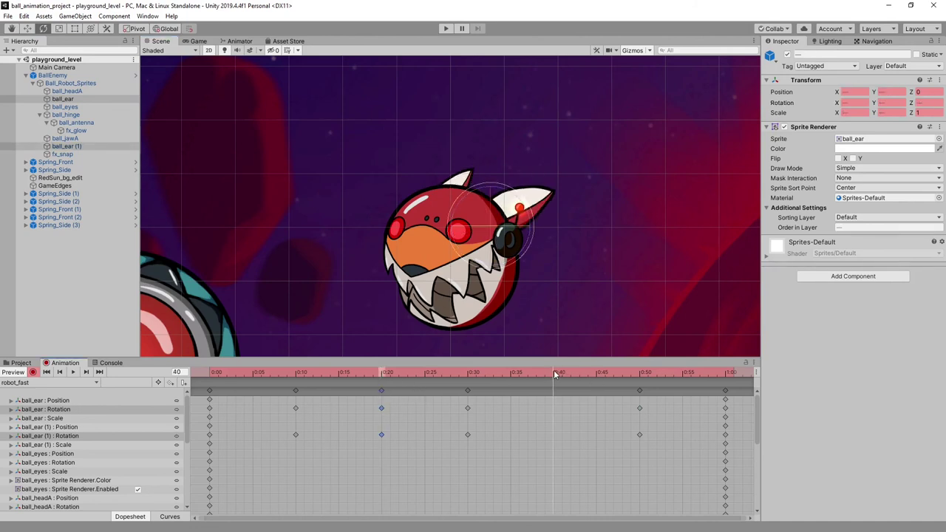
key("ctrl+v")
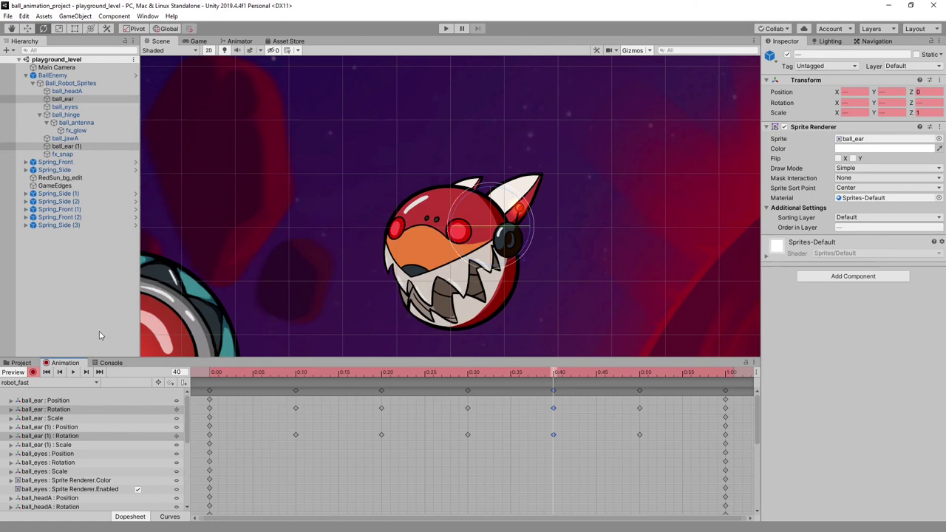
left_click(72, 373)
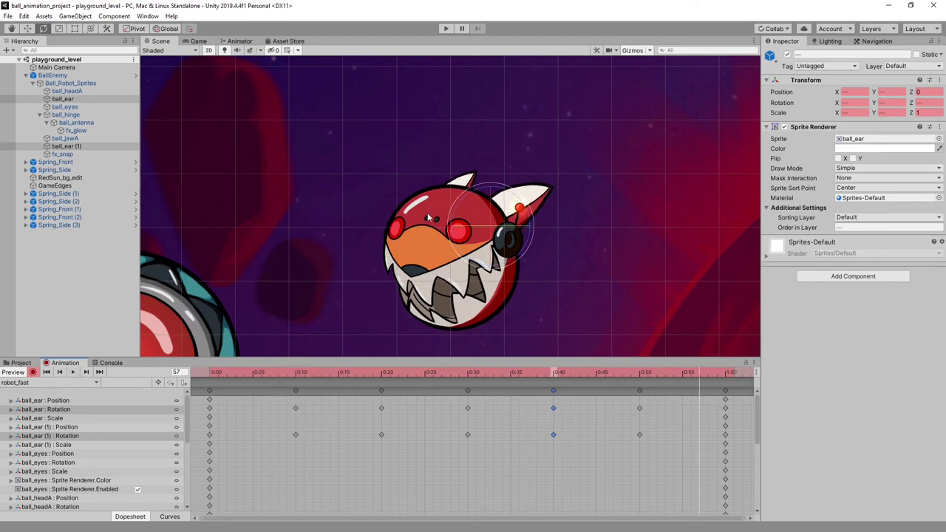
At frame 30, rotate ball_jawA to about 6.5° around Z to nearly close the mouth, and play back the clip
left_click(65, 139)
left_click_drag(293, 376, 468, 380)
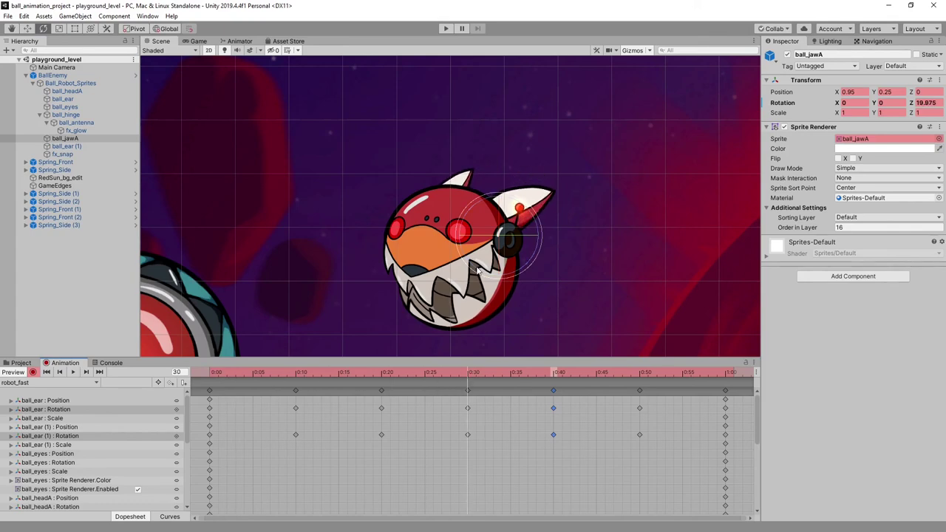
mouse_move(474, 268)
left_mouse_down()
mouse_move(469, 256)
mouse_move(464, 278)
left_mouse_up()
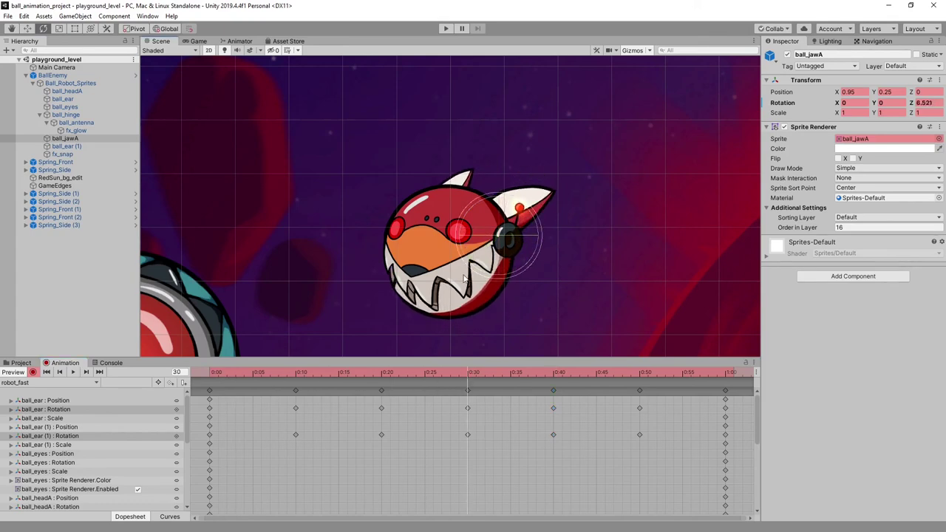
left_click(72, 372)
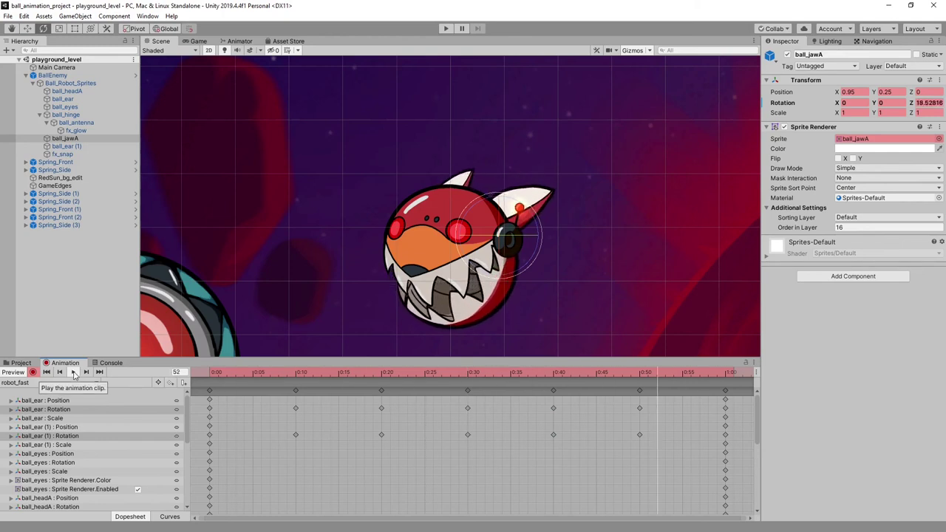
left_click(73, 372)
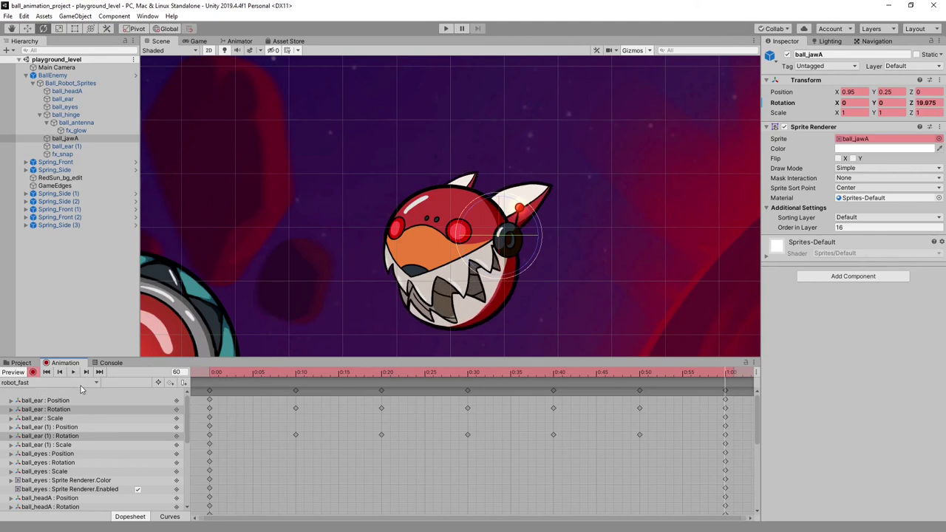
Copy all frame 0 keyframes from the robot_fast clip into frame 0 of the robot_hit clip, with keyframe recording on
left_click(69, 384)
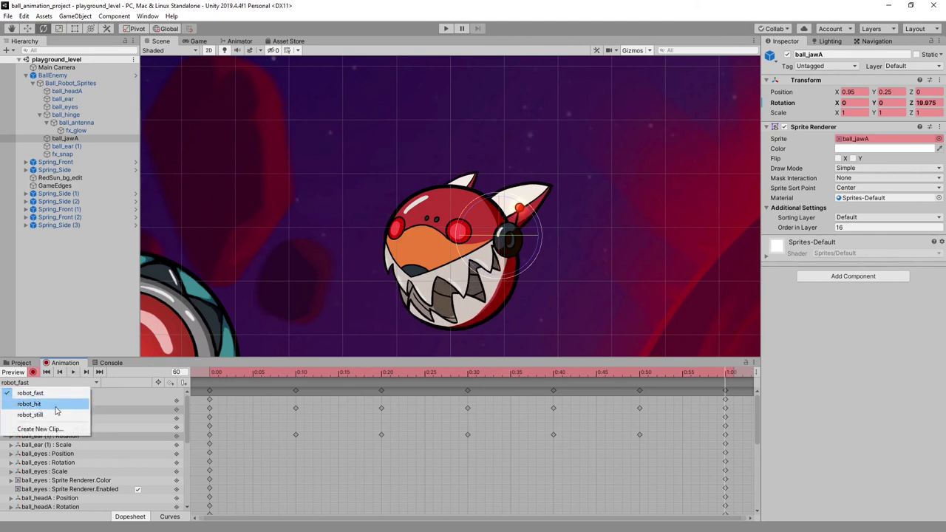
left_click(134, 372)
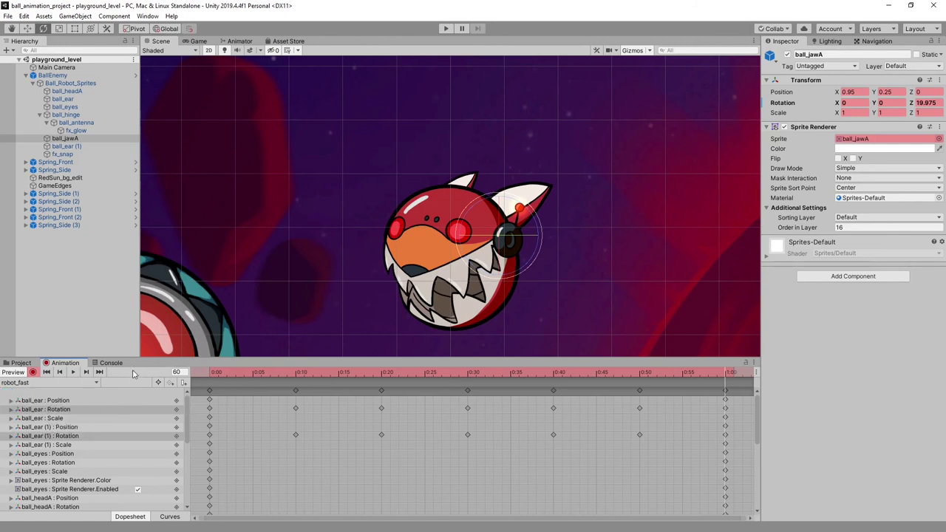
left_click(210, 393)
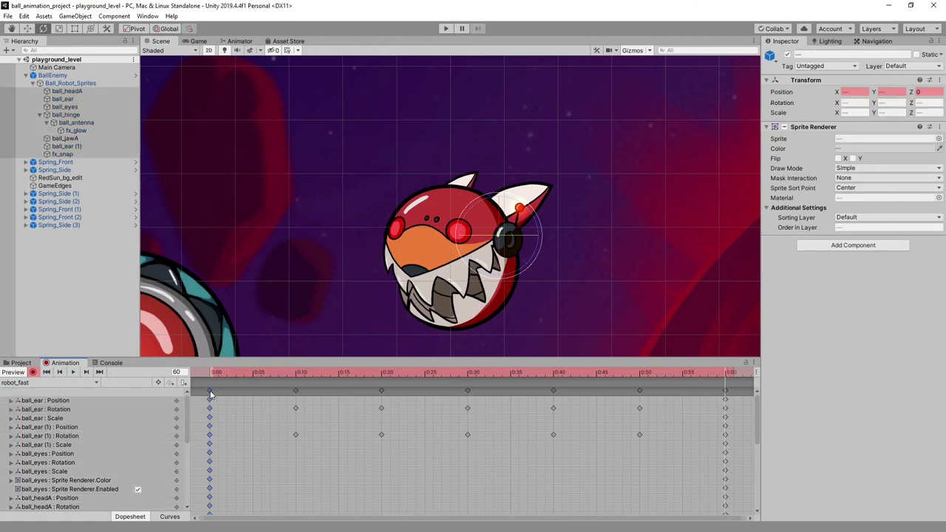
left_click(64, 383)
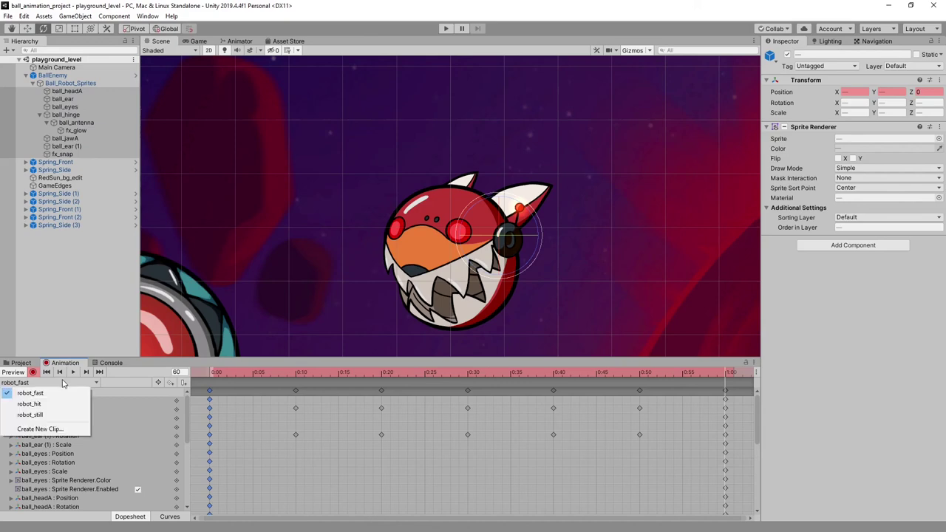
left_click(68, 404)
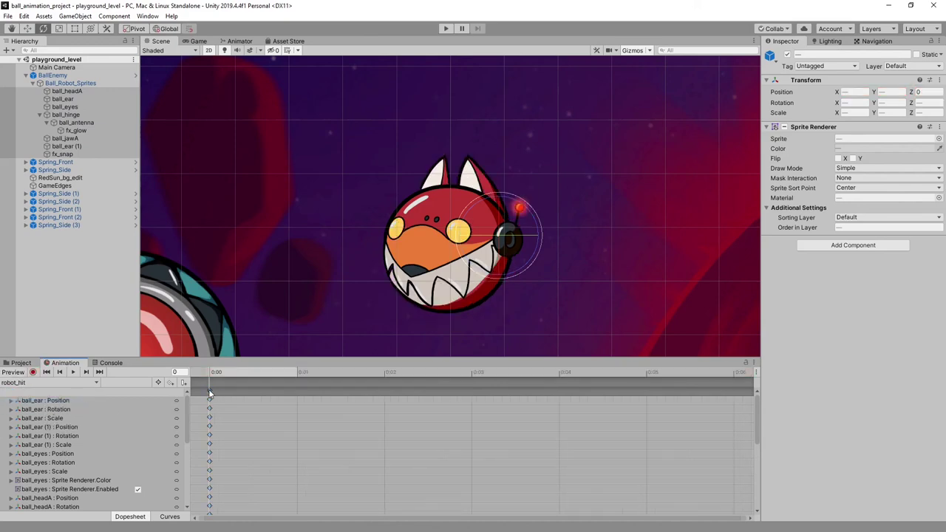
left_click(33, 371)
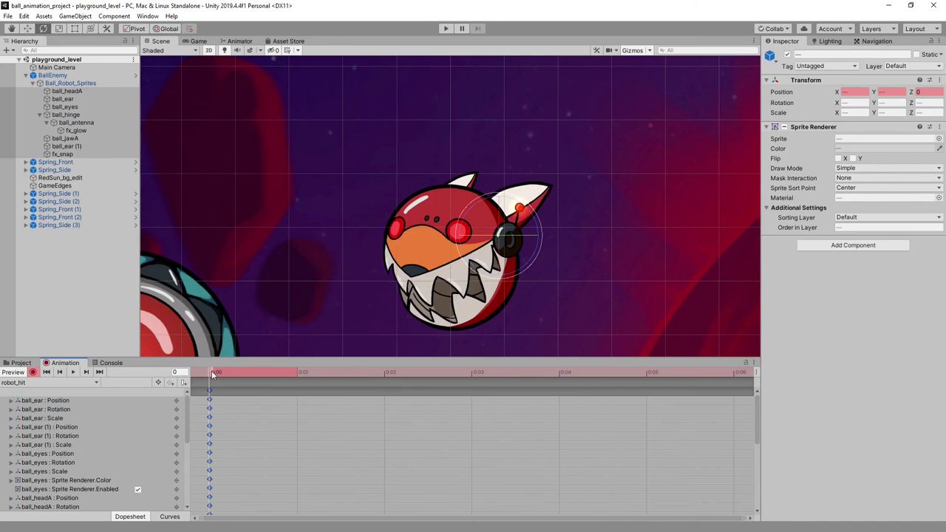
At frame 0 of robot_hit, rotate ball_jawA to about 26.9° around Z to open the mouth wider
scroll(211, 371, "down", 1)
scroll(240, 407, "down", 8)
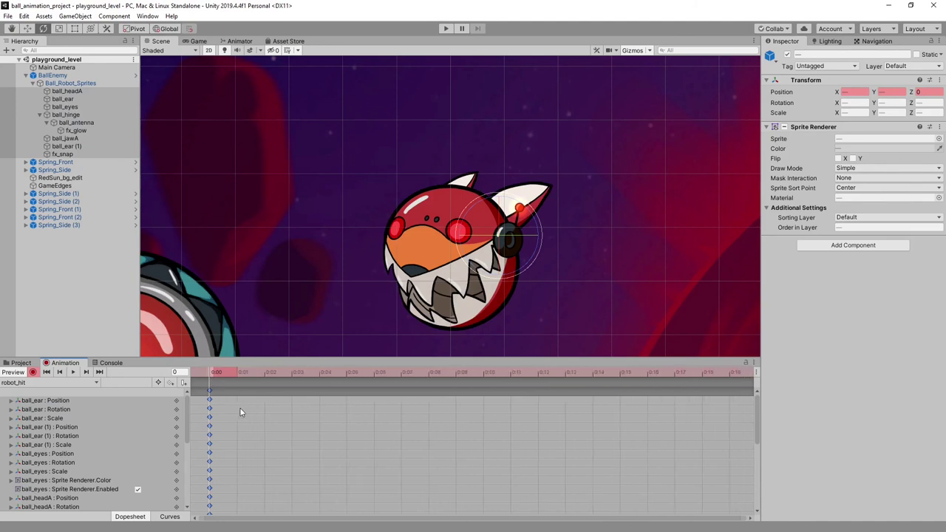
scroll(239, 412, "down", 5)
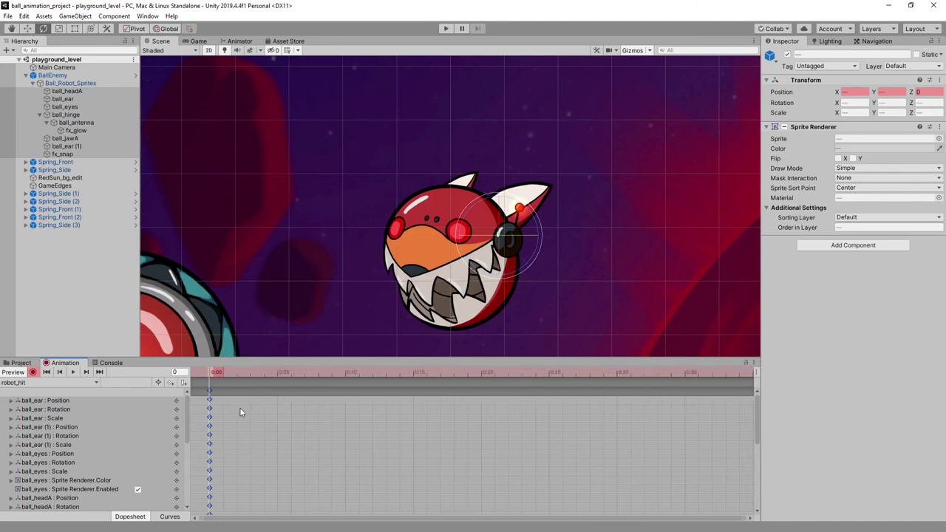
scroll(239, 412, "down", 4)
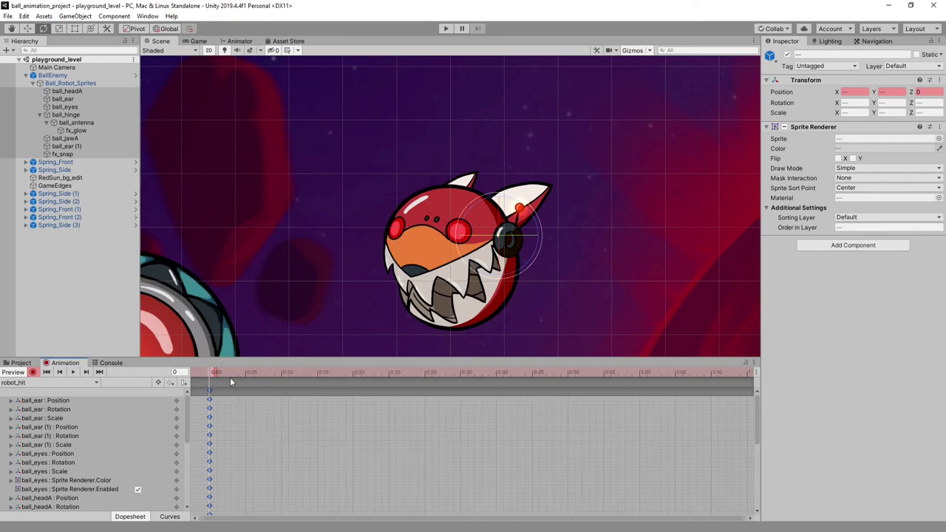
left_click(639, 373)
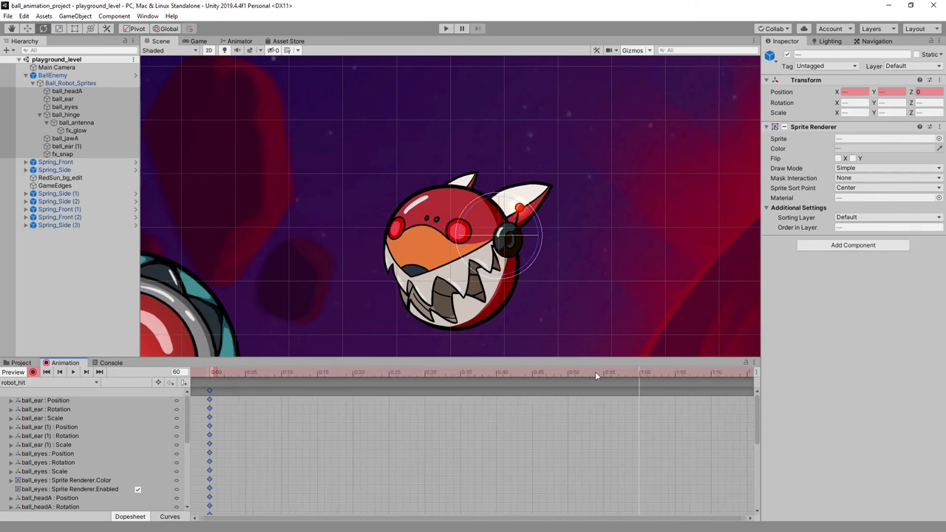
left_click_drag(250, 373, 209, 371)
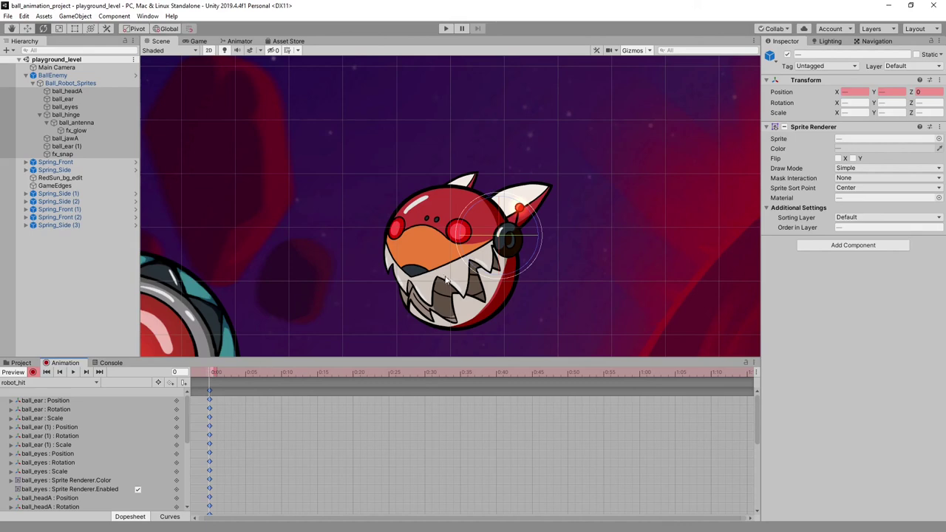
left_click(67, 138)
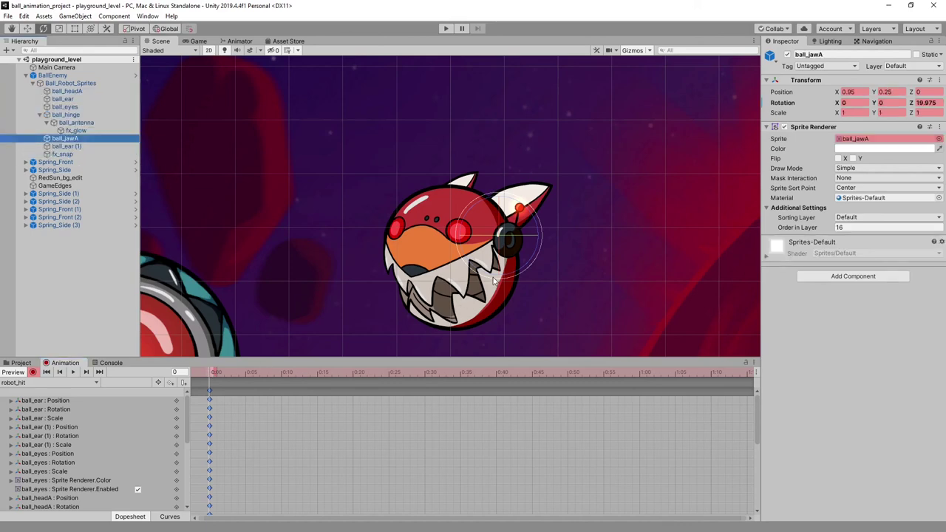
left_click_drag(466, 255, 361, 239)
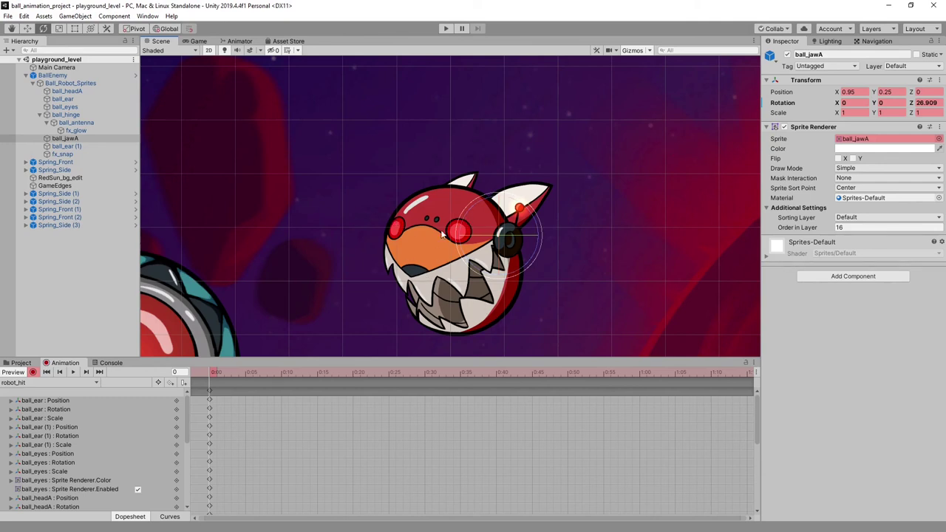
Copy all the frame 0 keyframes of robot_hit to frame 60
left_click(209, 392)
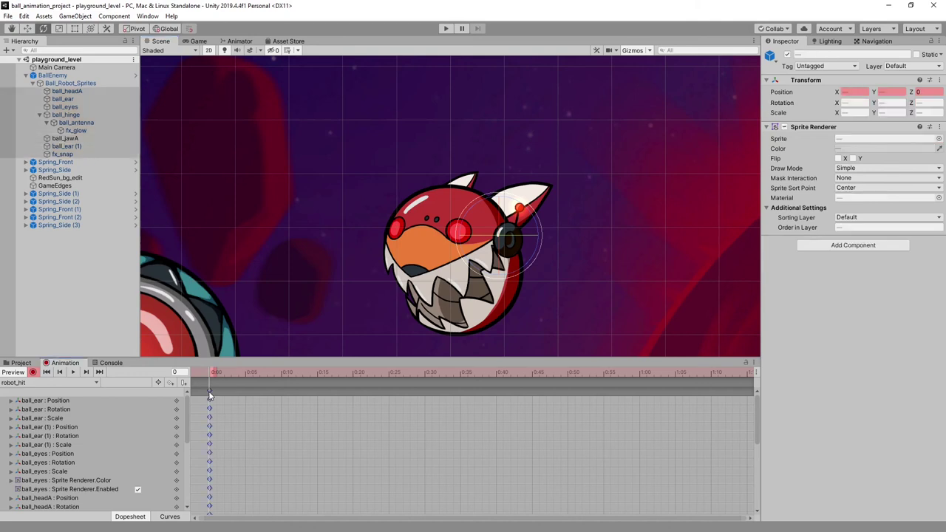
left_click(641, 373)
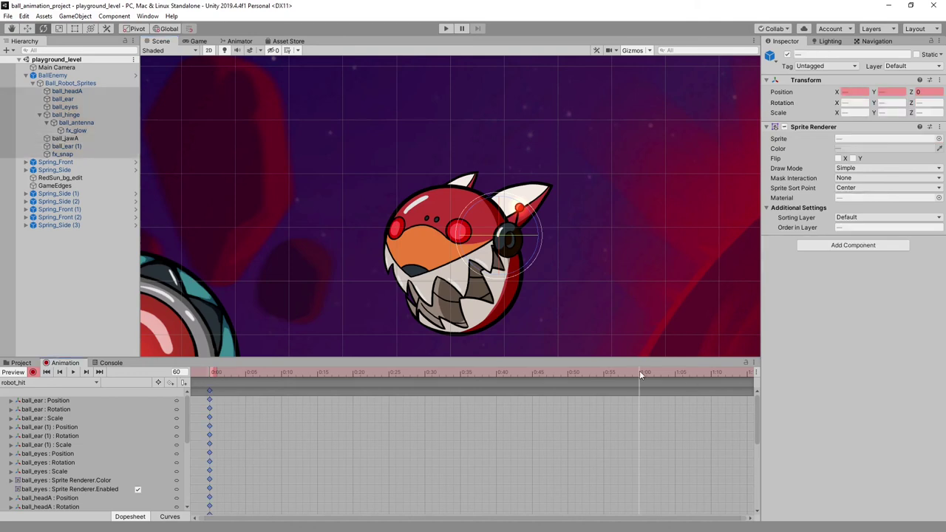
key("ctrl+v")
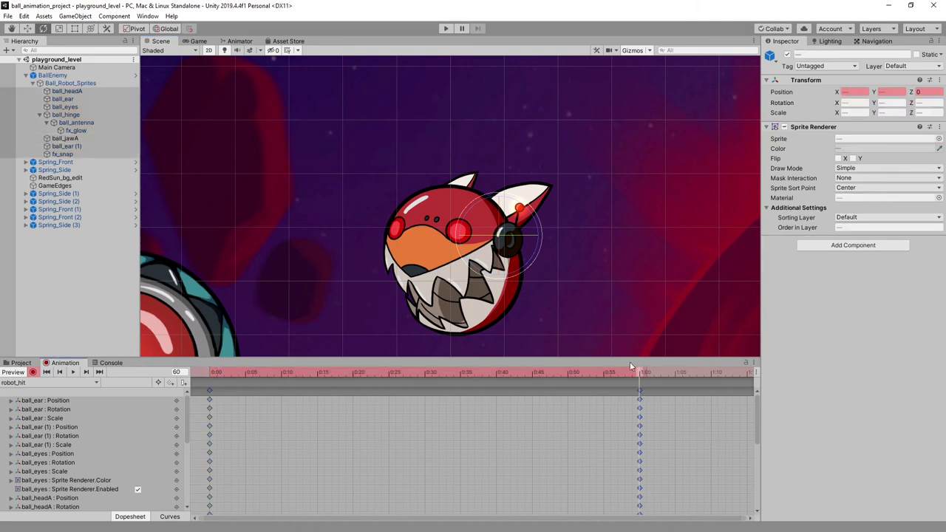
At frame 10, rotate ball_jawA to about 8° around Z to nearly close the mouth
left_click_drag(623, 372, 318, 370)
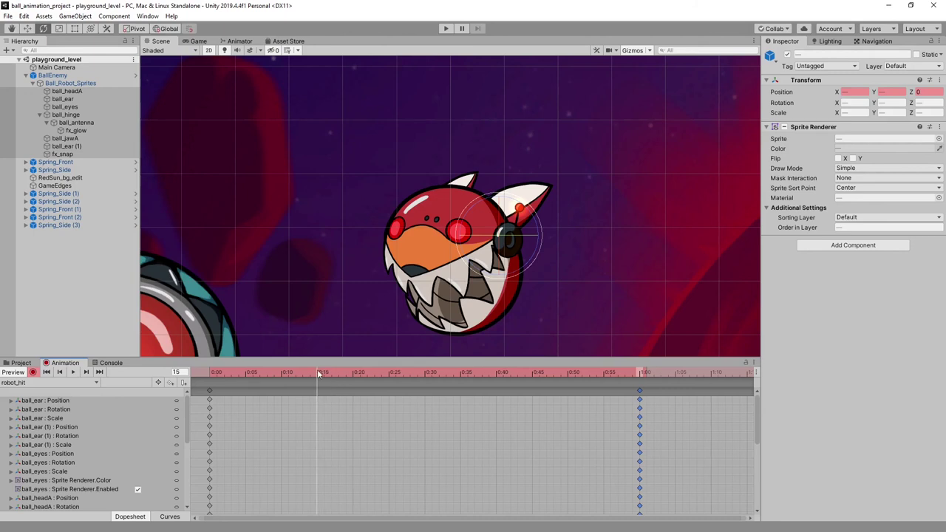
left_click(74, 138)
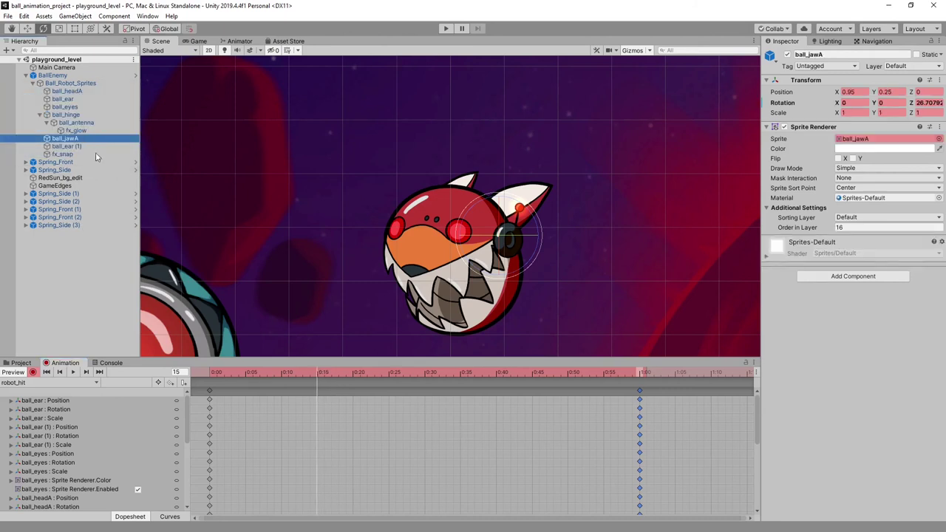
left_click_drag(315, 370, 282, 371)
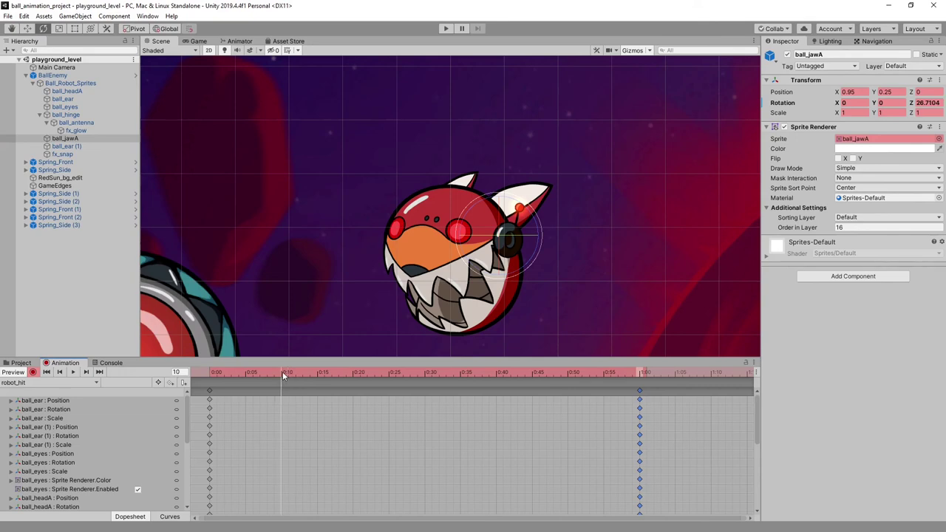
left_click_drag(469, 261, 457, 235)
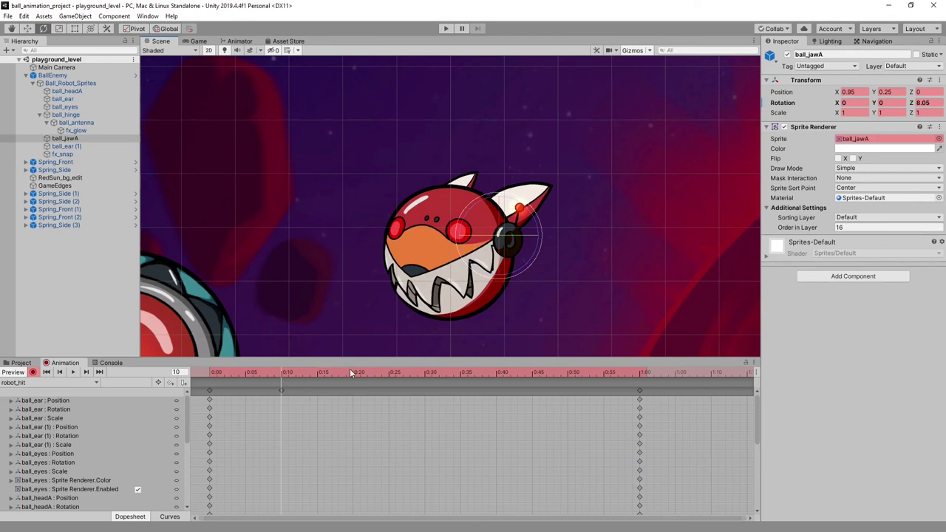
Rotate ball_jawA around Z to open the mouth at frame 20, close it at frame 30, and open it to about 29.6° at frame 40
left_click(352, 371)
left_click_drag(464, 256, 502, 290)
left_click(427, 372)
left_click(496, 371)
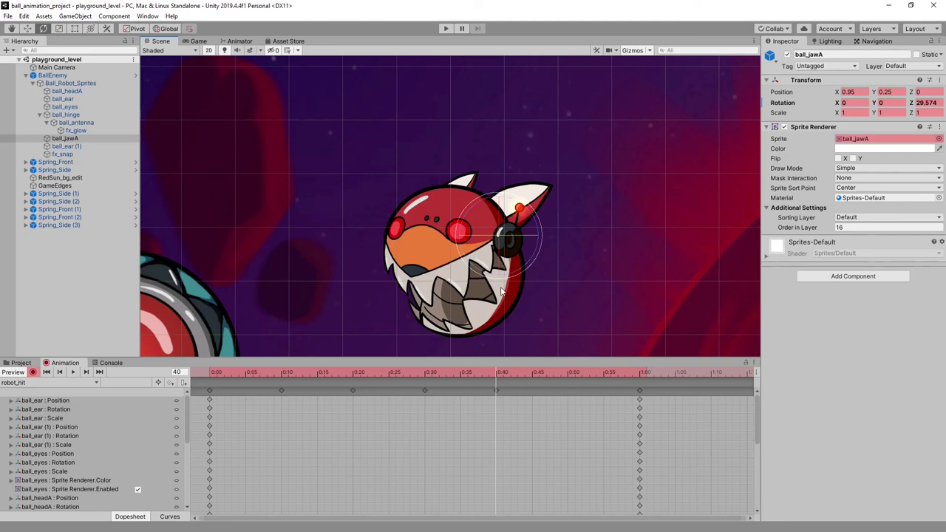
At frame 50, rotate ball_jawA to about 9.8° around Z, and play back the robot_hit clip
left_click(567, 372)
left_click_drag(470, 263, 454, 241)
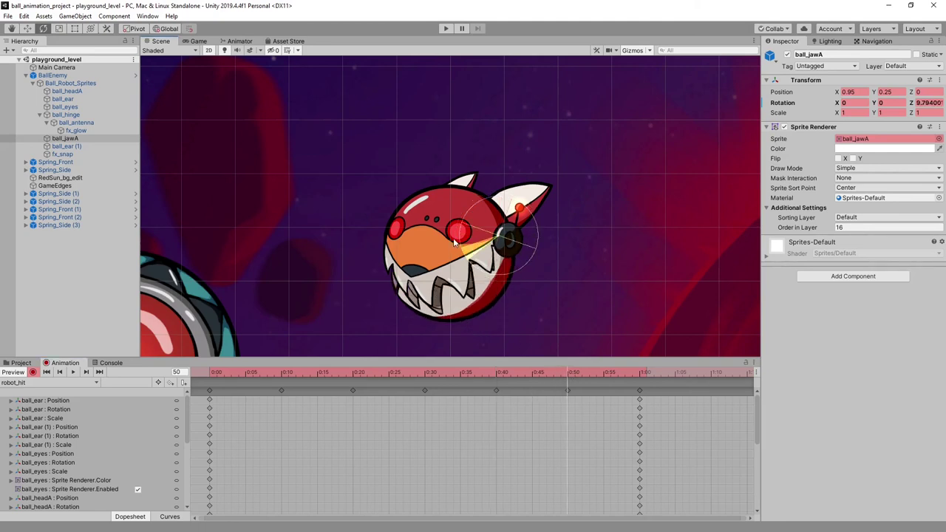
left_click(641, 371)
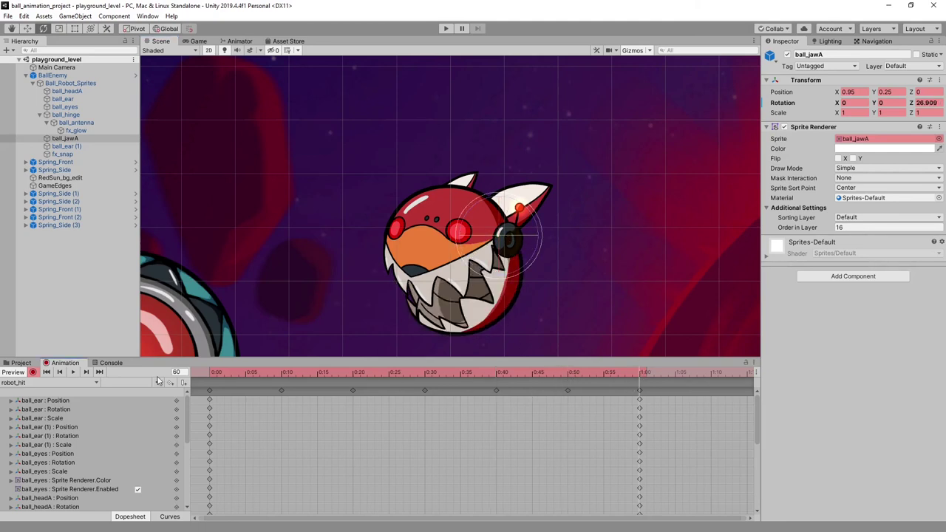
left_click(73, 372)
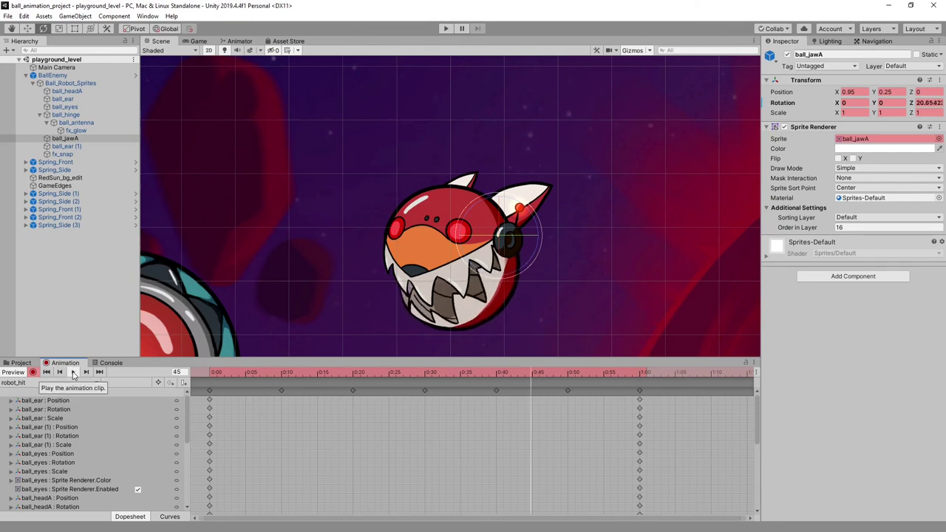
left_click(205, 373)
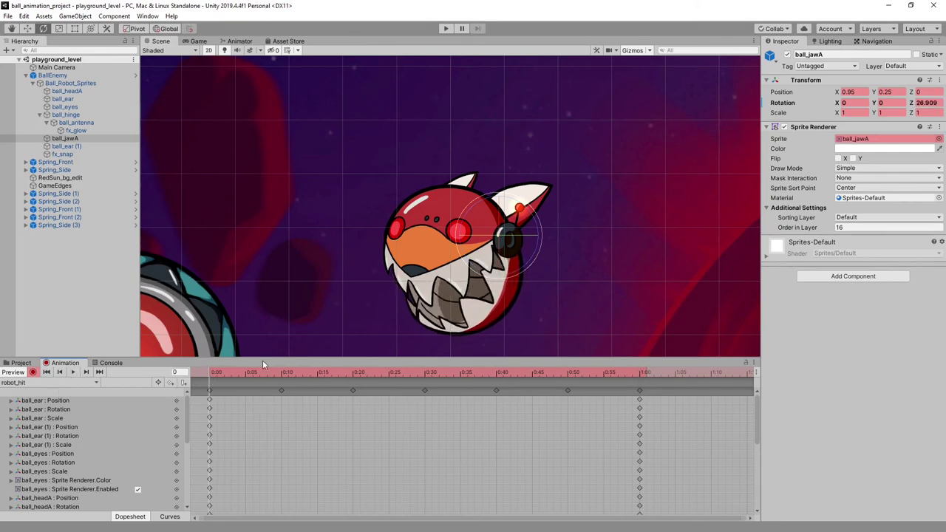
Make the red eyes blink by disabling the ball_eyes Sprite Renderer at frame 5 and enabling it again at frame 10
left_click_drag(225, 373, 247, 376)
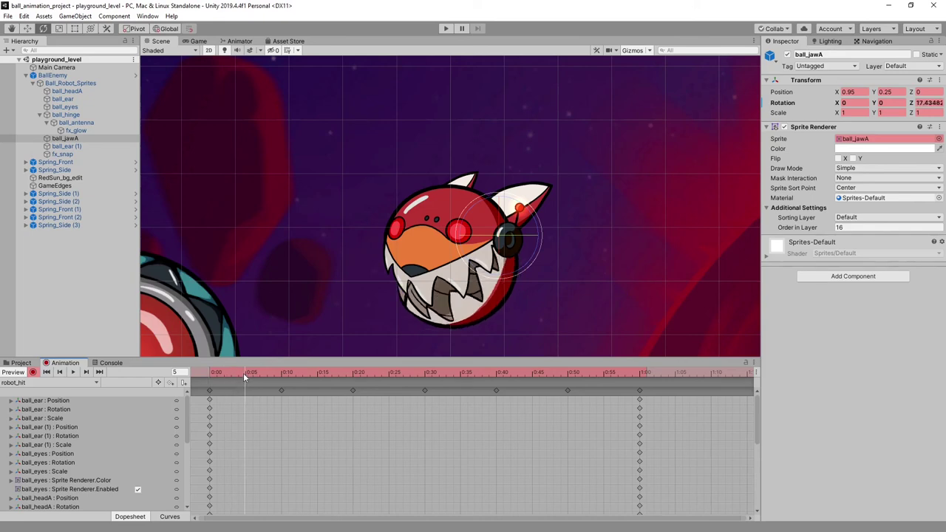
left_click(66, 108)
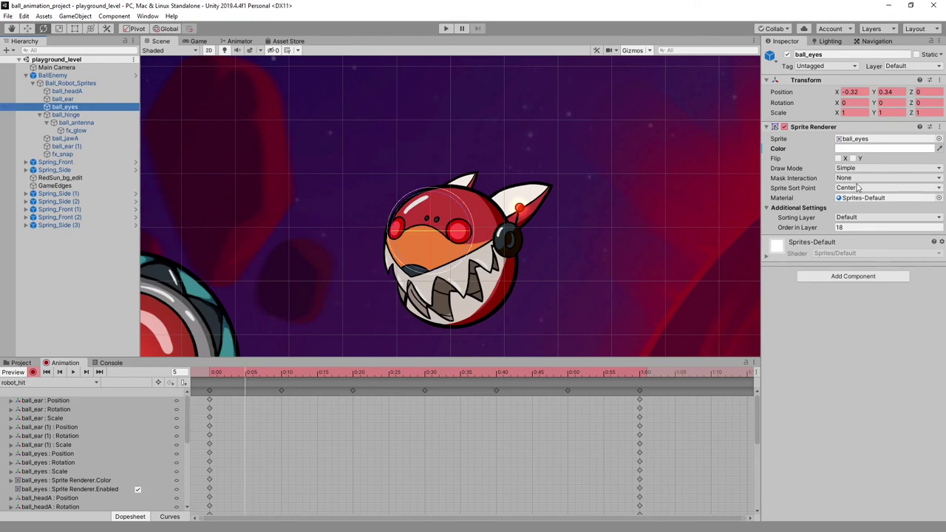
left_click(785, 127)
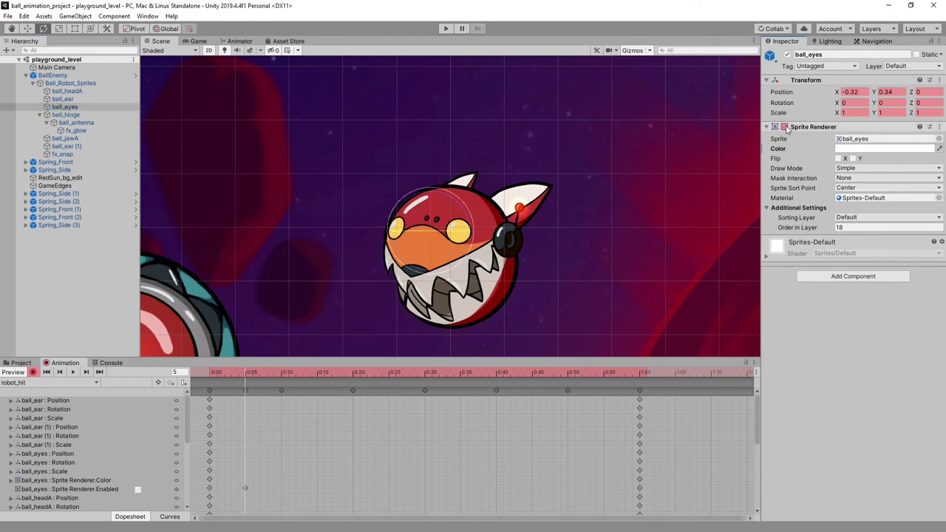
left_click(279, 372)
left_click(785, 128)
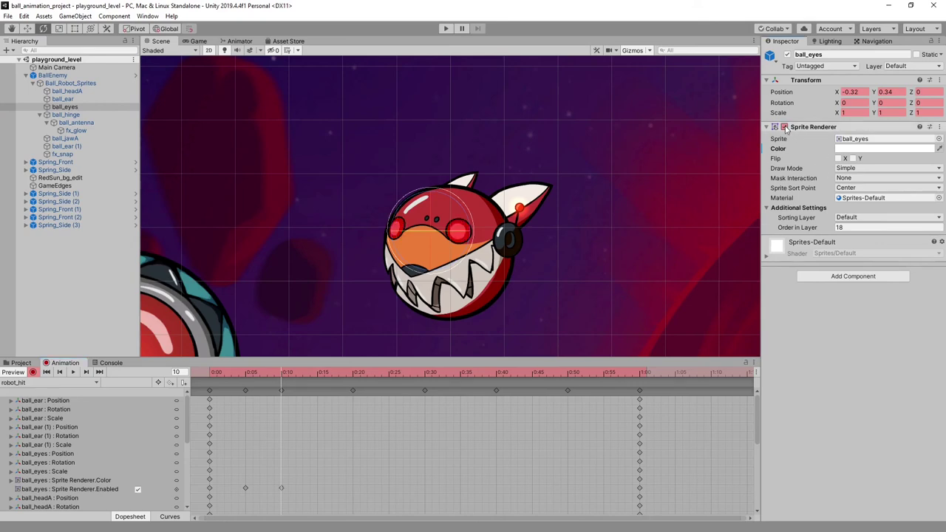
Copy the ball_eyes Enabled keyframes at frames 5 and 10, paste them at frames 15, 25, 35, 45 and 55, and play back the clip
left_click_drag(238, 478, 297, 503)
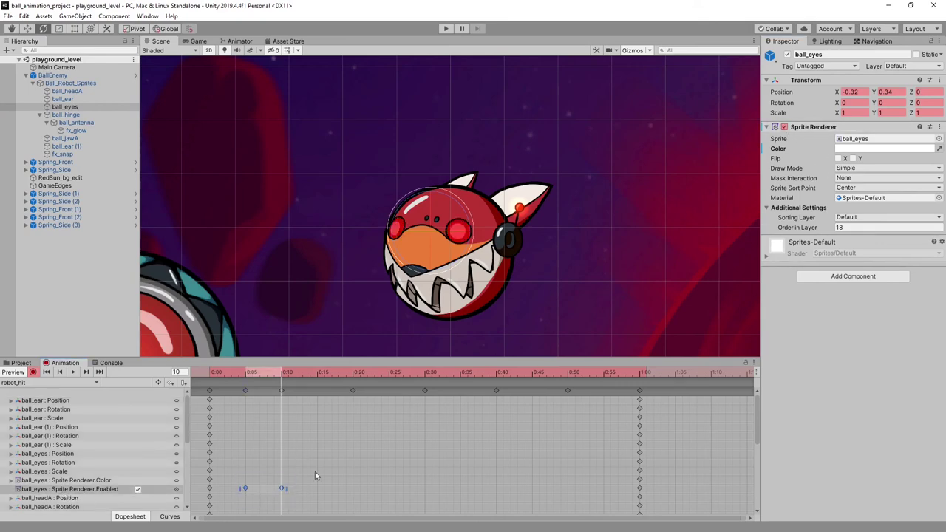
left_click_drag(317, 374, 318, 373)
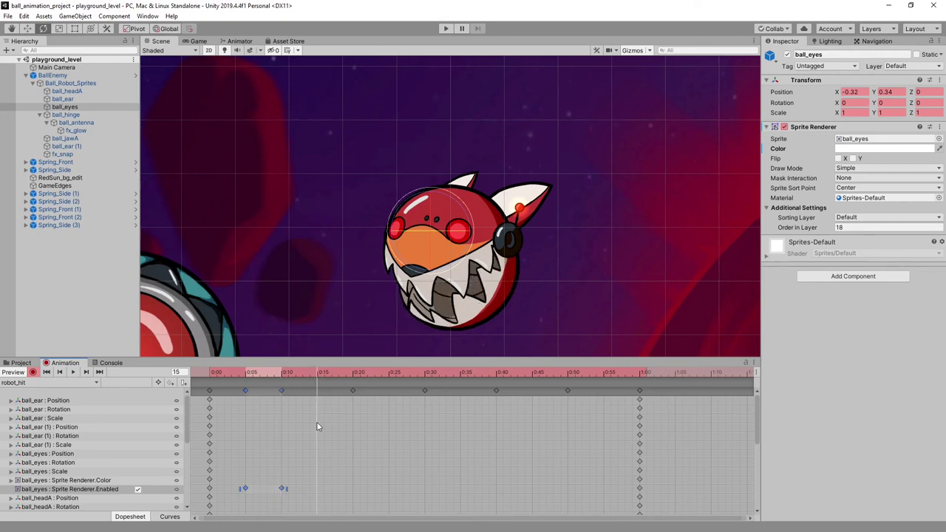
key("ctrl+v")
left_click_drag(358, 374, 389, 373)
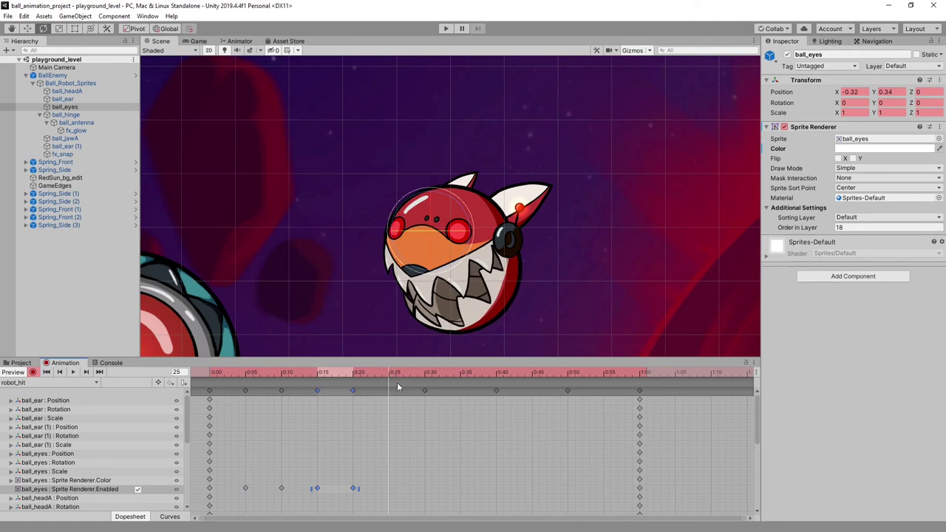
key("ctrl+v")
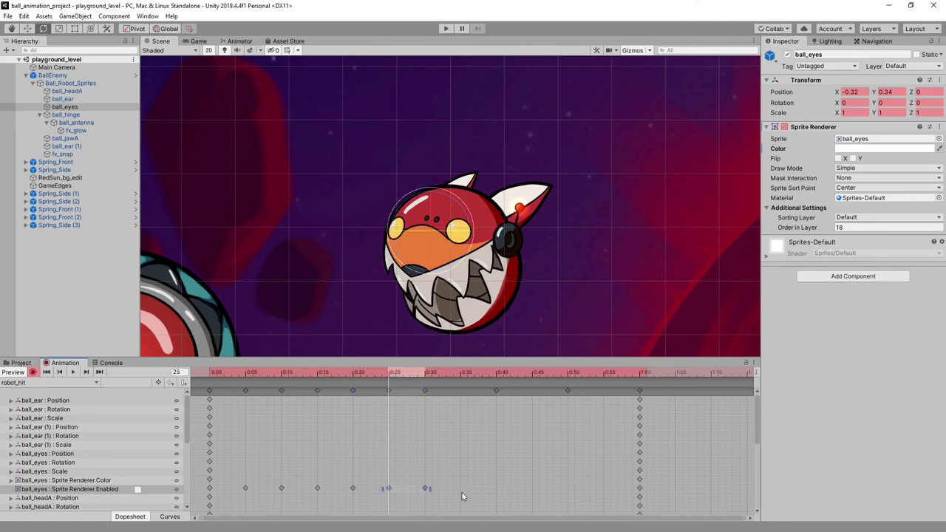
left_click(463, 373)
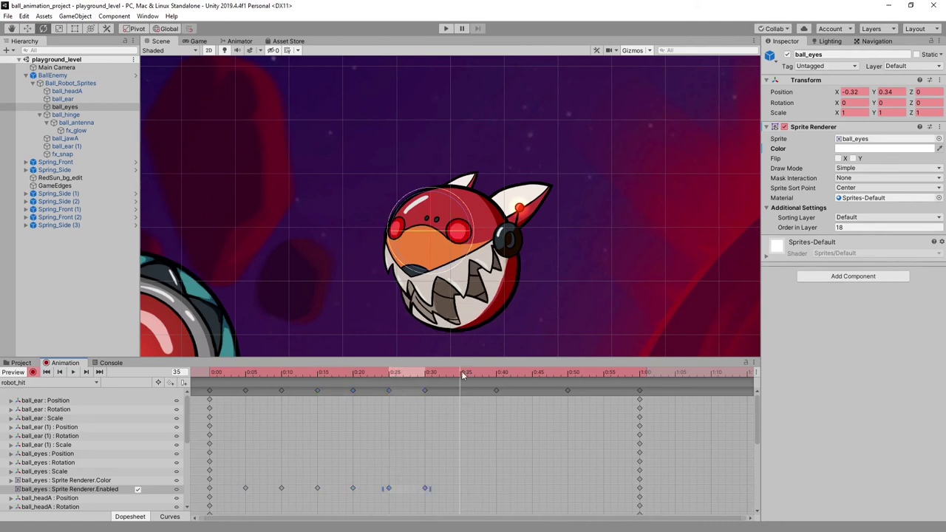
key("ctrl+v")
left_click(532, 373)
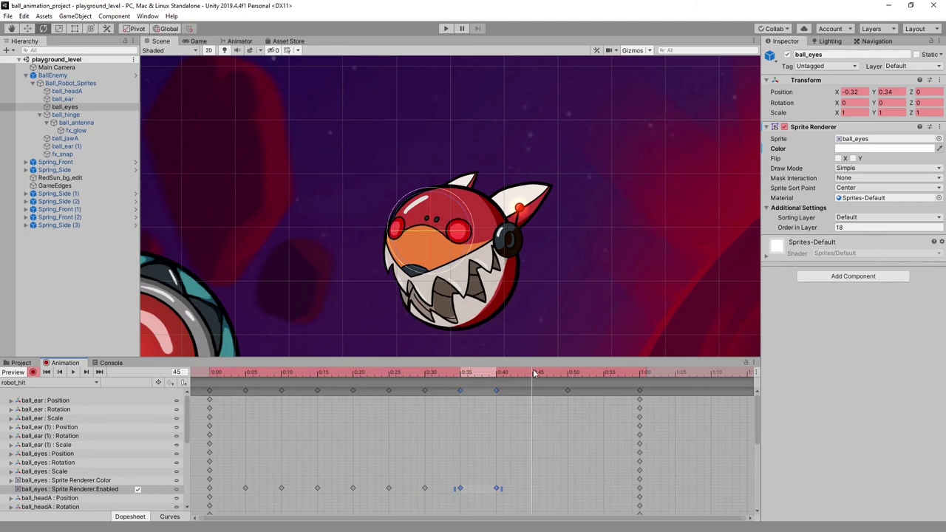
key("ctrl+v")
left_click(607, 372)
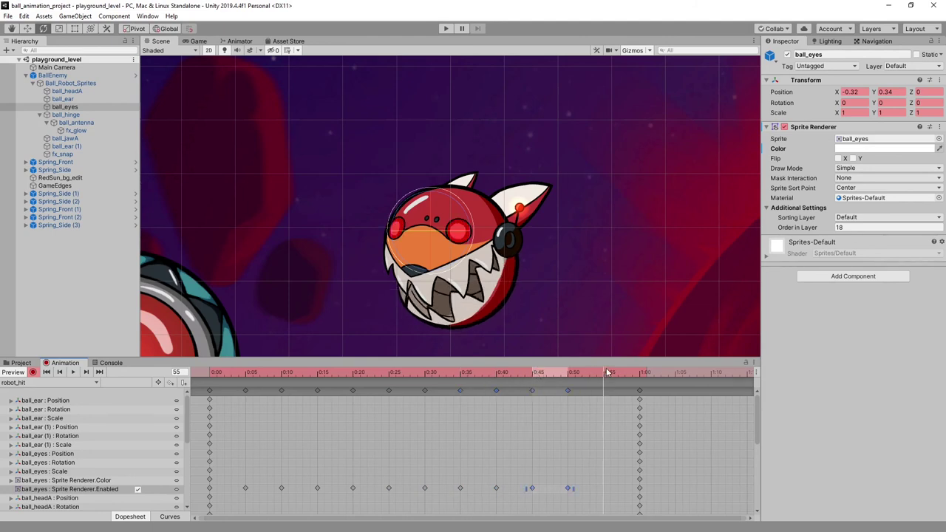
key("ctrl+v")
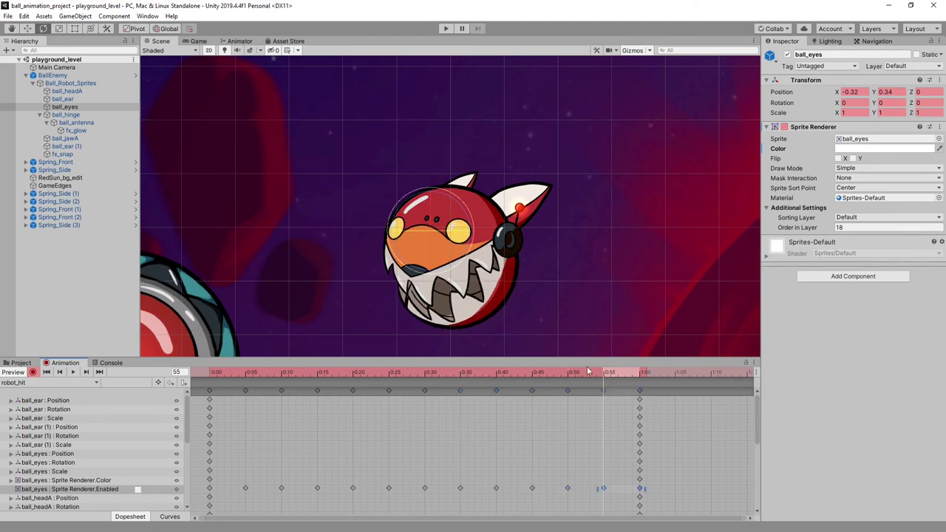
left_click(72, 373)
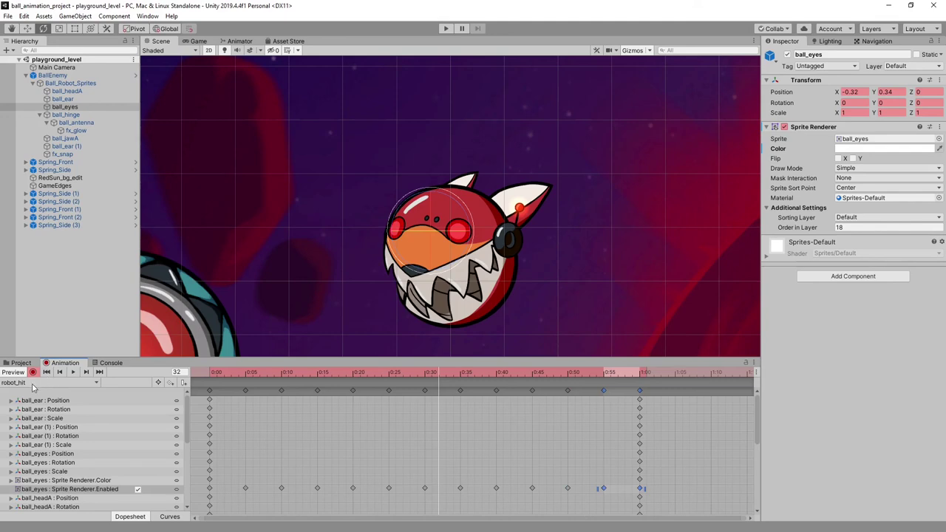
Clear the ball_eyes selection and run the playground_level scene in Play mode to test it
left_click(36, 383)
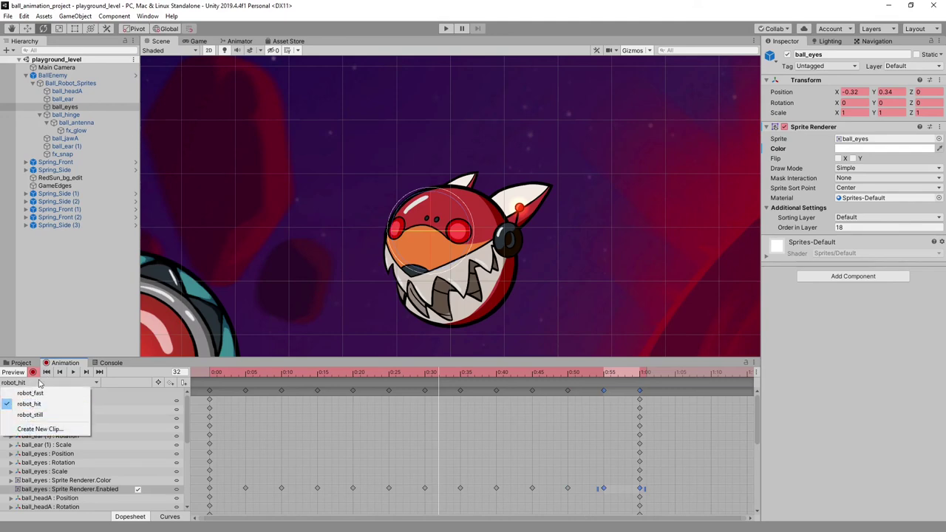
key("Escape")
left_click(71, 283)
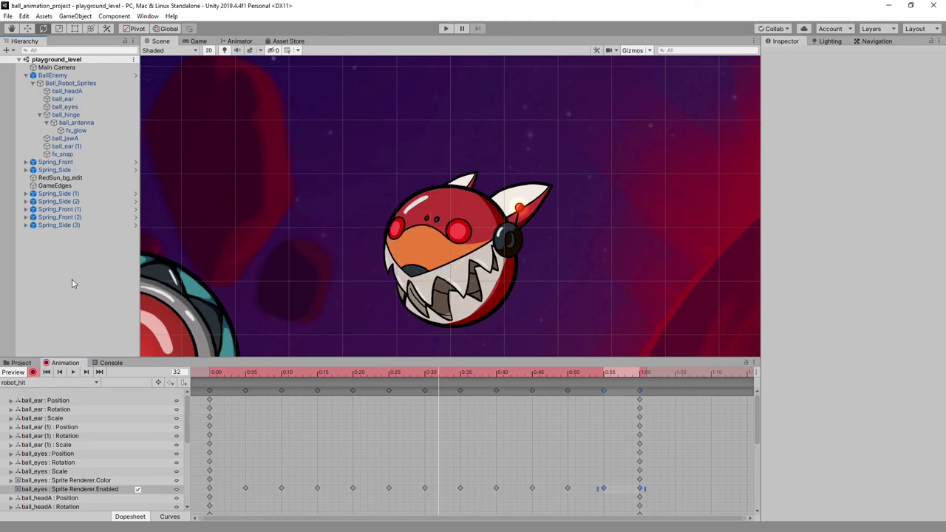
left_click(445, 28)
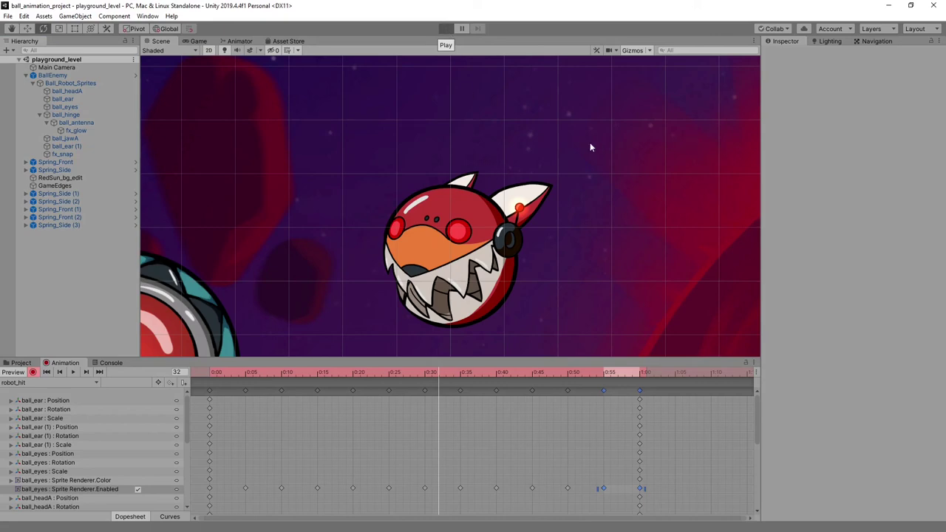